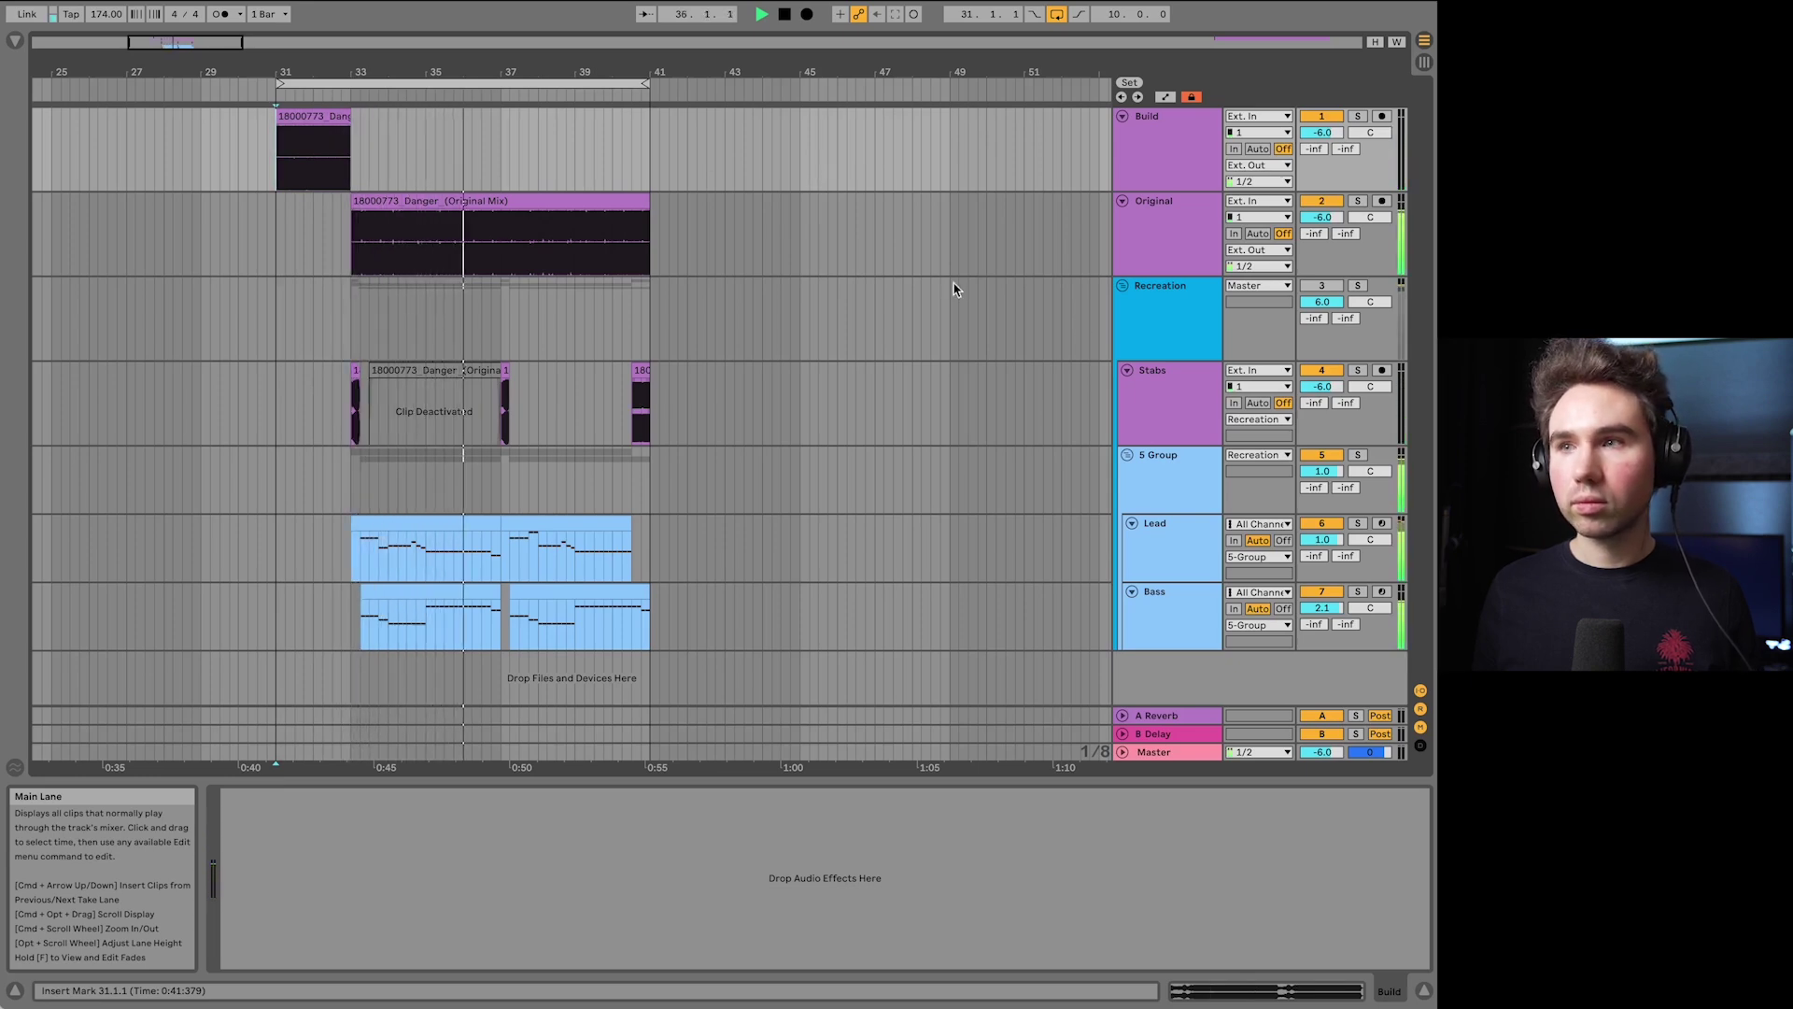
# Step: Solo the Recreation group and audition it from bar 33 with the lead's Danger 11 patch in view
pyautogui.press('space')
pyautogui.click(1359, 286)
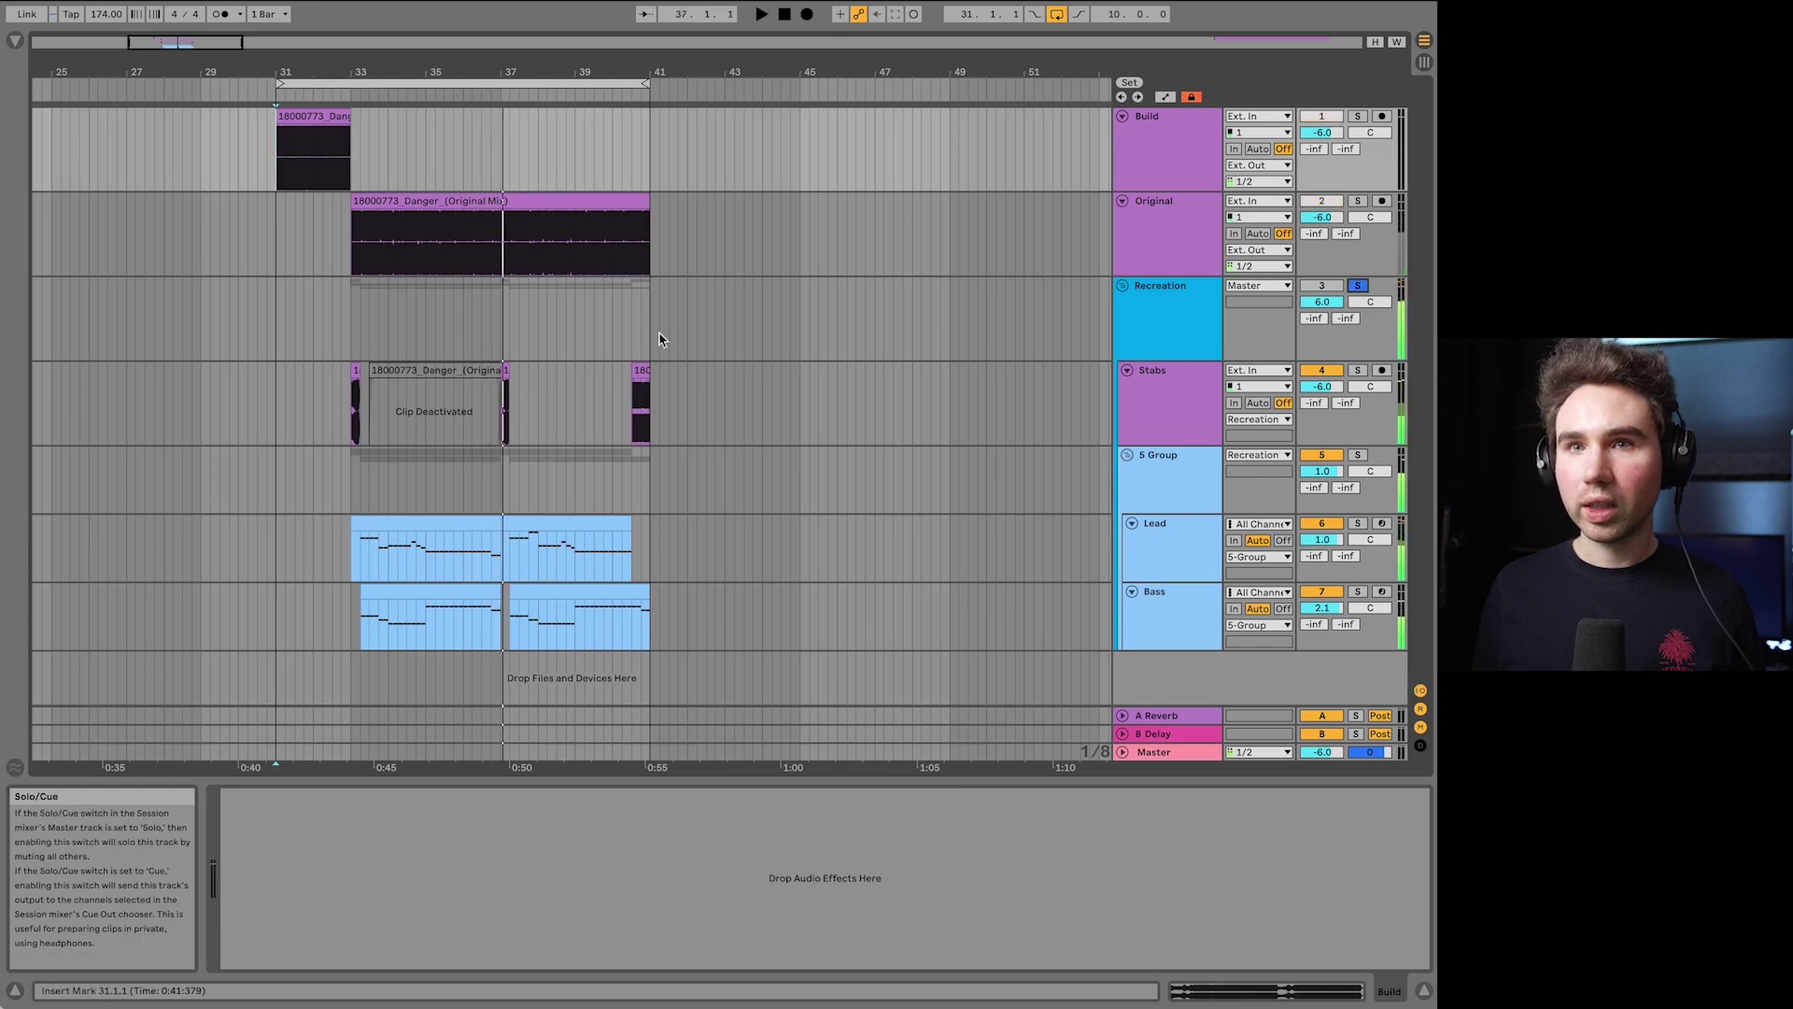
pyautogui.click(352, 322)
pyautogui.press('space')
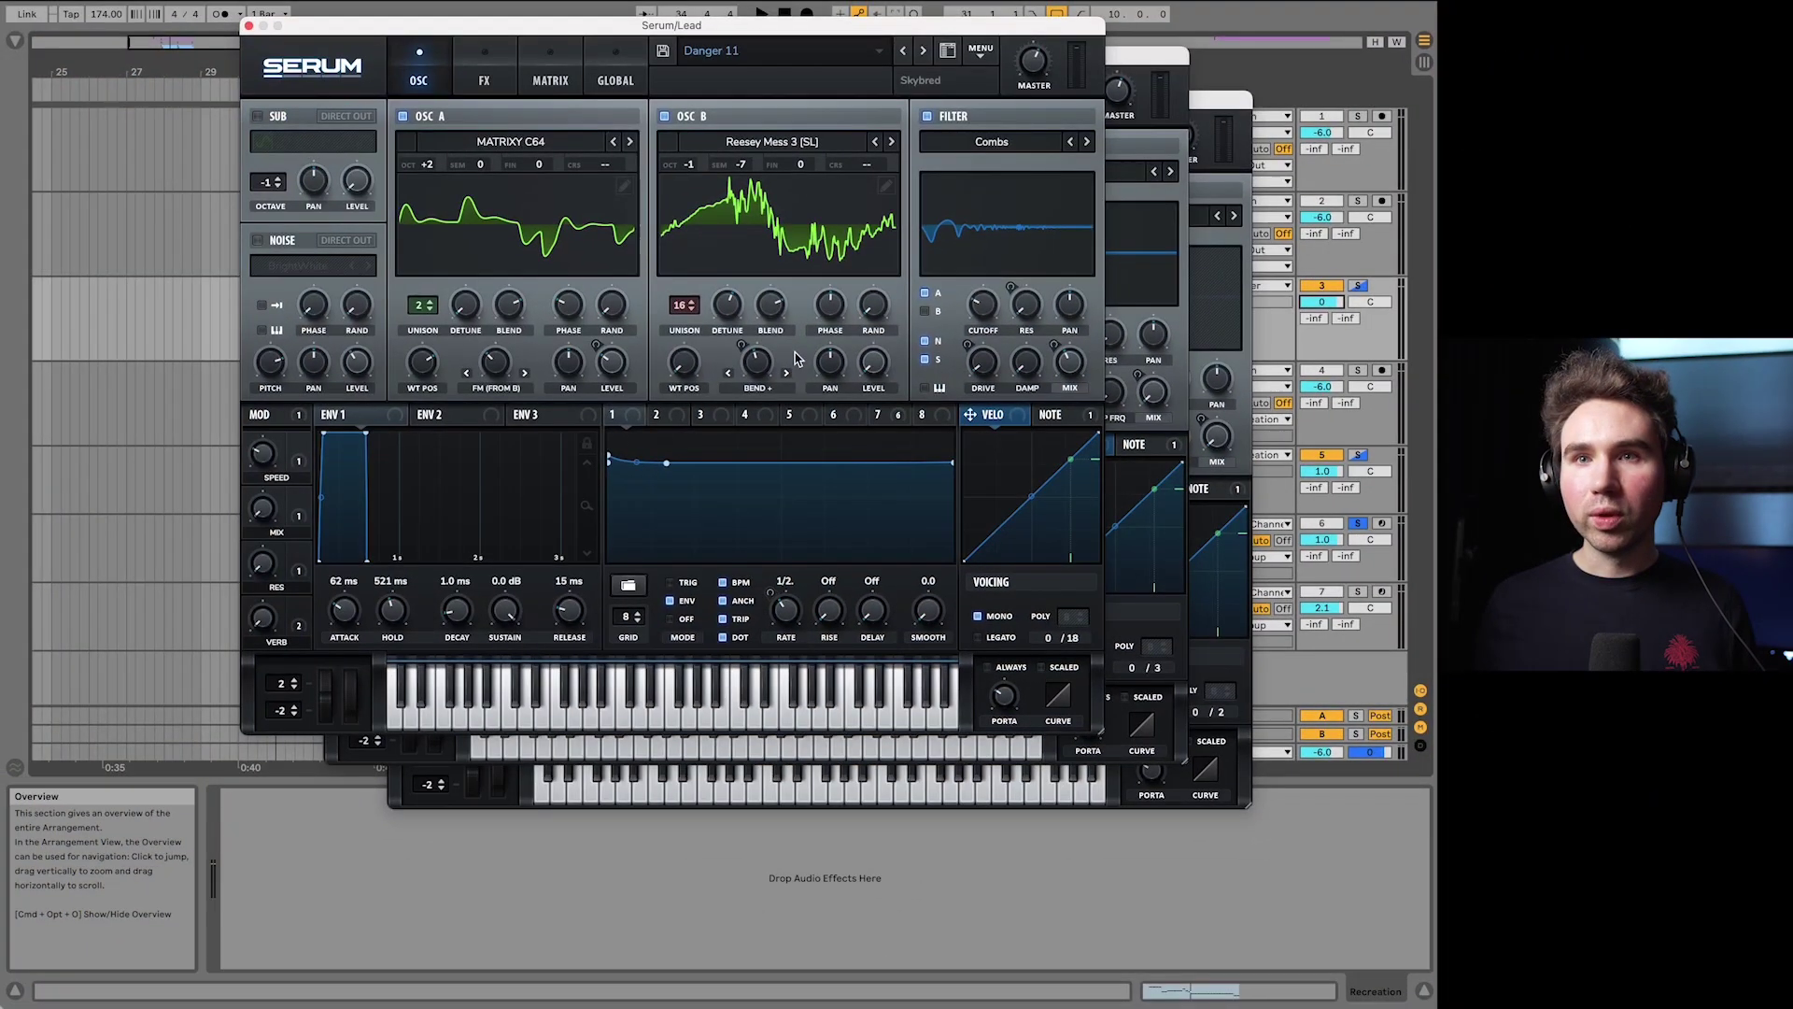
pyautogui.moveTo(588, 31); pyautogui.dragTo(591, 39)
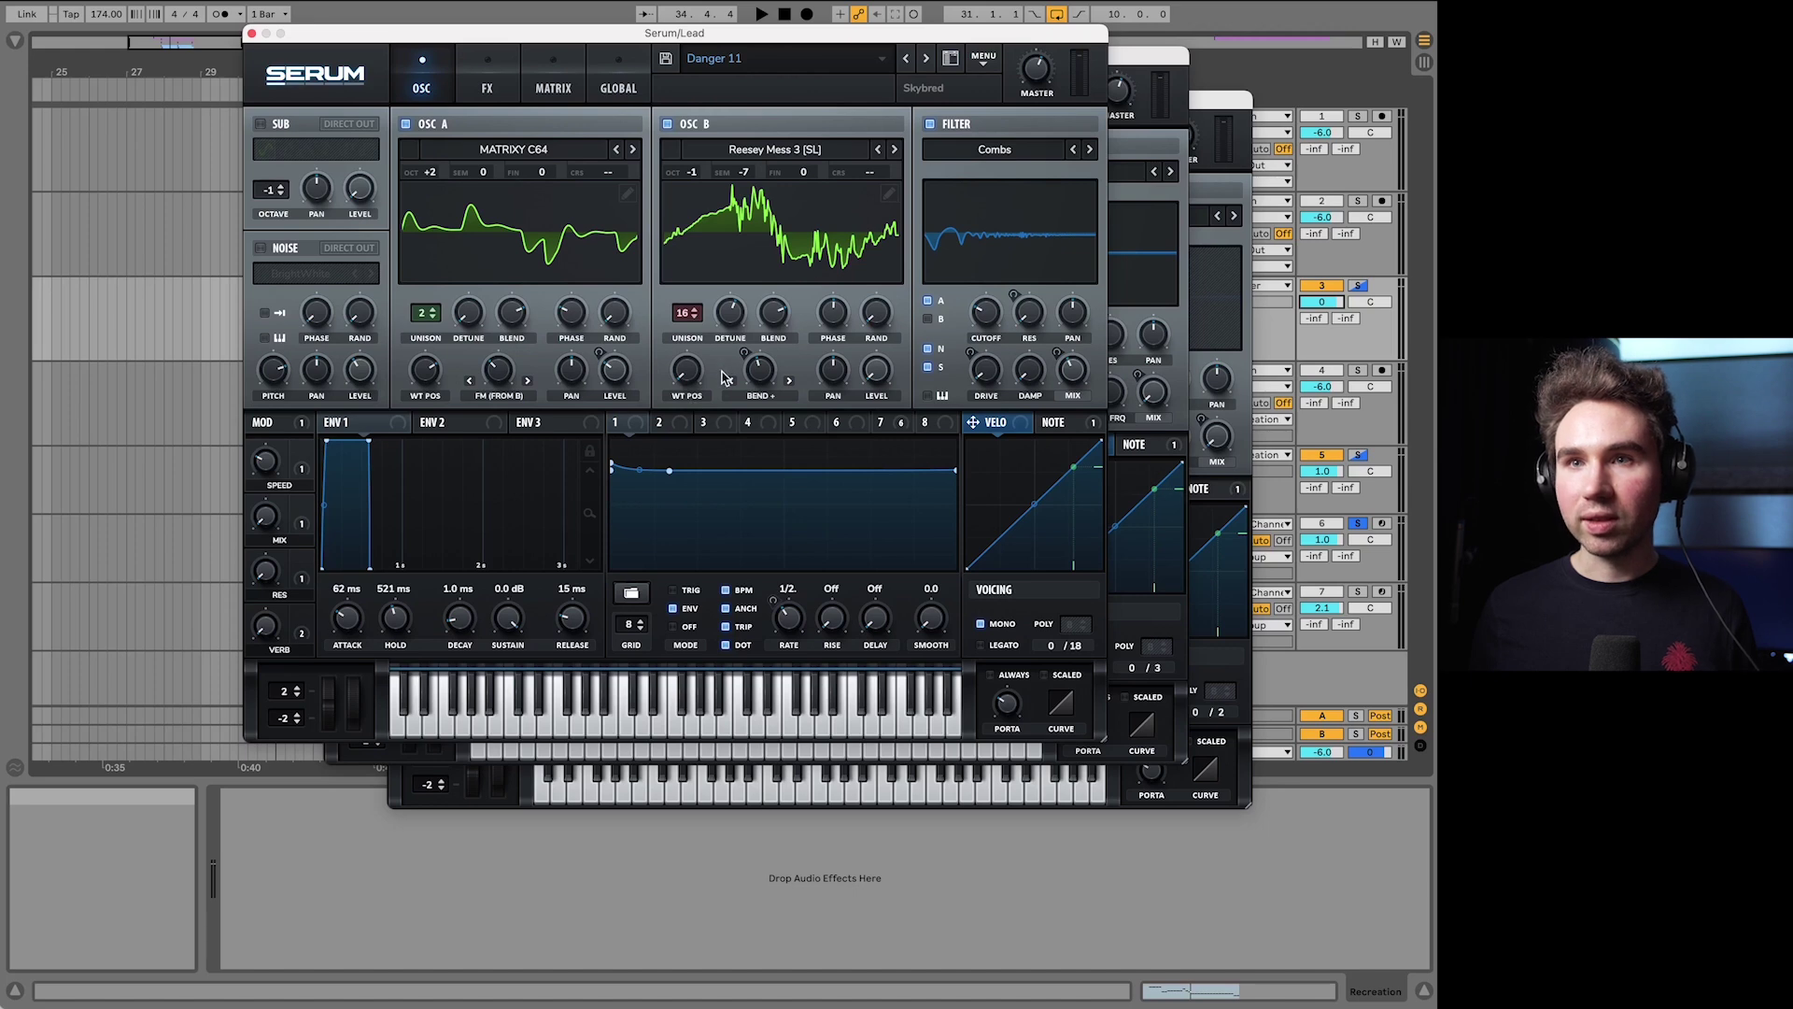
pyautogui.press('space')
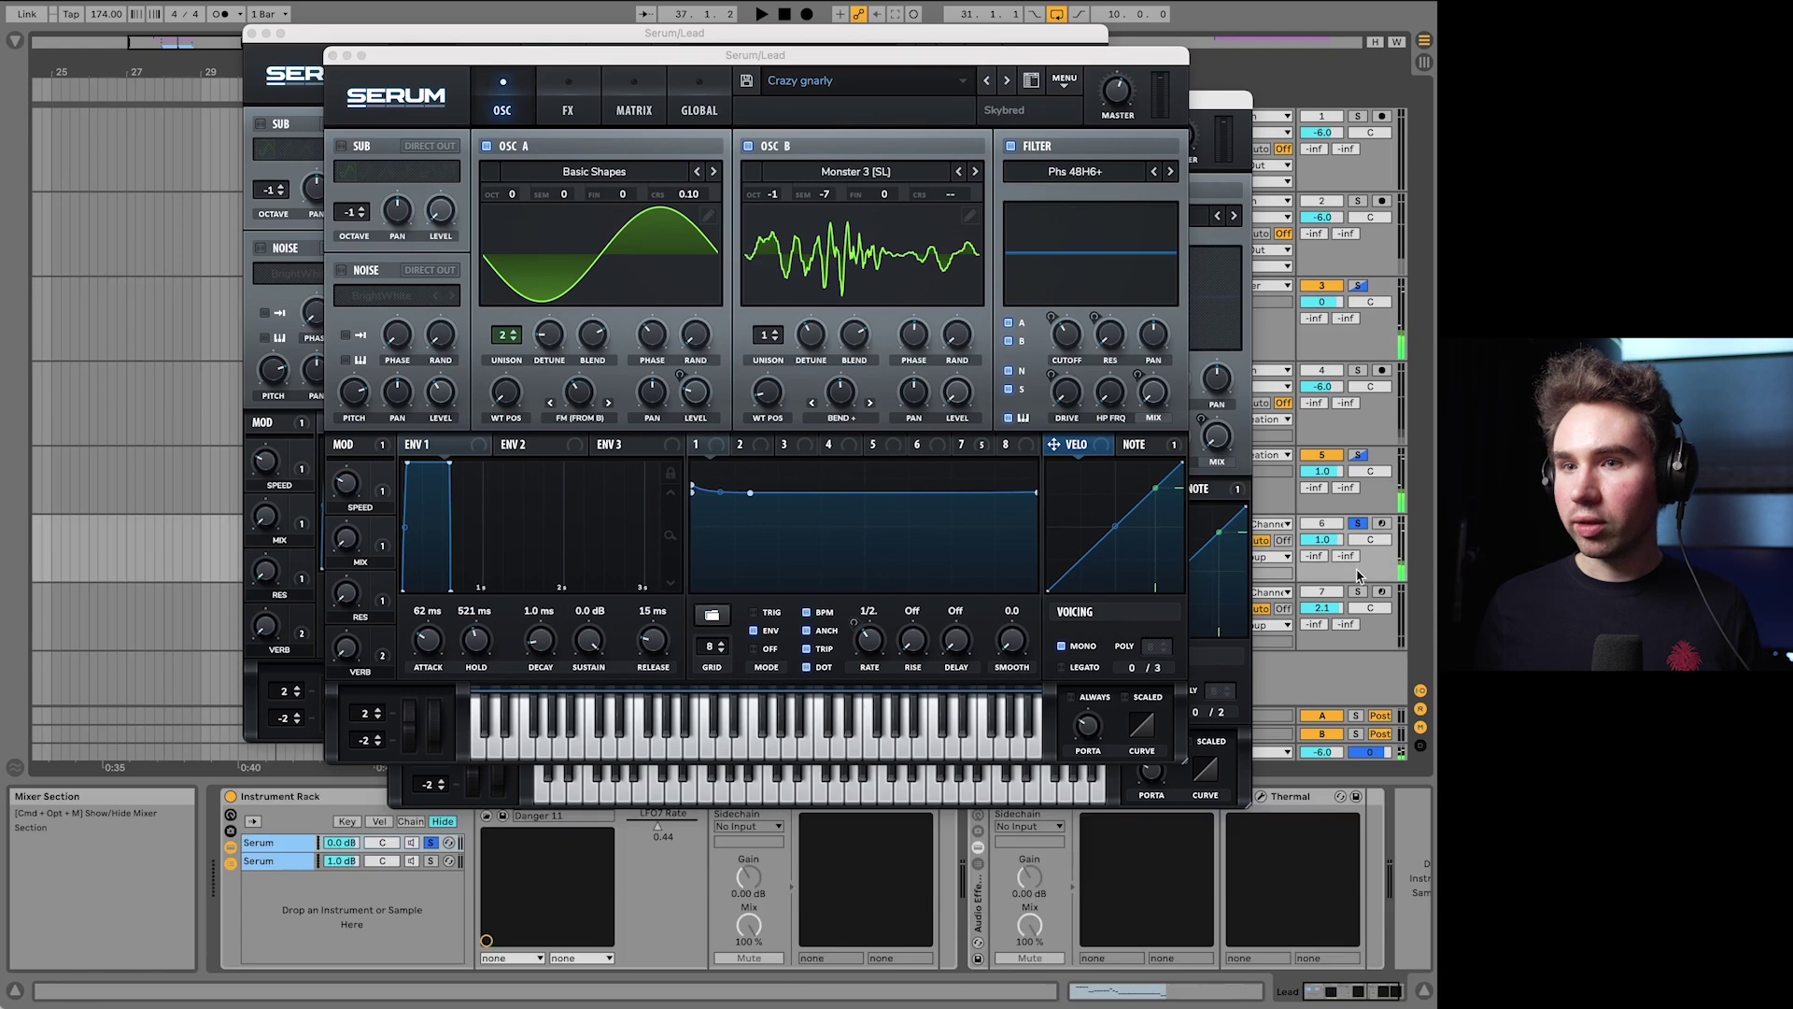
# Step: Solo the Lead rack's second Serum chain and audition its Crazy gnarly patch
pyautogui.click(430, 861)
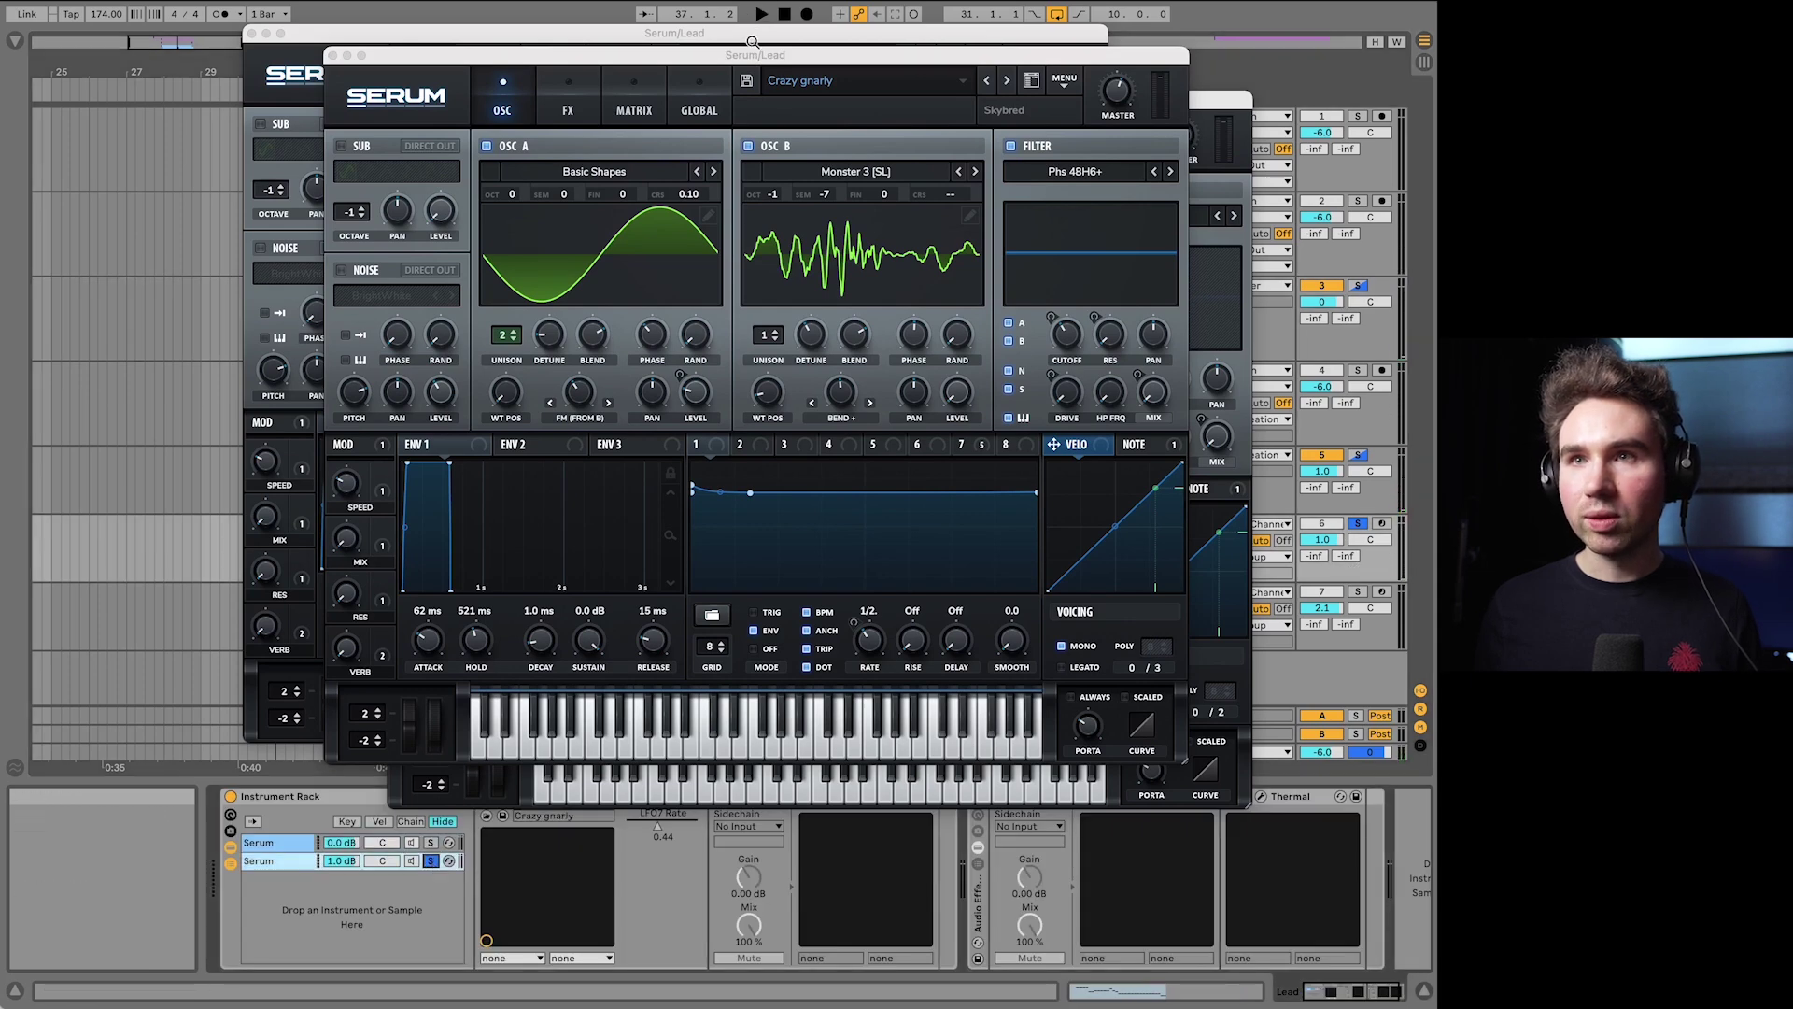
pyautogui.moveTo(751, 62); pyautogui.dragTo(747, 54)
pyautogui.press('space')
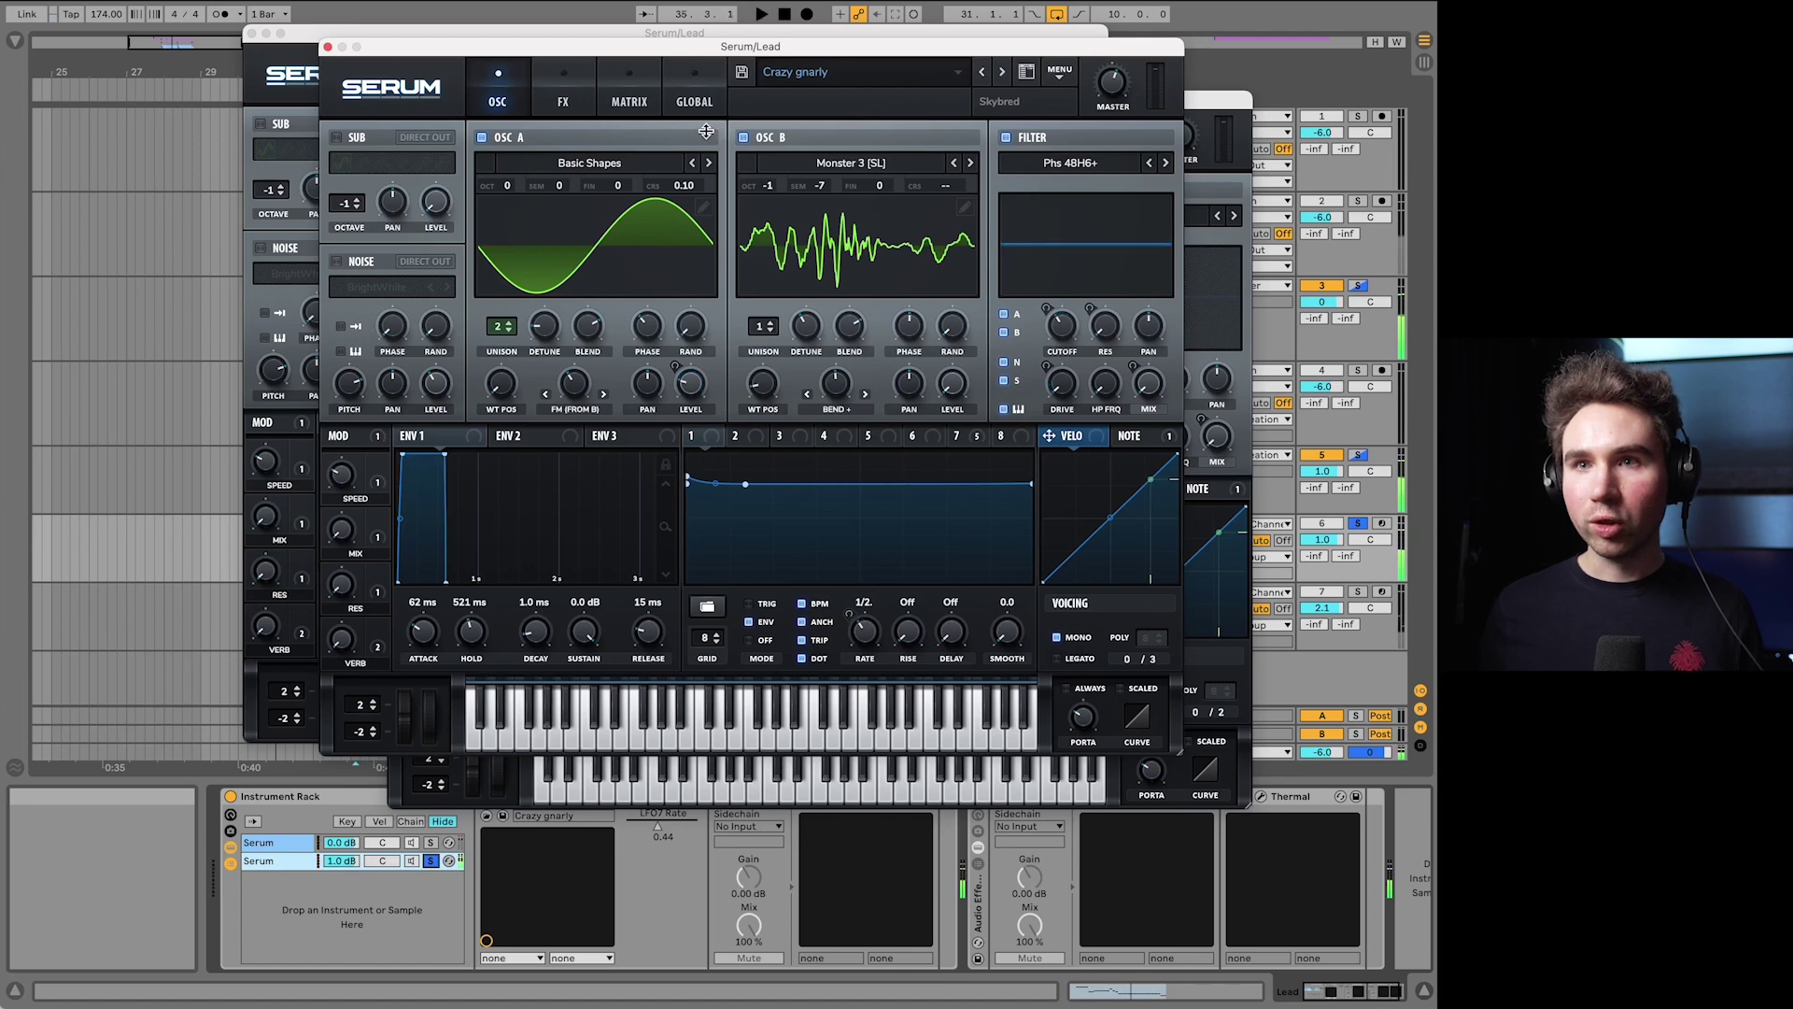
pyautogui.press('space')
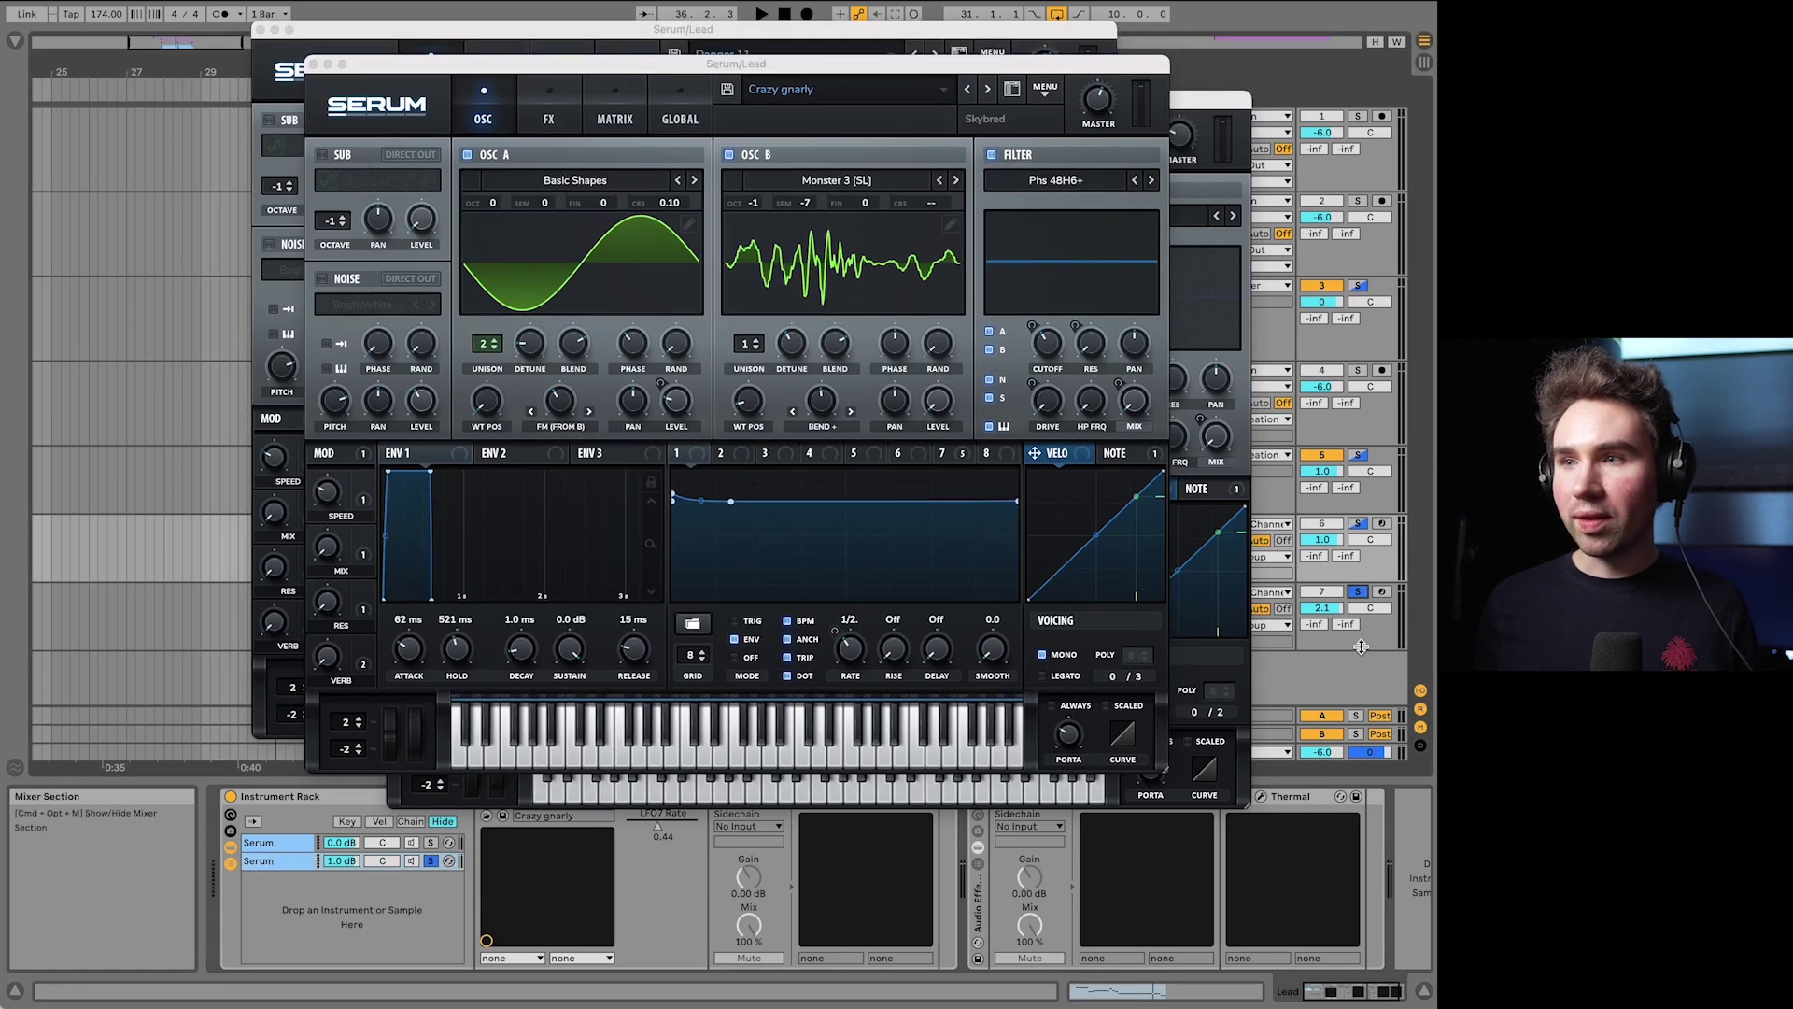
# Step: Solo the Bass track, audition its Danger bass patch and examine the bass clip's notes
pyautogui.click(1358, 593)
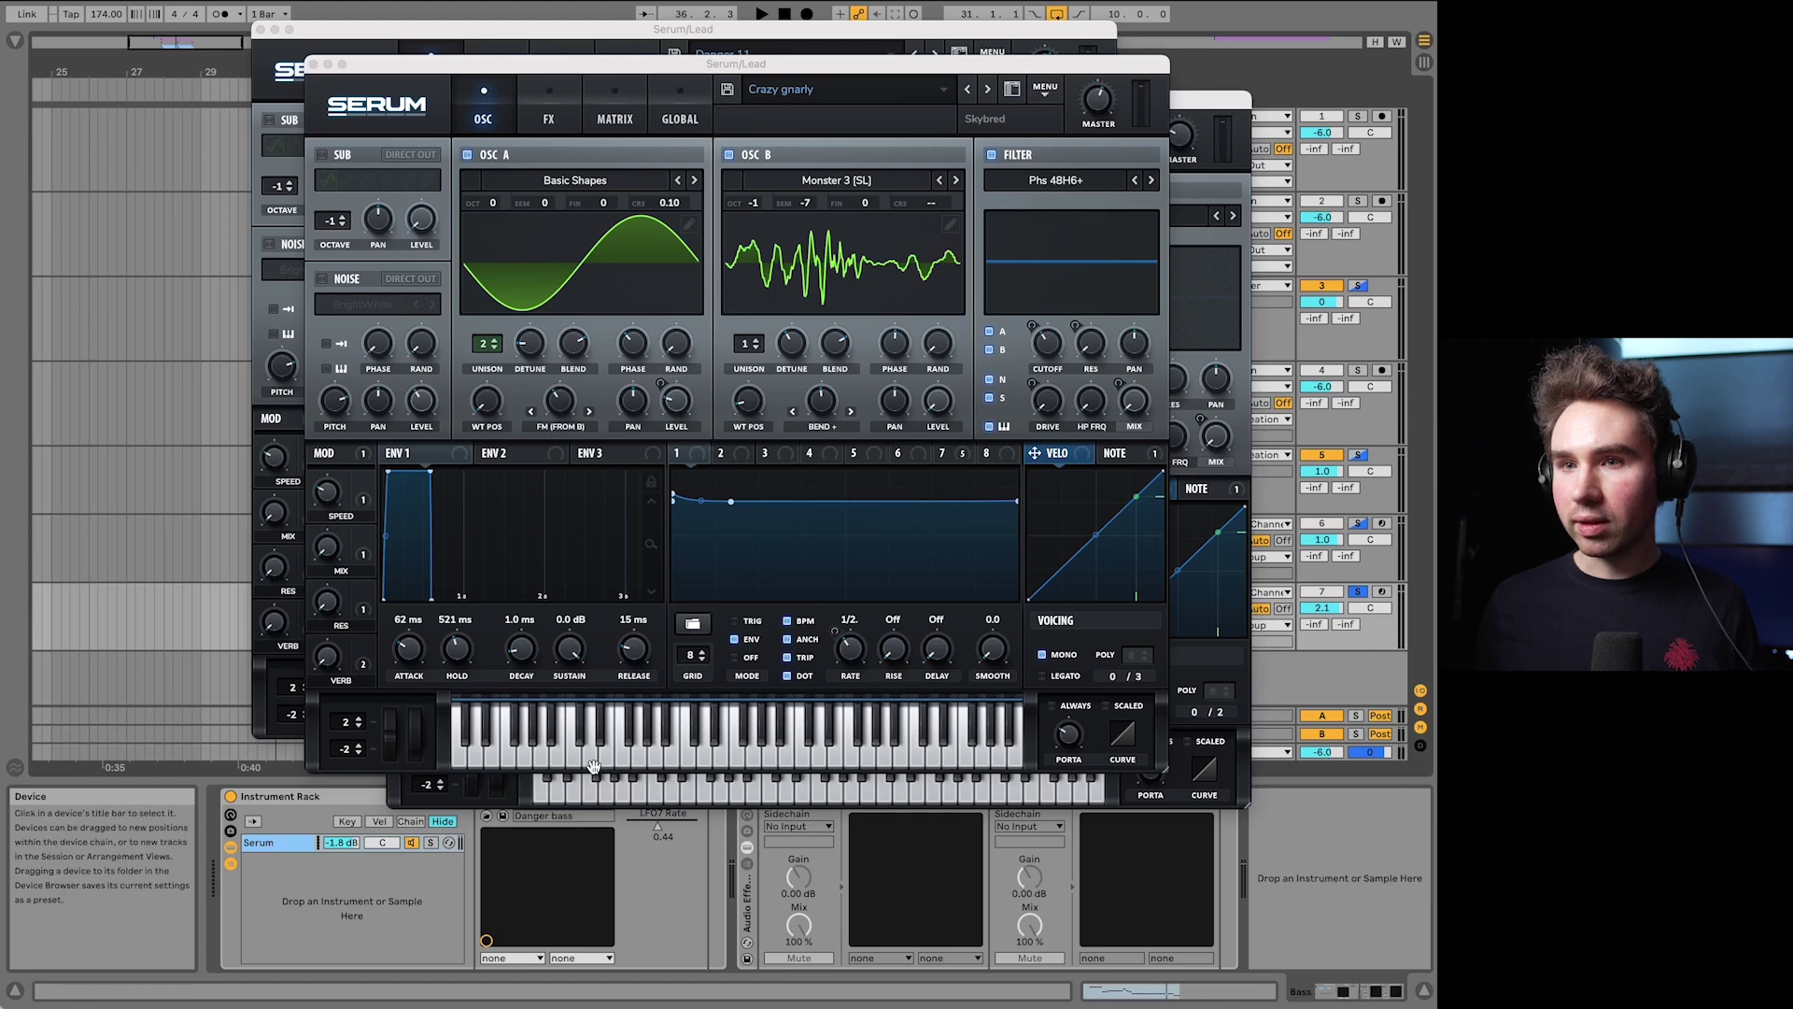
pyautogui.click(1198, 107)
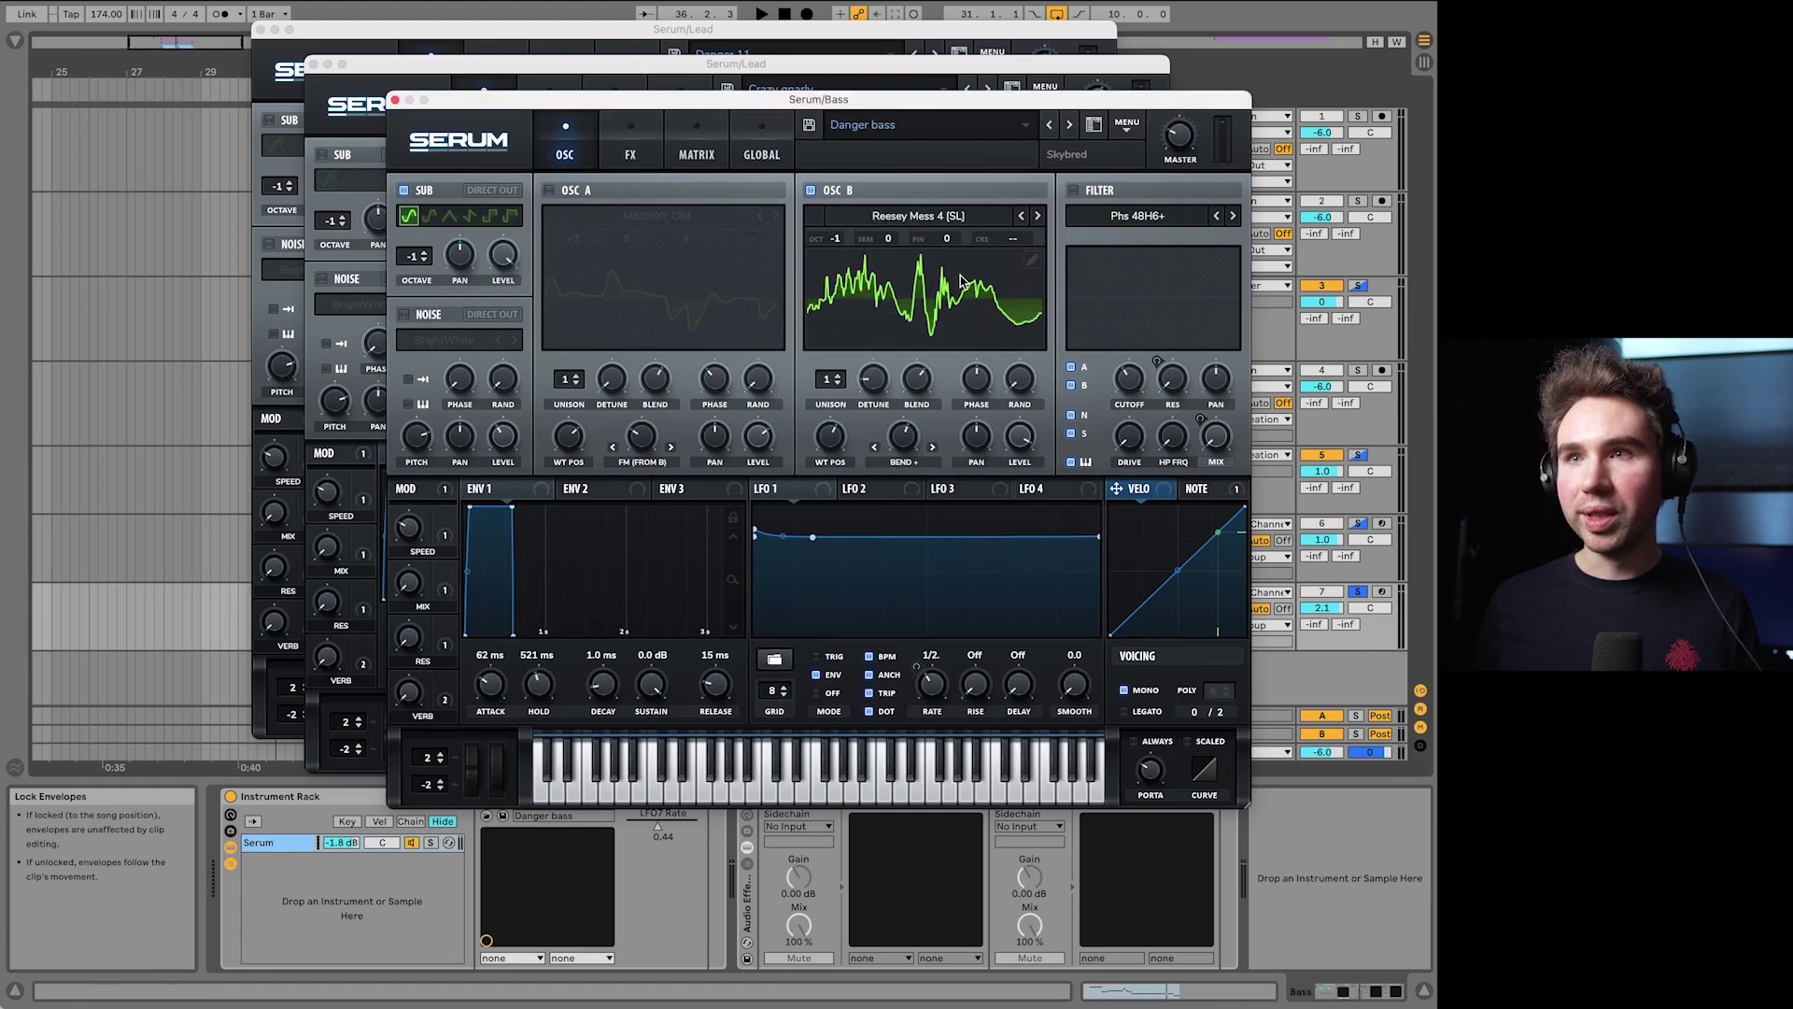
pyautogui.press('space')
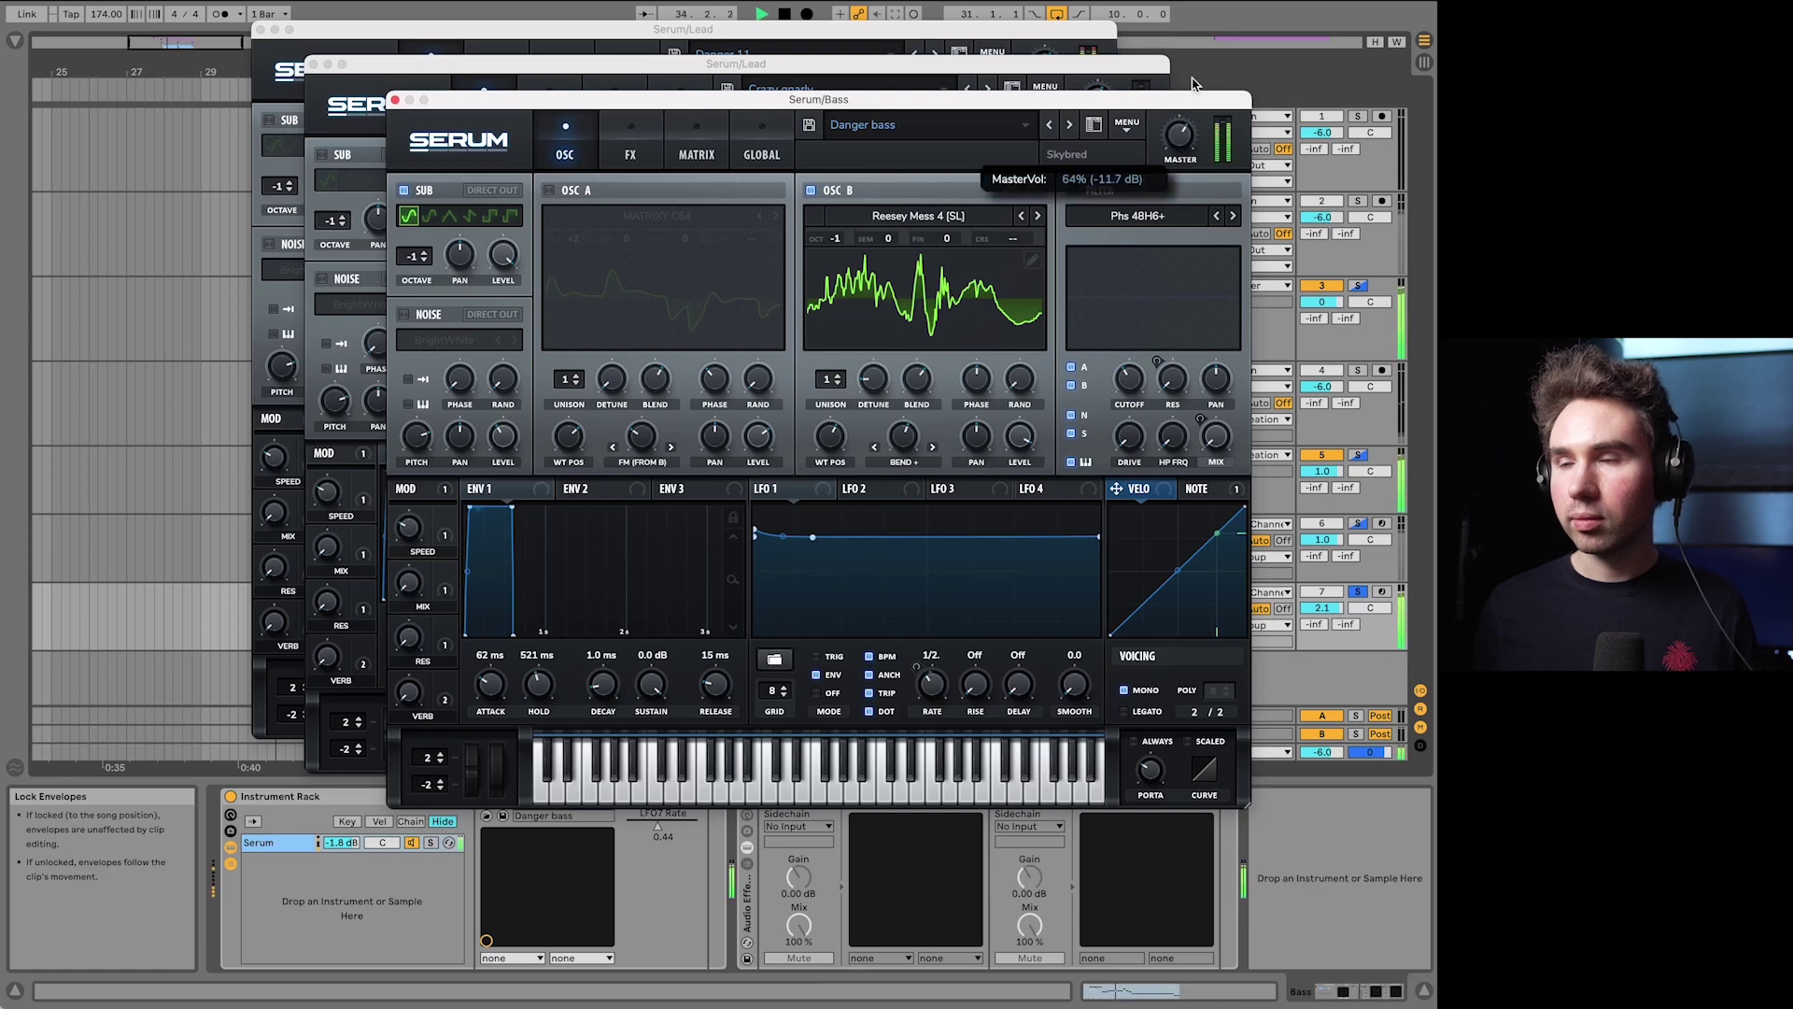
pyautogui.press('space')
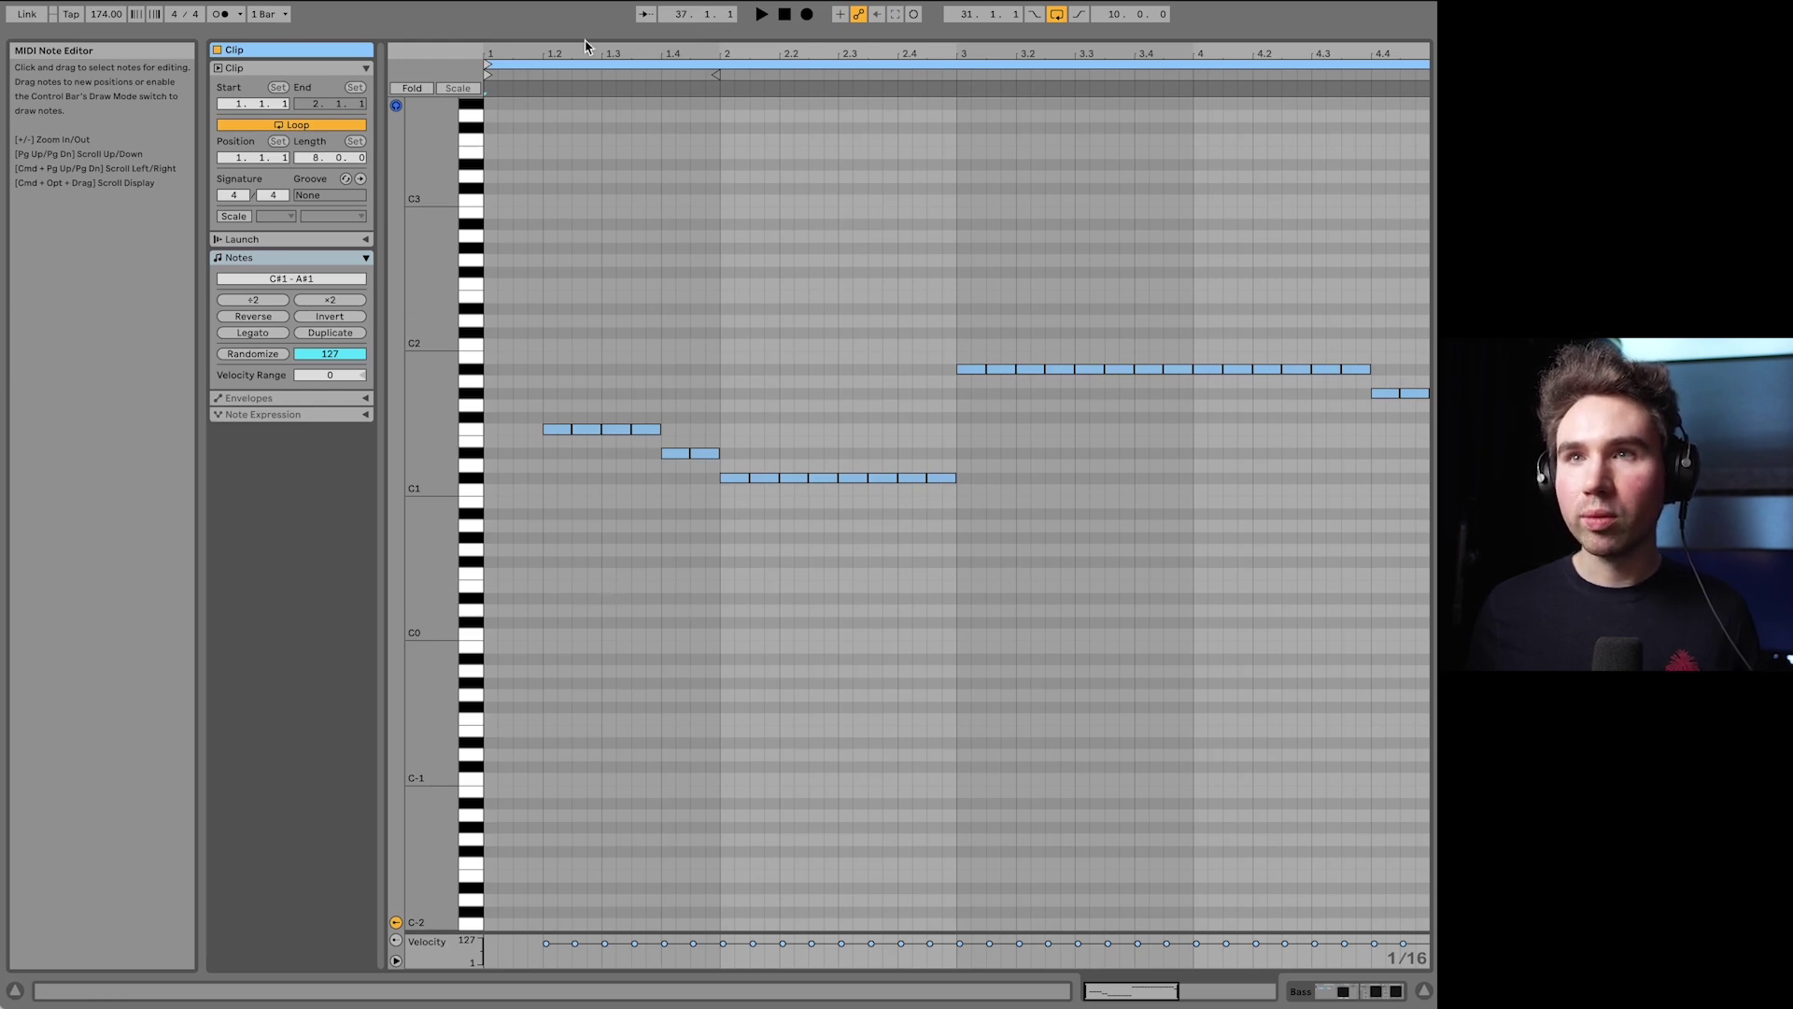
pyautogui.moveTo(581, 38); pyautogui.dragTo(668, 120)
pyautogui.keyDown('shift'); pyautogui.click(392, 430); pyautogui.keyUp('shift')
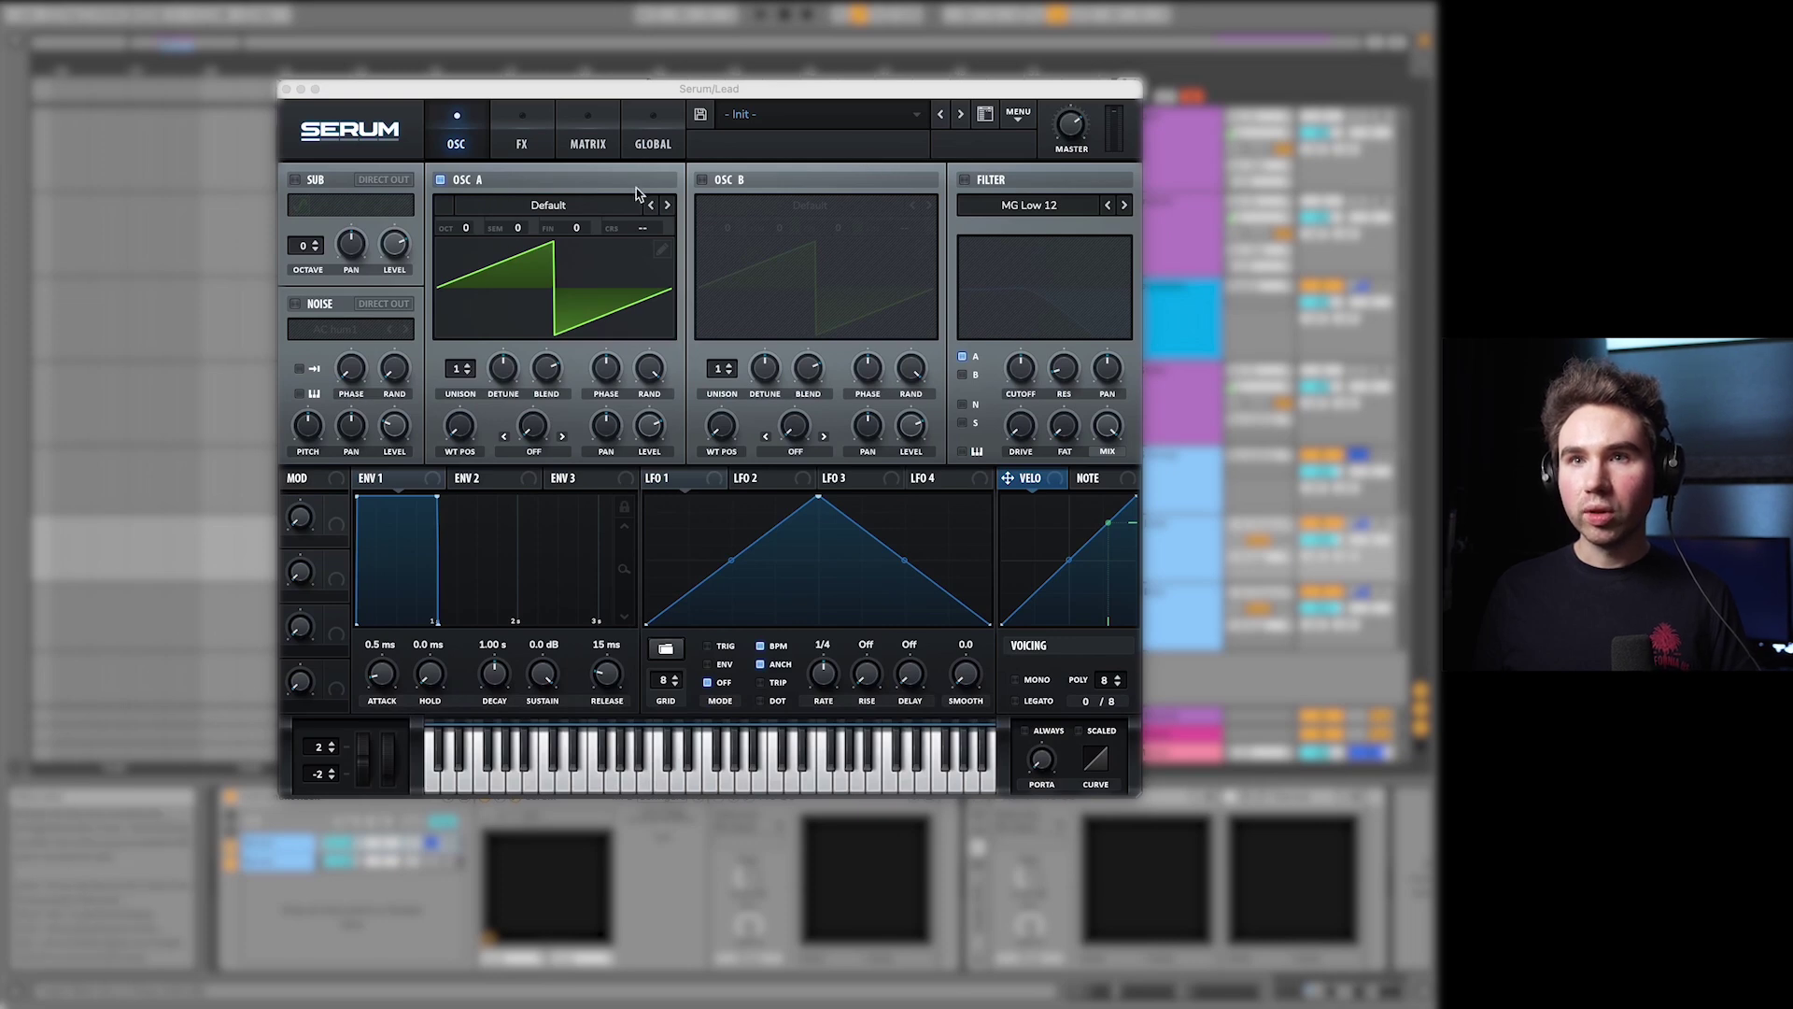
# Step: Enable oscillator B, then load the MATRIXY C64 wavetable into oscillator A with its wavetable position at 52
pyautogui.click(702, 179)
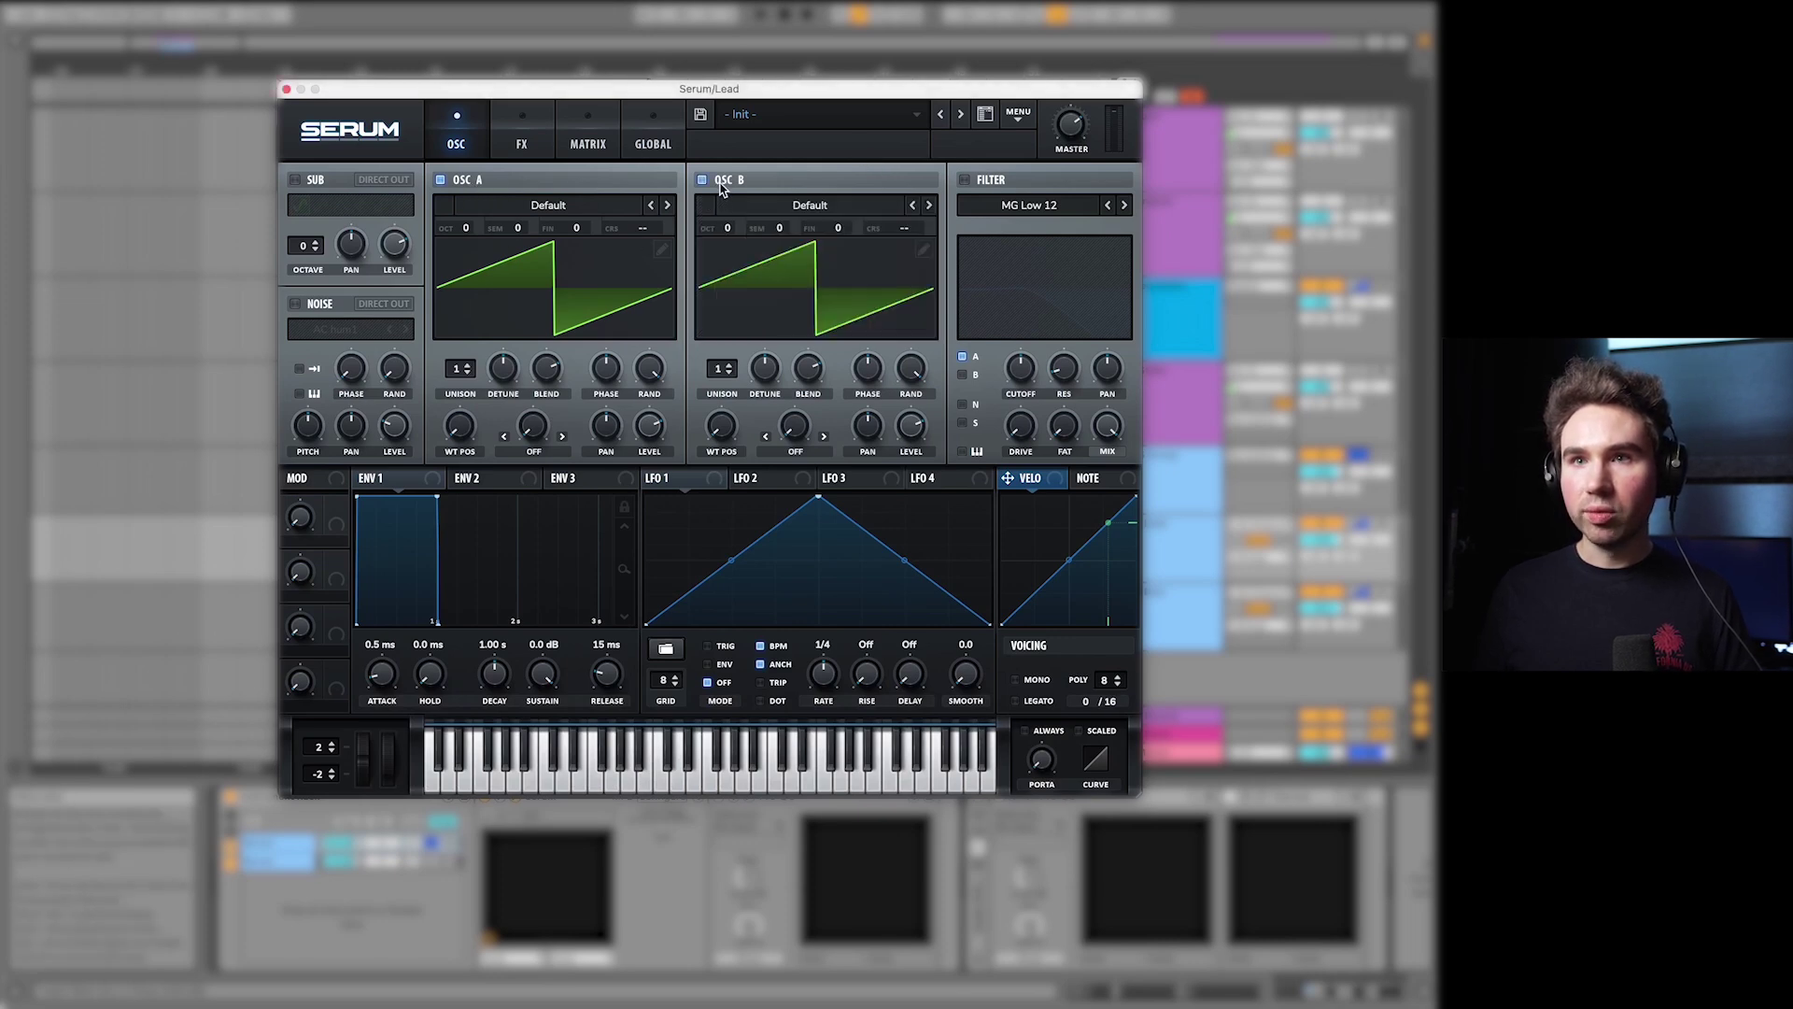
pyautogui.click(540, 207)
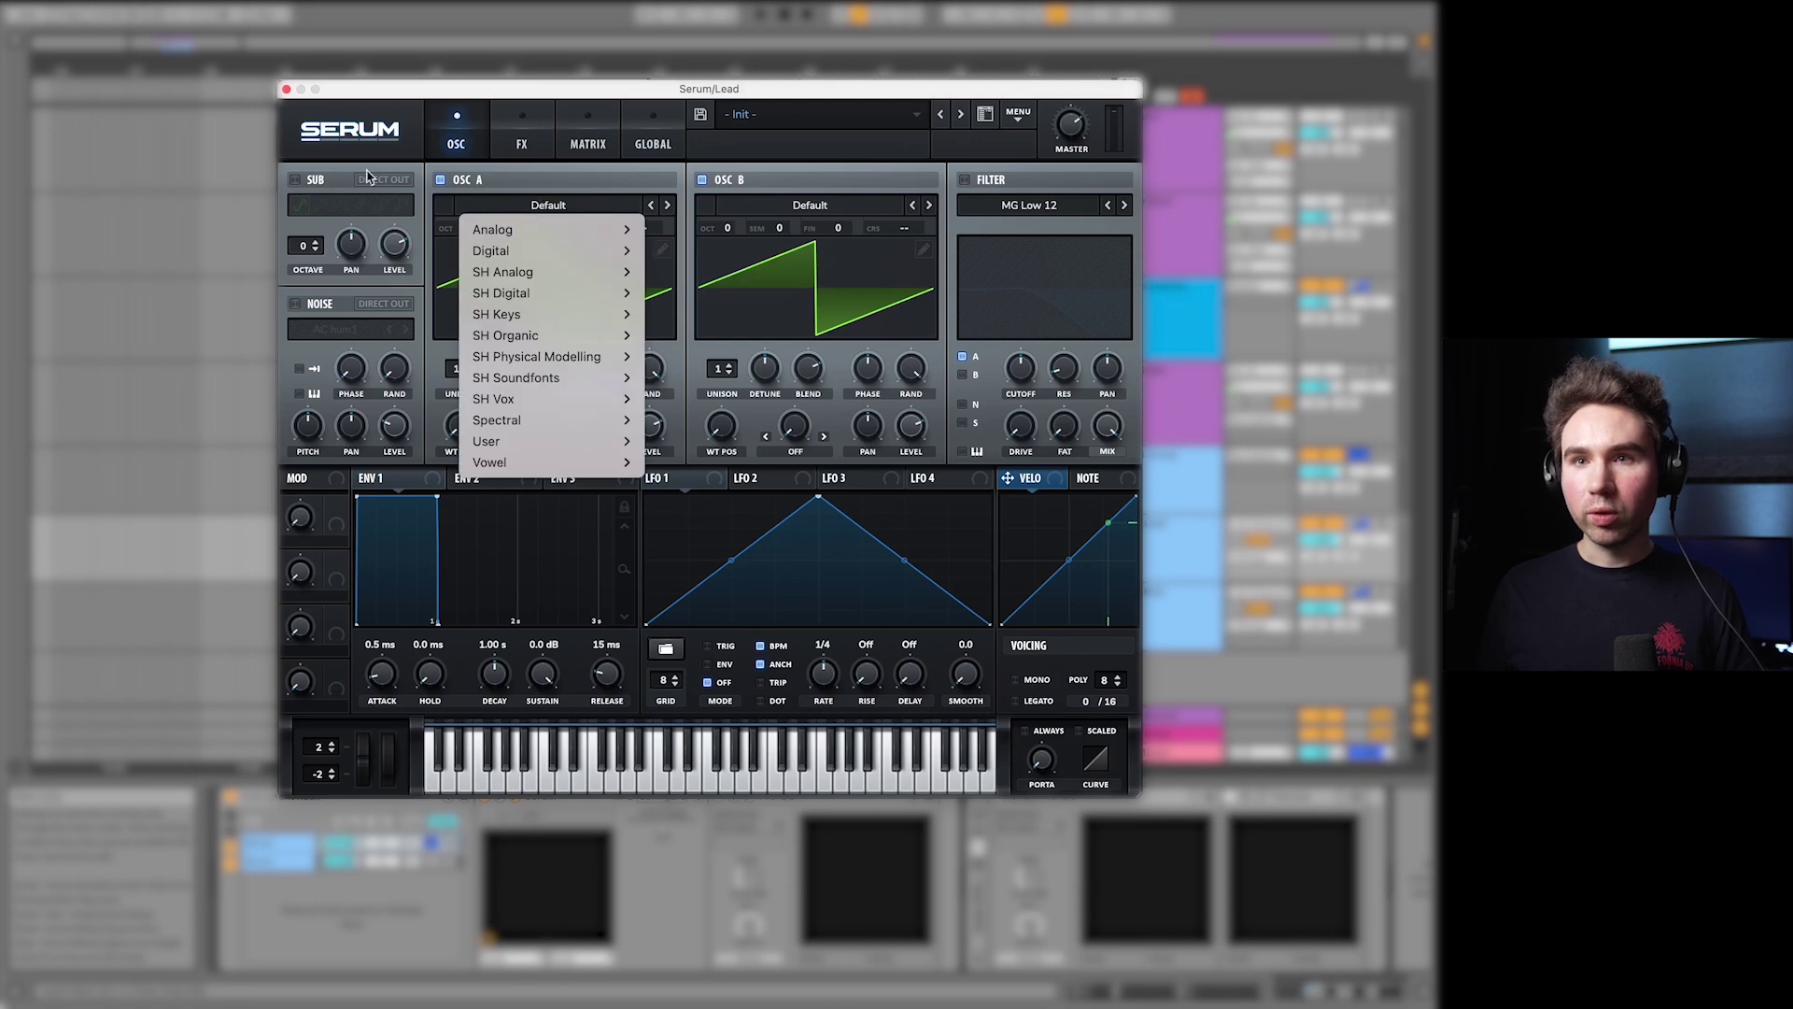
pyautogui.moveTo(561, 230)
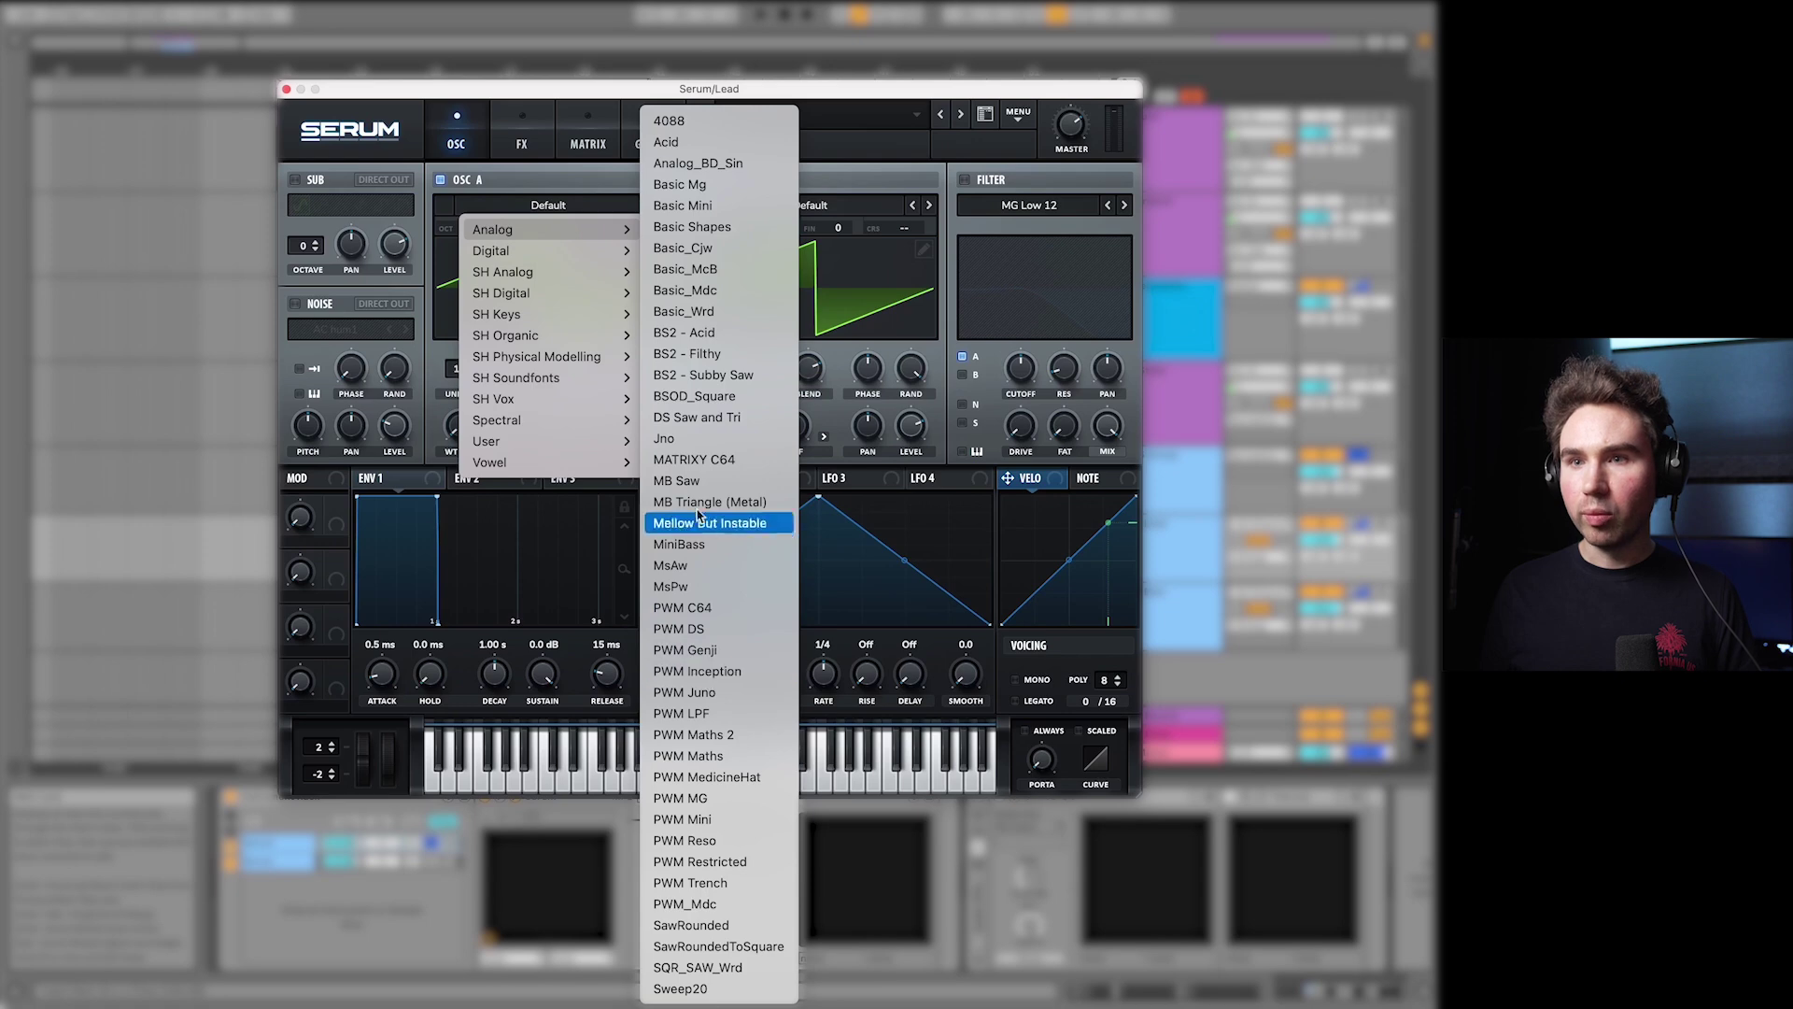
pyautogui.click(730, 462)
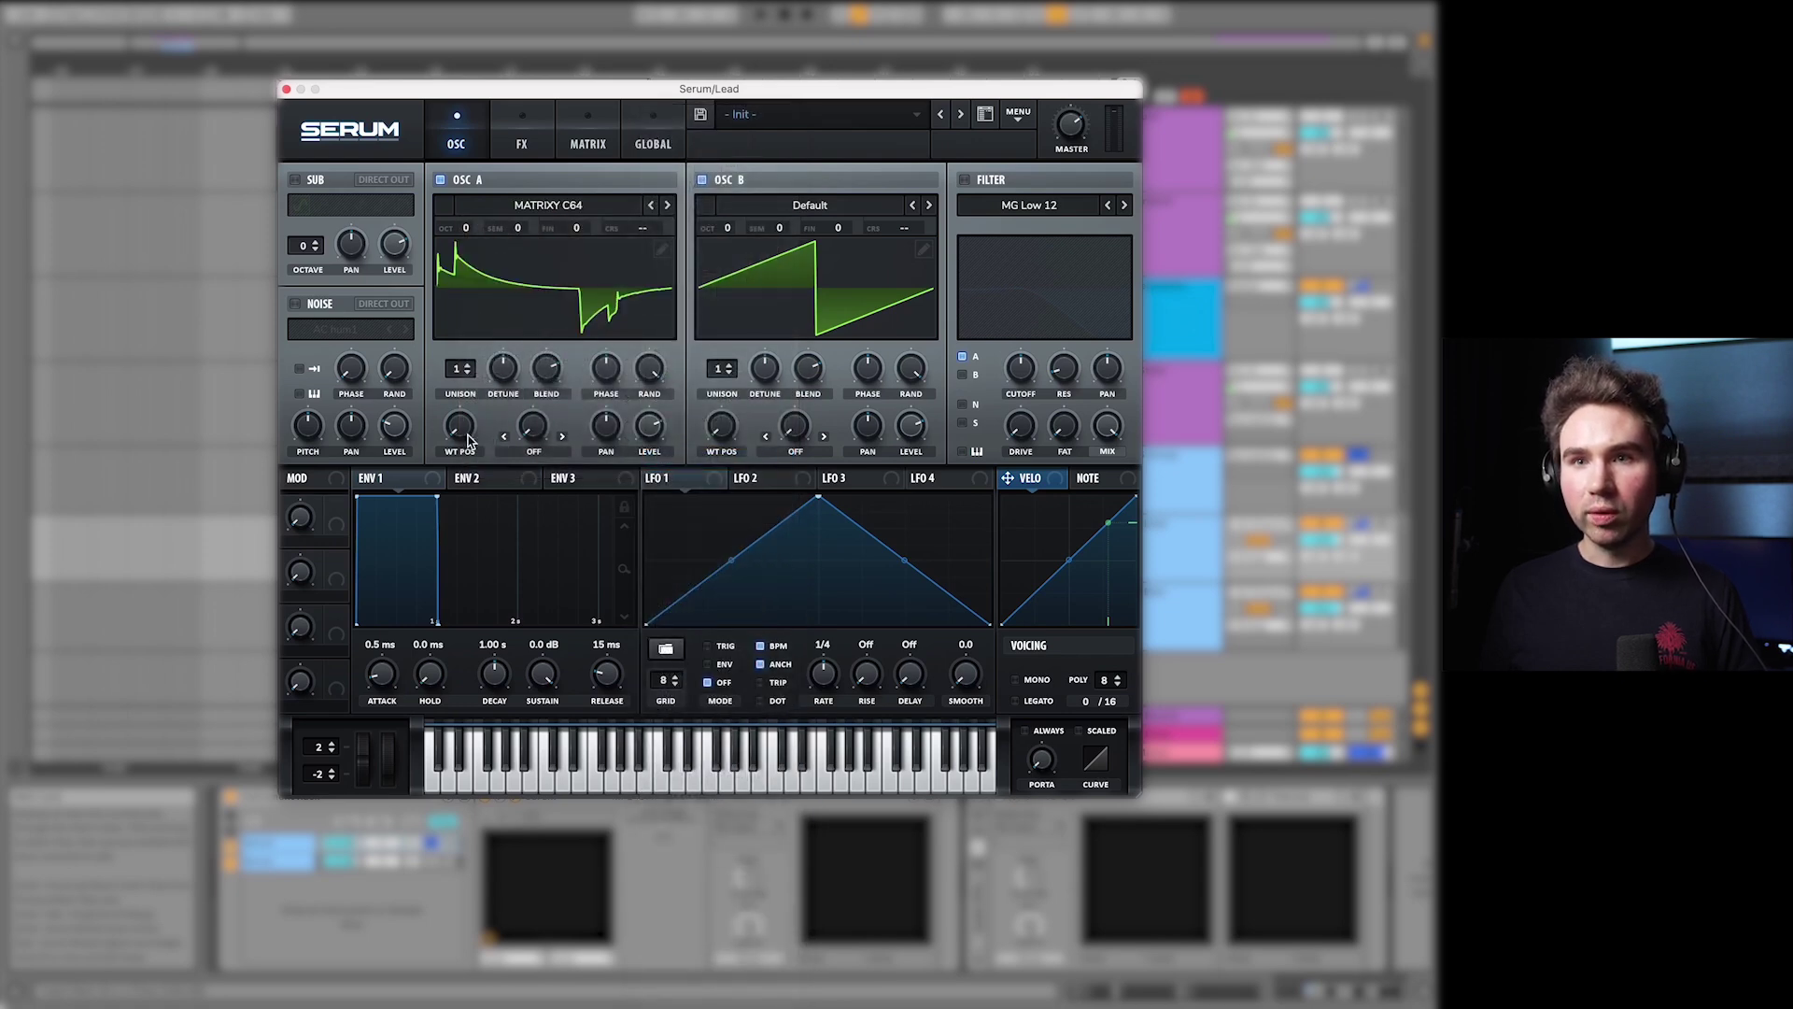
pyautogui.moveTo(465, 441); pyautogui.dragTo(516, 341)
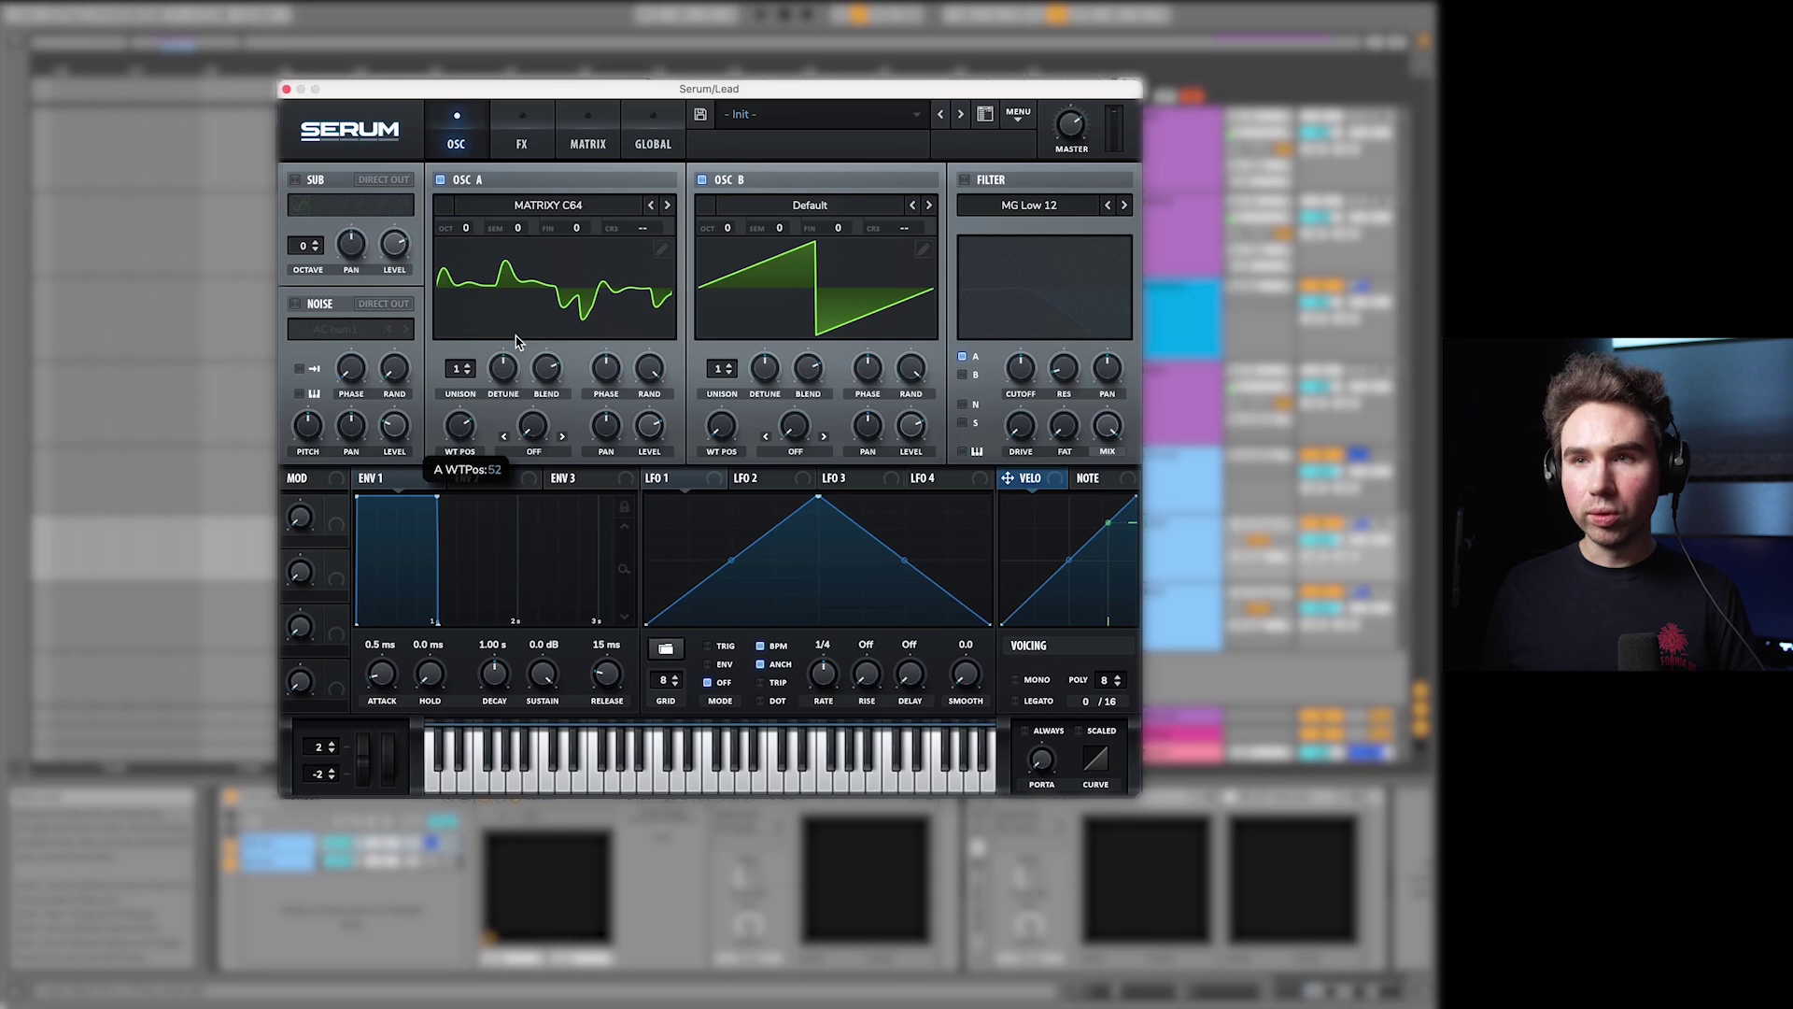
# Step: Load the Reesey Mess 3 [SL] wavetable into oscillator B, turn its level down and tune it to octave -1, semitone -7
pyautogui.click(850, 202)
pyautogui.moveTo(841, 421)
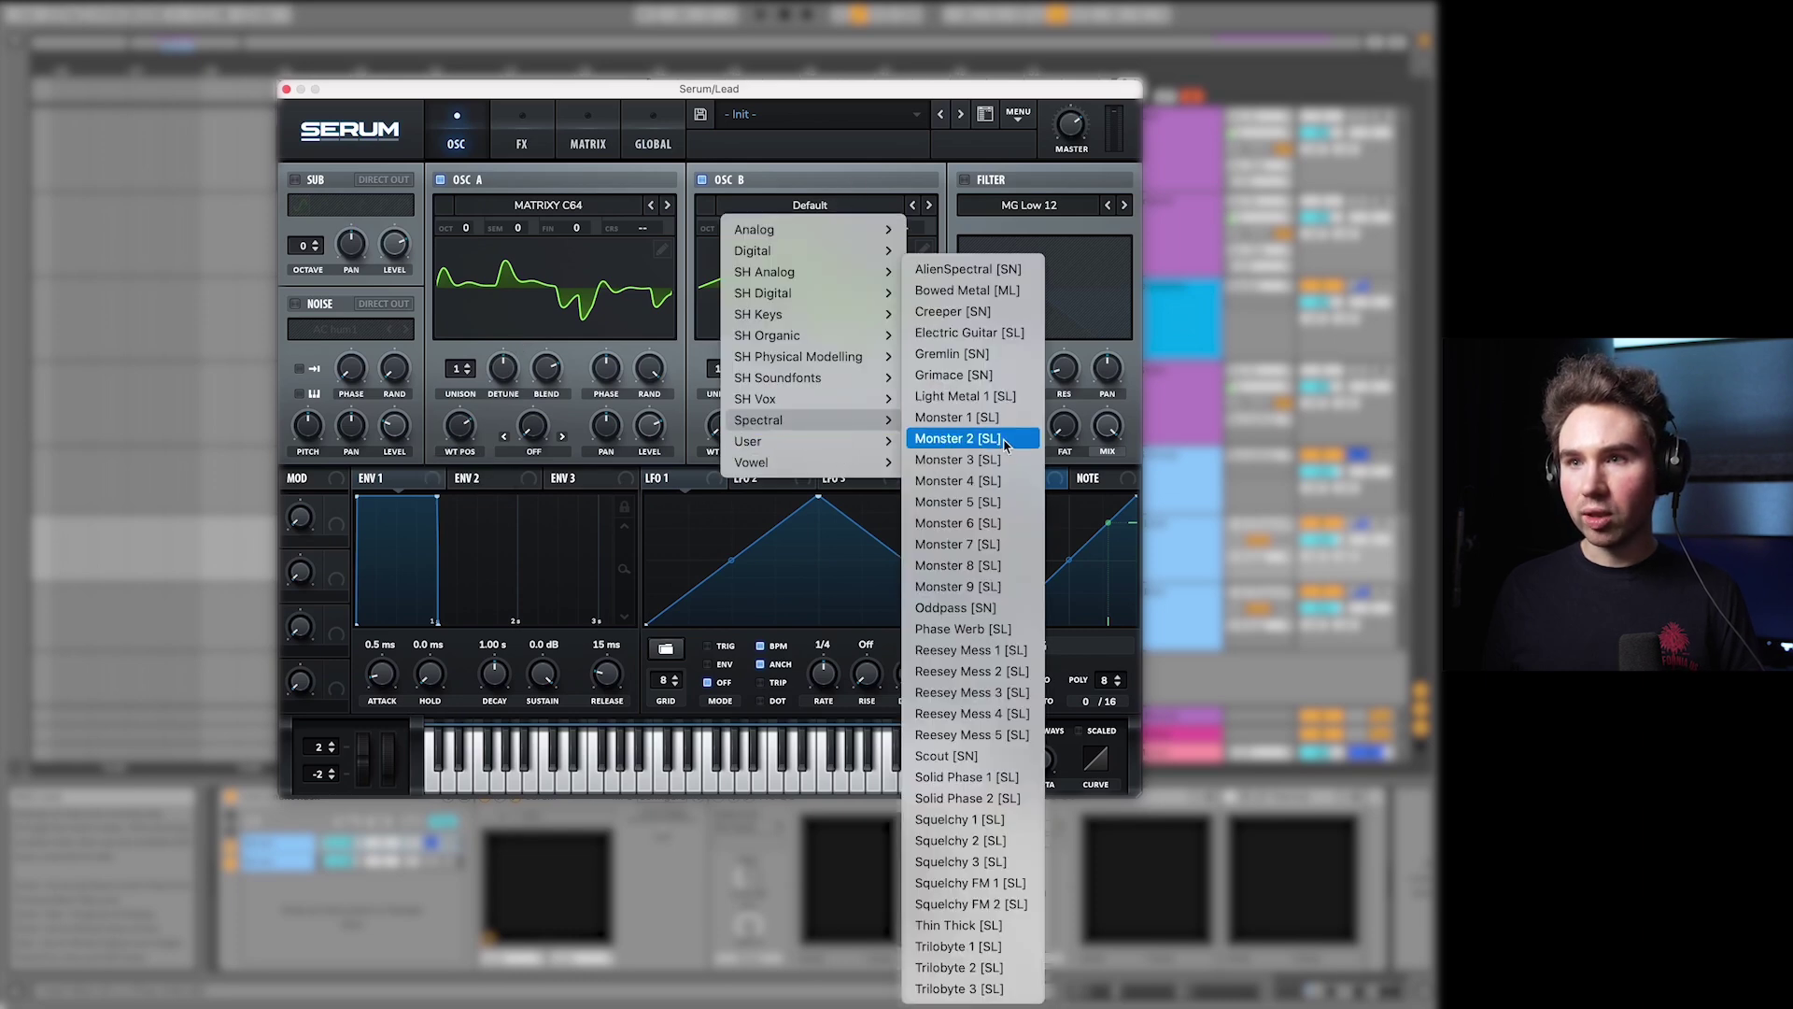
pyautogui.click(948, 696)
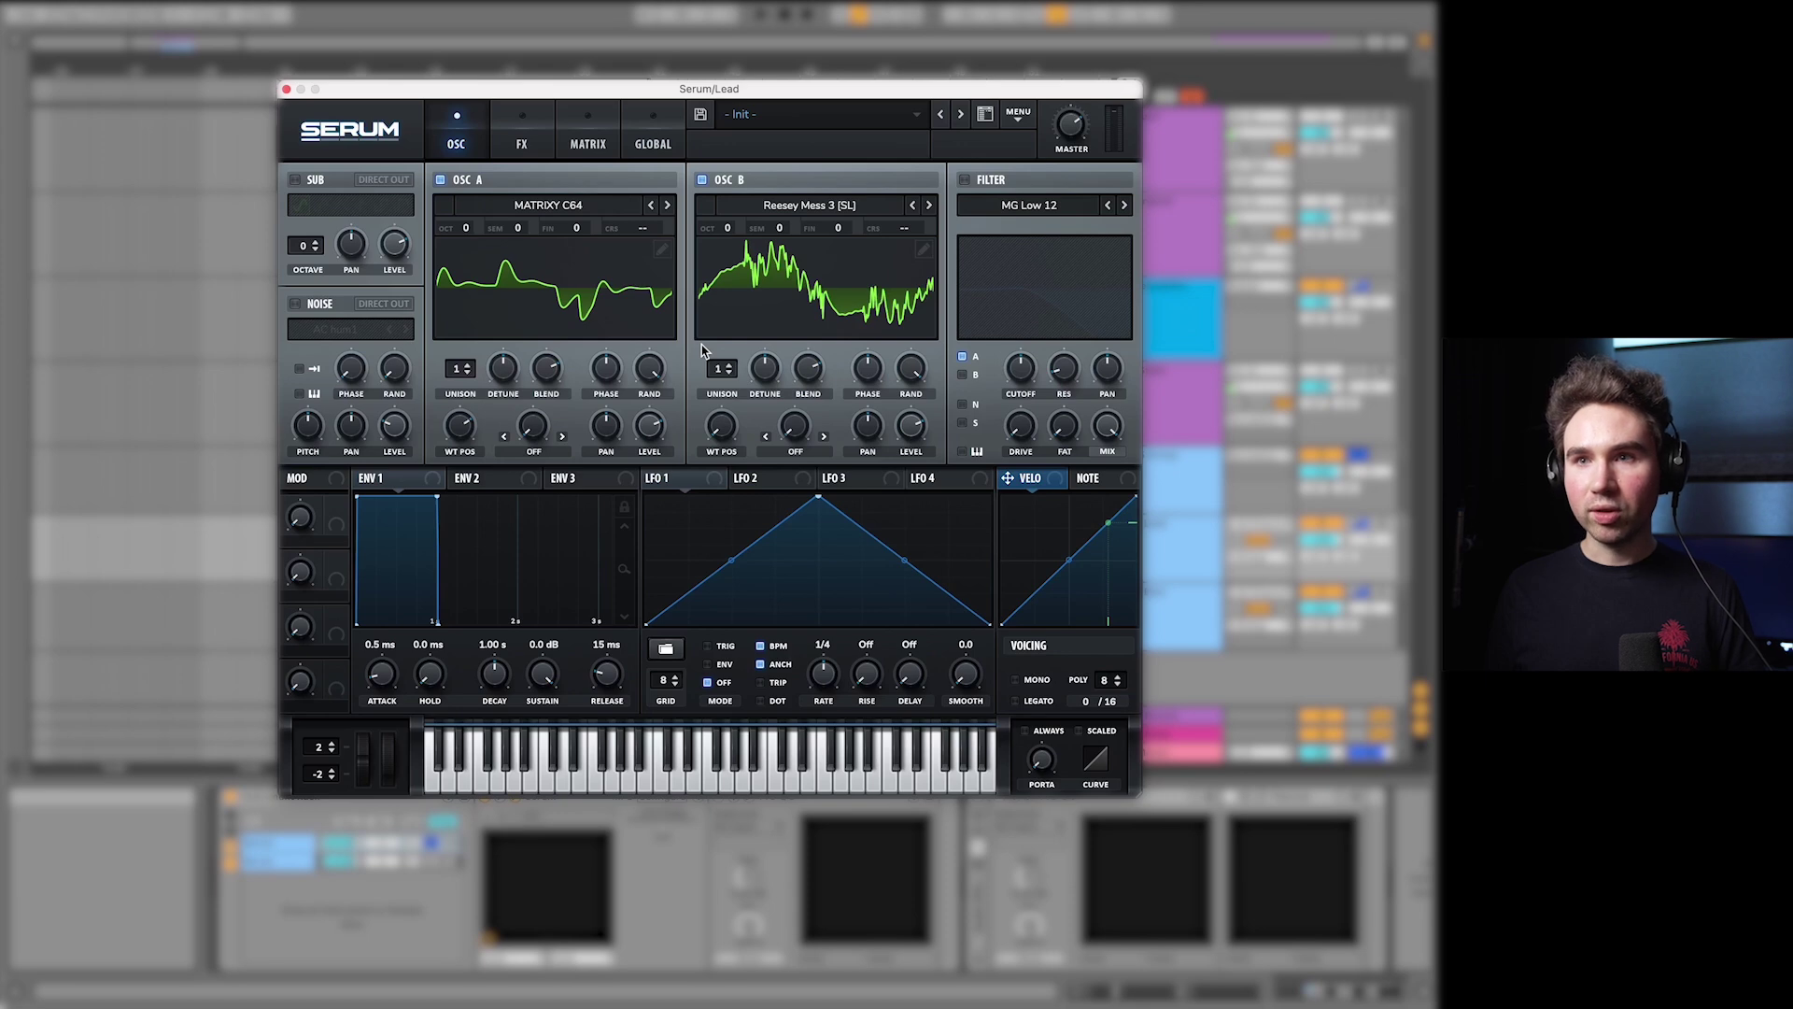
pyautogui.moveTo(915, 428); pyautogui.dragTo(920, 569)
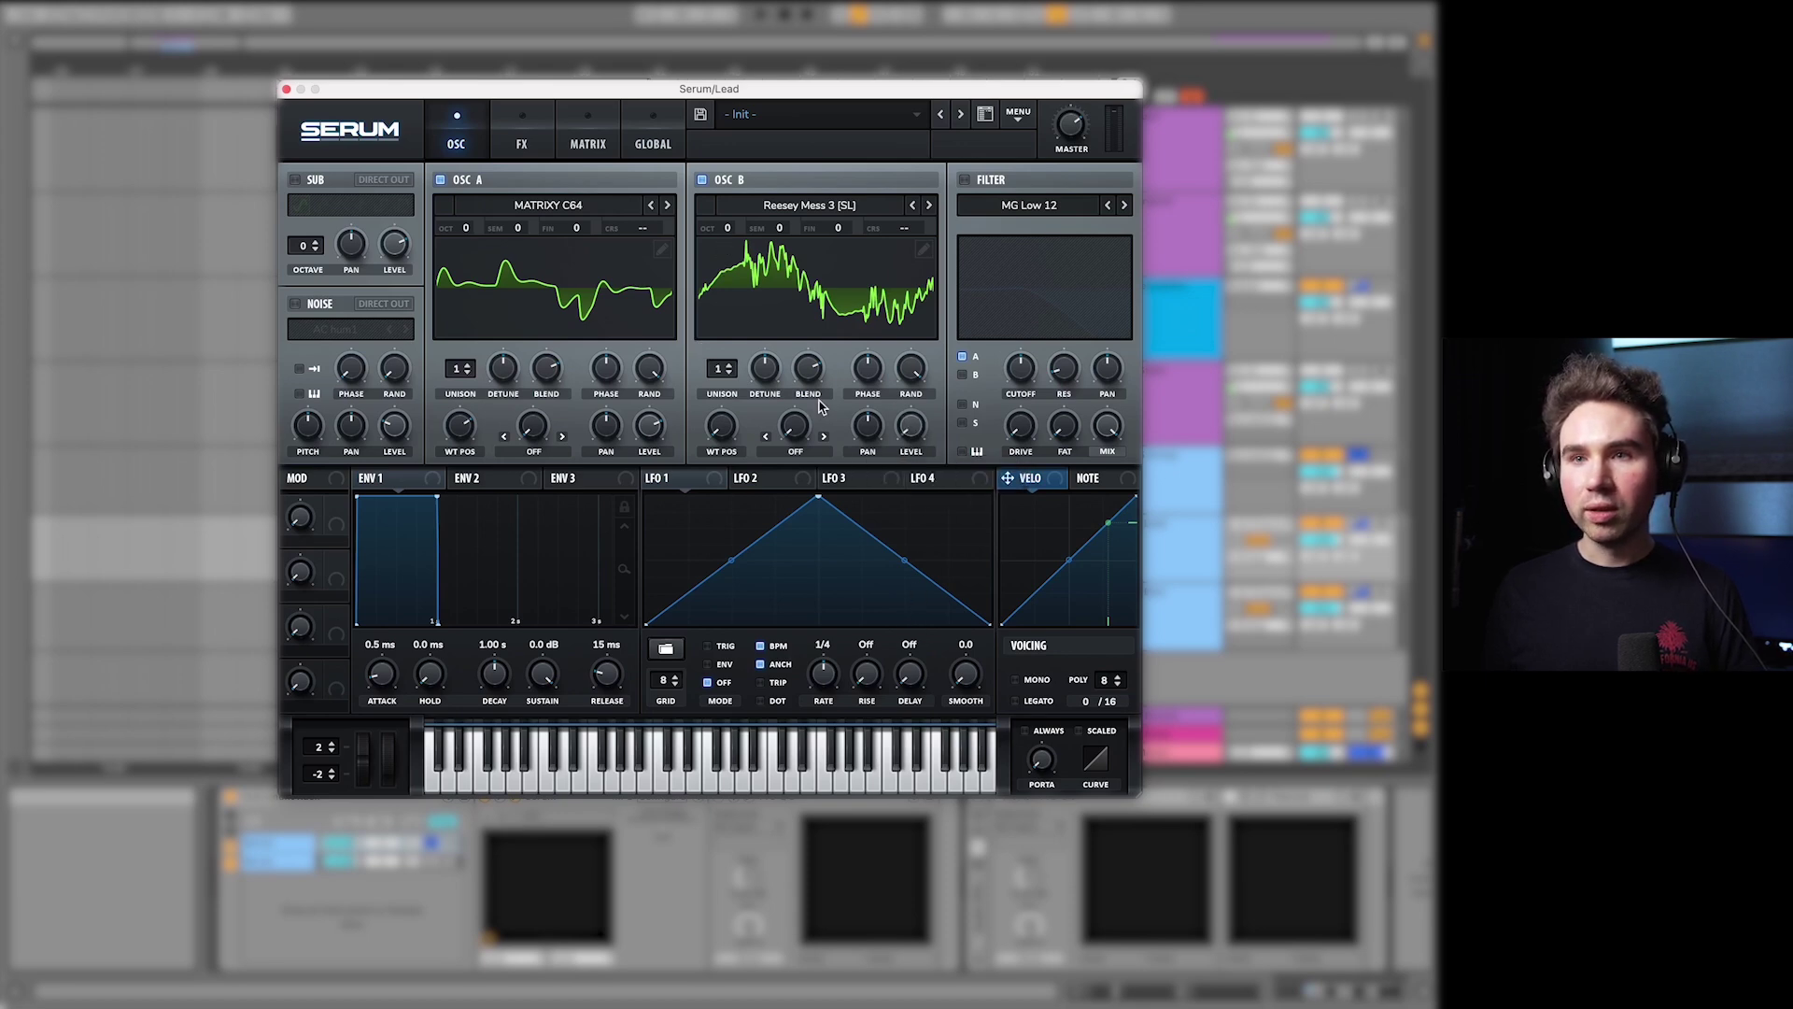
pyautogui.moveTo(727, 232); pyautogui.dragTo(783, 309)
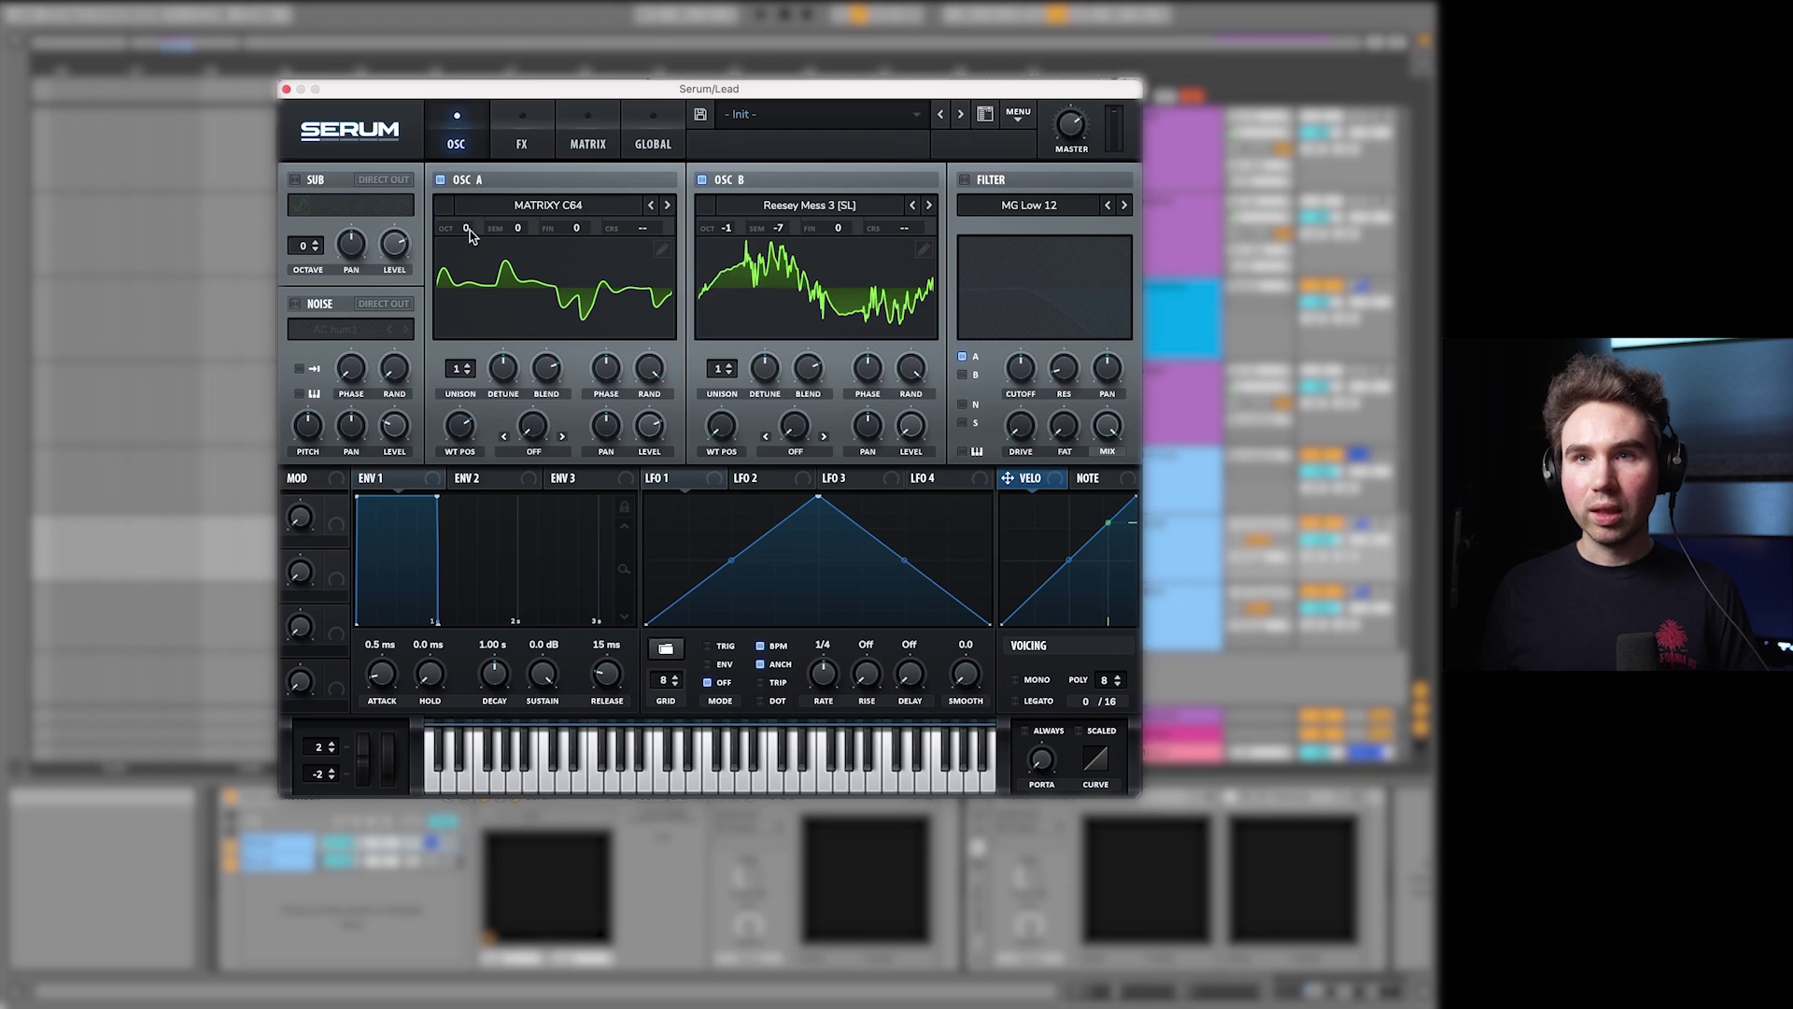
# Step: Raise oscillator A to octave +2 and set its warp mode to FM (From B) with an increased warp amount
pyautogui.moveTo(467, 233); pyautogui.dragTo(479, 185)
pyautogui.click(538, 452)
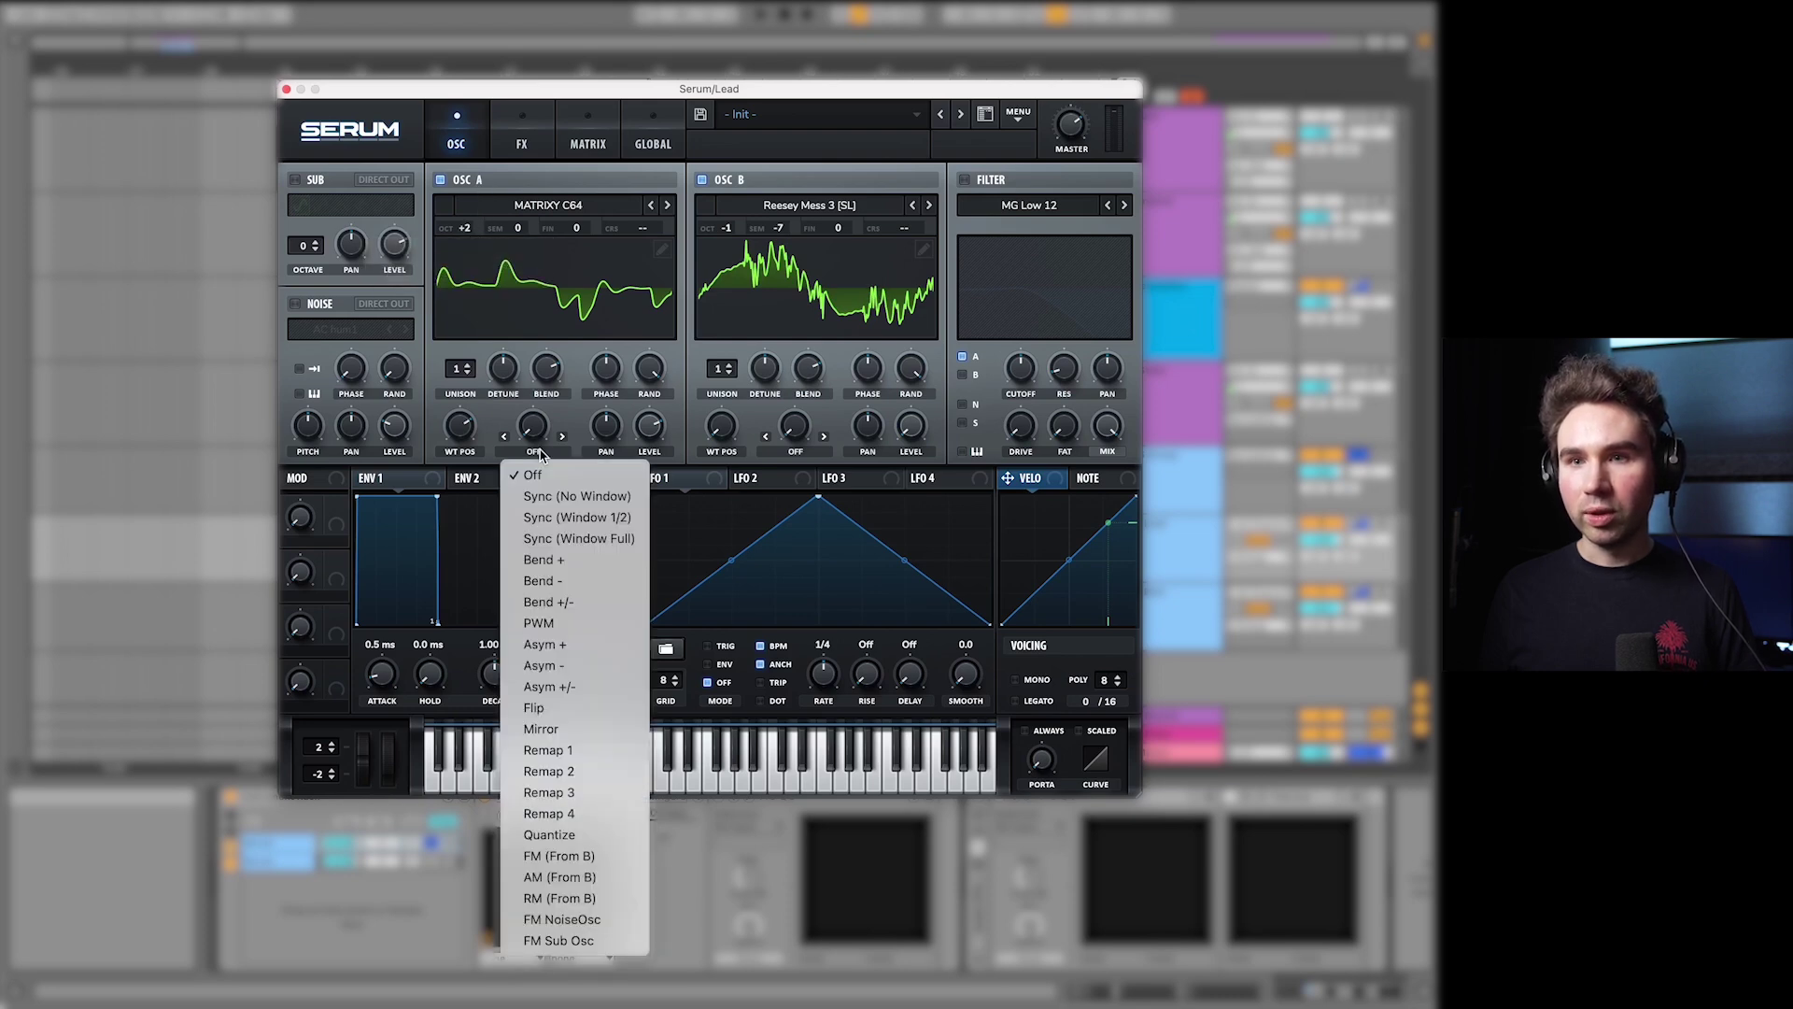
pyautogui.click(595, 860)
pyautogui.moveTo(533, 439); pyautogui.dragTo(564, 392)
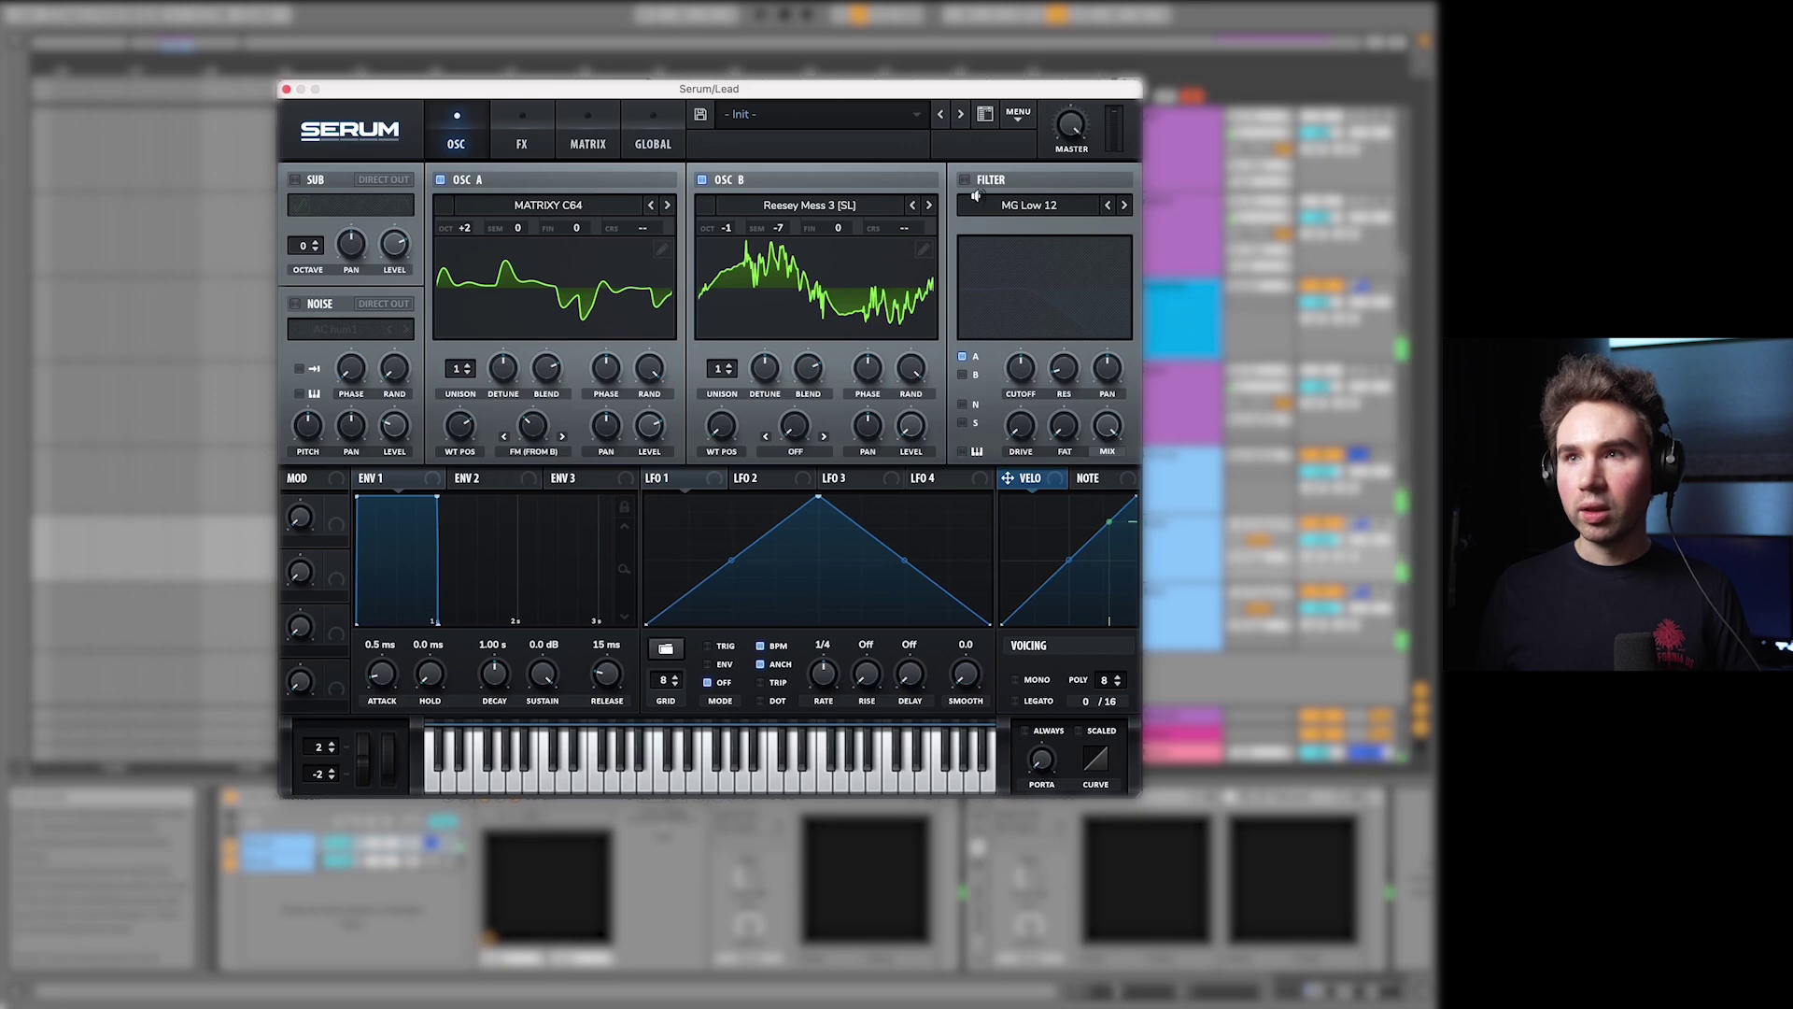
# Step: Enable the filter, set its type to Combs and lower the cutoff
pyautogui.click(964, 178)
pyautogui.click(1023, 205)
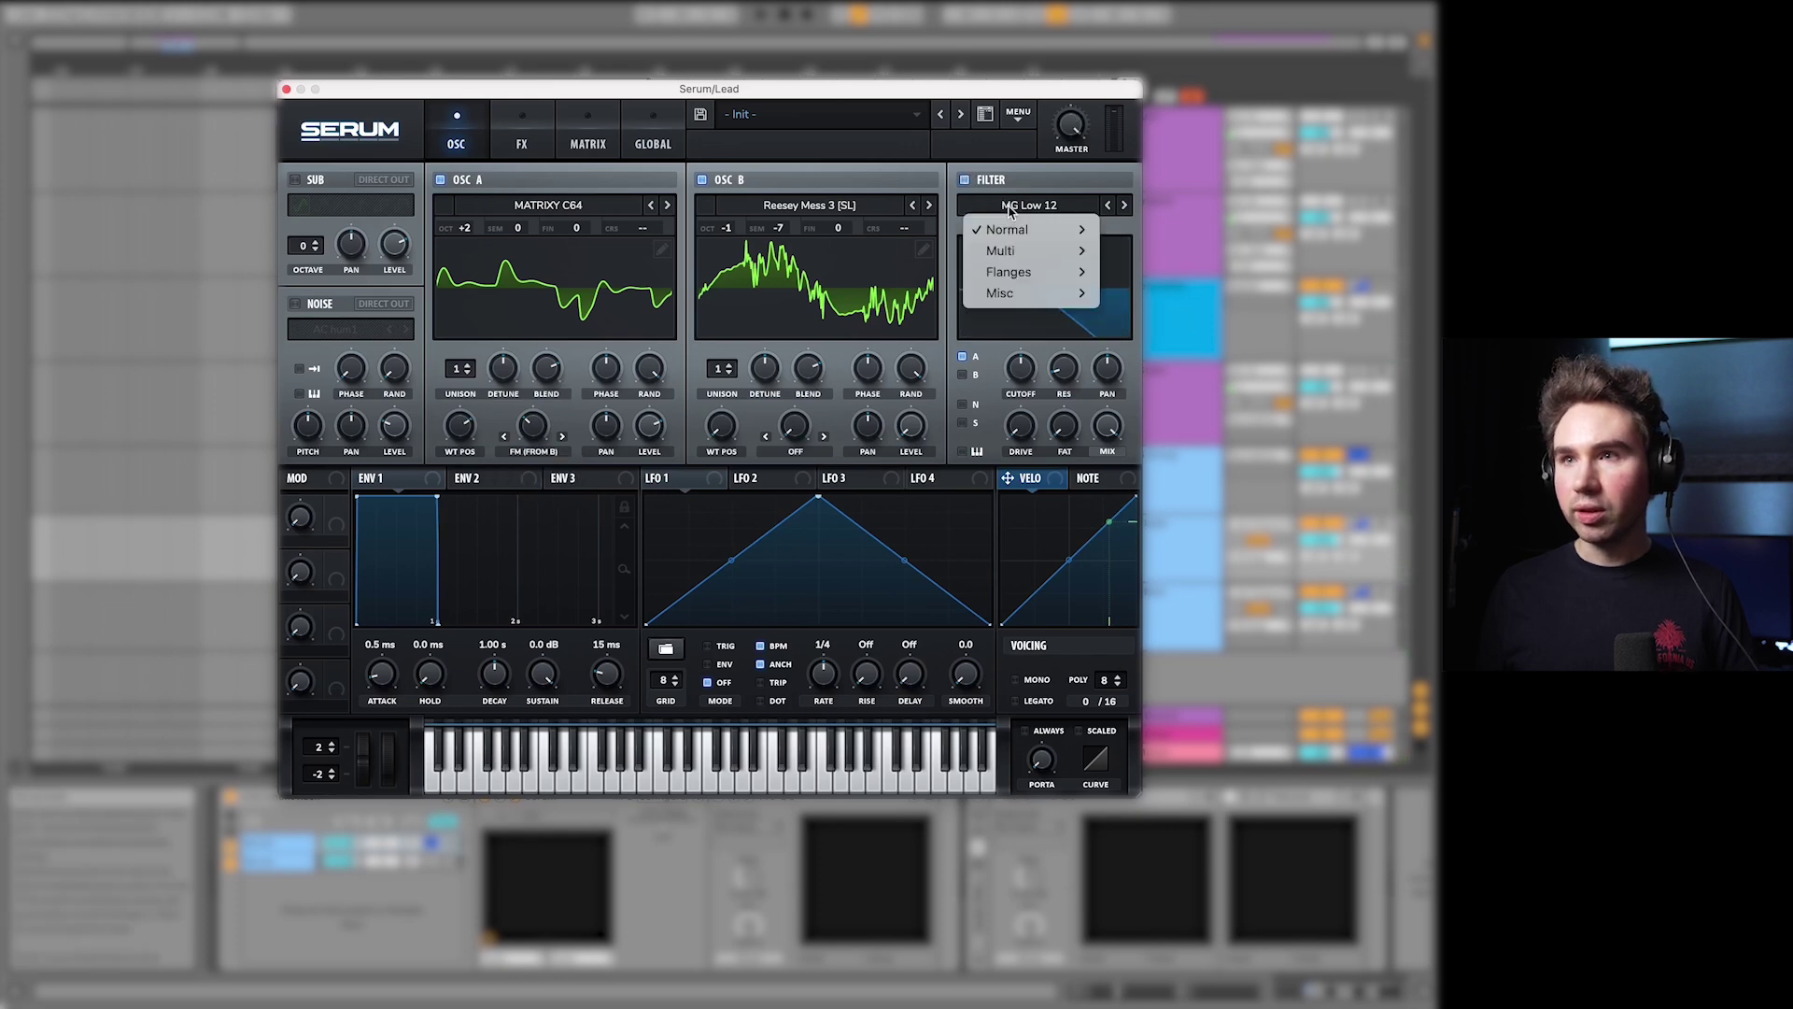
pyautogui.moveTo(1055, 293)
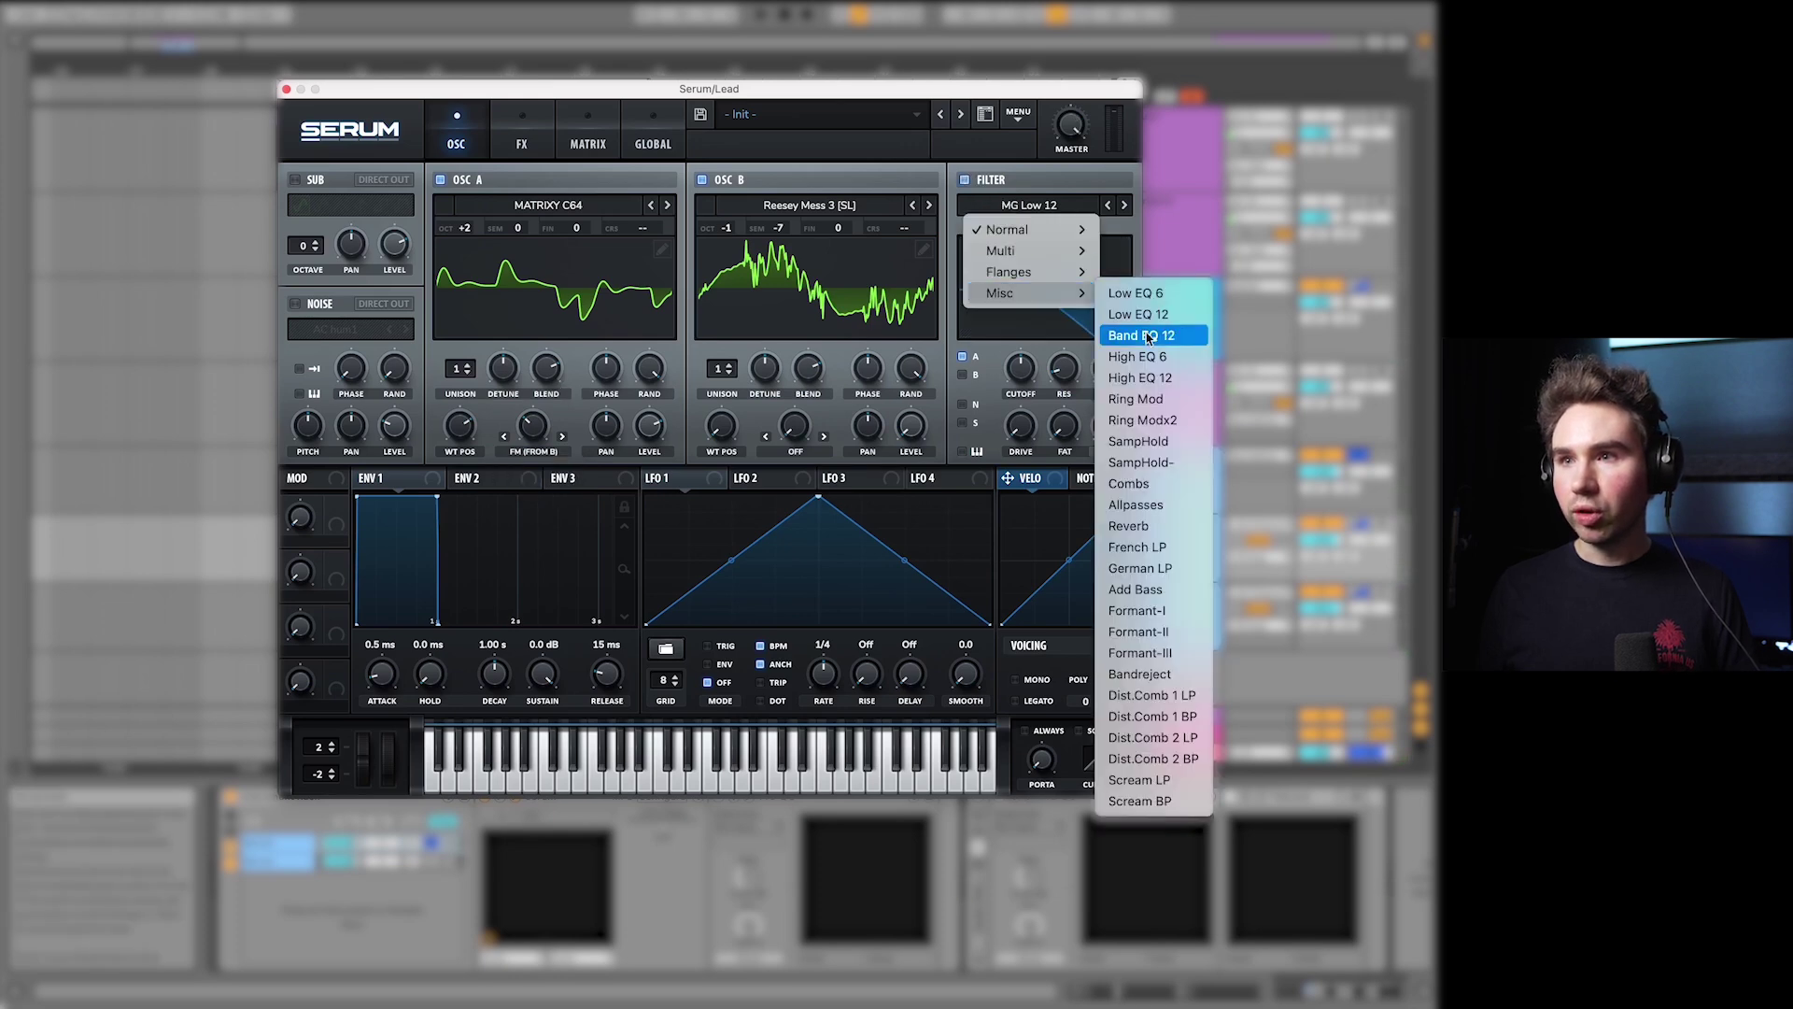
pyautogui.click(1165, 483)
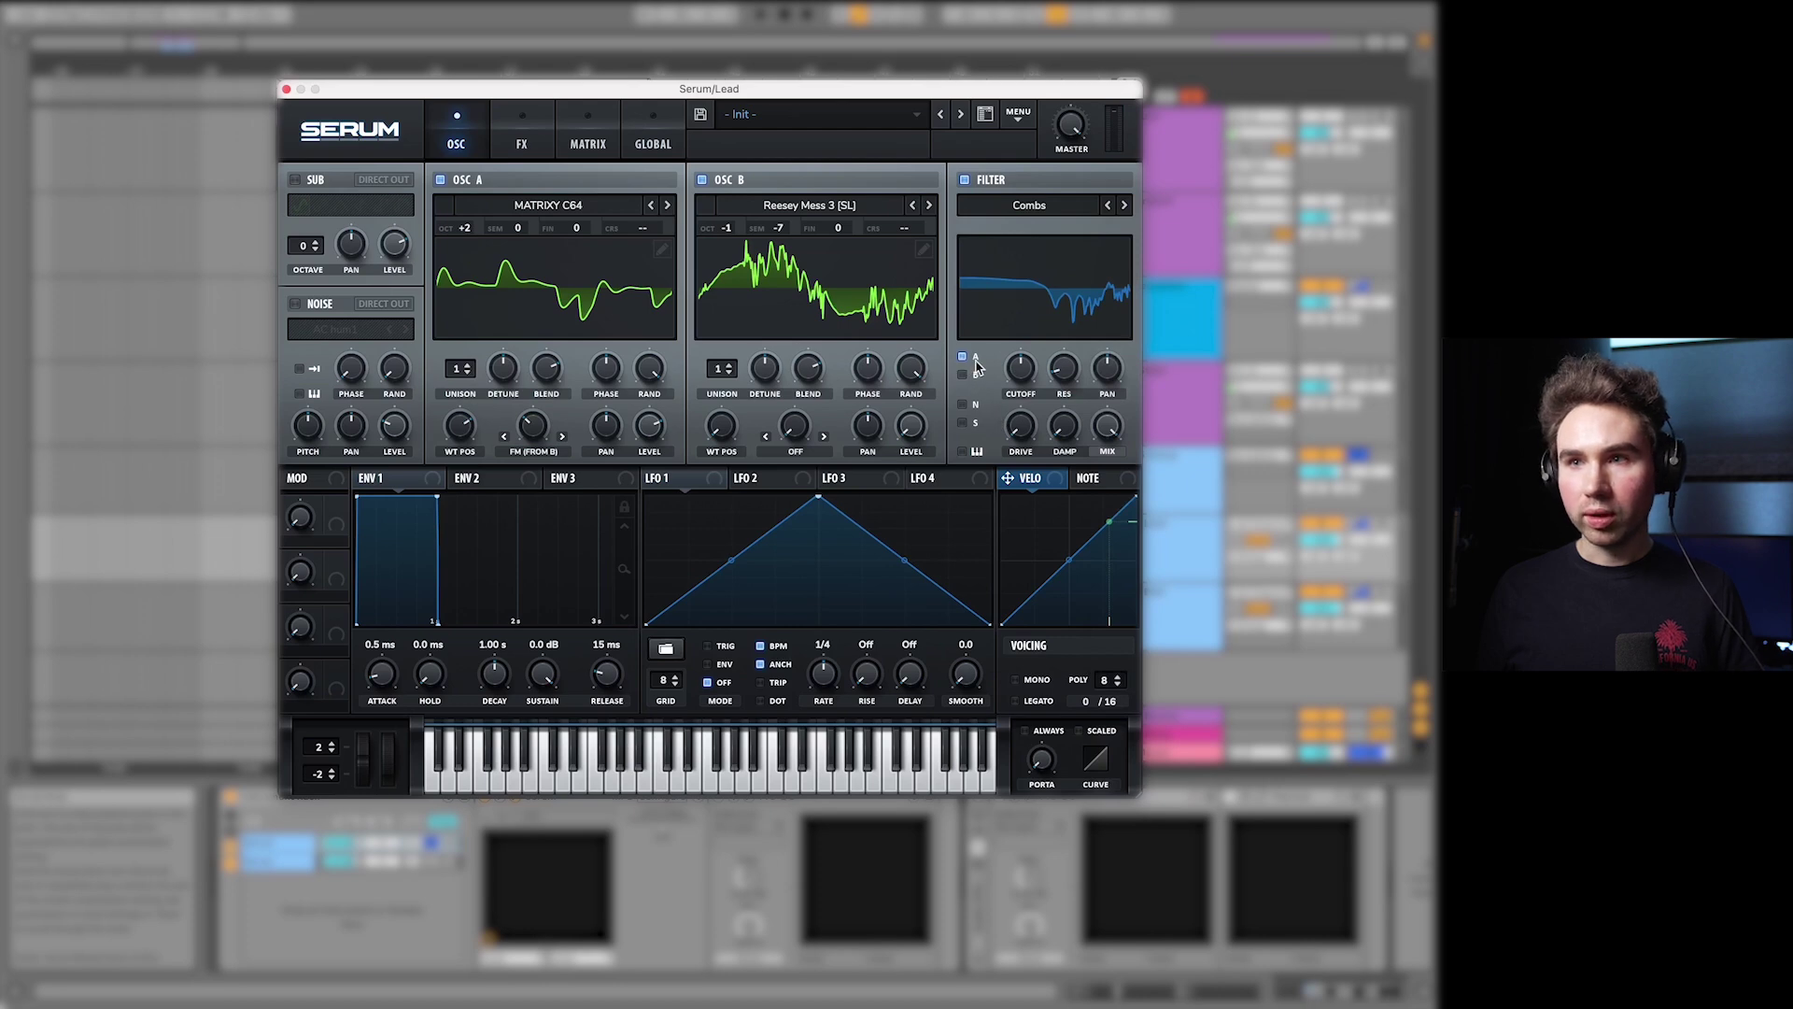
pyautogui.moveTo(1028, 378); pyautogui.dragTo(1102, 566)
# Step: Assign LFO 1 to the filter drive and reshape it with an earlier peak and a bulging, late-falling curve
pyautogui.moveTo(710, 490); pyautogui.dragTo(997, 469)
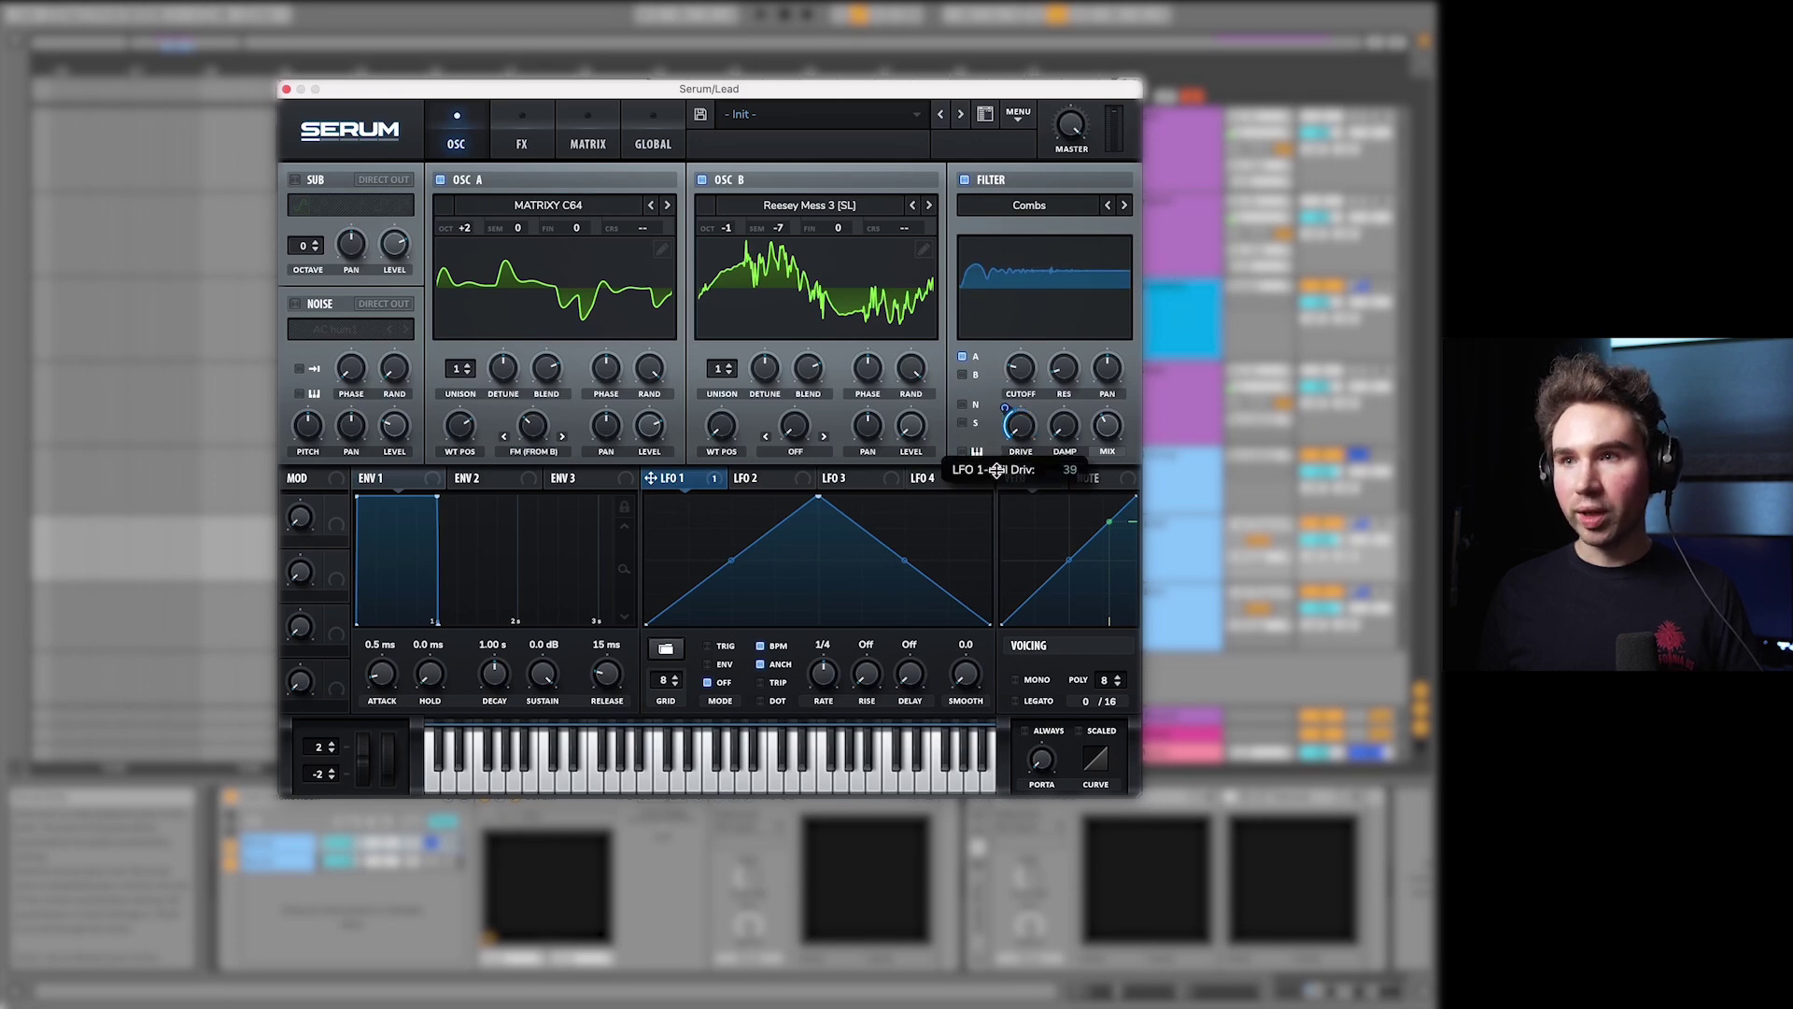
pyautogui.moveTo(996, 473); pyautogui.dragTo(1011, 456)
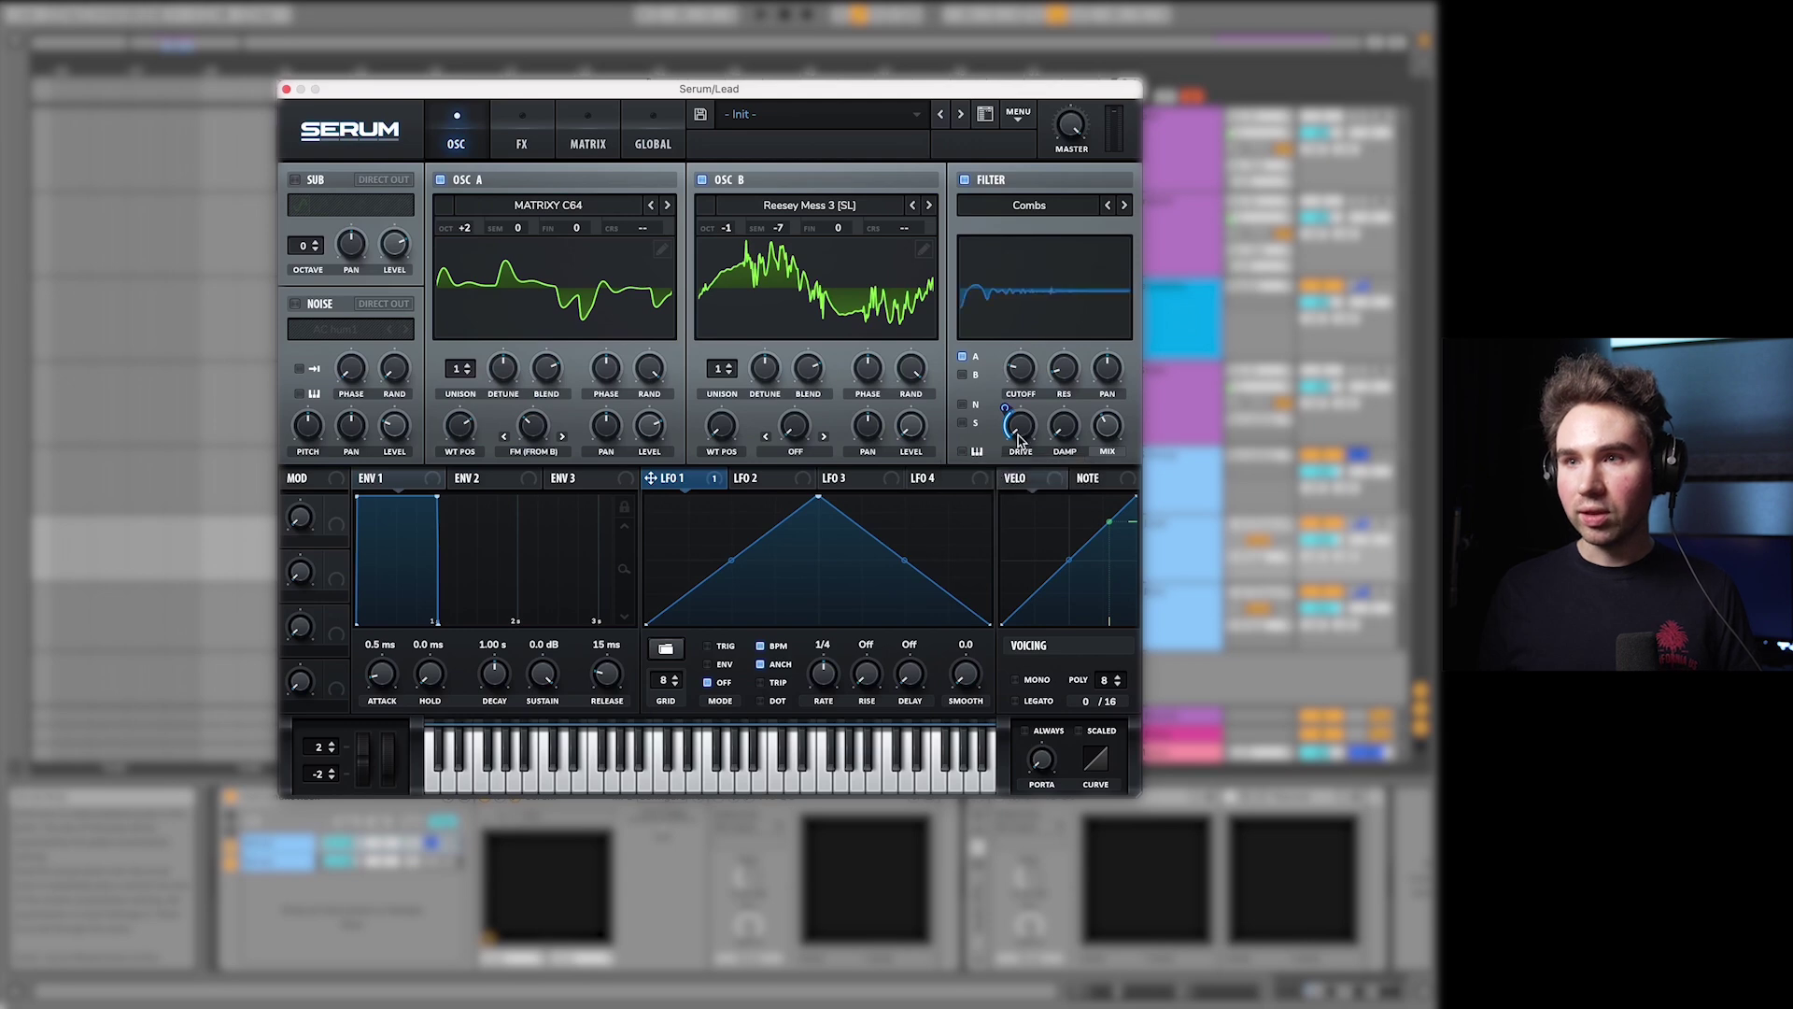
pyautogui.moveTo(818, 497); pyautogui.dragTo(756, 497)
pyautogui.moveTo(873, 566); pyautogui.dragTo(885, 505)
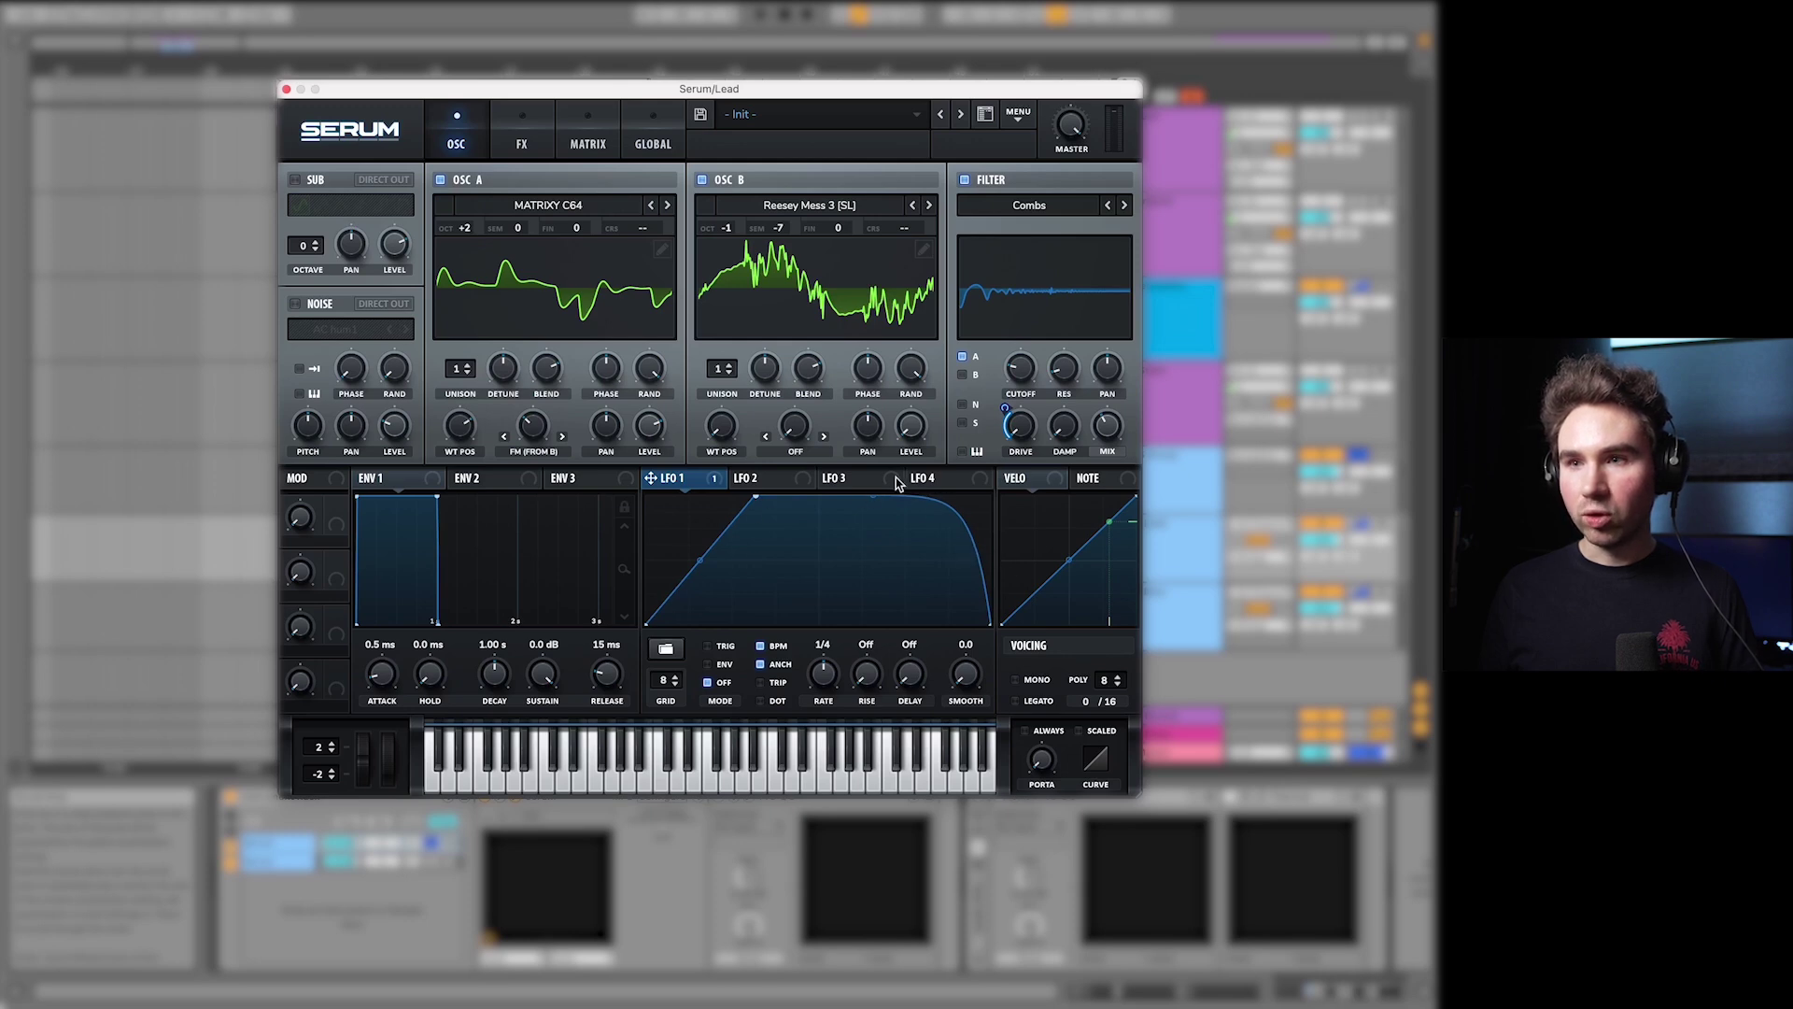
# Step: Switch LFO 1 to envelope mode without BPM sync at 3.7 Hz, and assign it to oscillator A's level at 92
pyautogui.click(726, 666)
pyautogui.click(775, 647)
pyautogui.moveTo(836, 691); pyautogui.dragTo(834, 703)
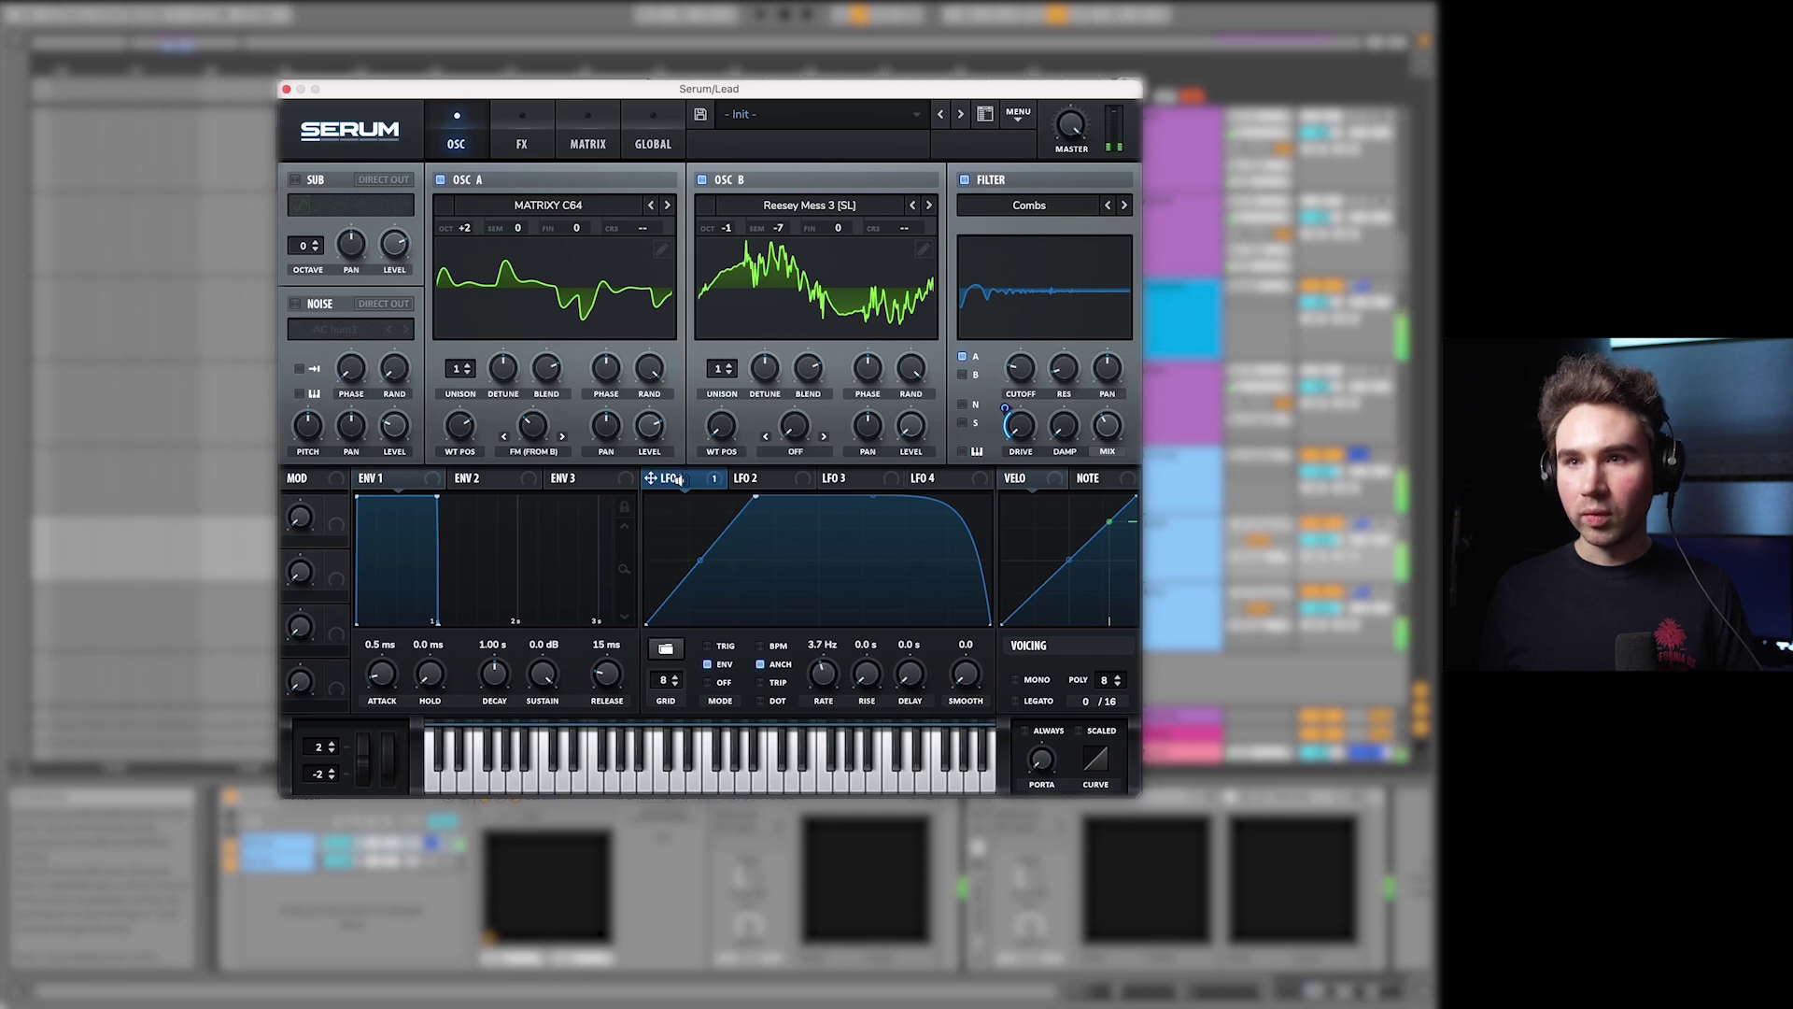
pyautogui.moveTo(698, 482)
pyautogui.moveTo(699, 482); pyautogui.dragTo(650, 351)
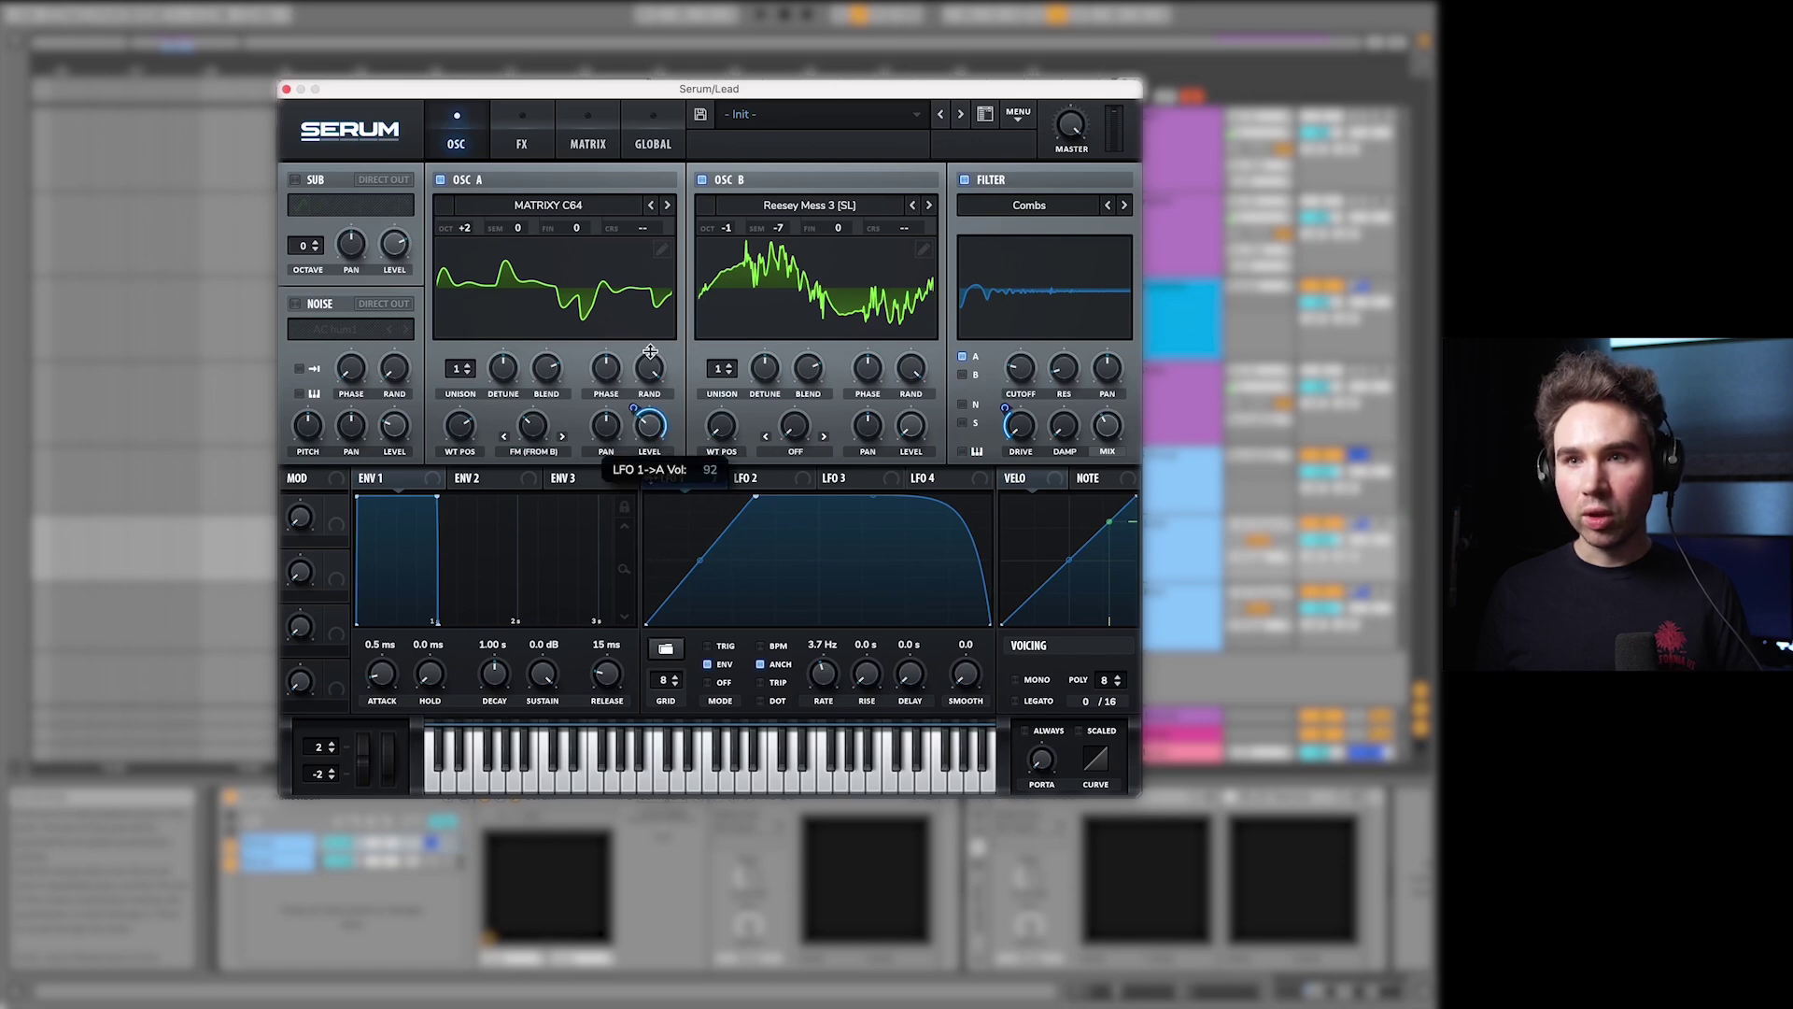
# Step: Set oscillator B's warp mode to Bend + with its amount modulated by LFO 1, and turn down the master volume
pyautogui.click(816, 448)
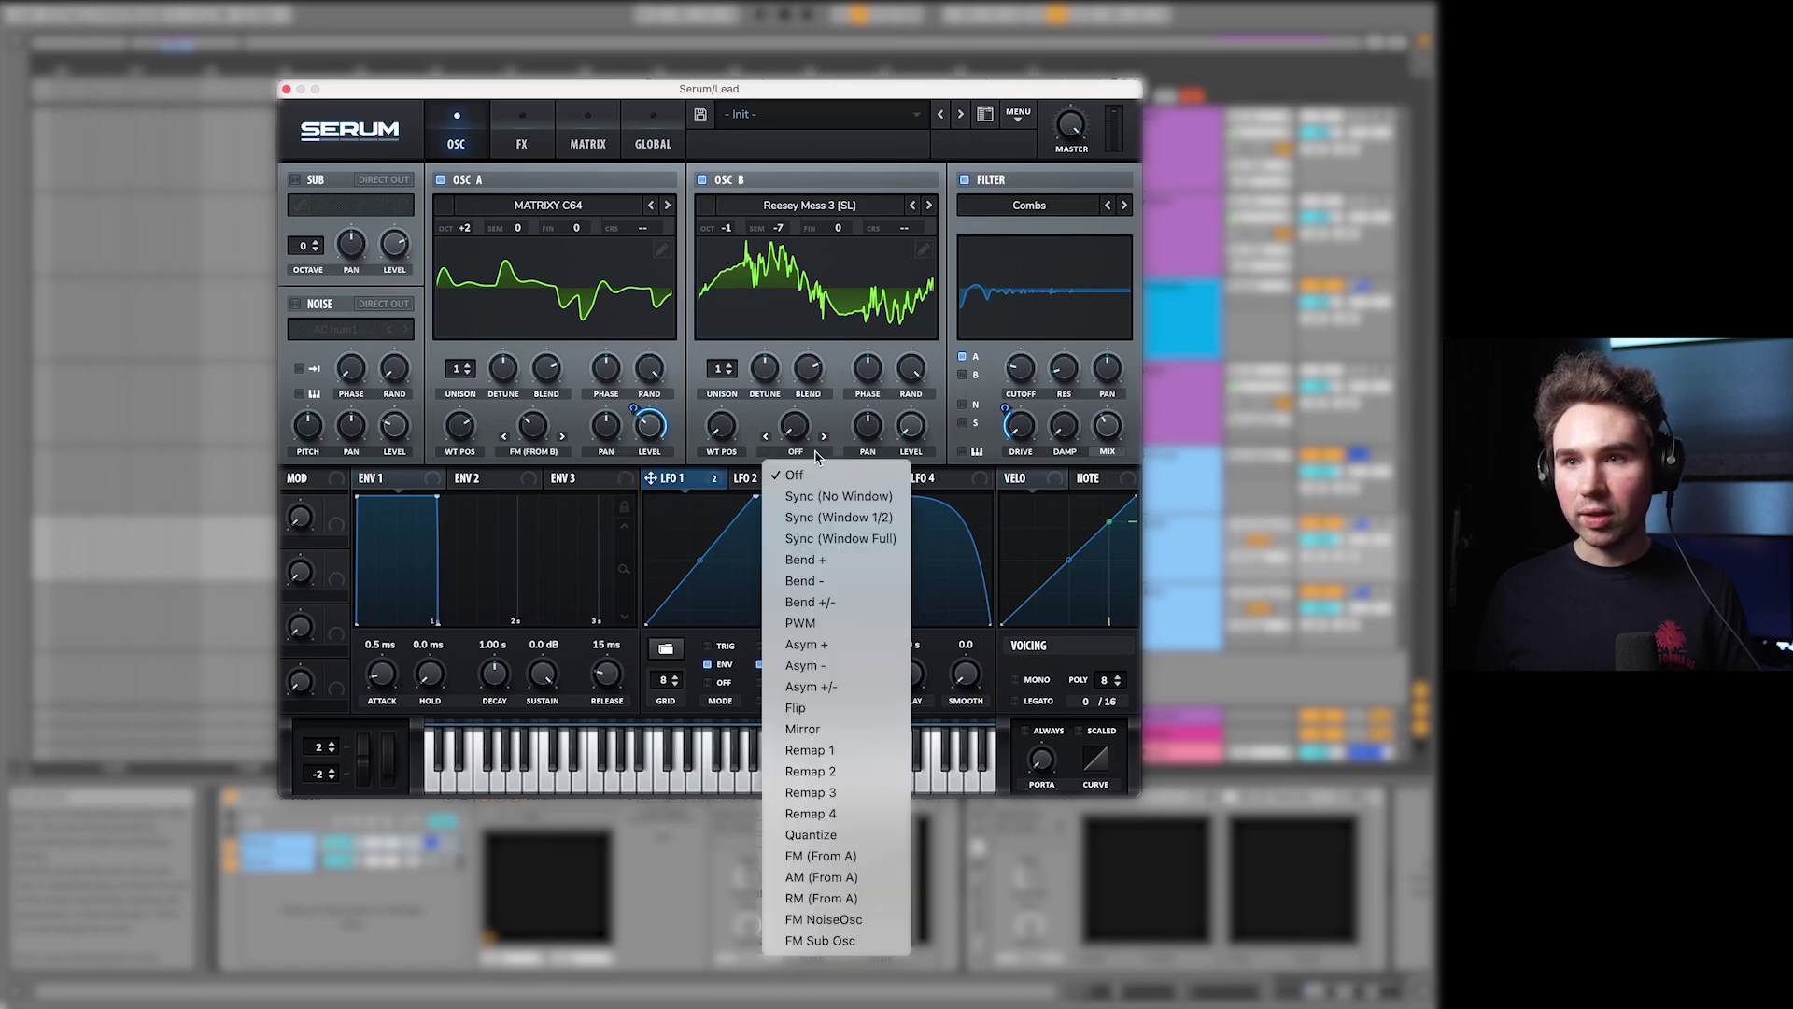
pyautogui.click(834, 560)
pyautogui.moveTo(813, 423); pyautogui.dragTo(814, 412)
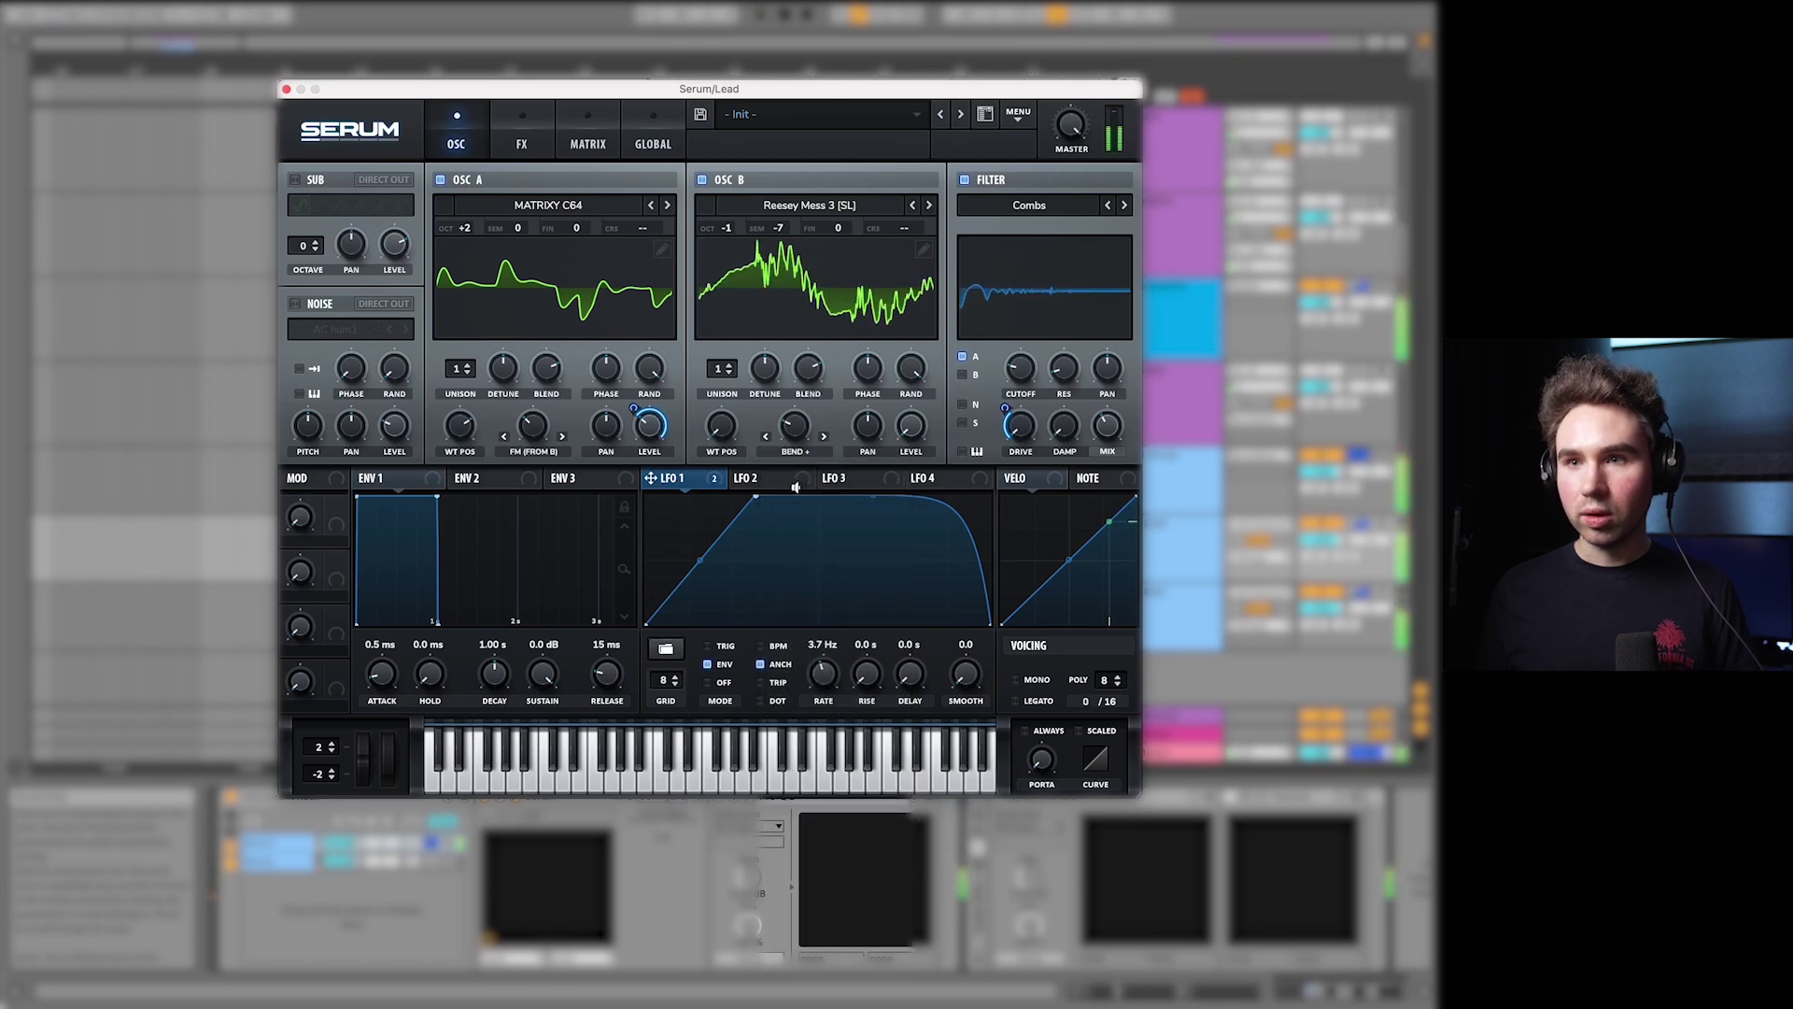
pyautogui.moveTo(650, 477); pyautogui.dragTo(795, 426)
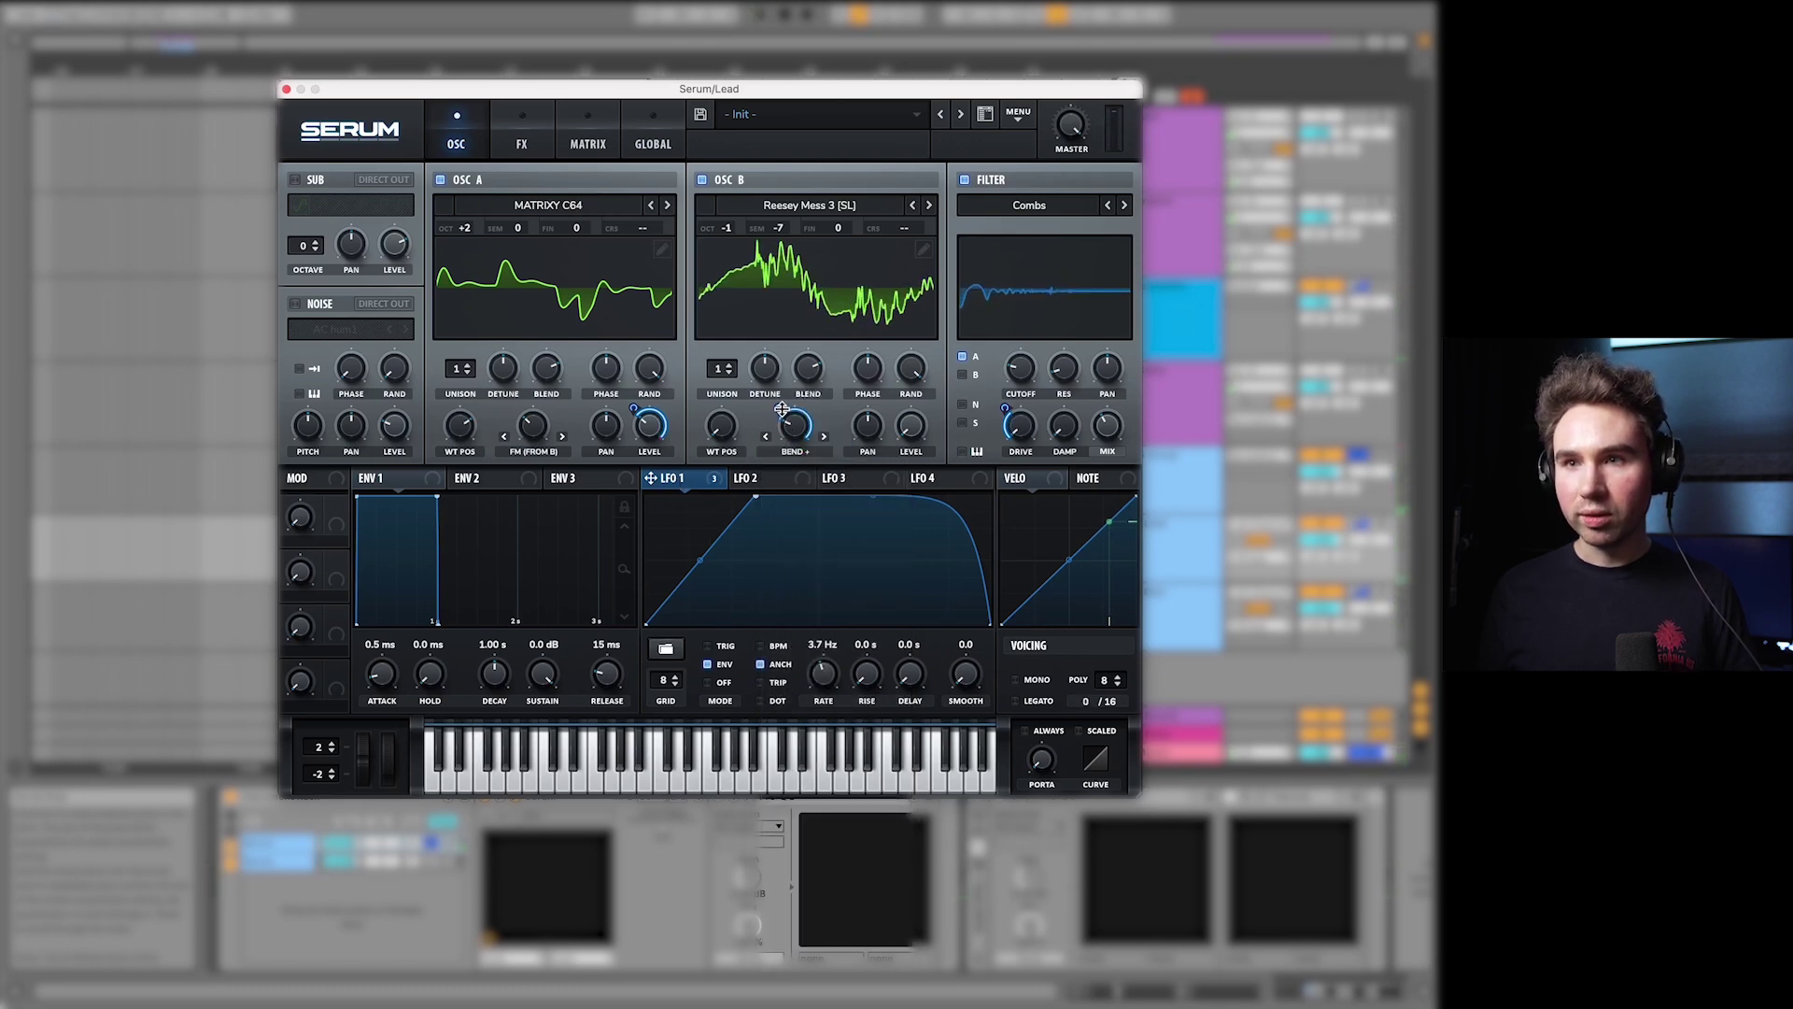
pyautogui.moveTo(1072, 124); pyautogui.dragTo(1075, 213)
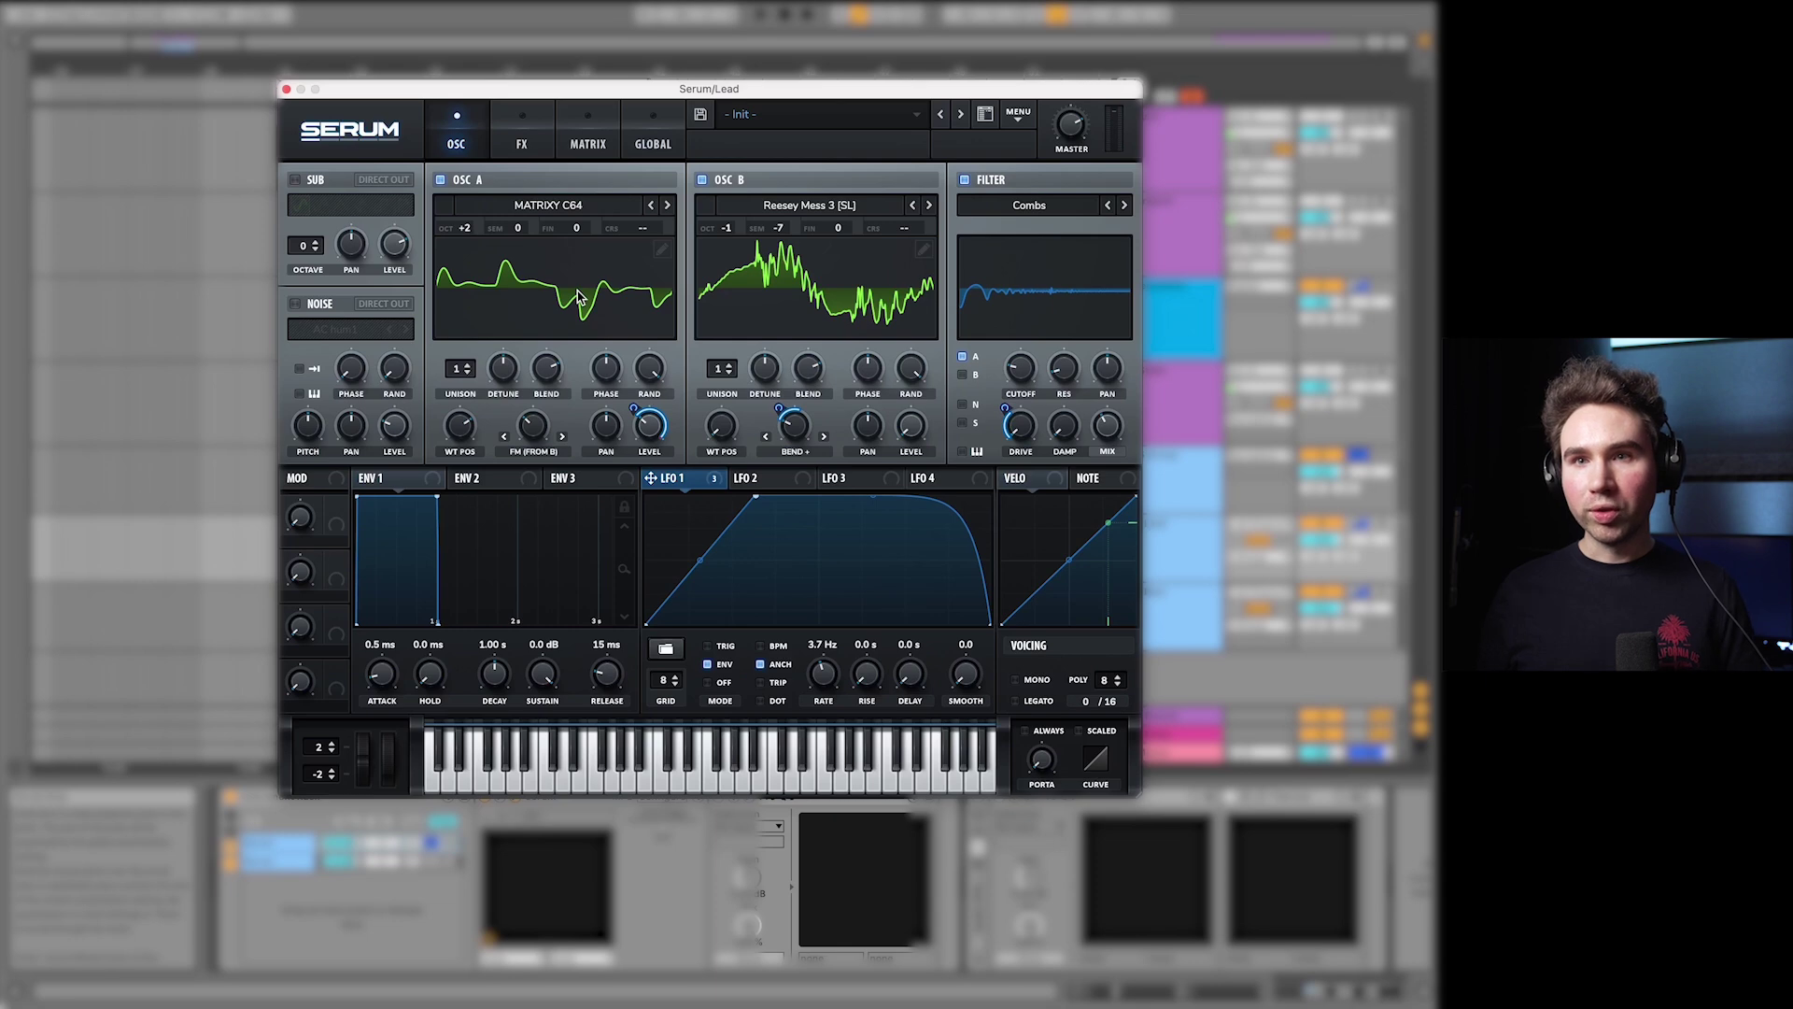
# Step: Set oscillator A to 2 unison voices with 0.00 detune and oscillator B to 16 voices with adjusted detune, and audition the patch
pyautogui.click(467, 364)
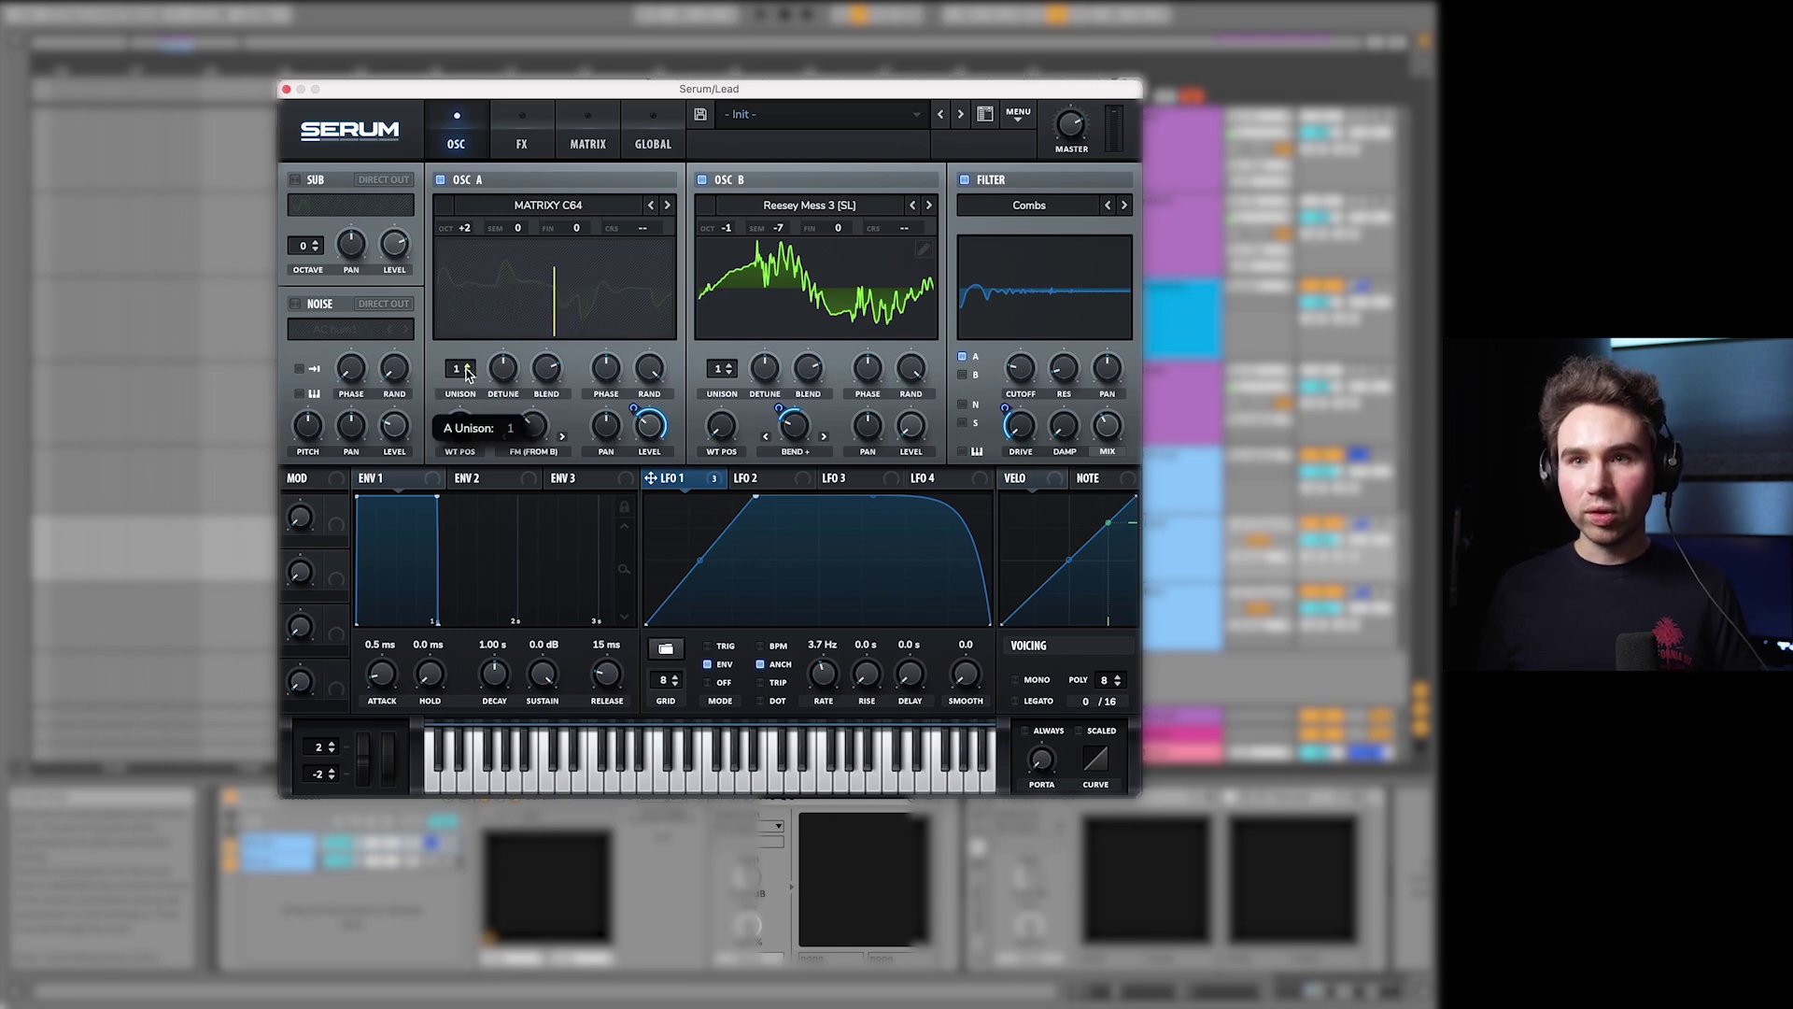
pyautogui.click(512, 369)
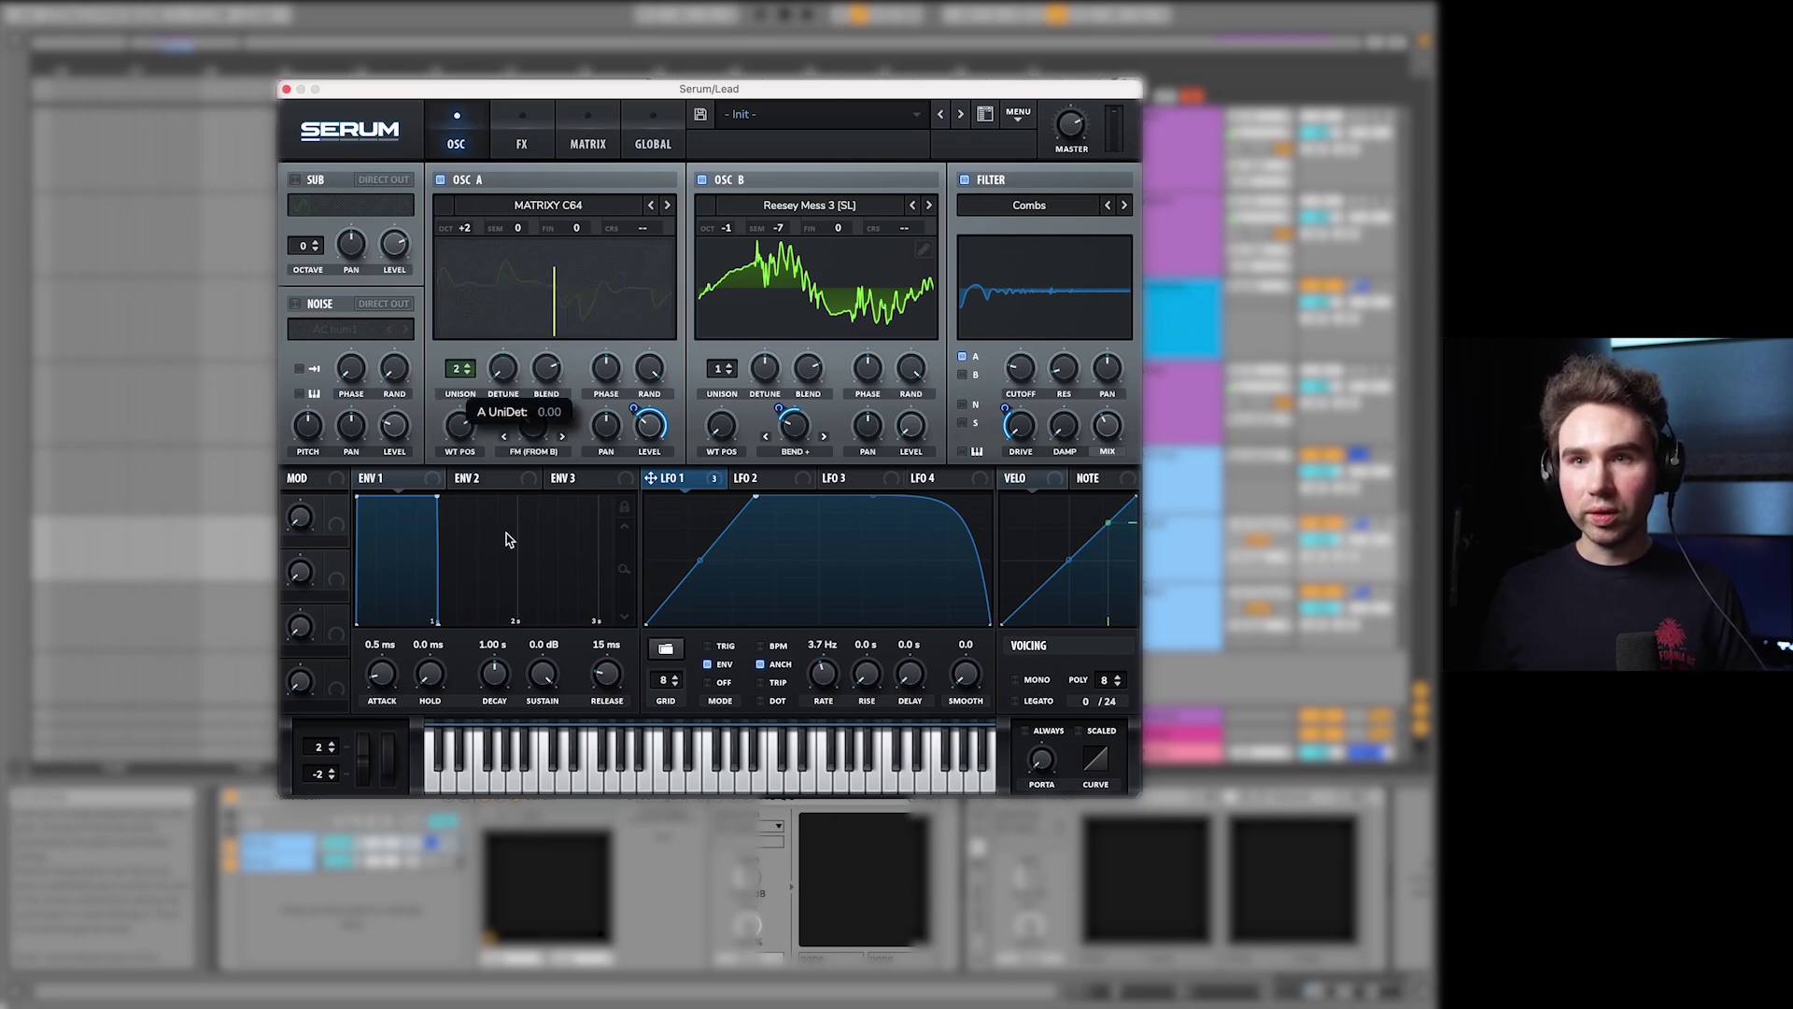
pyautogui.click(628, 385)
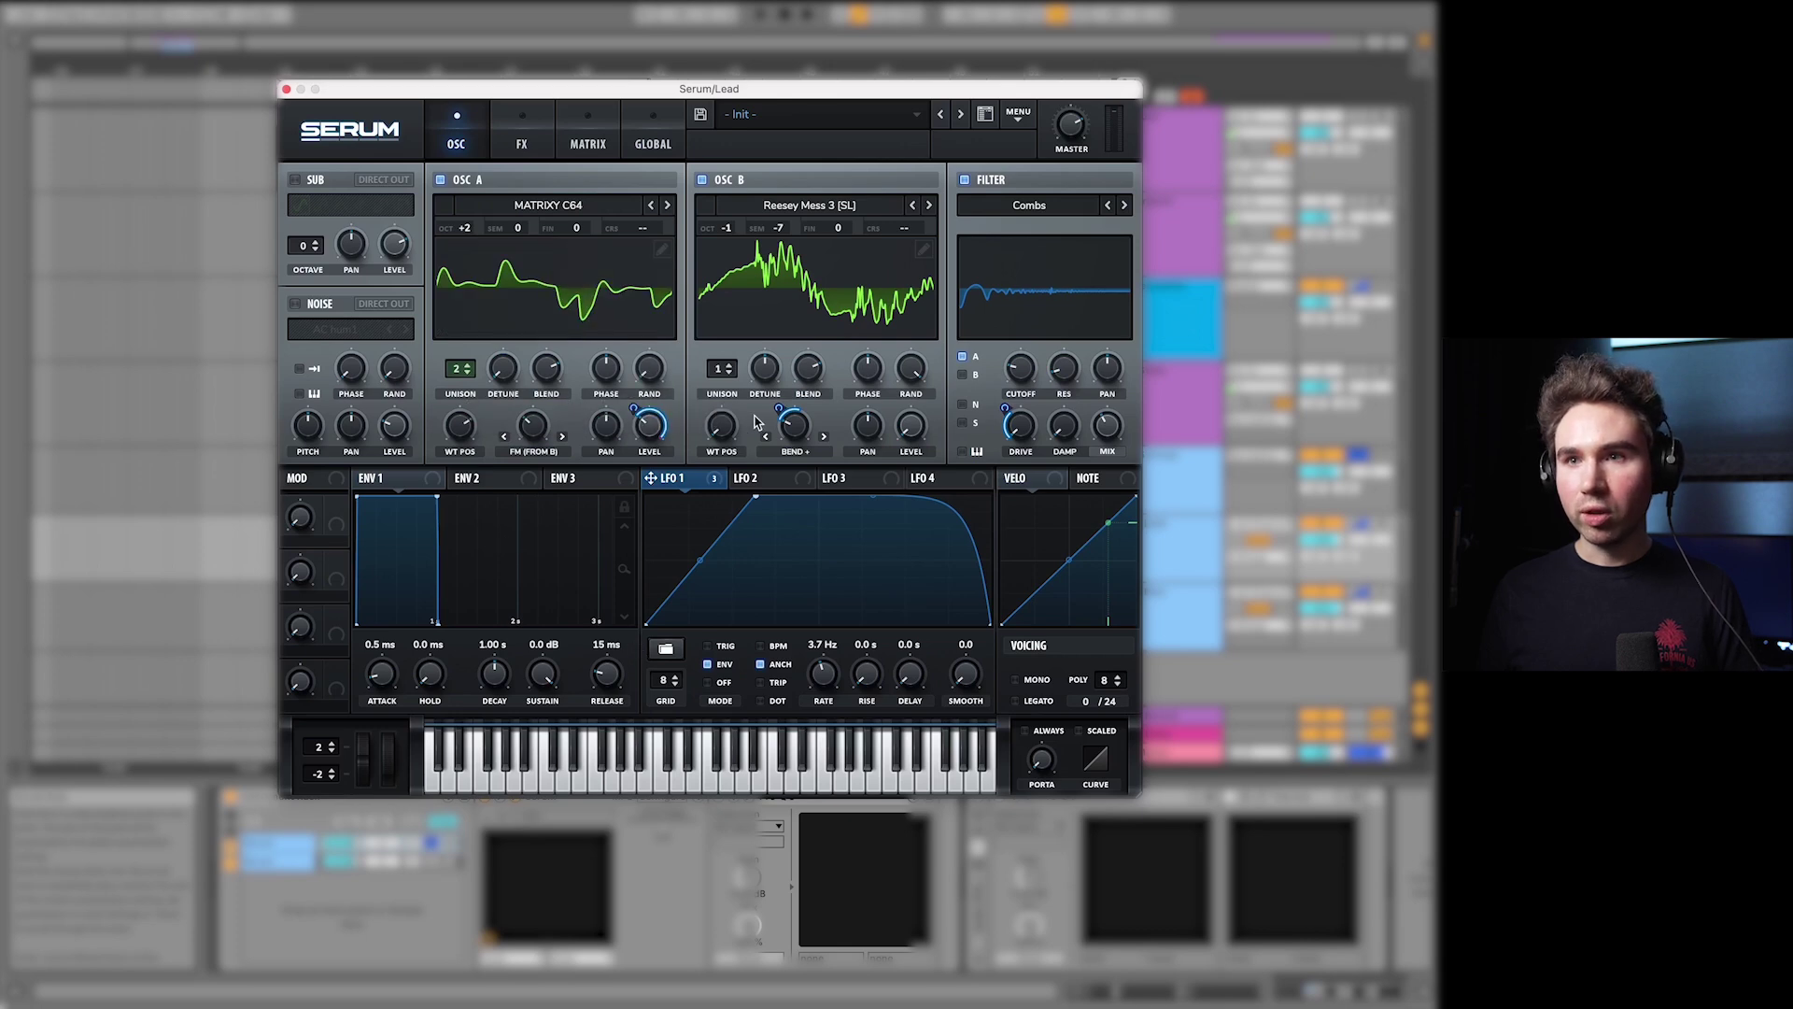
pyautogui.moveTo(722, 373); pyautogui.dragTo(738, 205)
pyautogui.moveTo(773, 381); pyautogui.dragTo(781, 367)
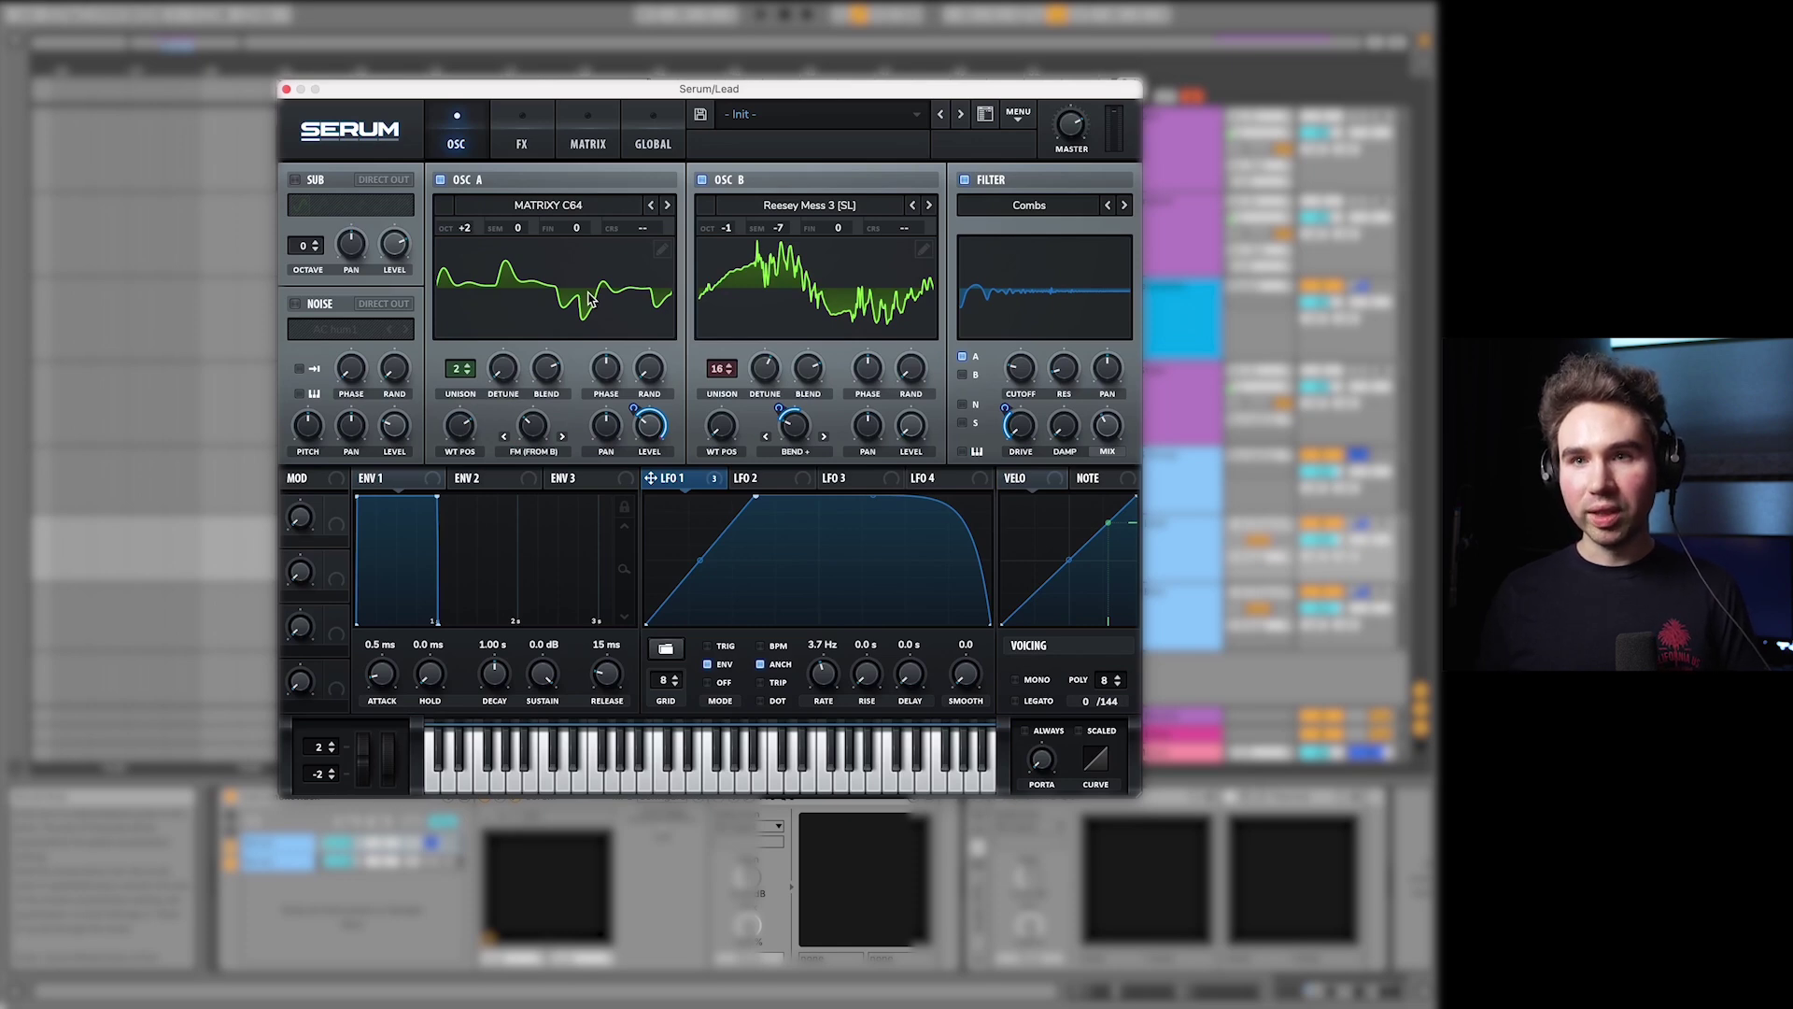
pyautogui.press('space')
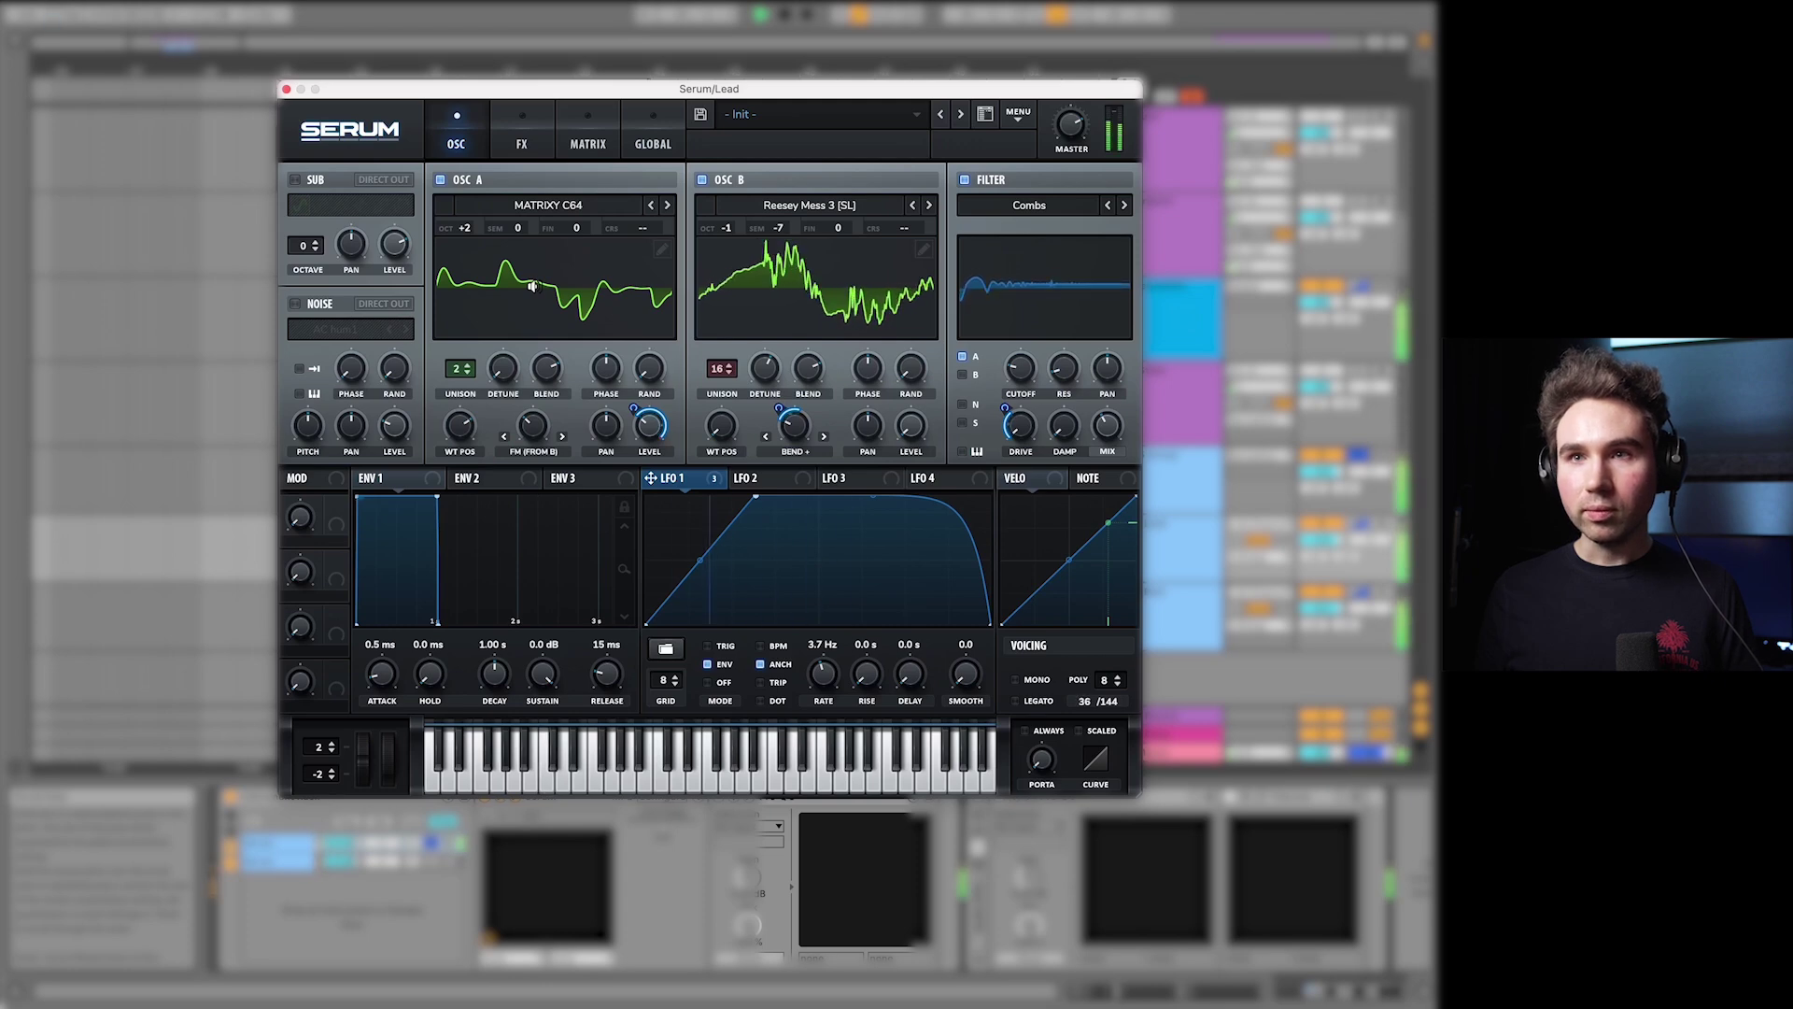
pyautogui.press('space')
# Step: Set the global unison width to 35 for both oscillators, with oscillator A's width modulated by LFO 1
pyautogui.click(581, 130)
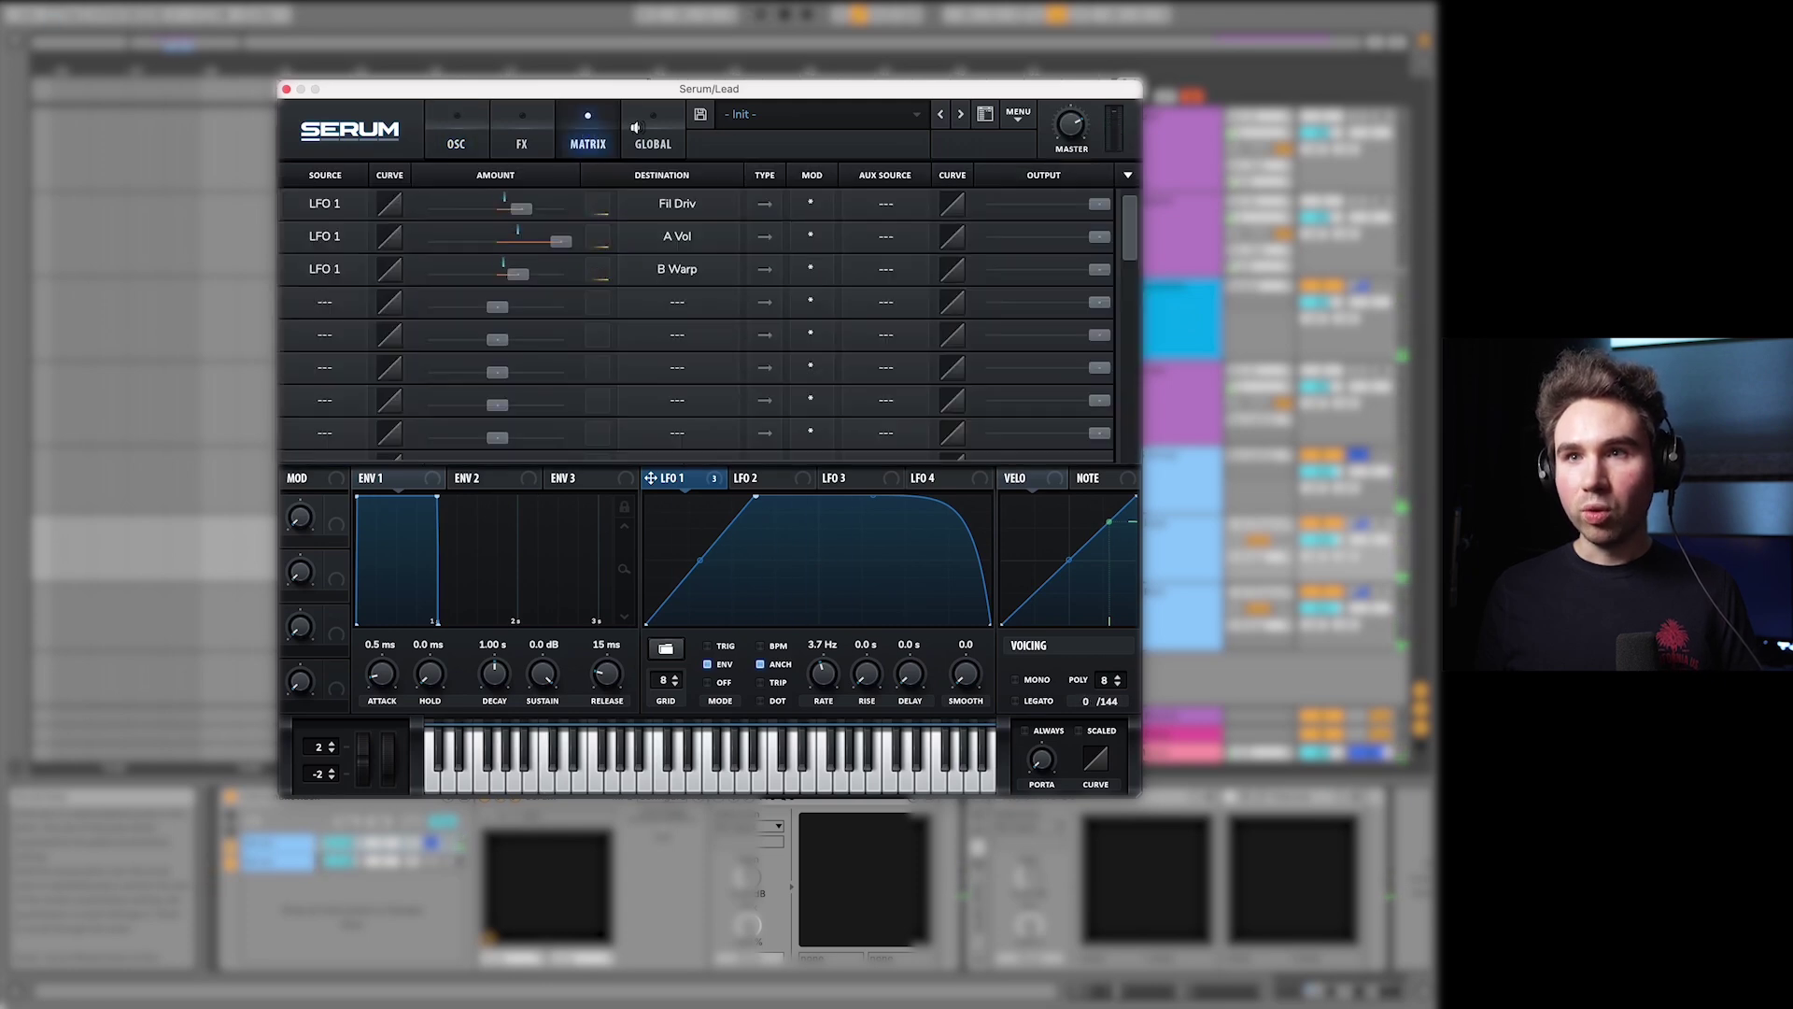
pyautogui.click(638, 131)
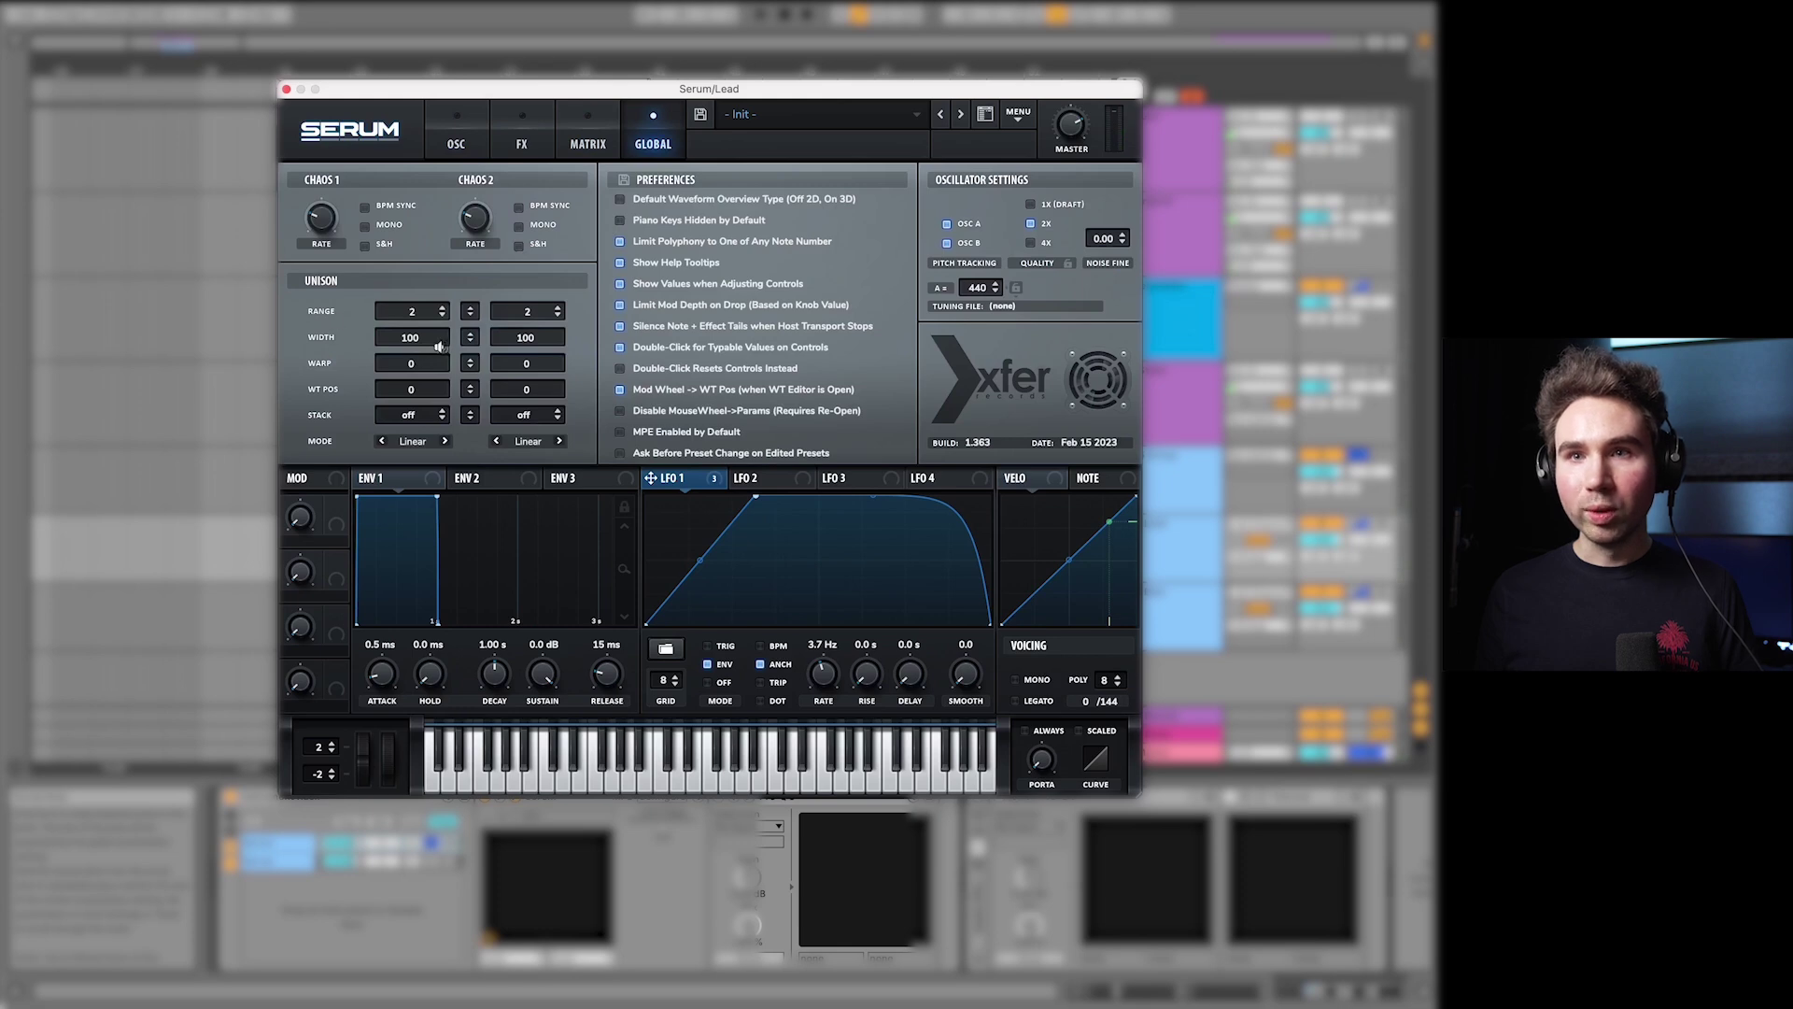
pyautogui.moveTo(470, 338); pyautogui.dragTo(432, 375)
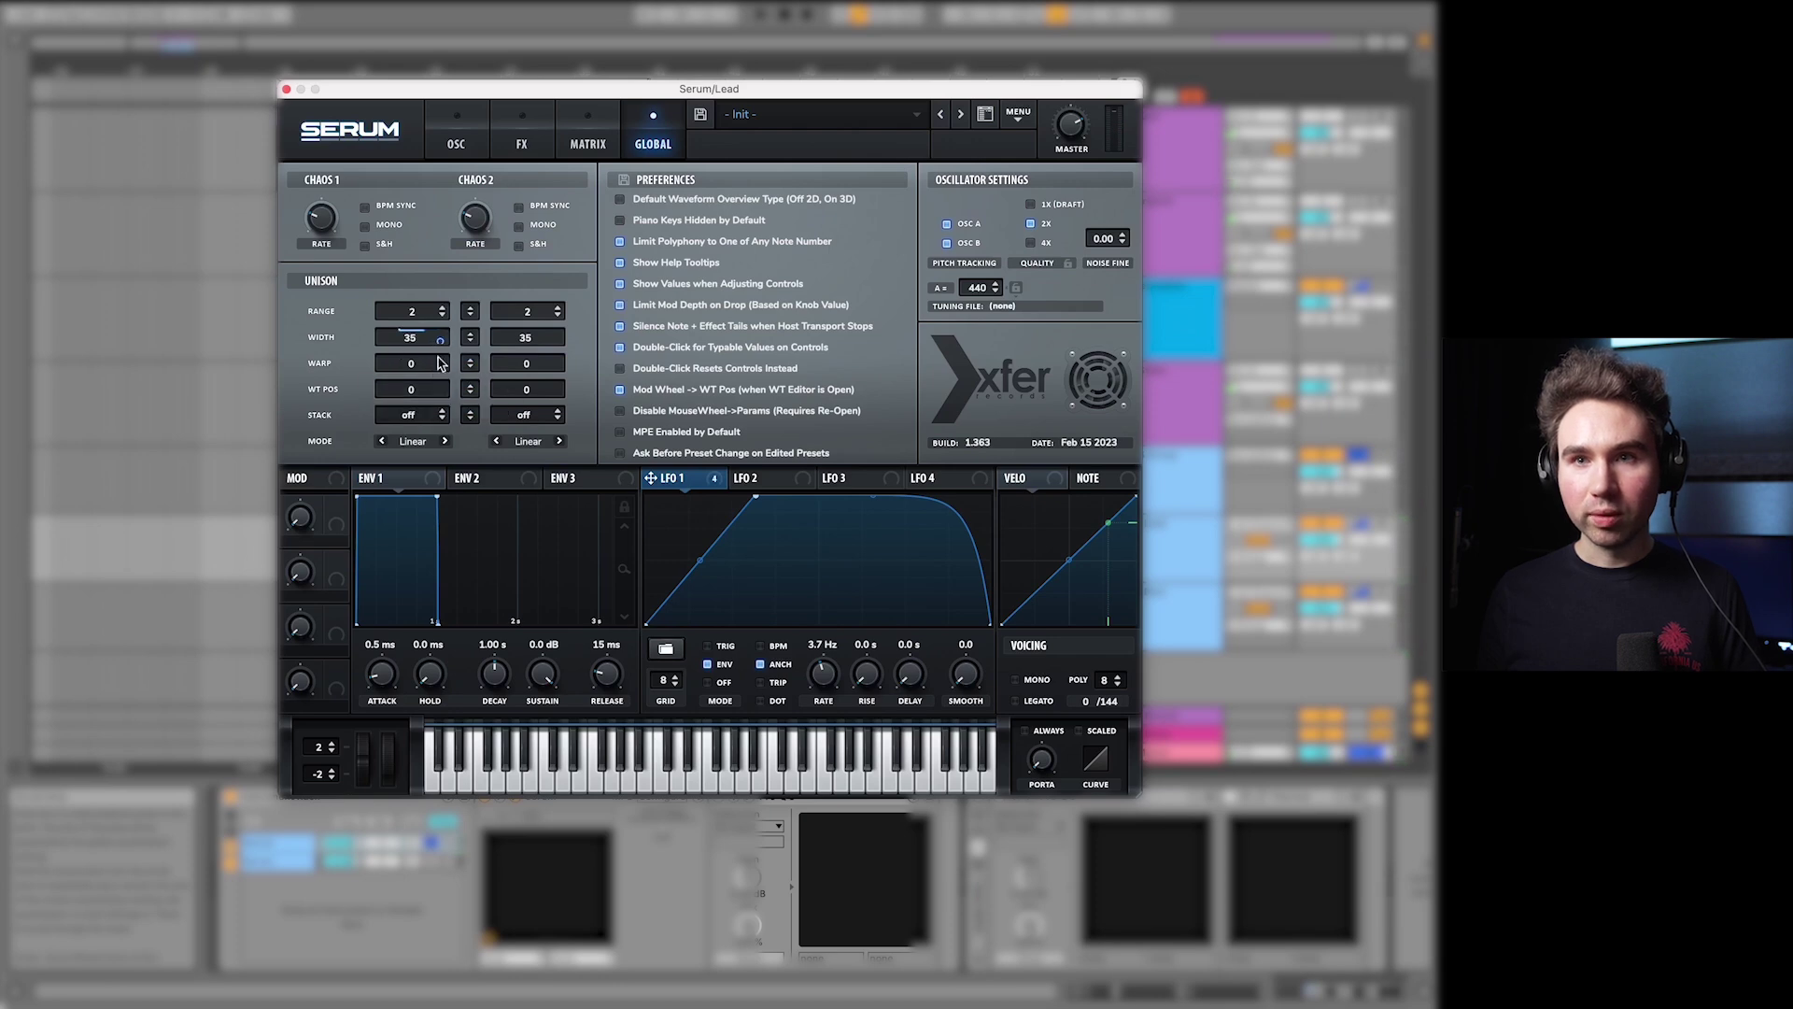
pyautogui.click(456, 140)
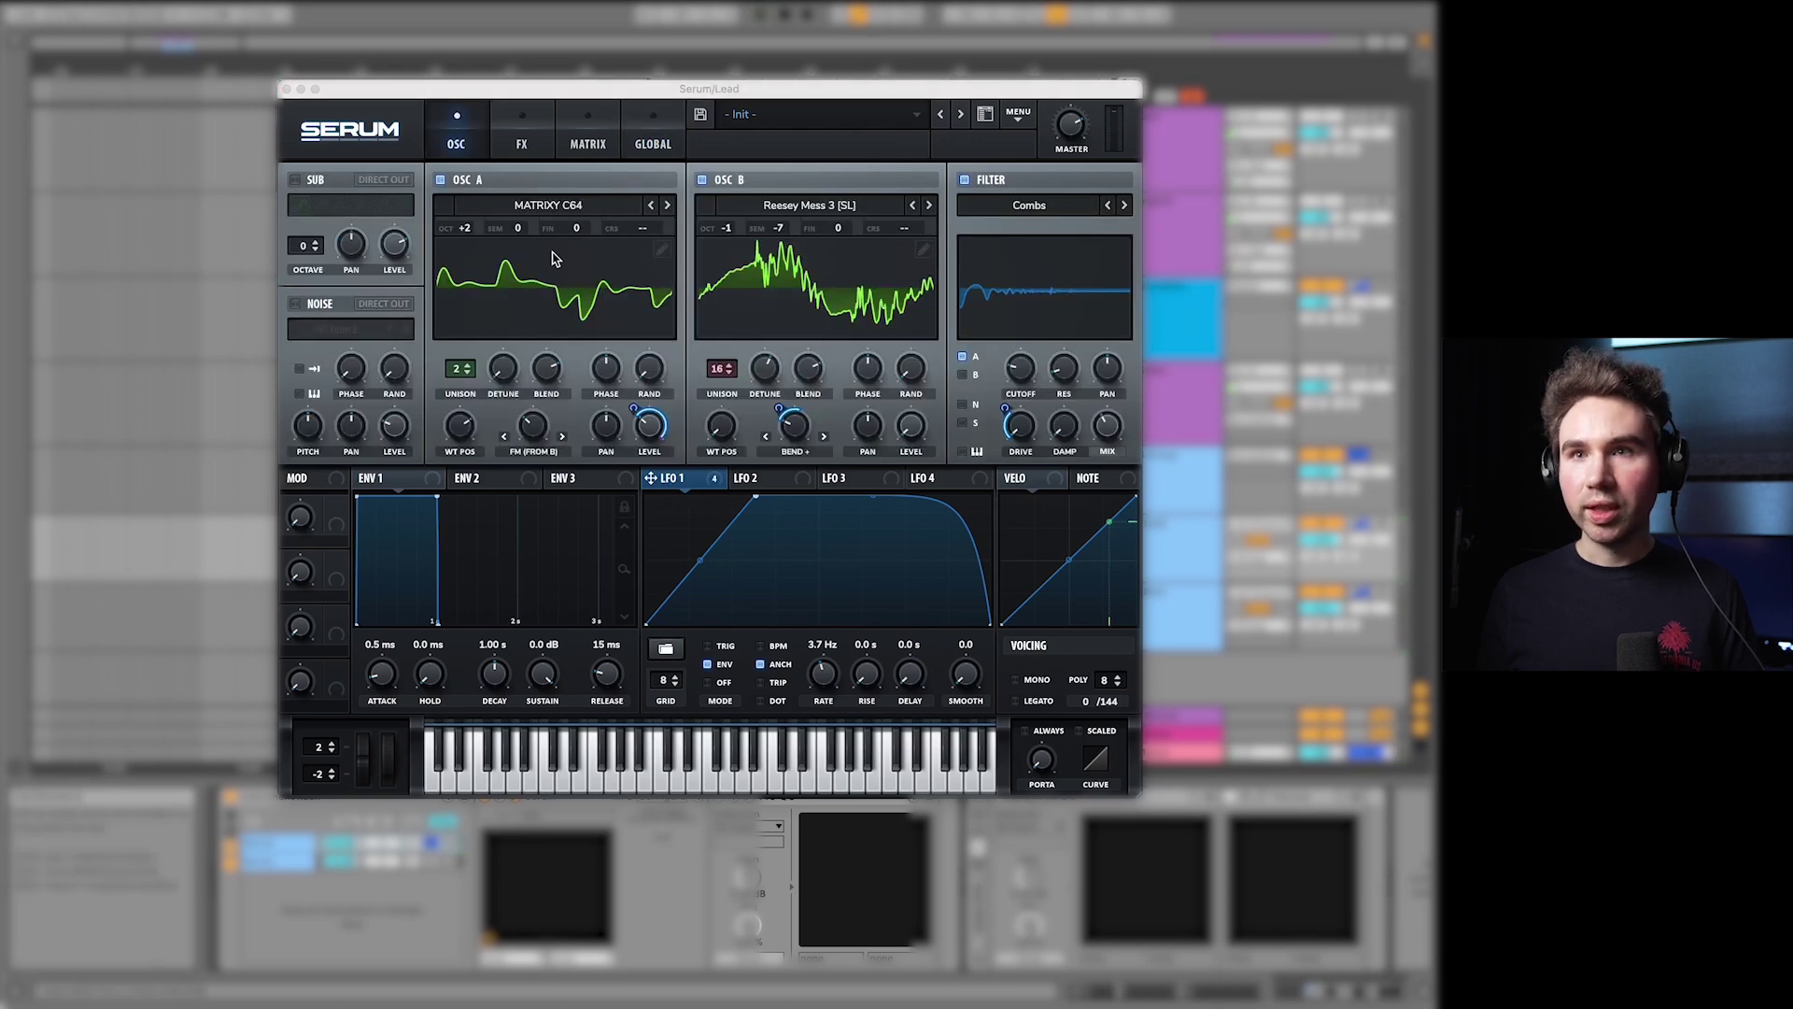
# Step: Enable a multiband compressor with threshold -19.2 dB, ratio 1.6:1, attack 123.3 ms and gain 6.7 dB, and lower the master volume
pyautogui.click(526, 145)
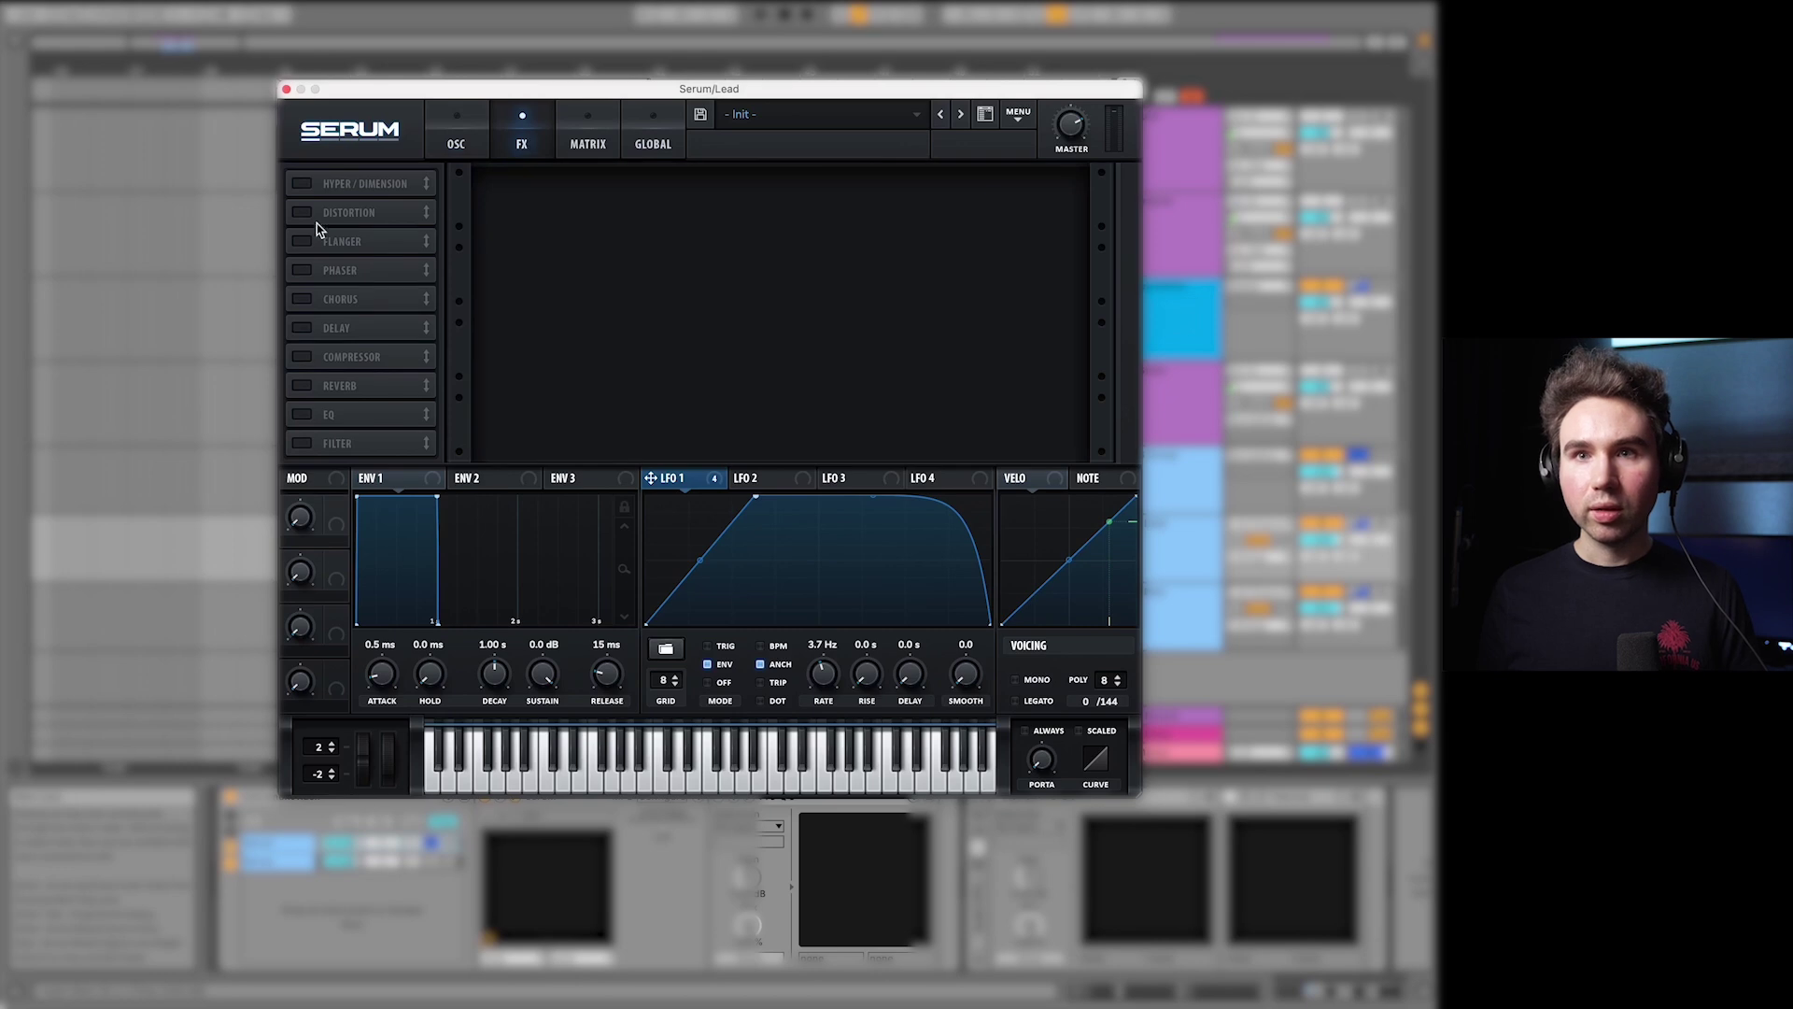
pyautogui.click(303, 360)
pyautogui.click(866, 223)
pyautogui.moveTo(599, 212)
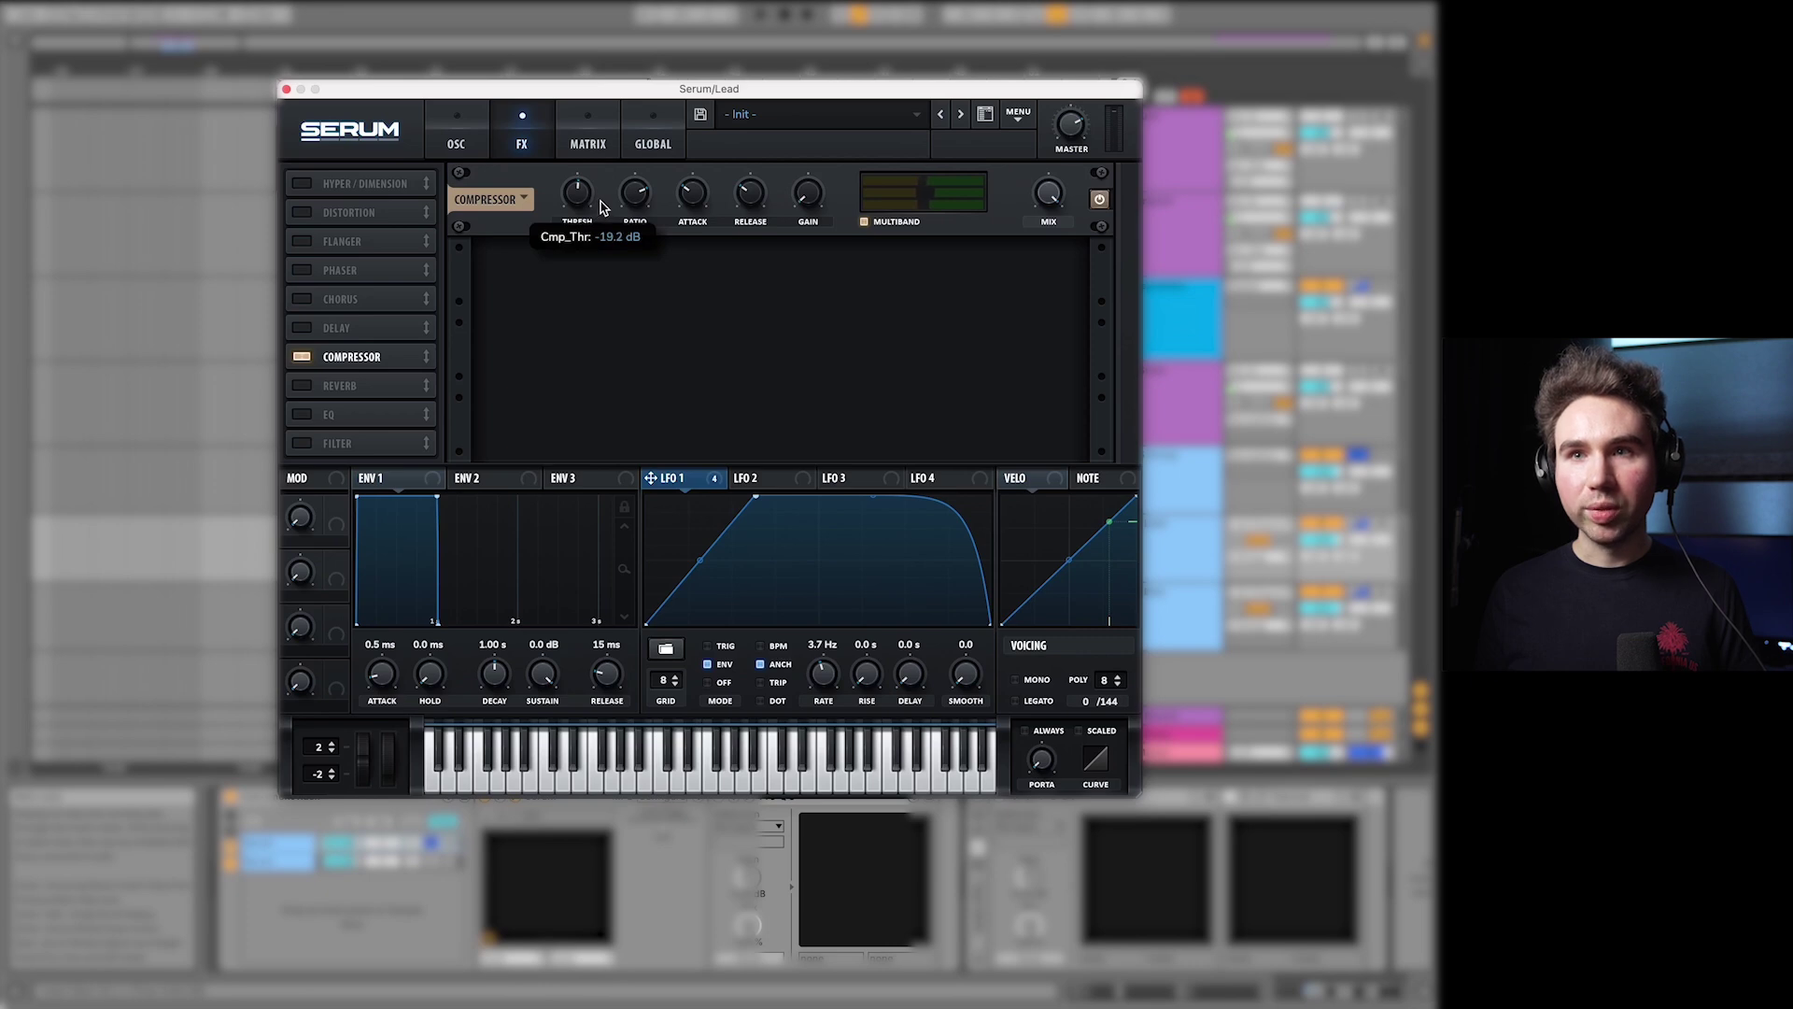
pyautogui.moveTo(651, 194); pyautogui.dragTo(639, 279)
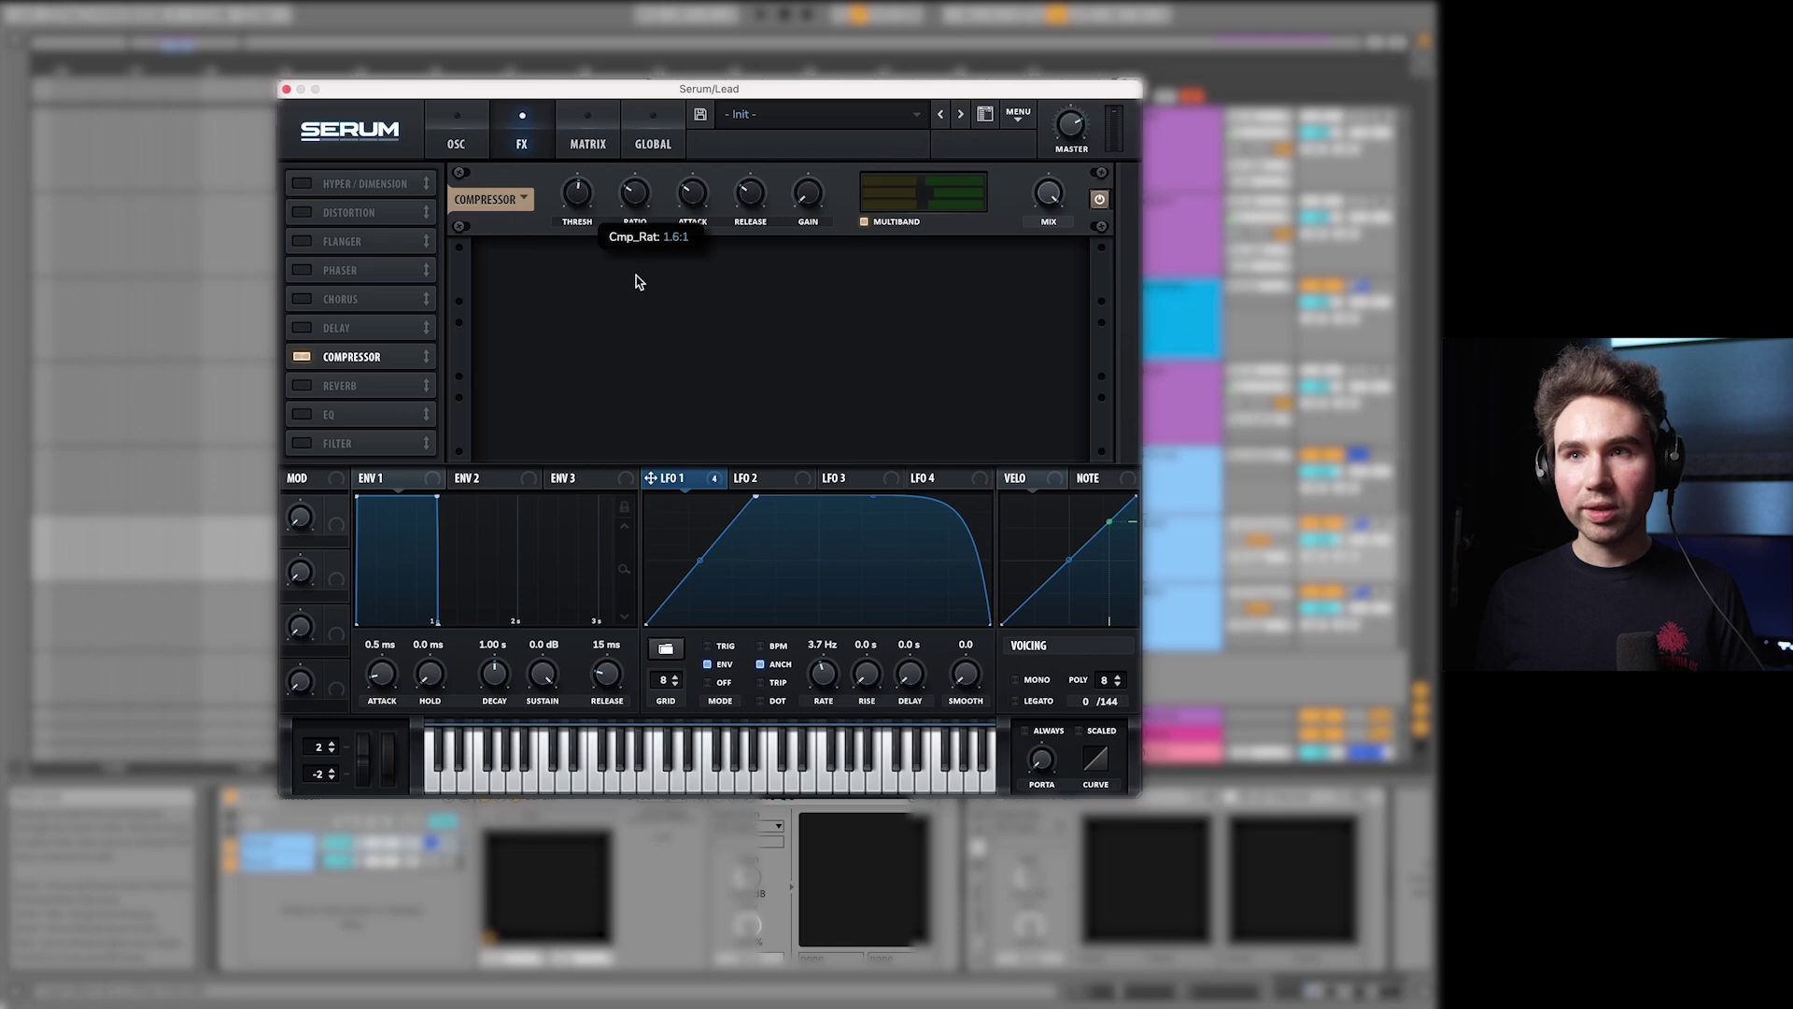
pyautogui.moveTo(700, 204)
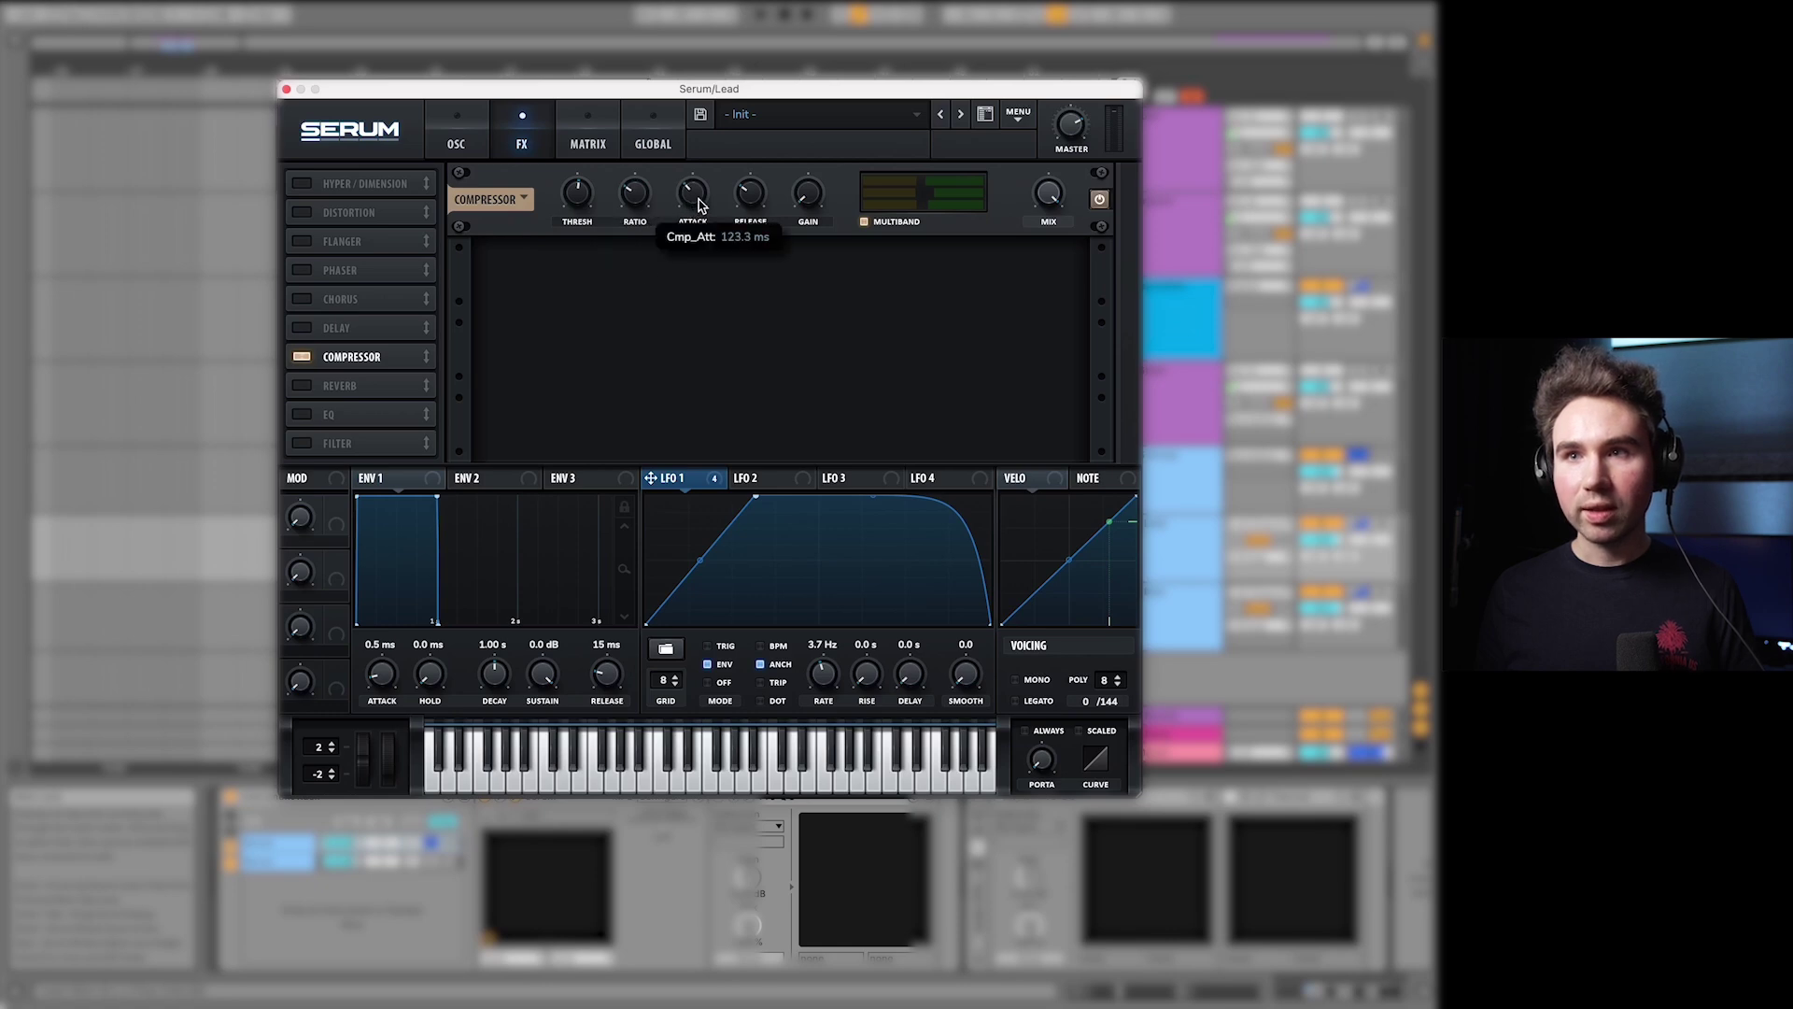
pyautogui.moveTo(820, 192)
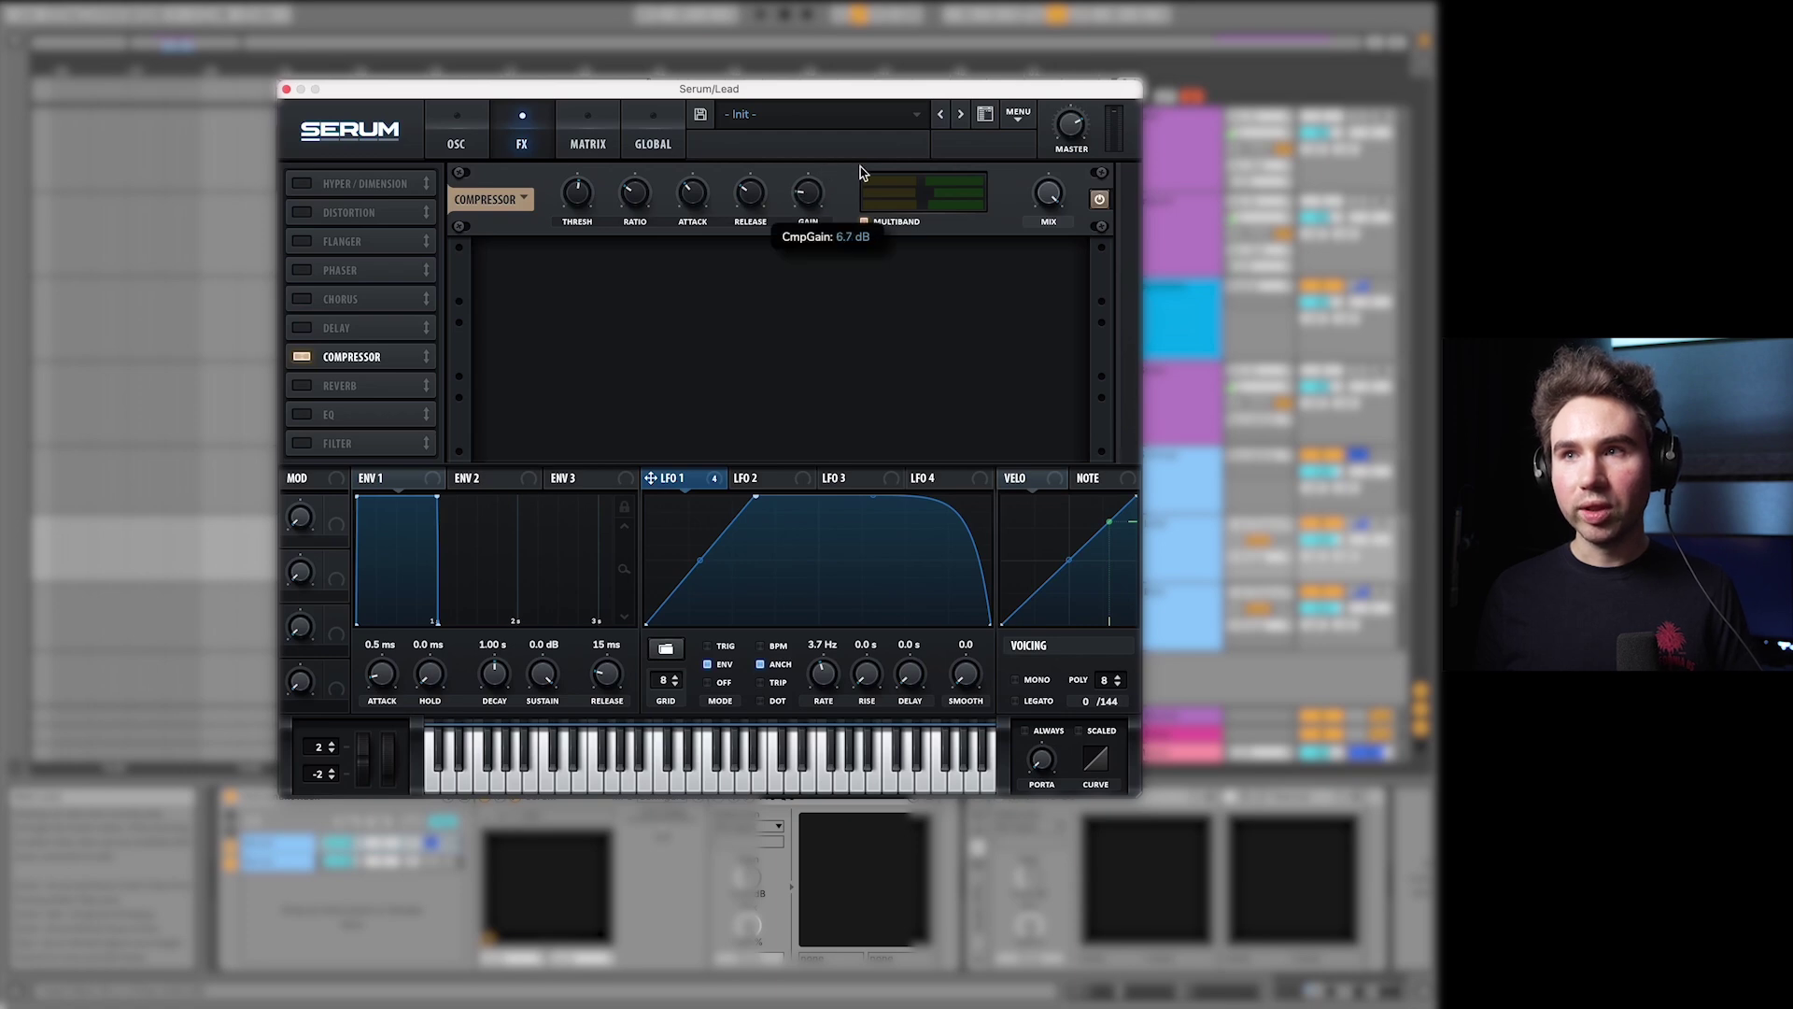
pyautogui.moveTo(1072, 131); pyautogui.dragTo(1073, 196)
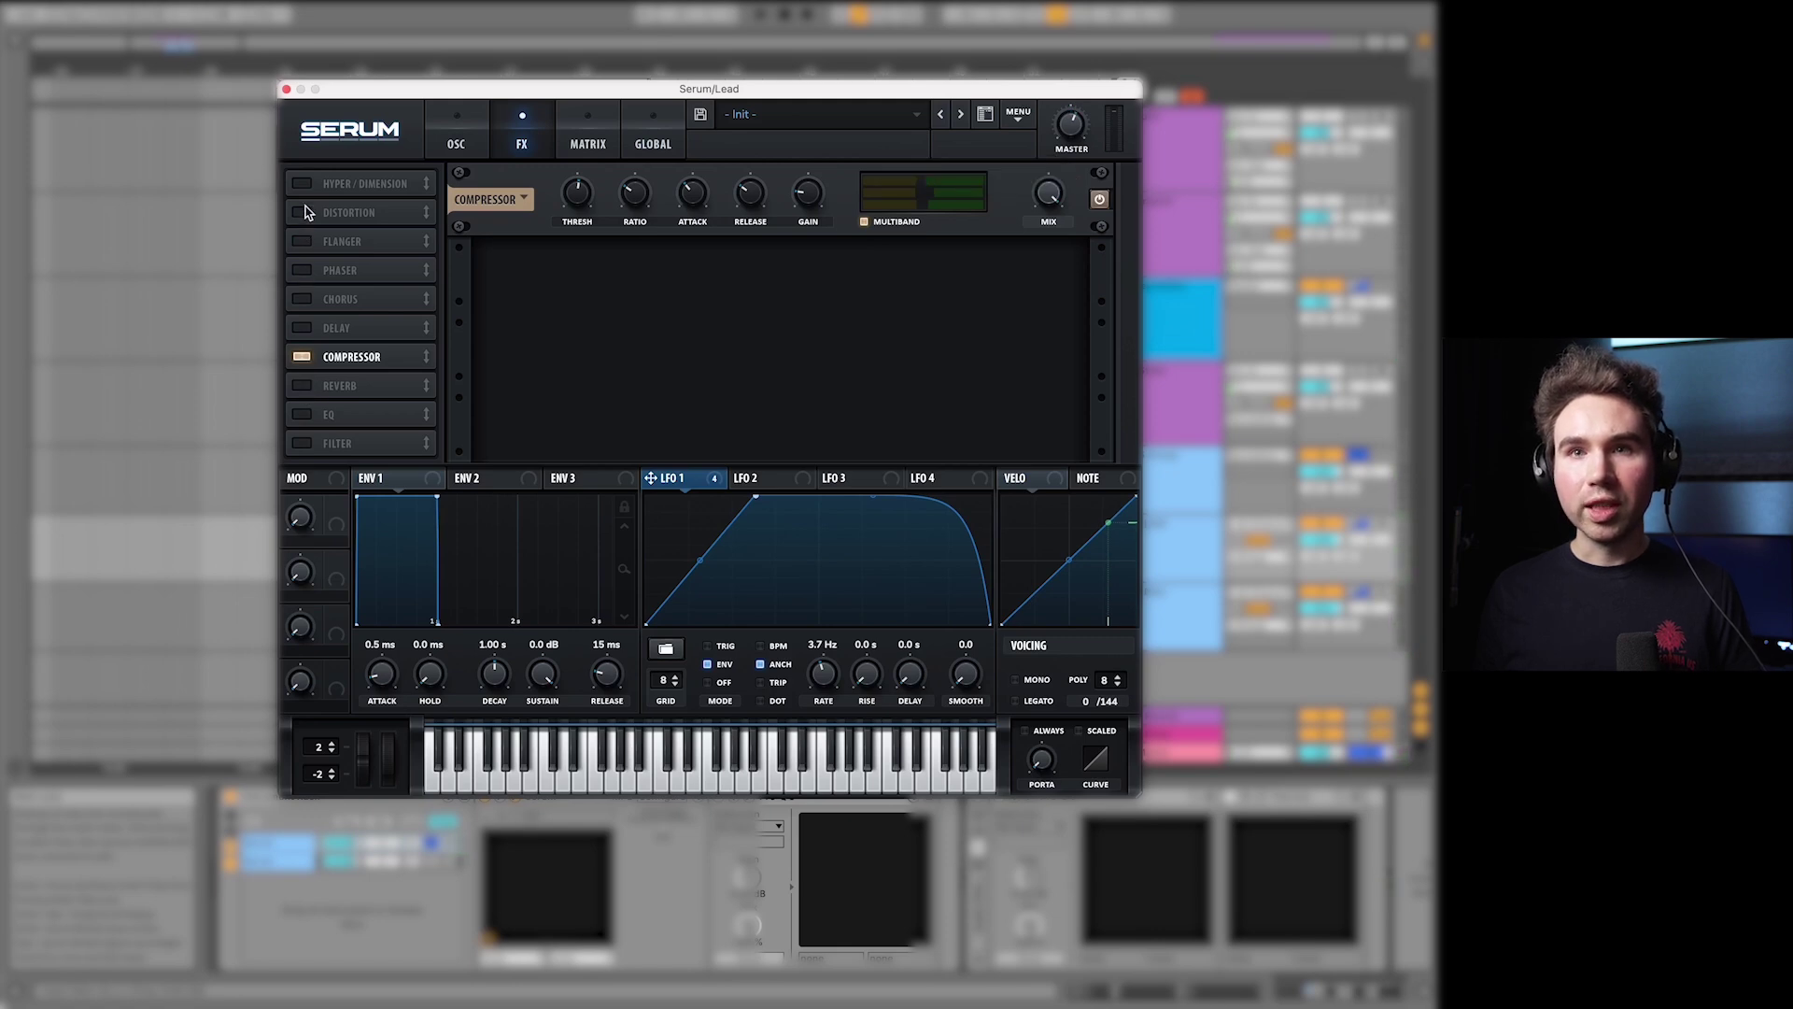
# Step: Enable the EQ effect and modulate both band gains with LFO 1, reducing each modulation amount
pyautogui.click(302, 415)
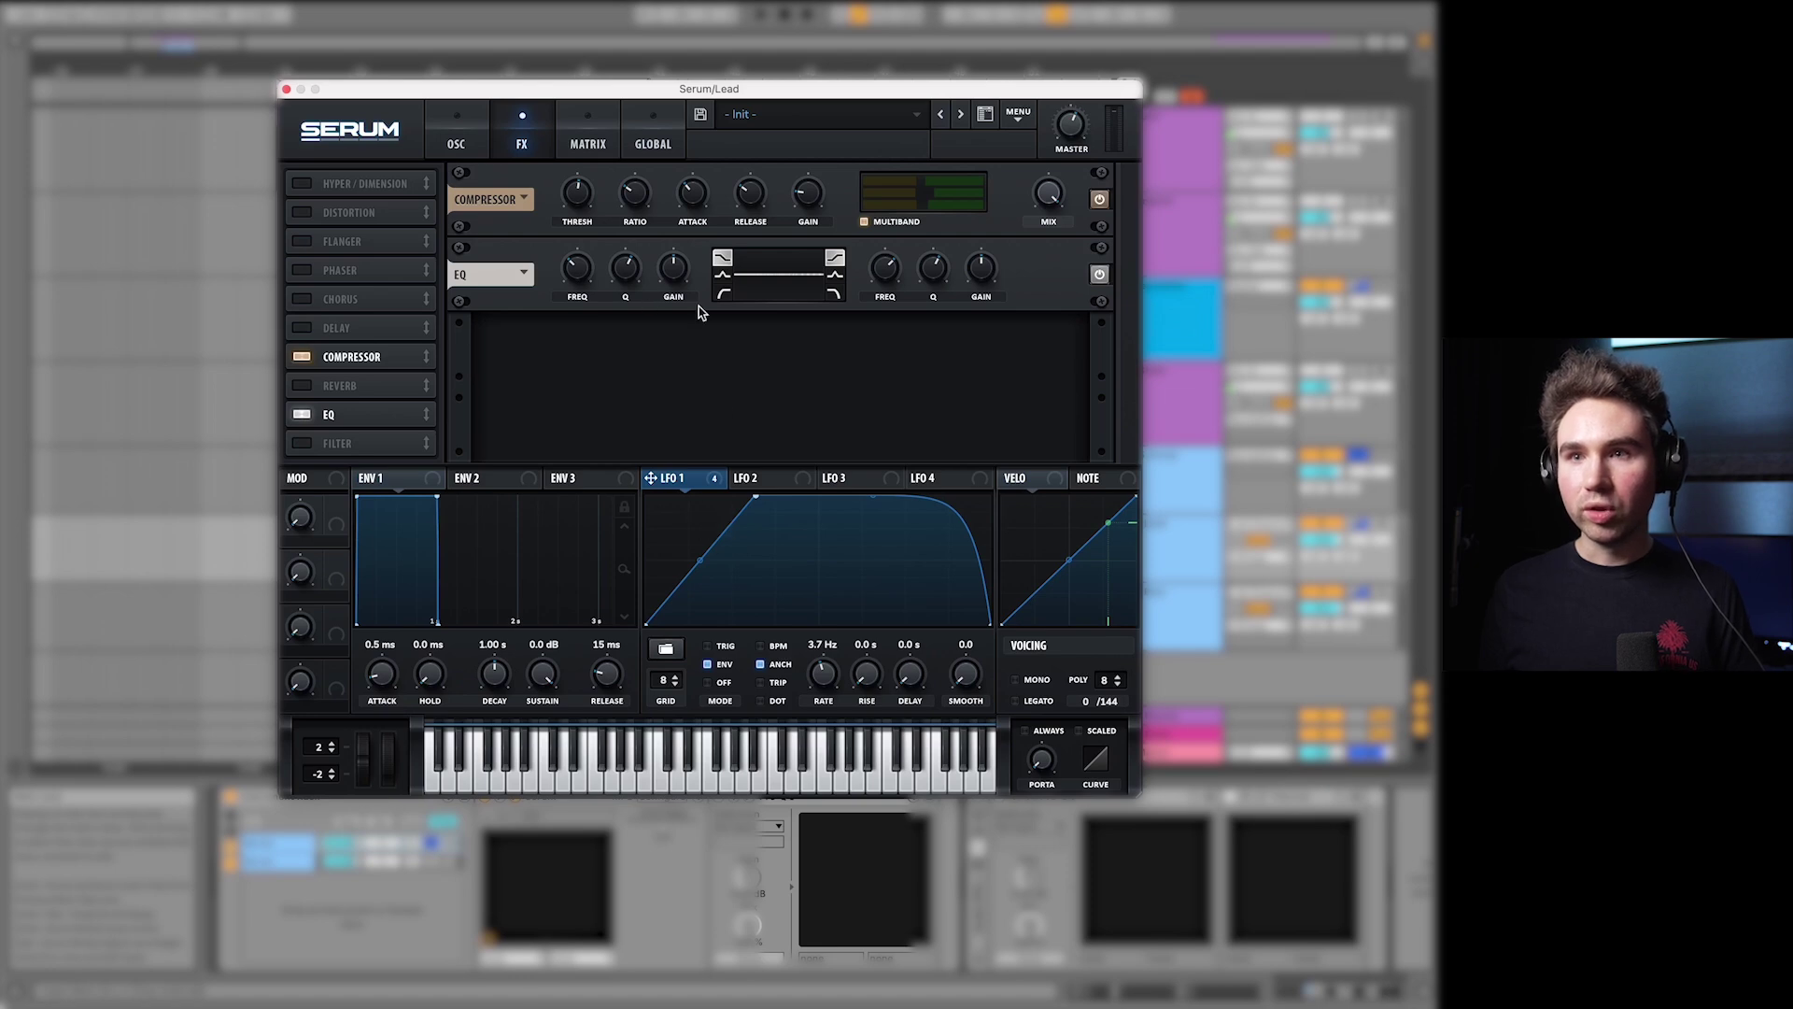
pyautogui.moveTo(688, 487); pyautogui.dragTo(669, 269)
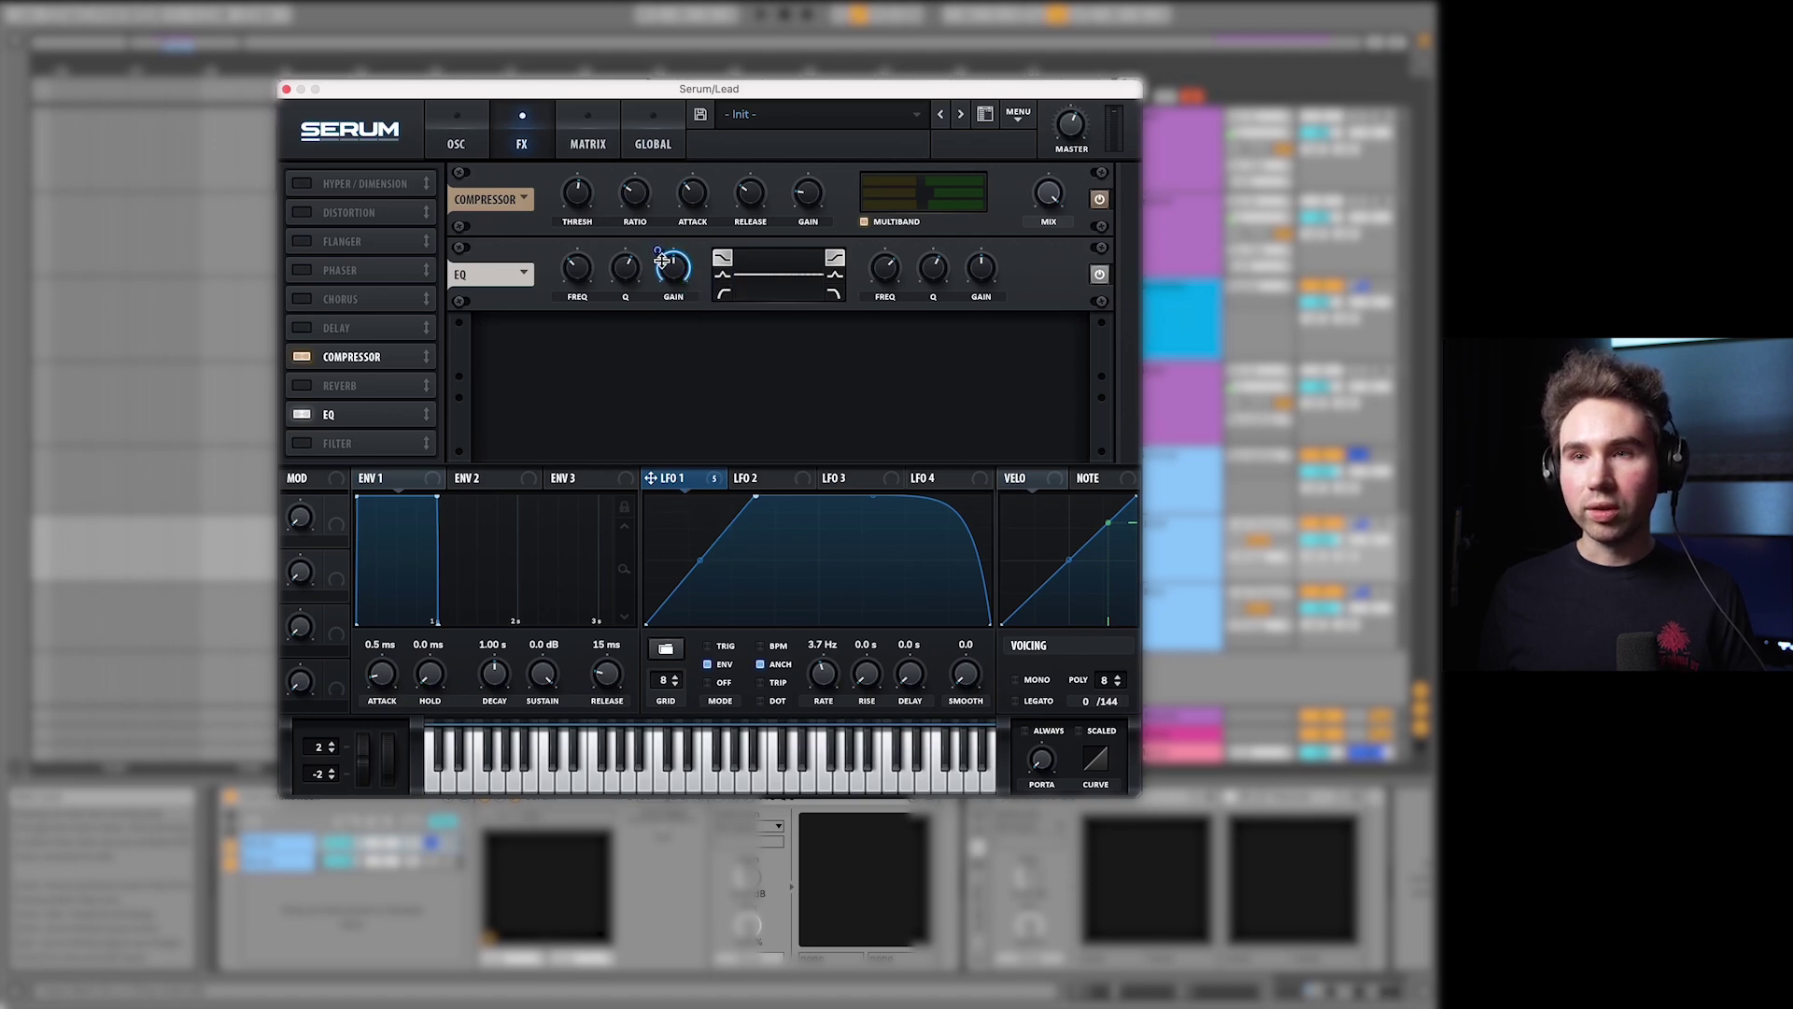
pyautogui.moveTo(707, 483); pyautogui.dragTo(981, 269)
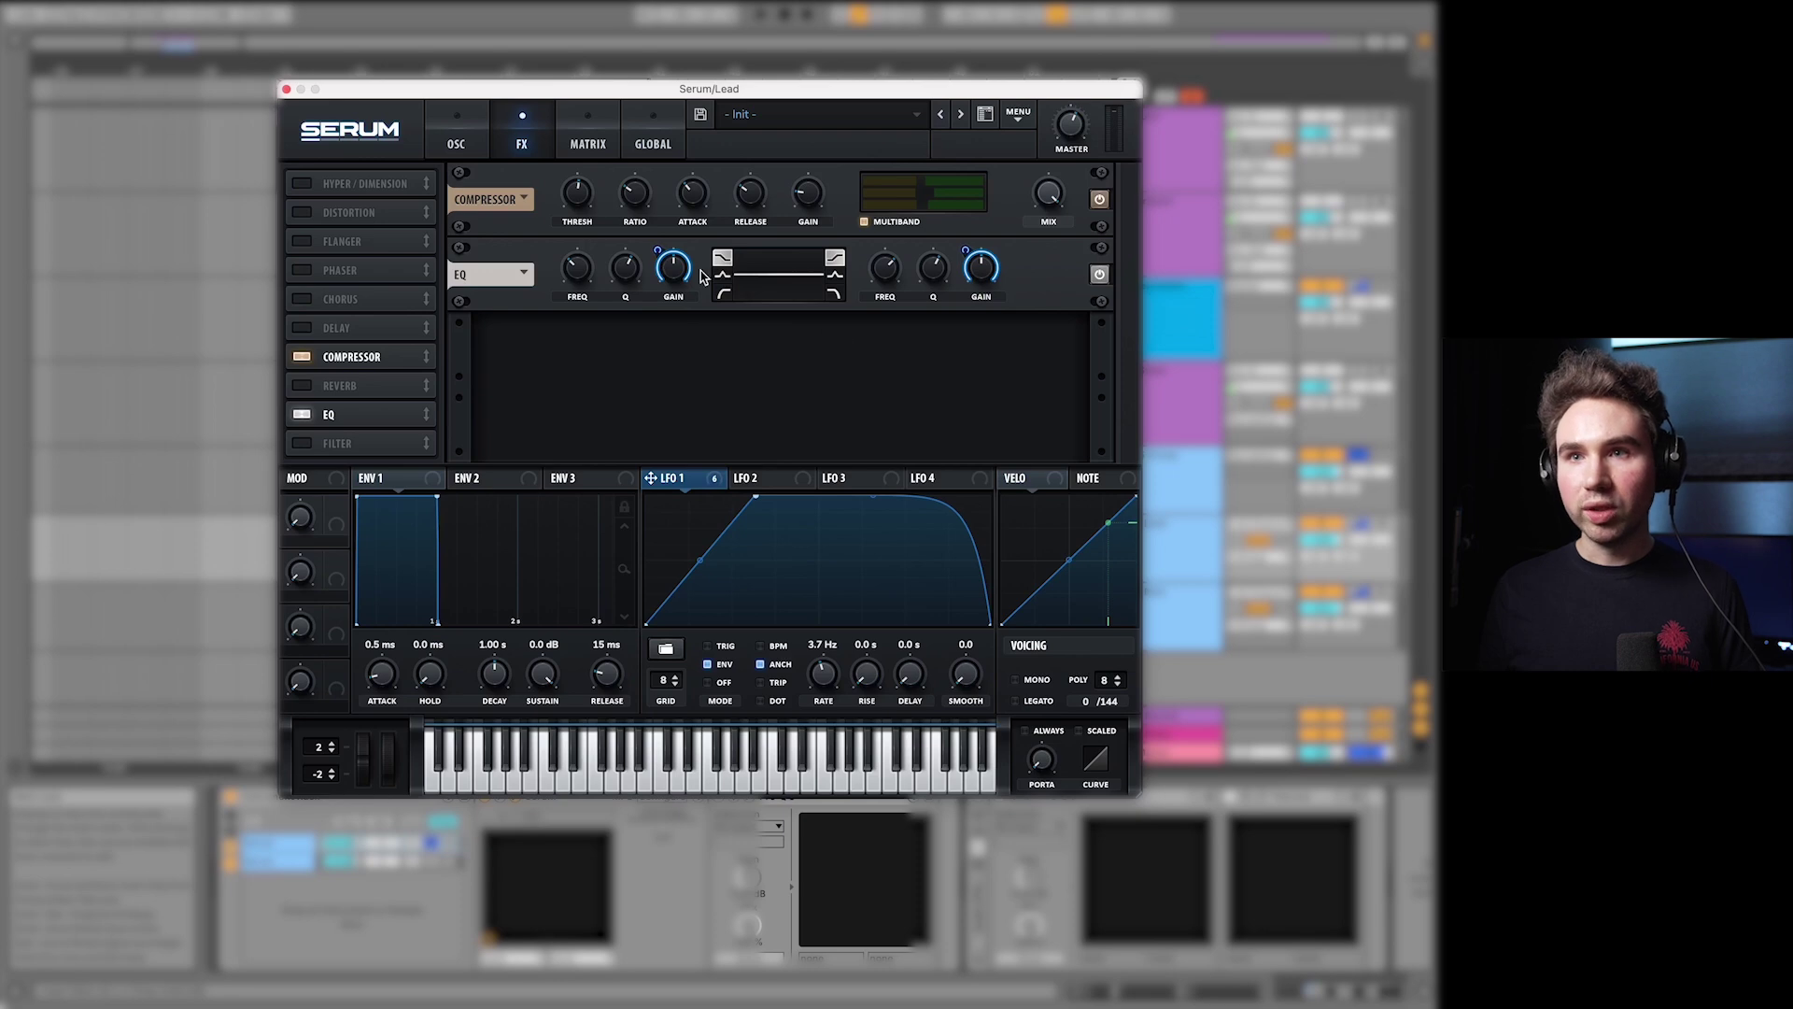
pyautogui.moveTo(658, 250)
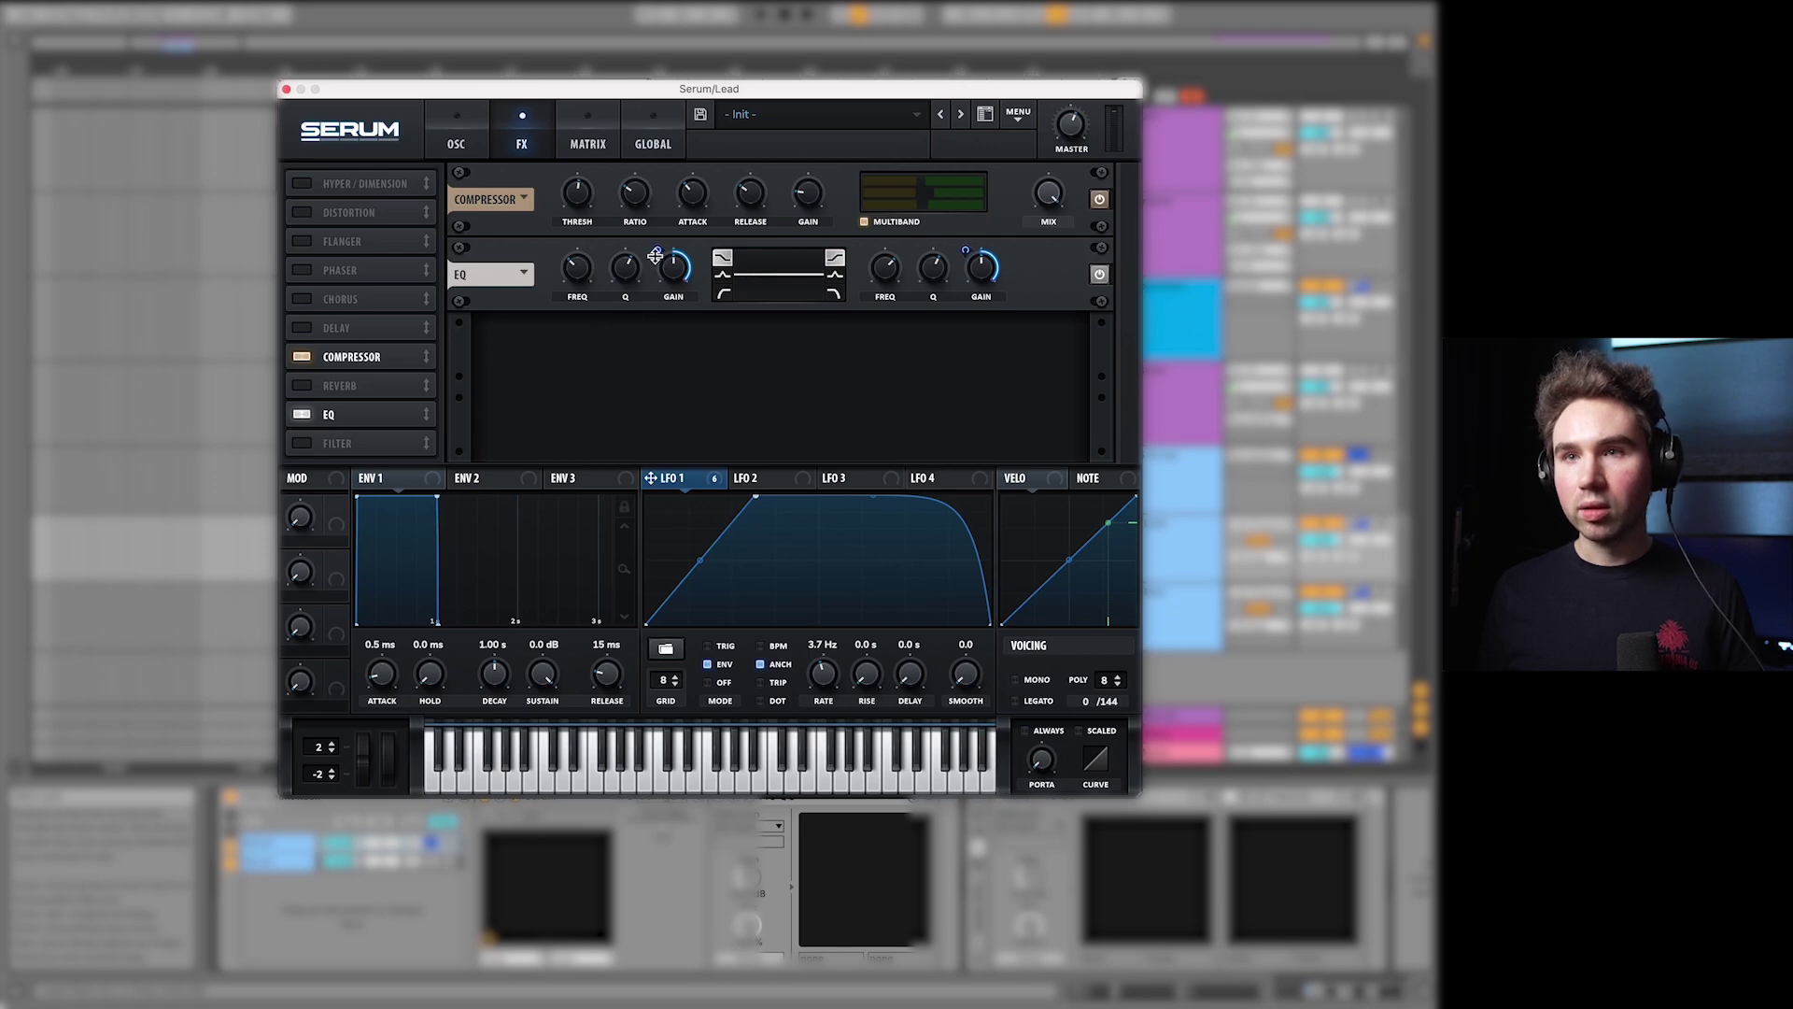
pyautogui.moveTo(656, 255); pyautogui.dragTo(643, 325)
pyautogui.moveTo(962, 262); pyautogui.dragTo(949, 320)
# Step: Switch both EQ bands to peak shape, at 405 Hz with 31% Q and at about 7119 Hz with a lowered Q
pyautogui.click(722, 274)
pyautogui.click(836, 274)
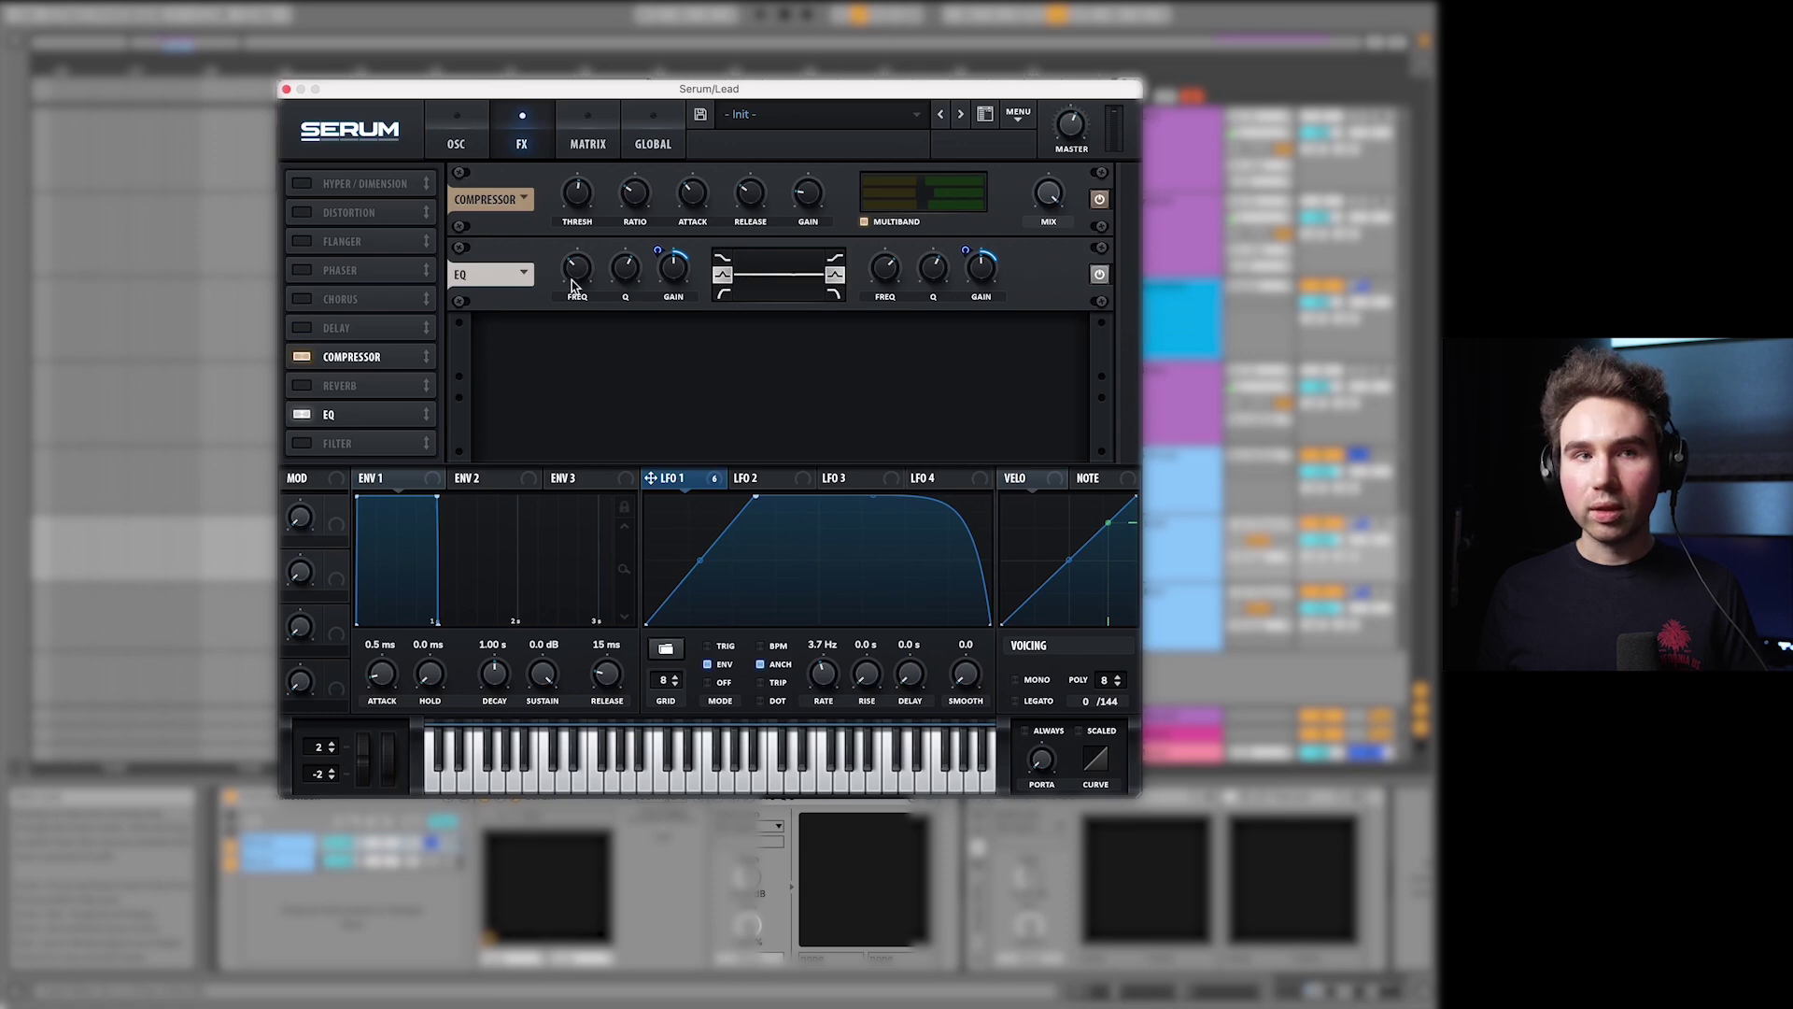
pyautogui.moveTo(585, 274)
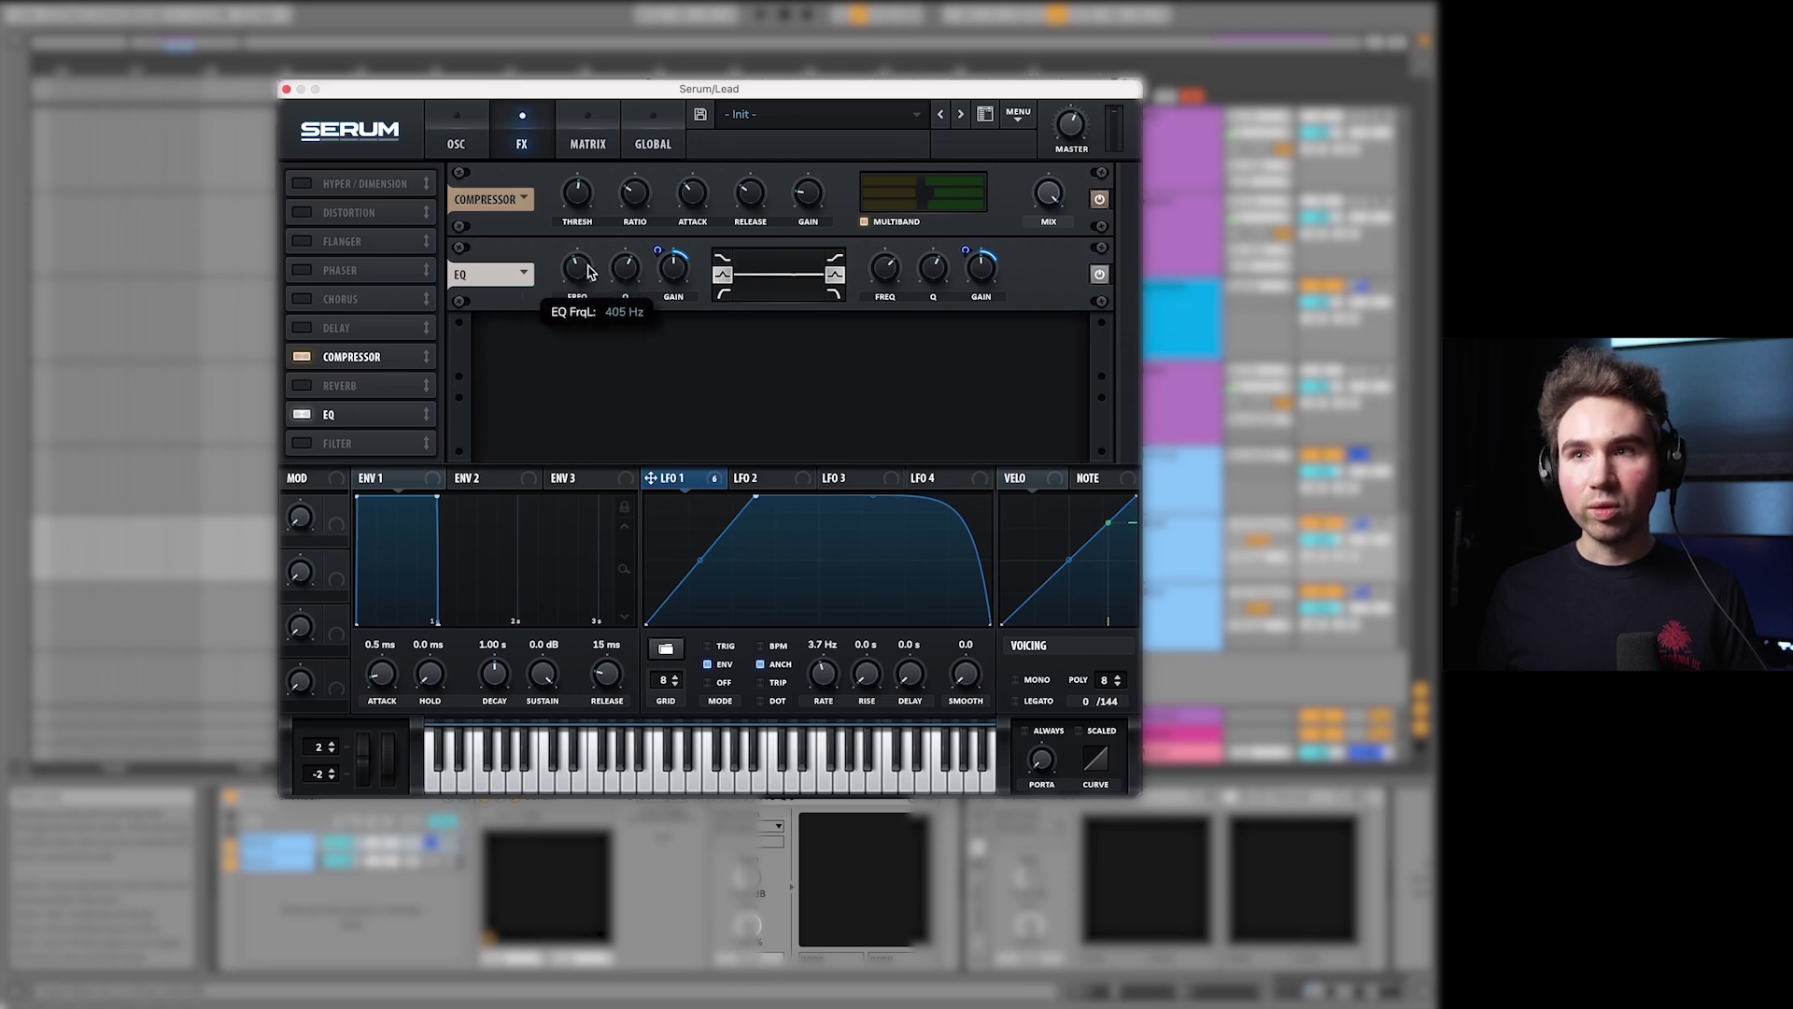
pyautogui.moveTo(903, 258)
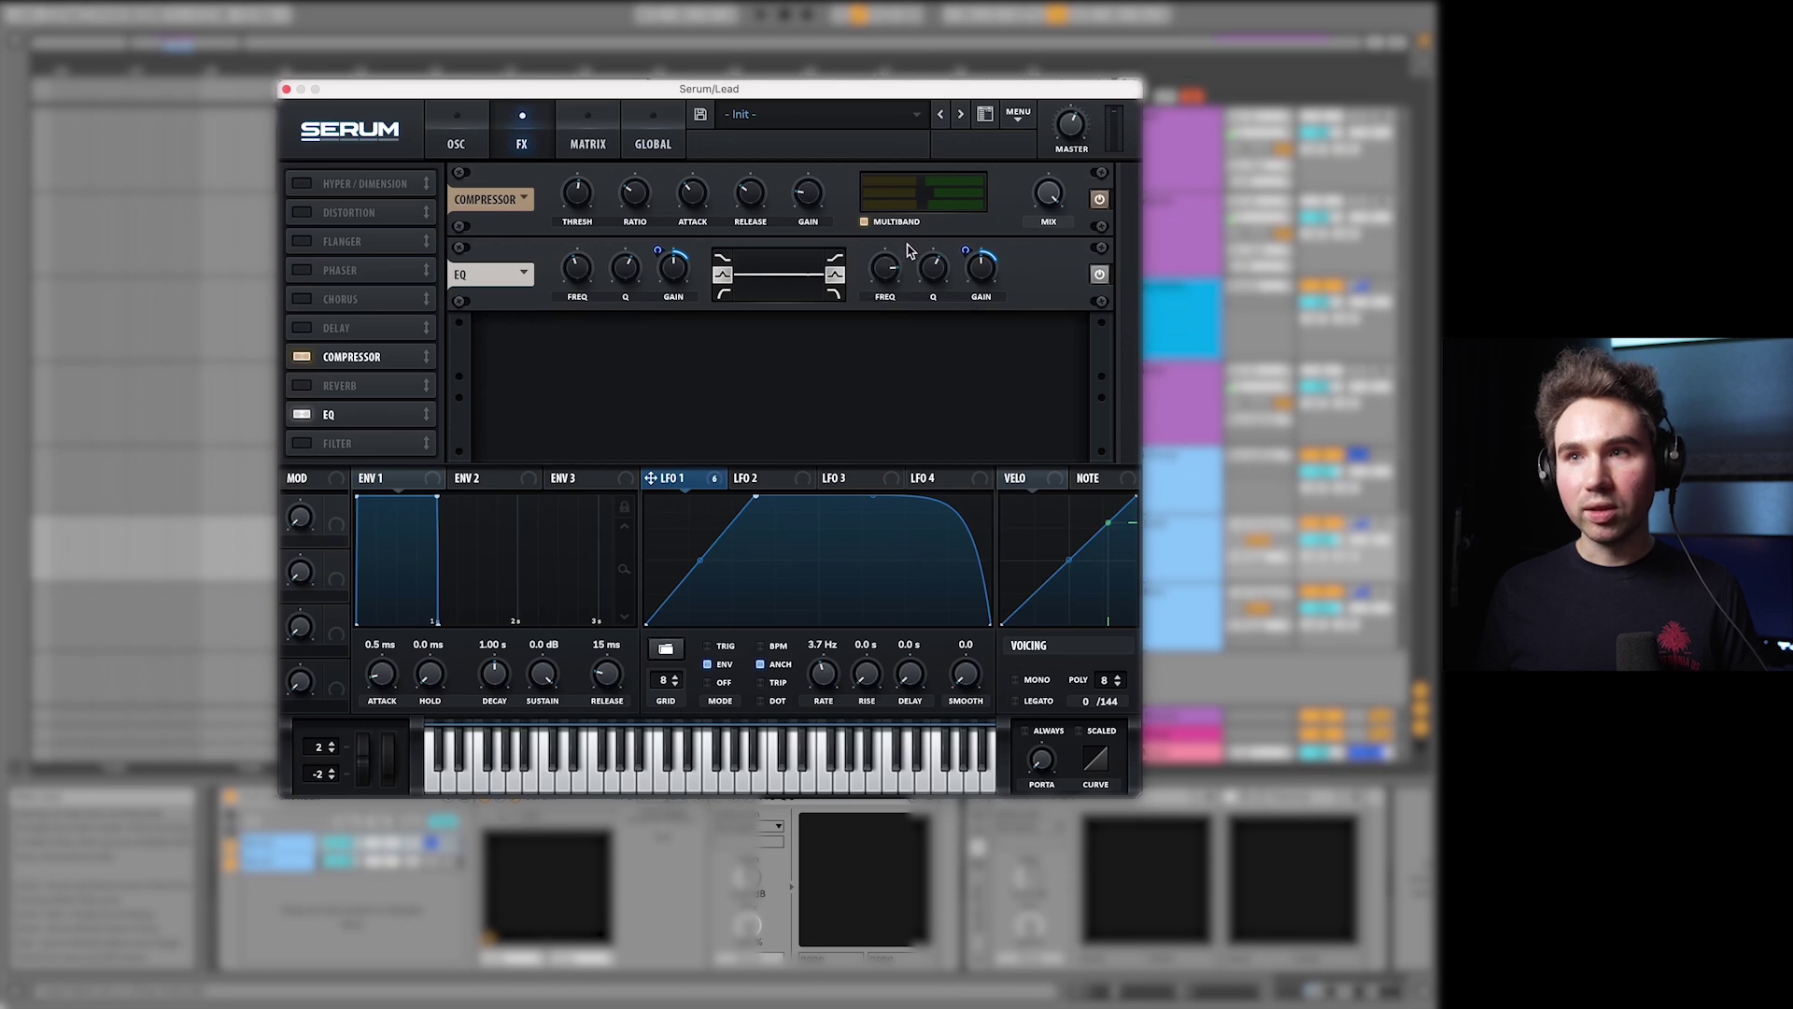
pyautogui.moveTo(895, 268); pyautogui.dragTo(894, 263)
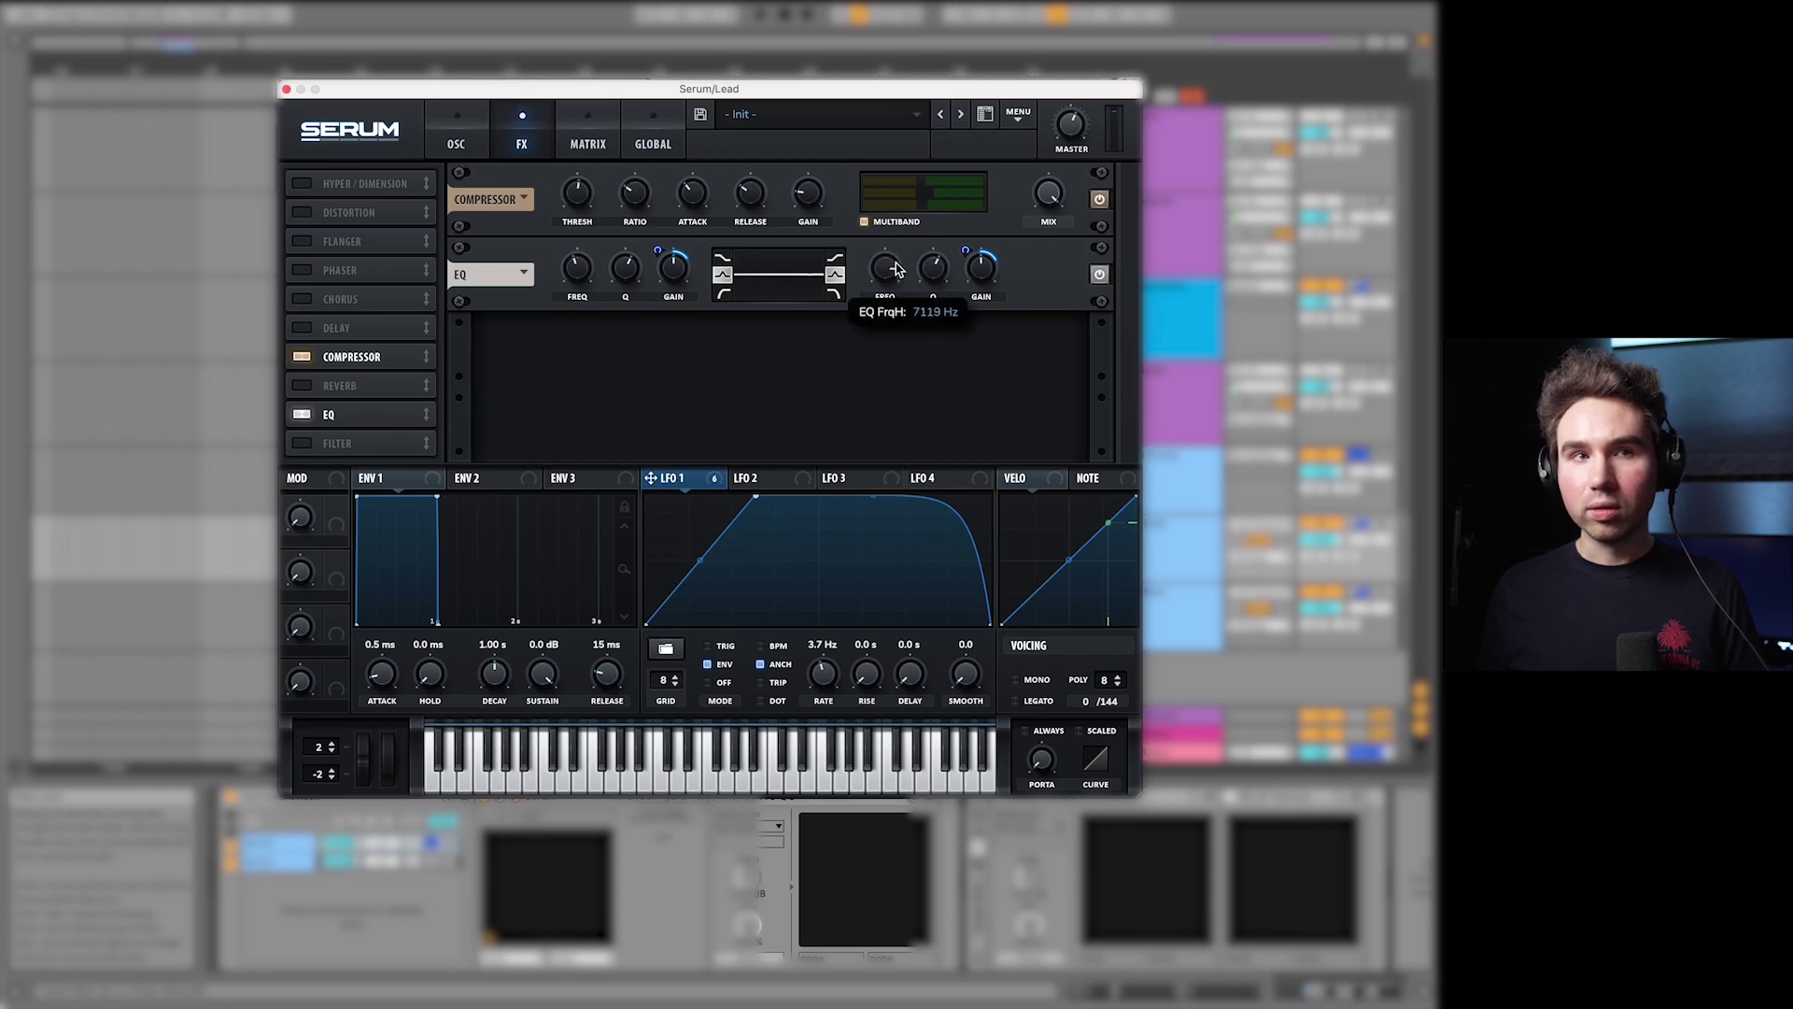
pyautogui.moveTo(637, 293)
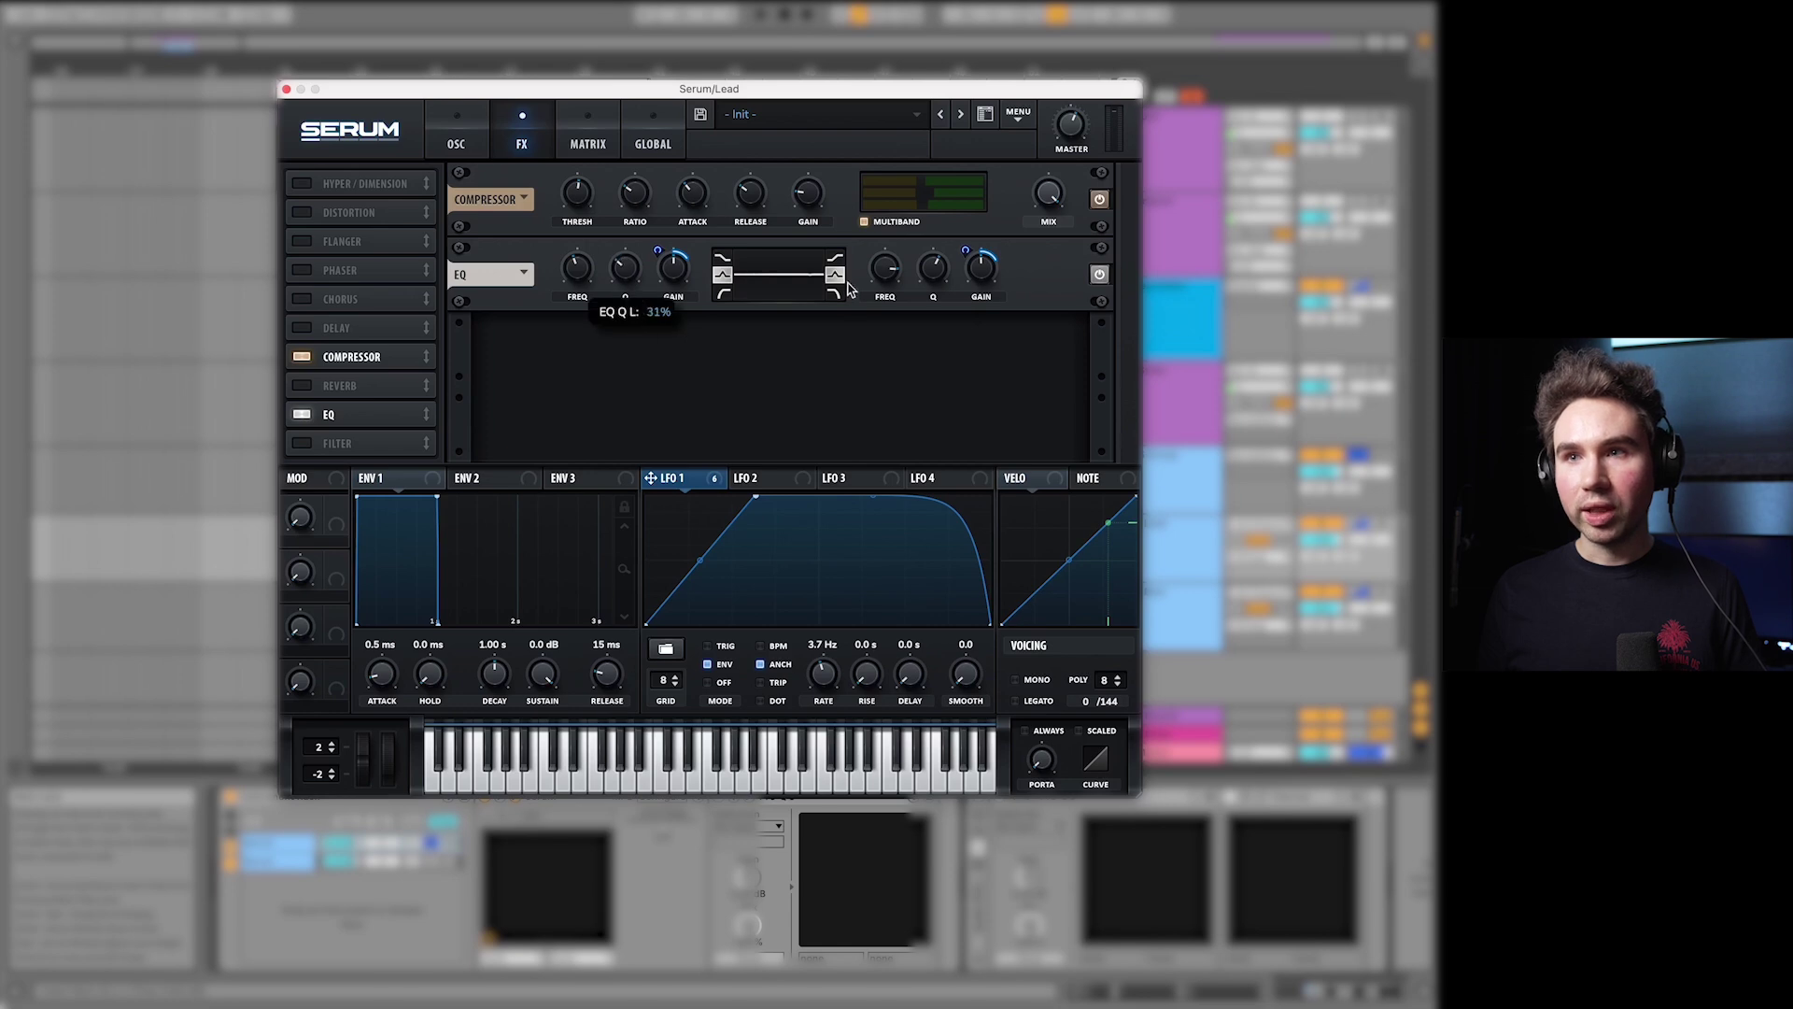
pyautogui.moveTo(934, 297)
pyautogui.moveTo(934, 297); pyautogui.dragTo(930, 364)
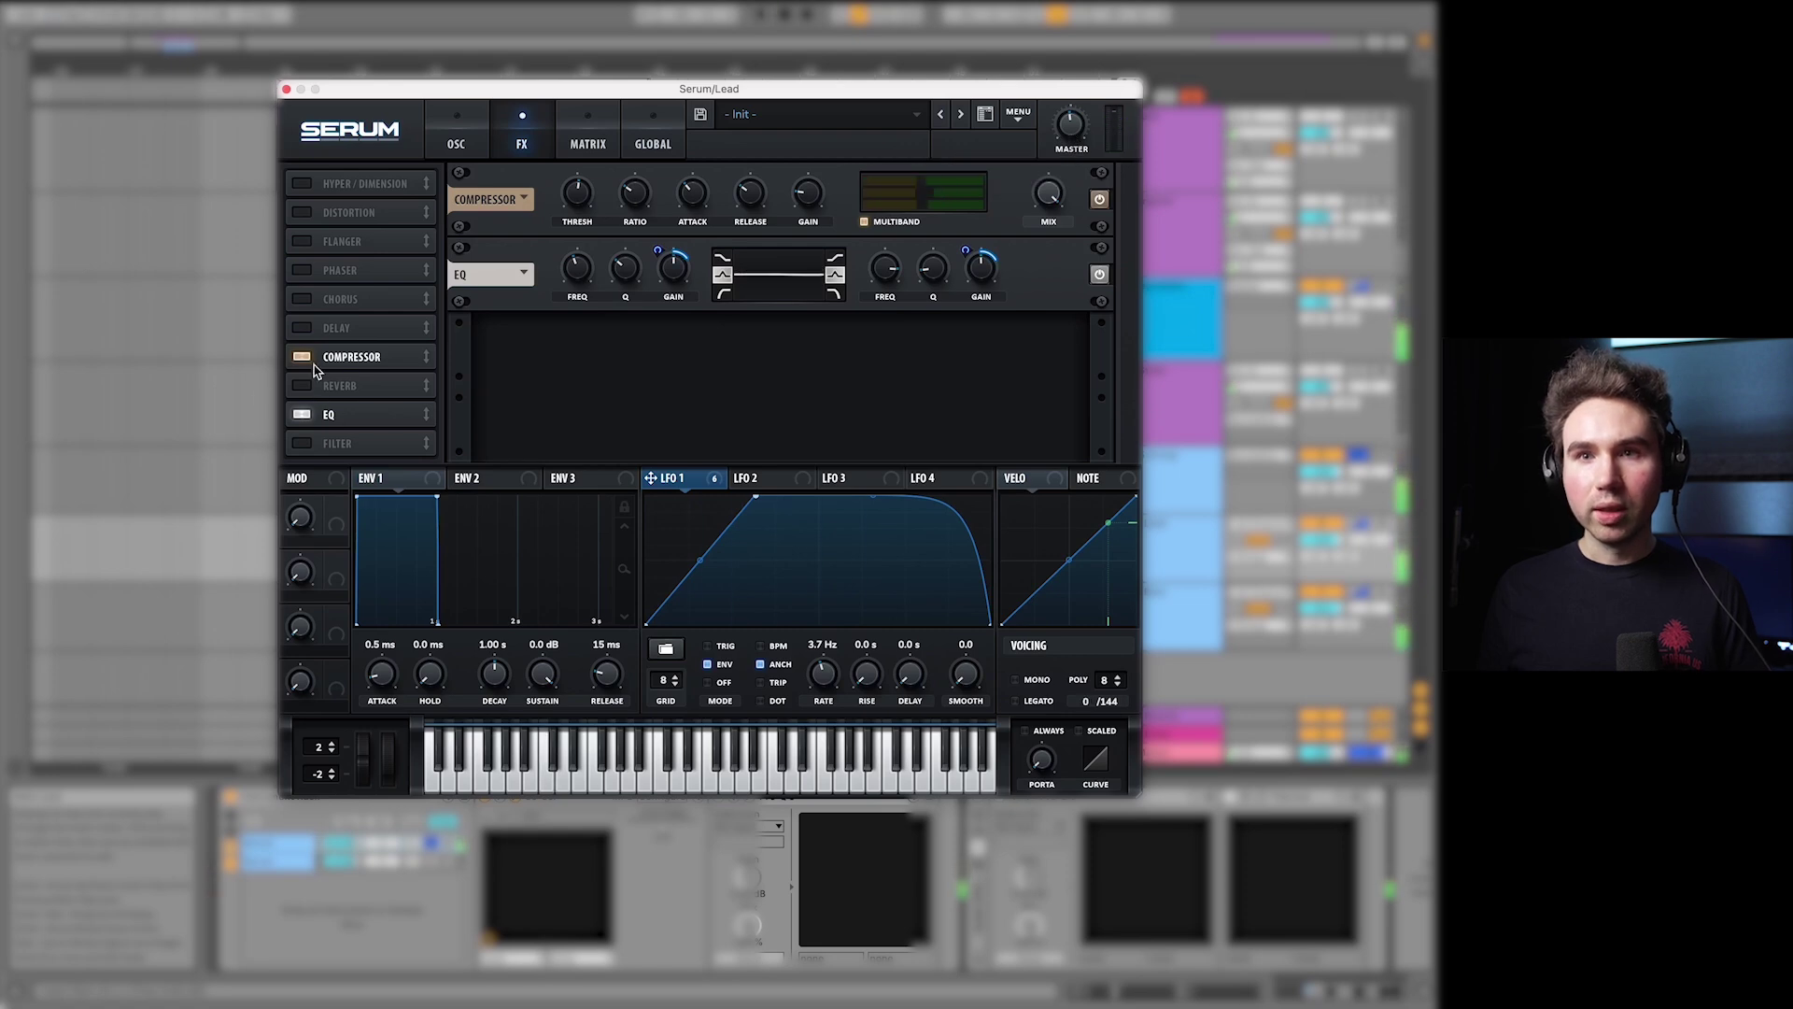
# Step: Enable the distortion effect, place it after the EQ and set its type to Sin Fold
pyautogui.click(302, 212)
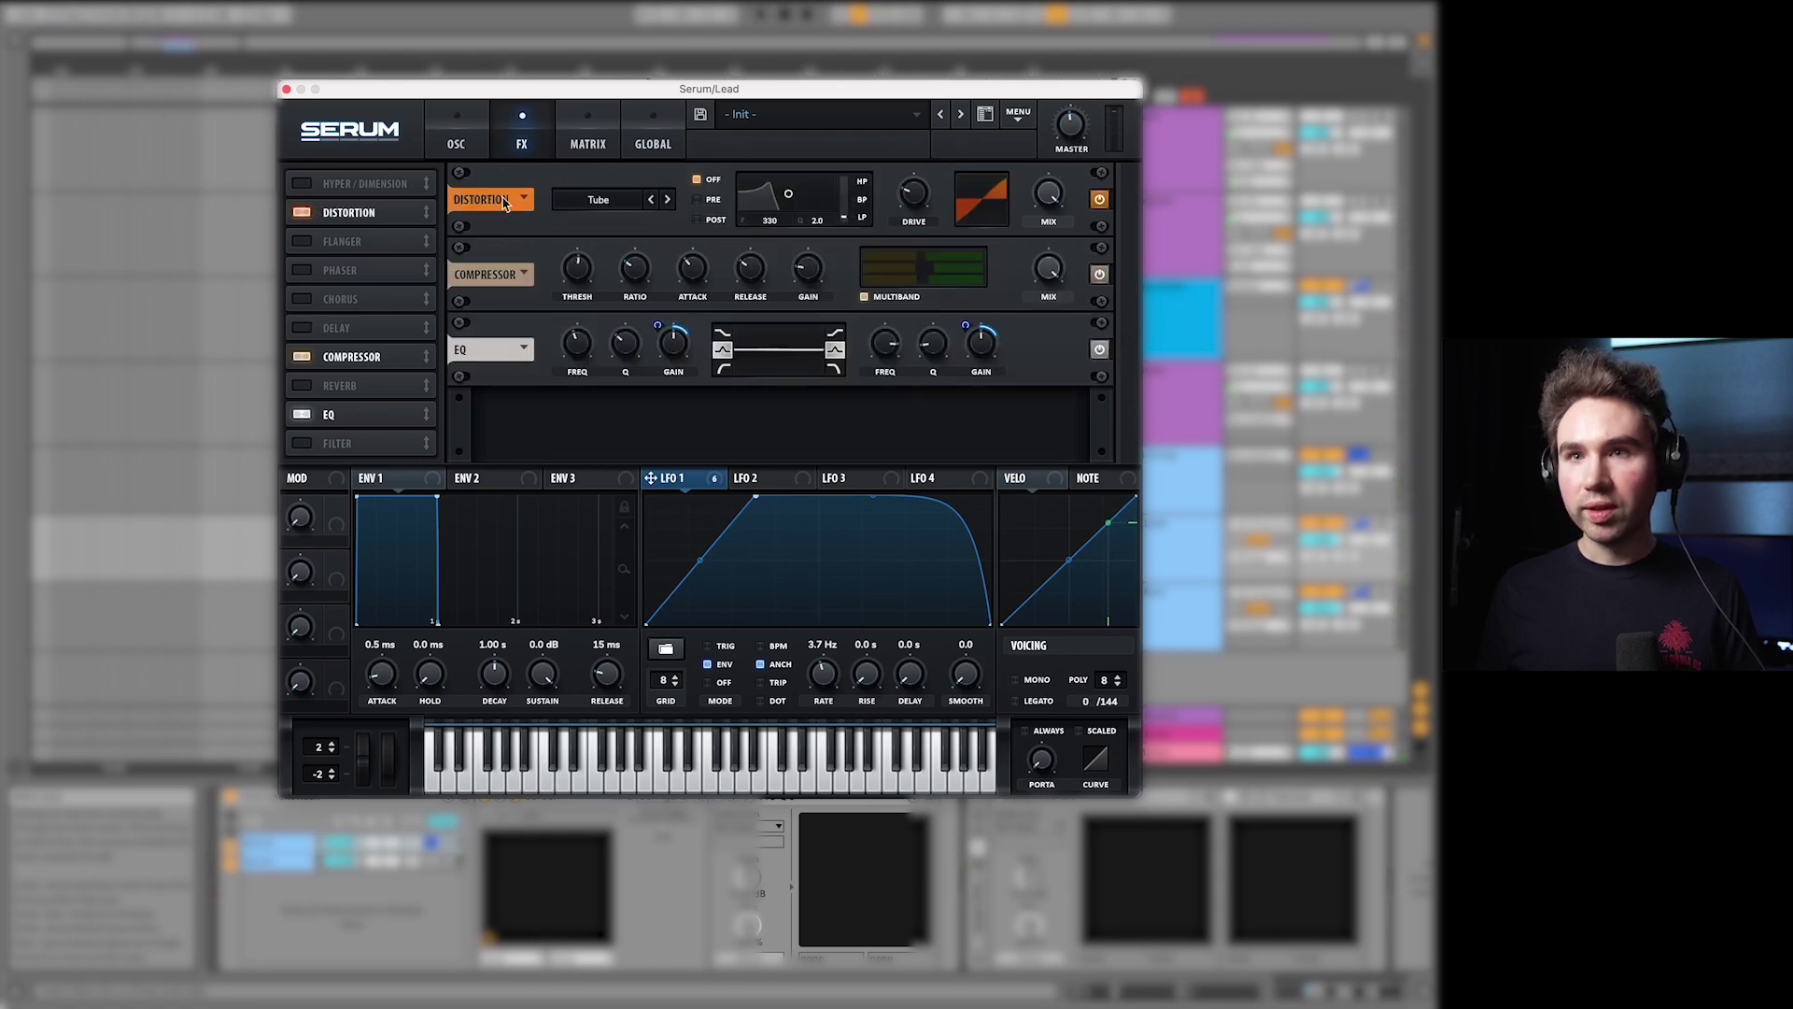
pyautogui.moveTo(355, 216); pyautogui.dragTo(357, 407)
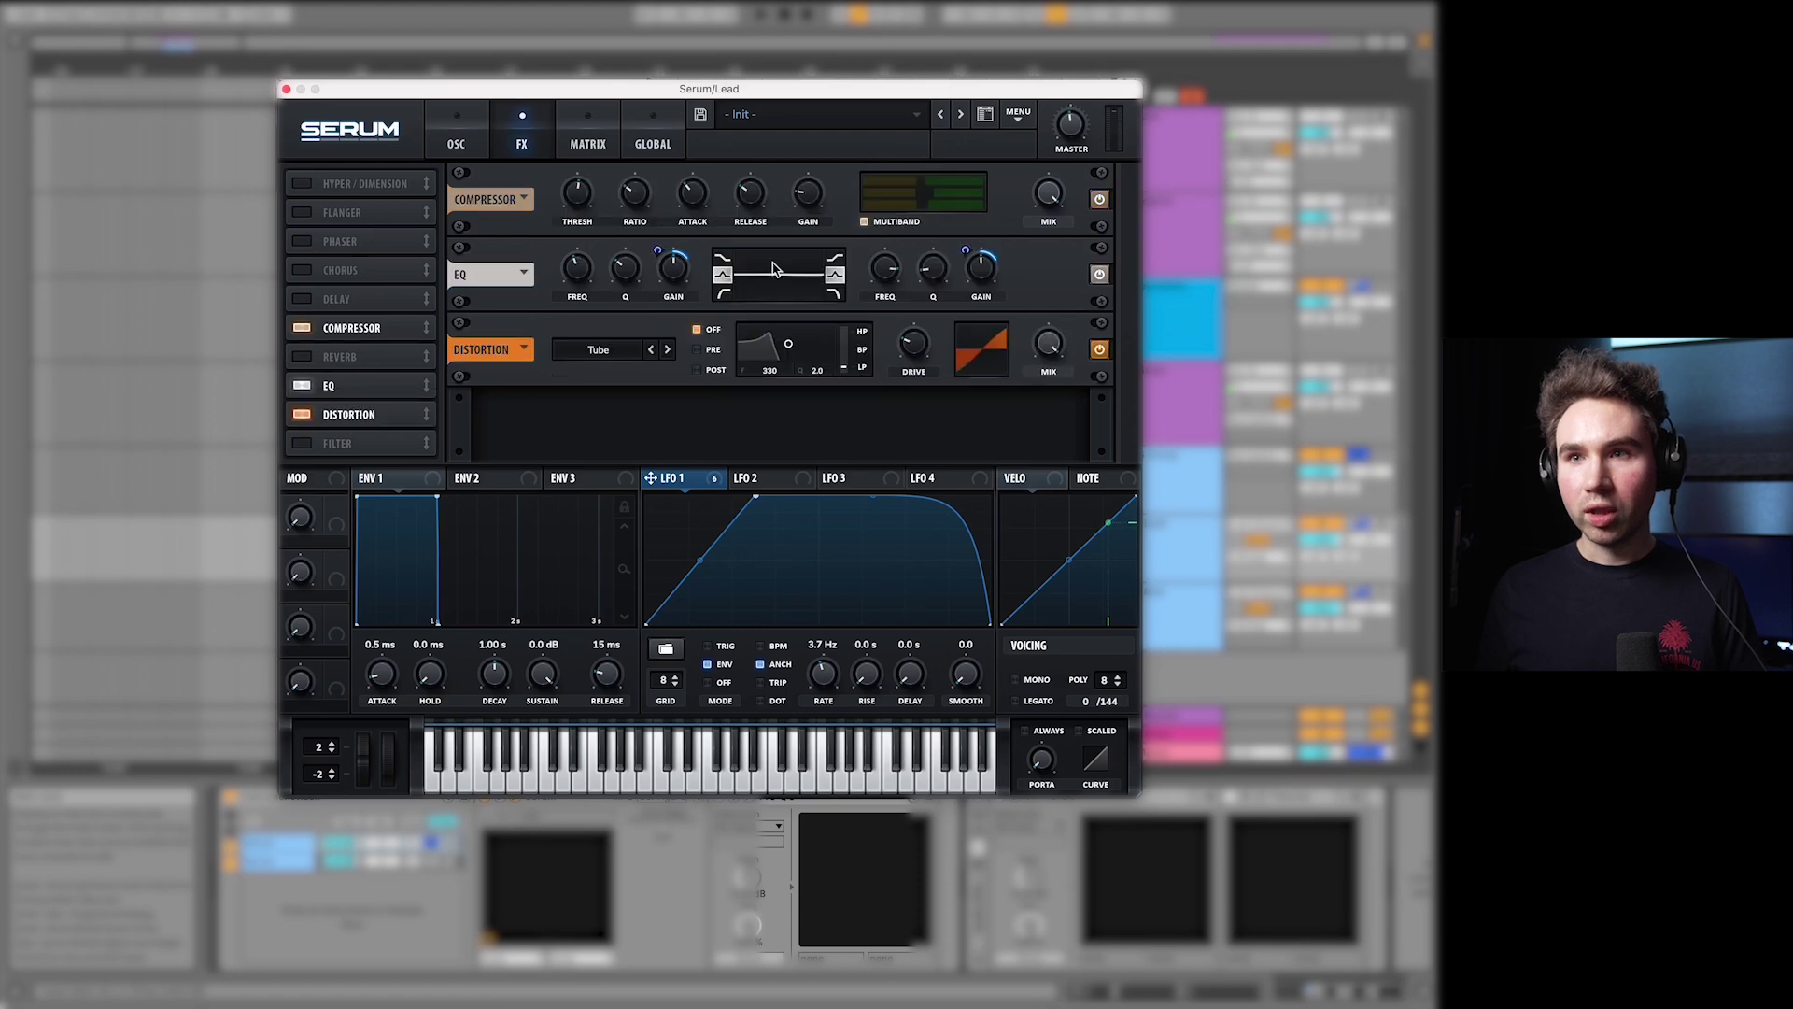
pyautogui.click(635, 350)
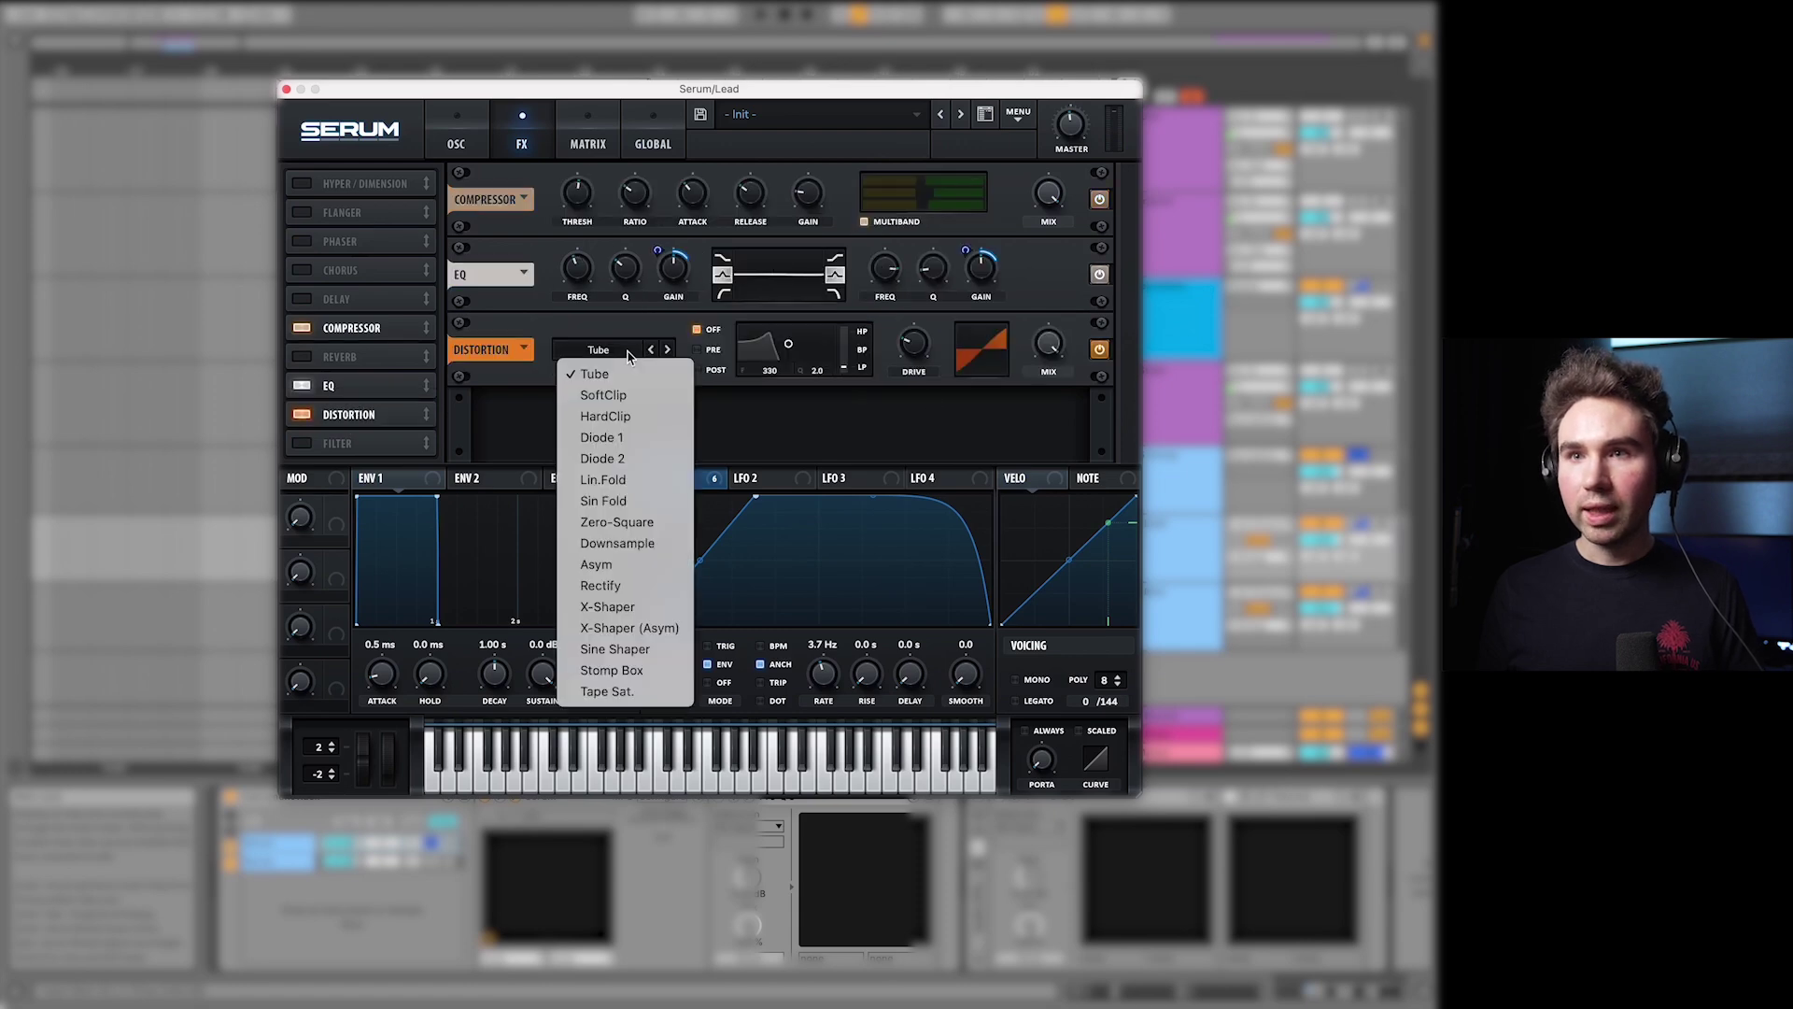
pyautogui.click(603, 505)
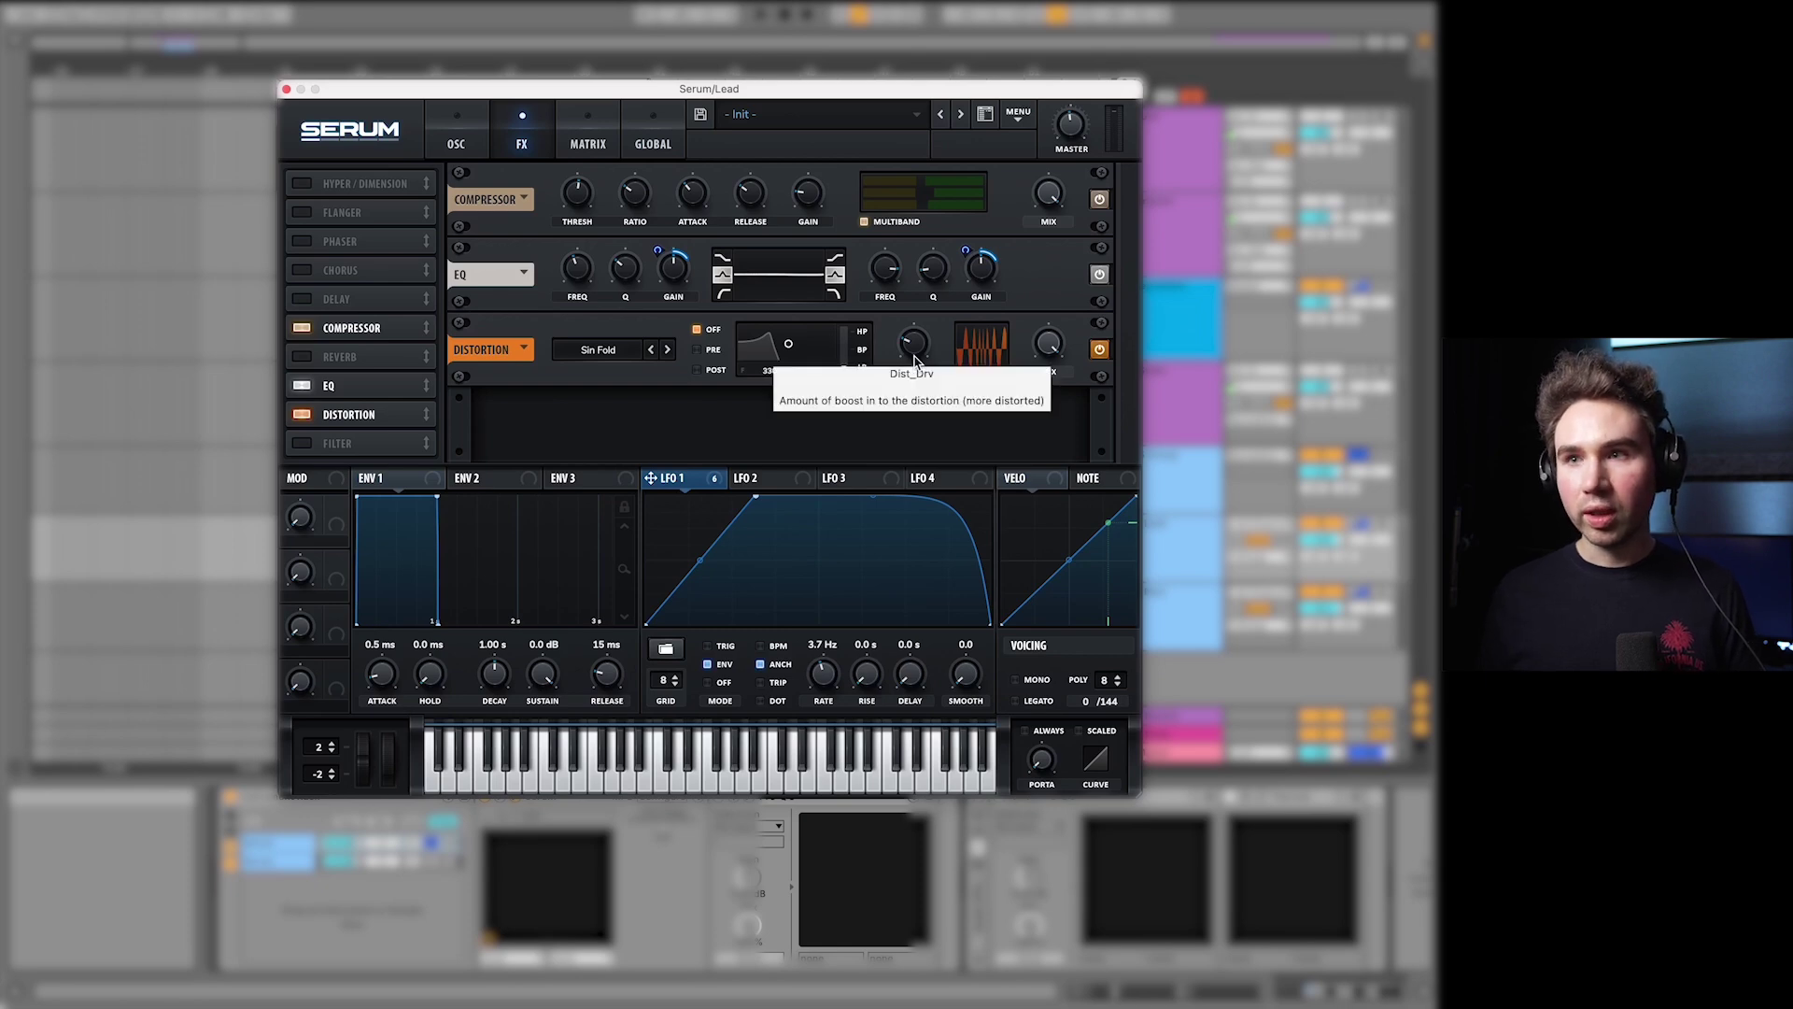
# Step: Lower the distortion drive and modulate it with LFO 1, then set the distortion mix to 32% while auditioning
pyautogui.moveTo(919, 360)
pyautogui.mouseDown()
pyautogui.moveTo(924, 342)
pyautogui.moveTo(913, 358)
pyautogui.mouseUp()
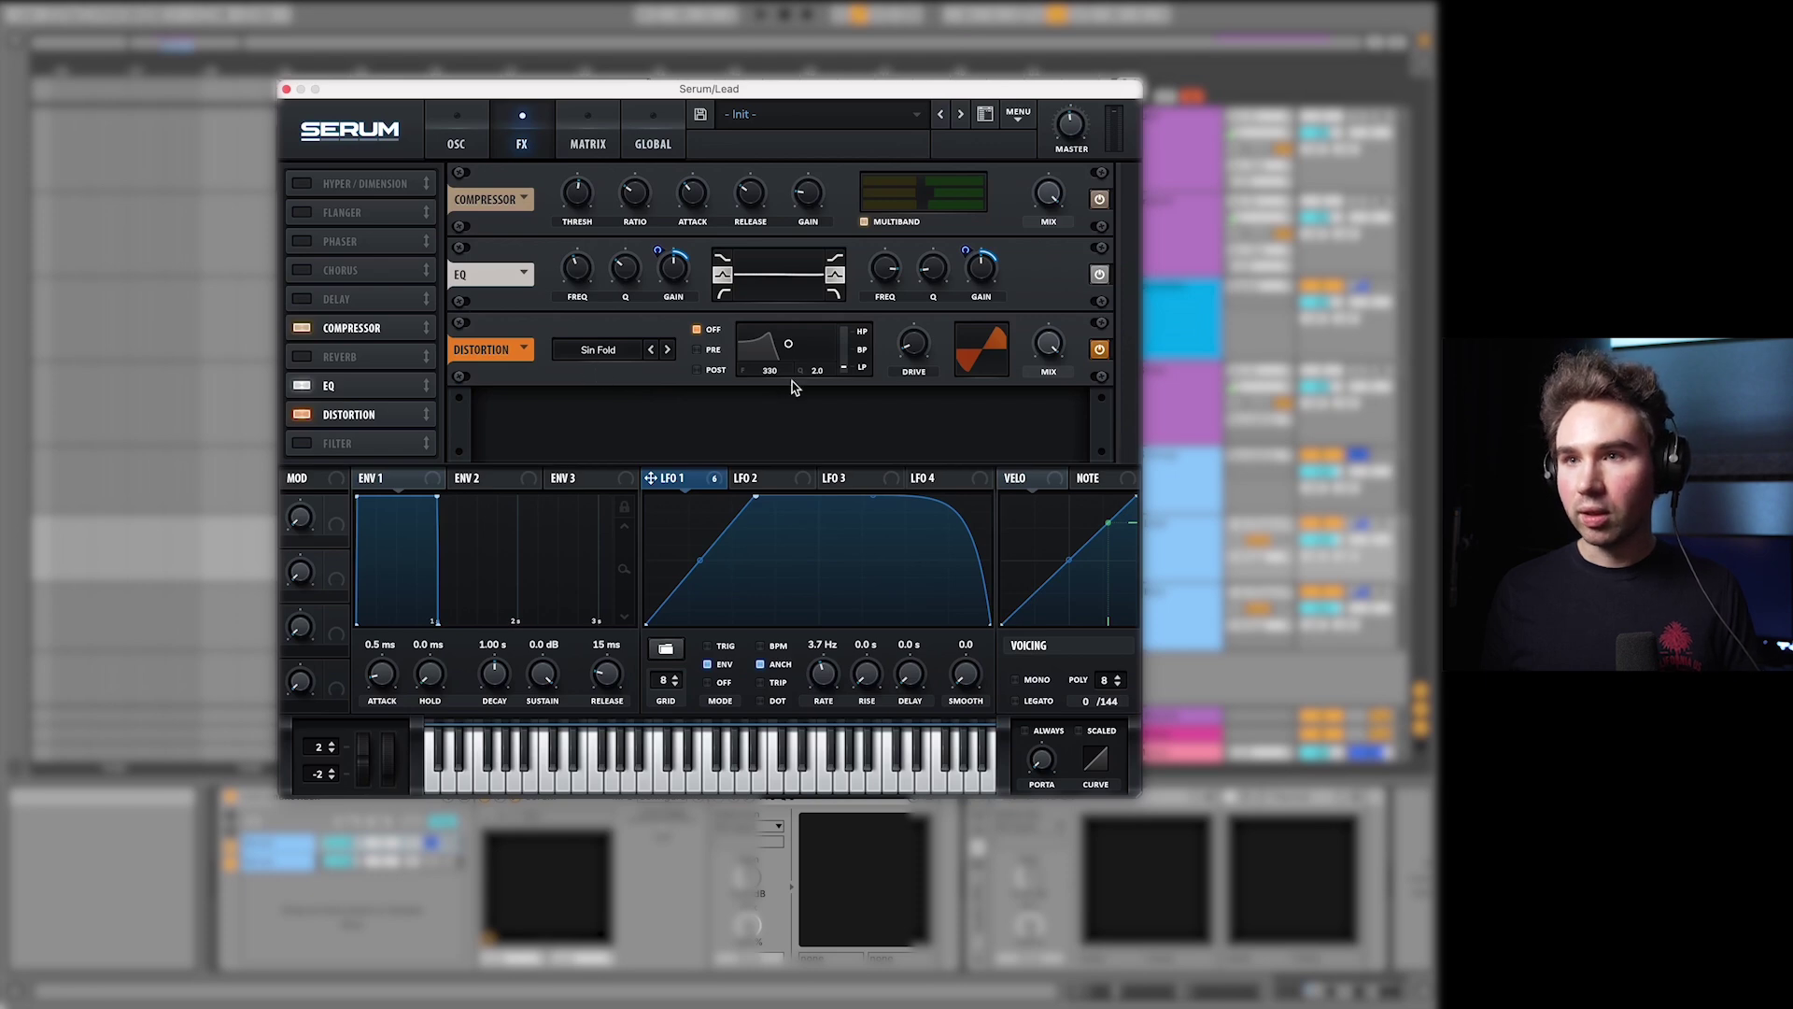
pyautogui.moveTo(700, 484); pyautogui.dragTo(899, 335)
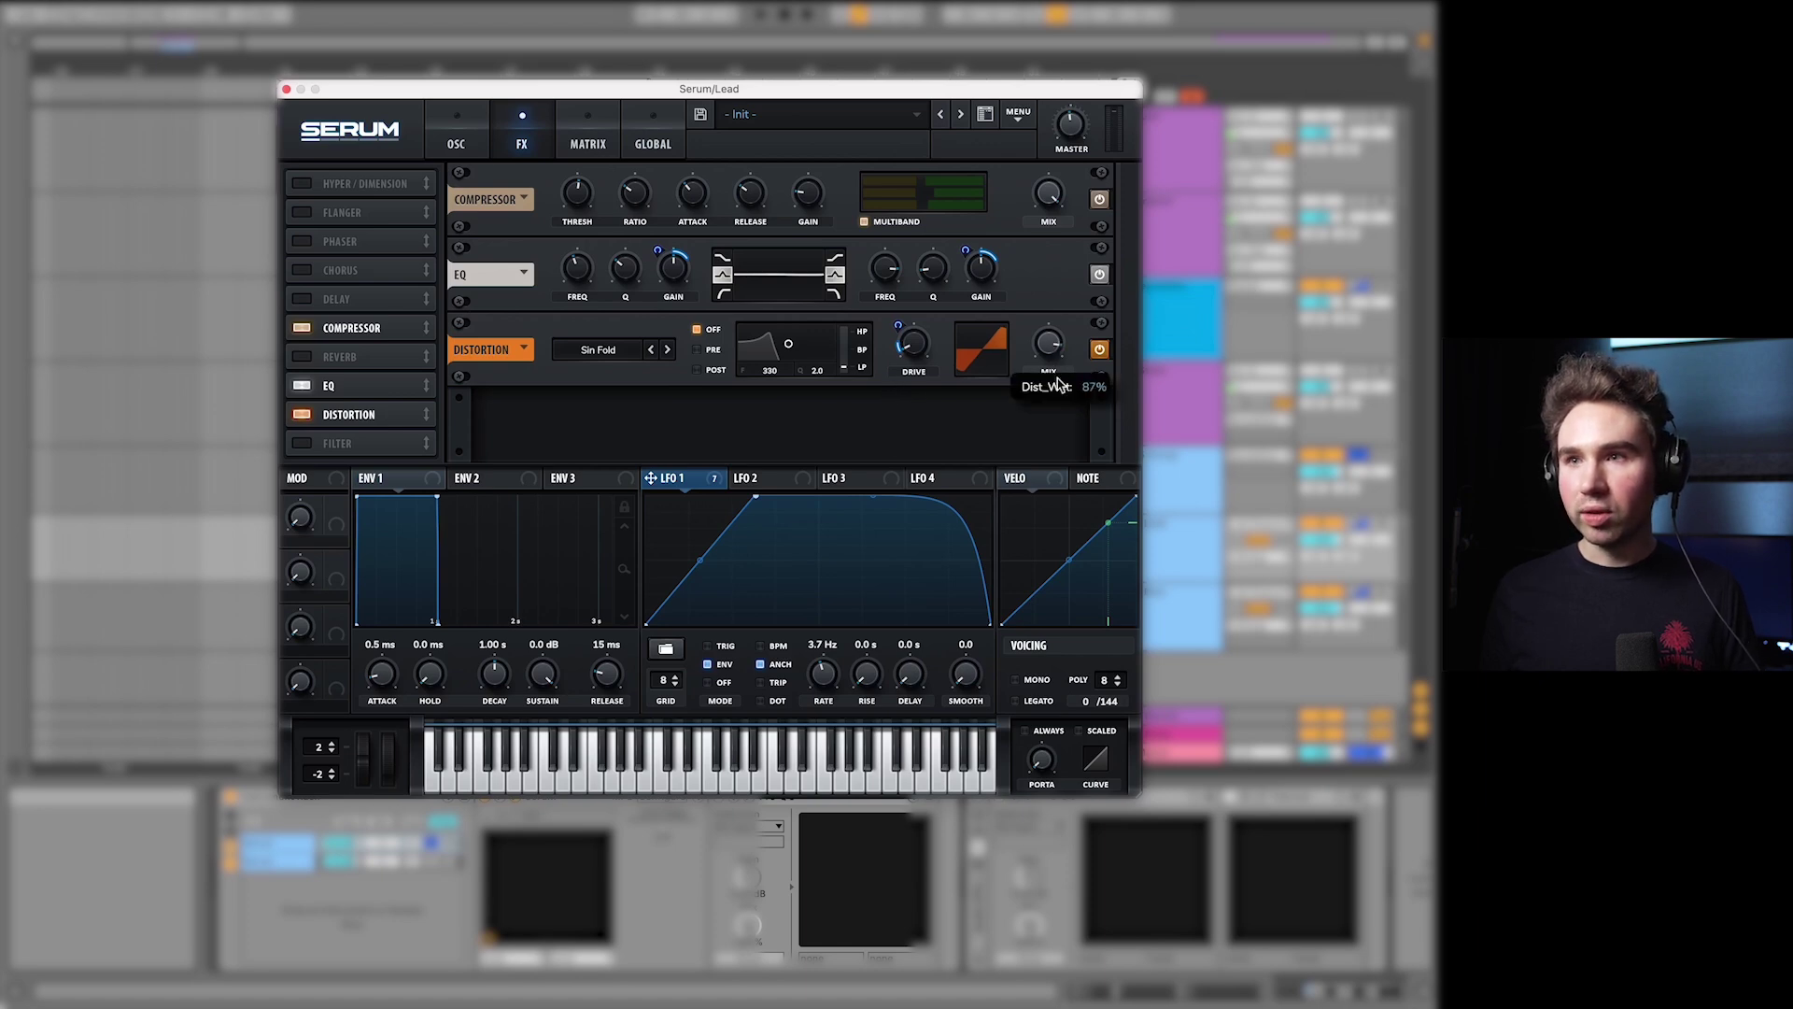
pyautogui.moveTo(1068, 448); pyautogui.dragTo(1055, 553)
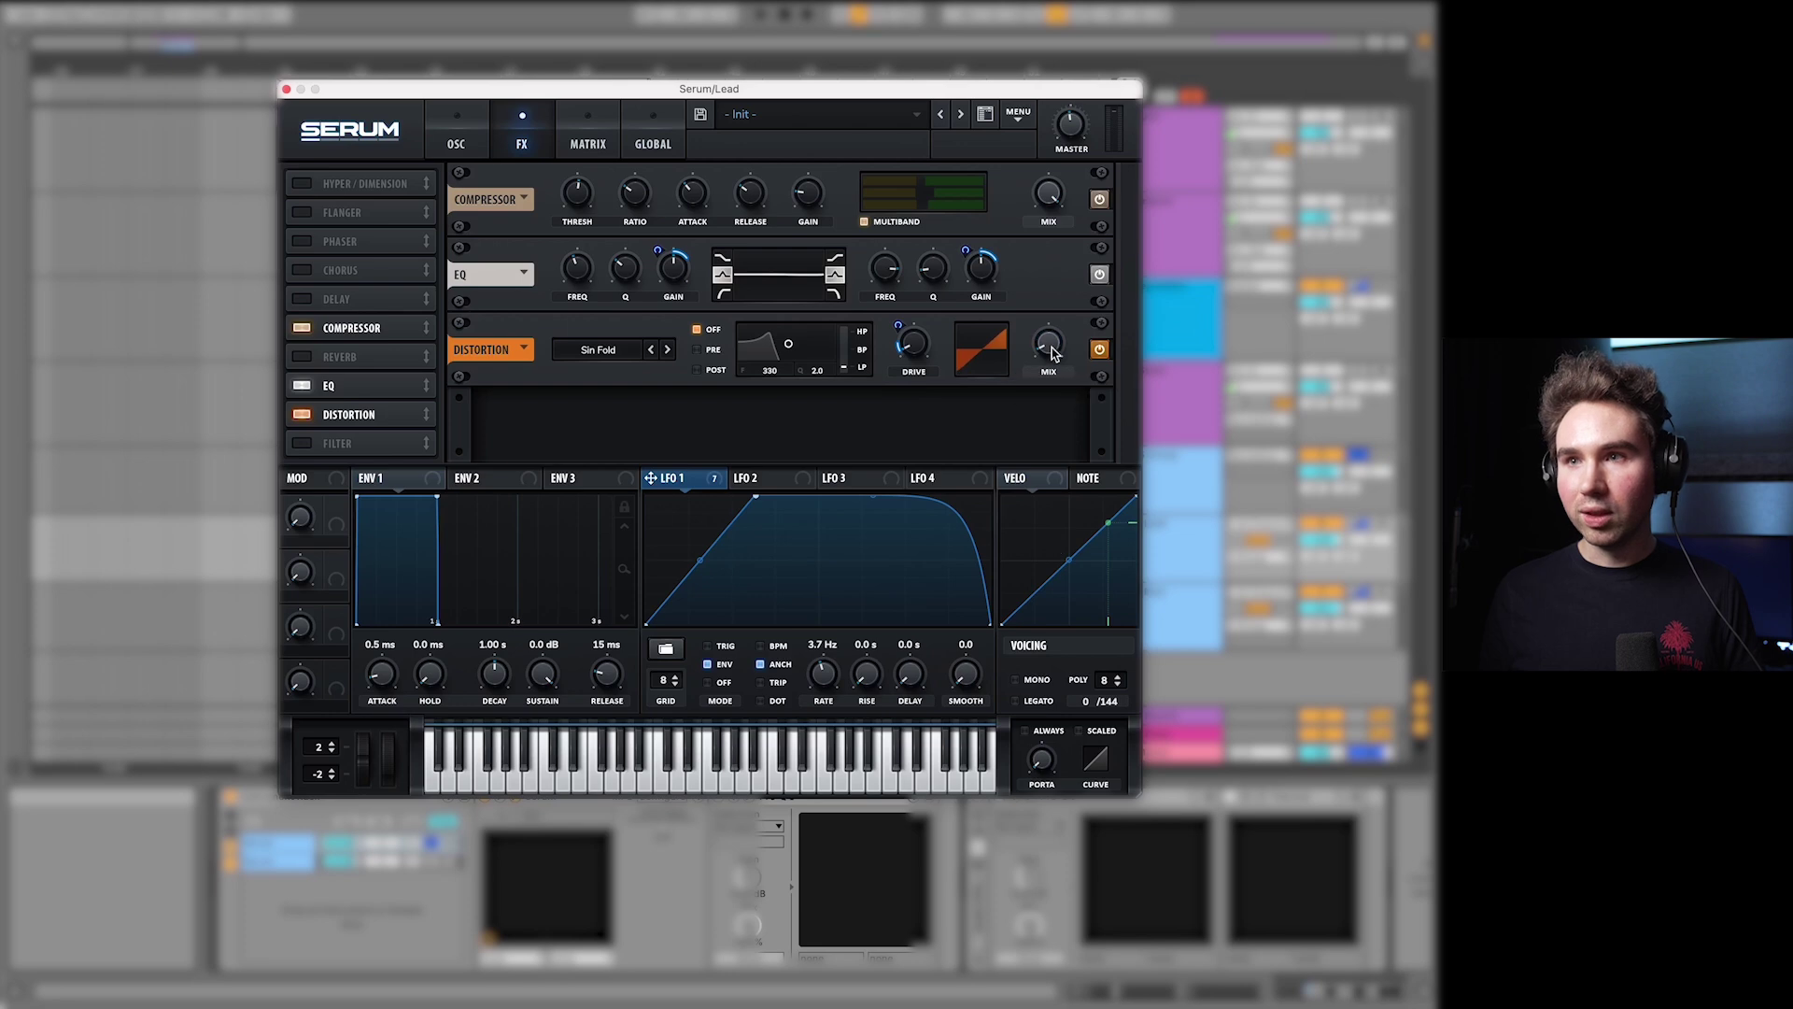
pyautogui.press('space')
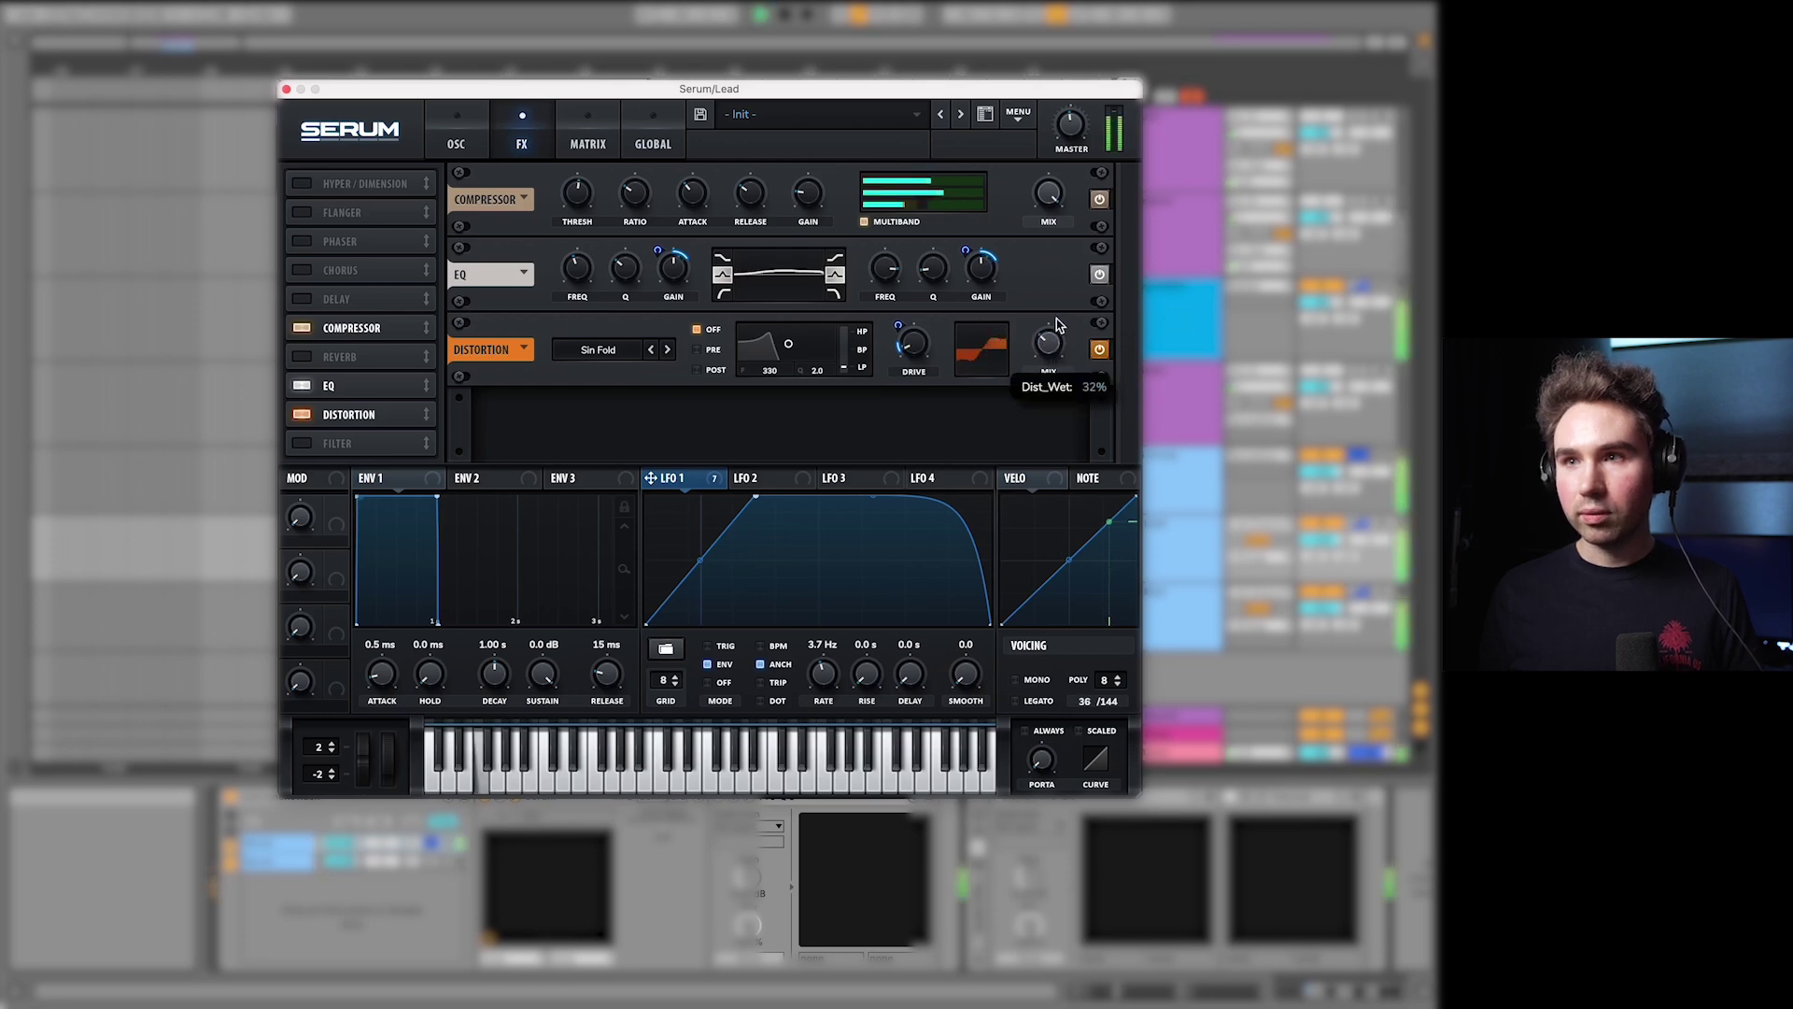
pyautogui.press('space')
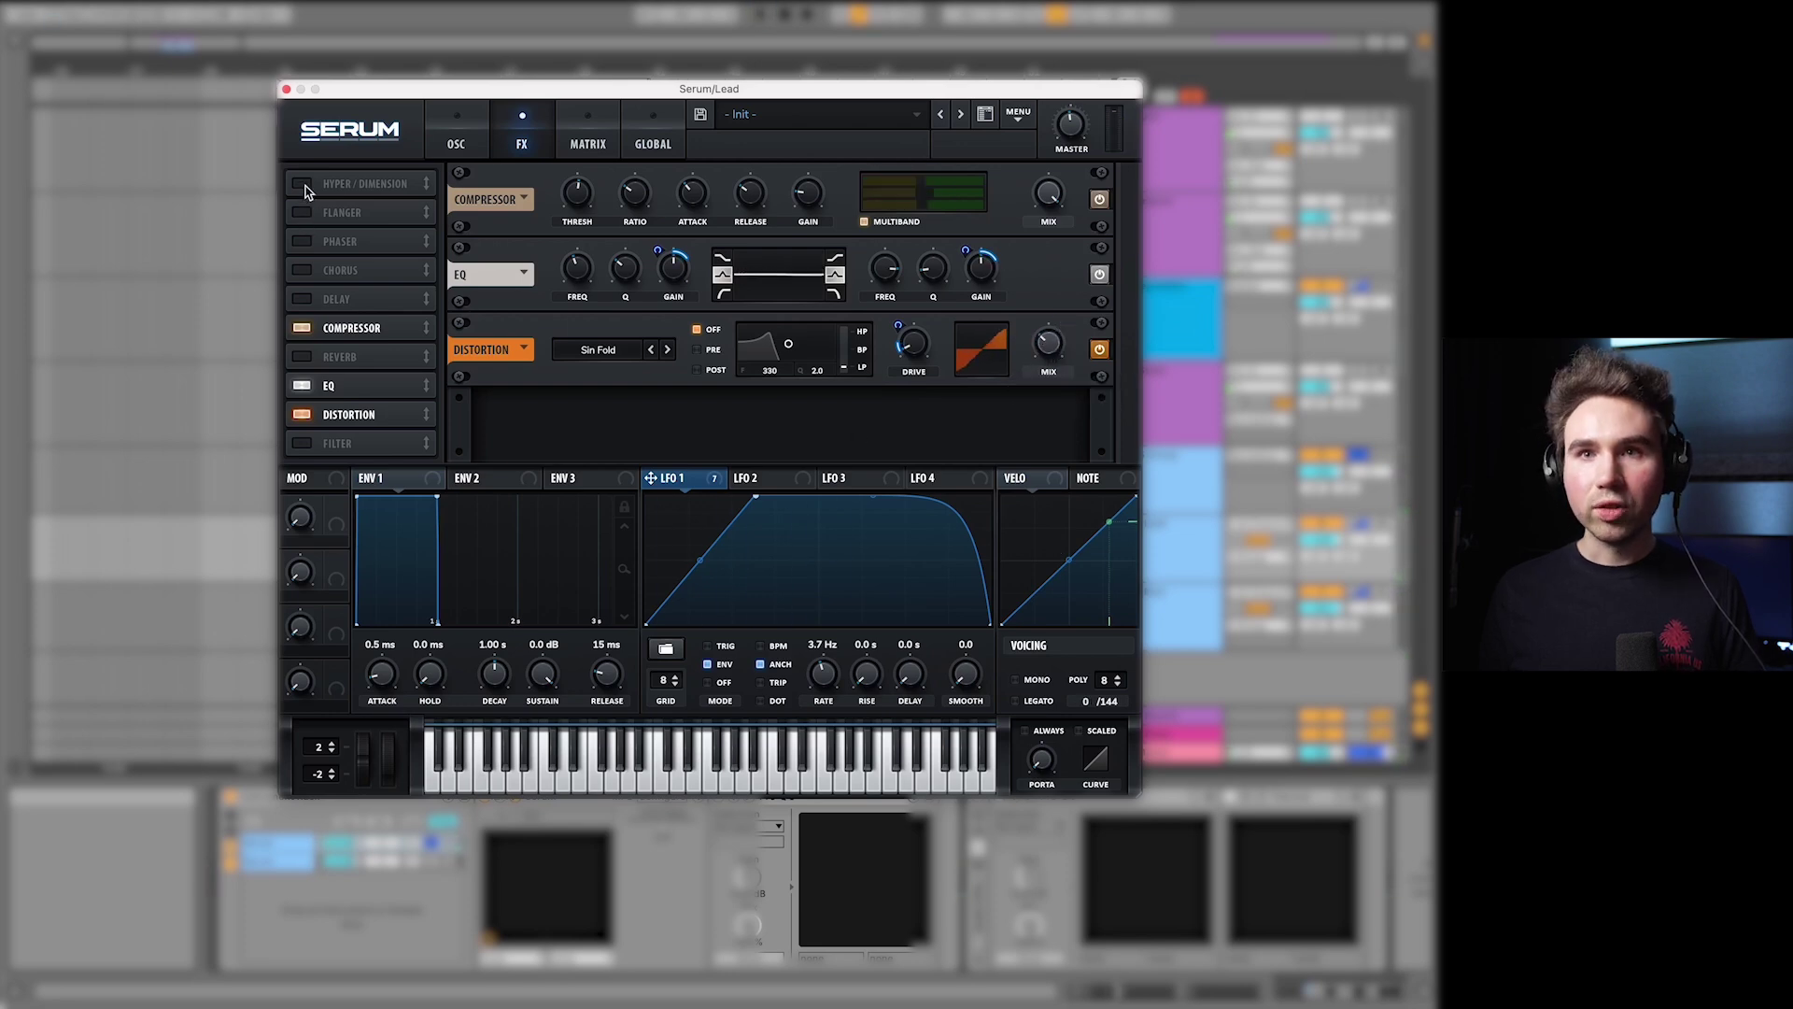
# Step: Enable the Hyper/Dimension effect and place it after the distortion in the effects chain
pyautogui.click(302, 184)
pyautogui.moveTo(401, 187); pyautogui.dragTo(366, 431)
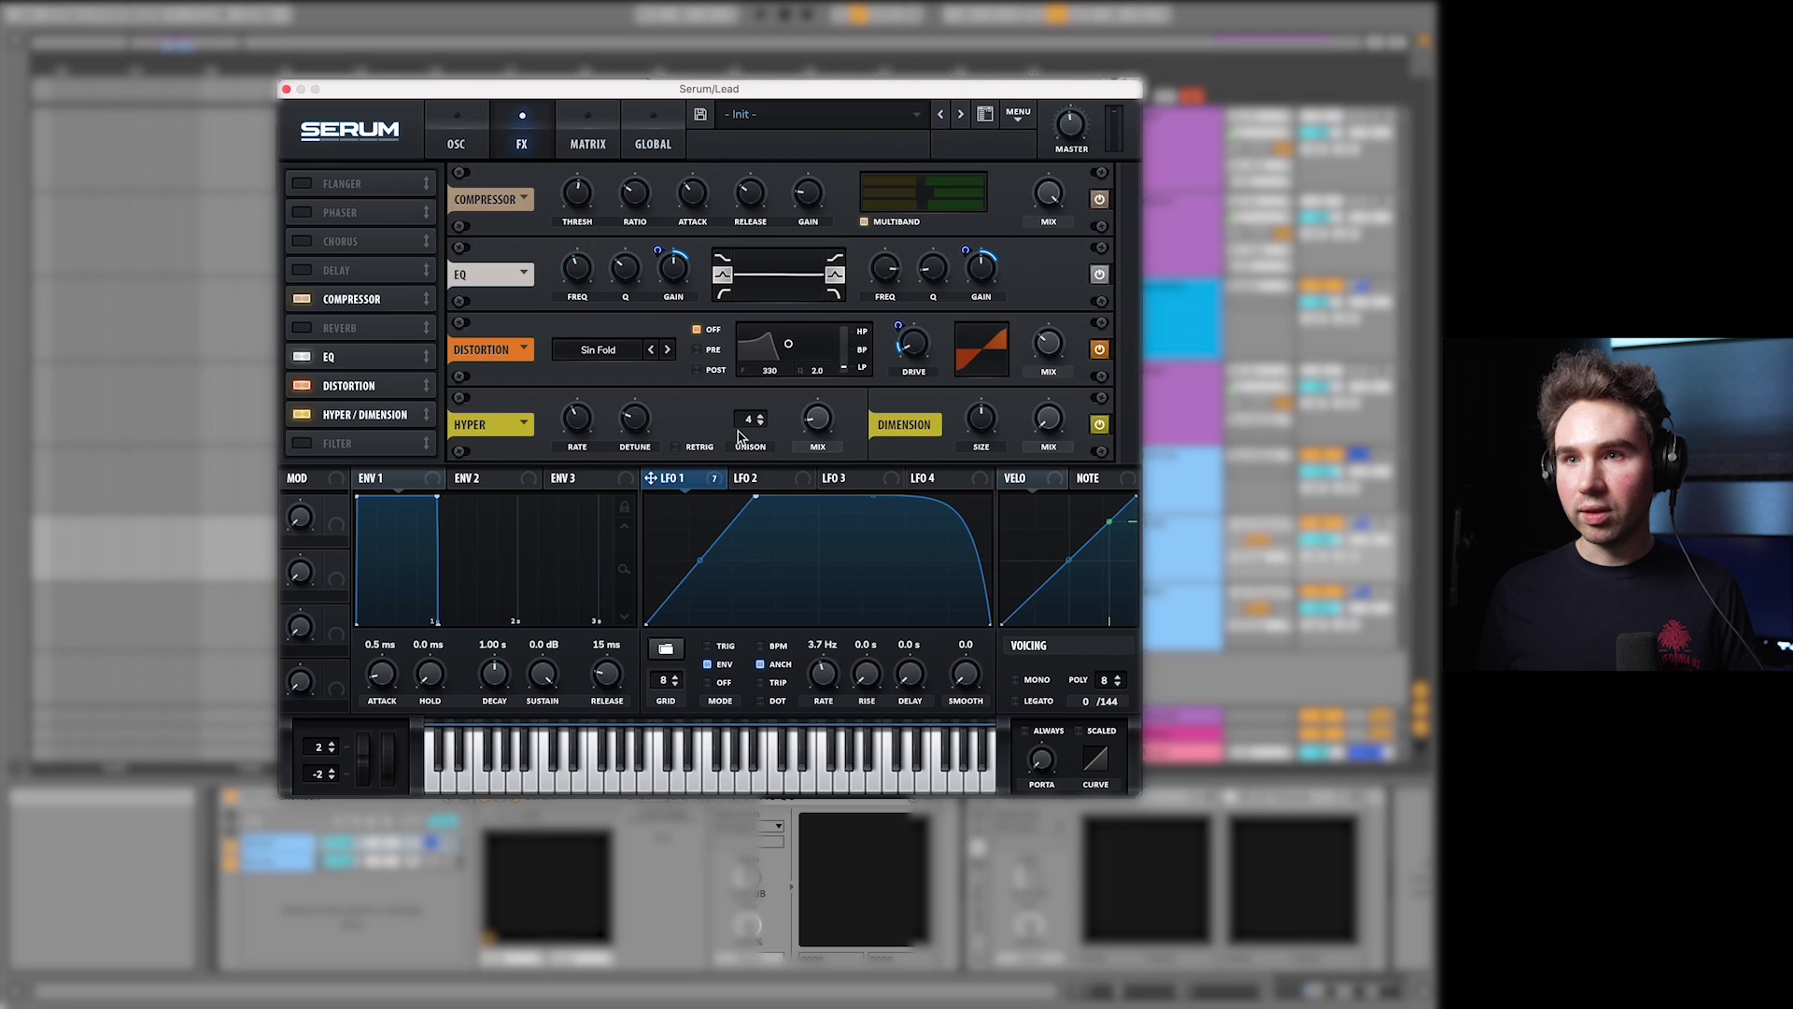
# Step: Set the Hyper unison to 7 voices and adjust the Dimension mix
pyautogui.moveTo(762, 411); pyautogui.dragTo(788, 307)
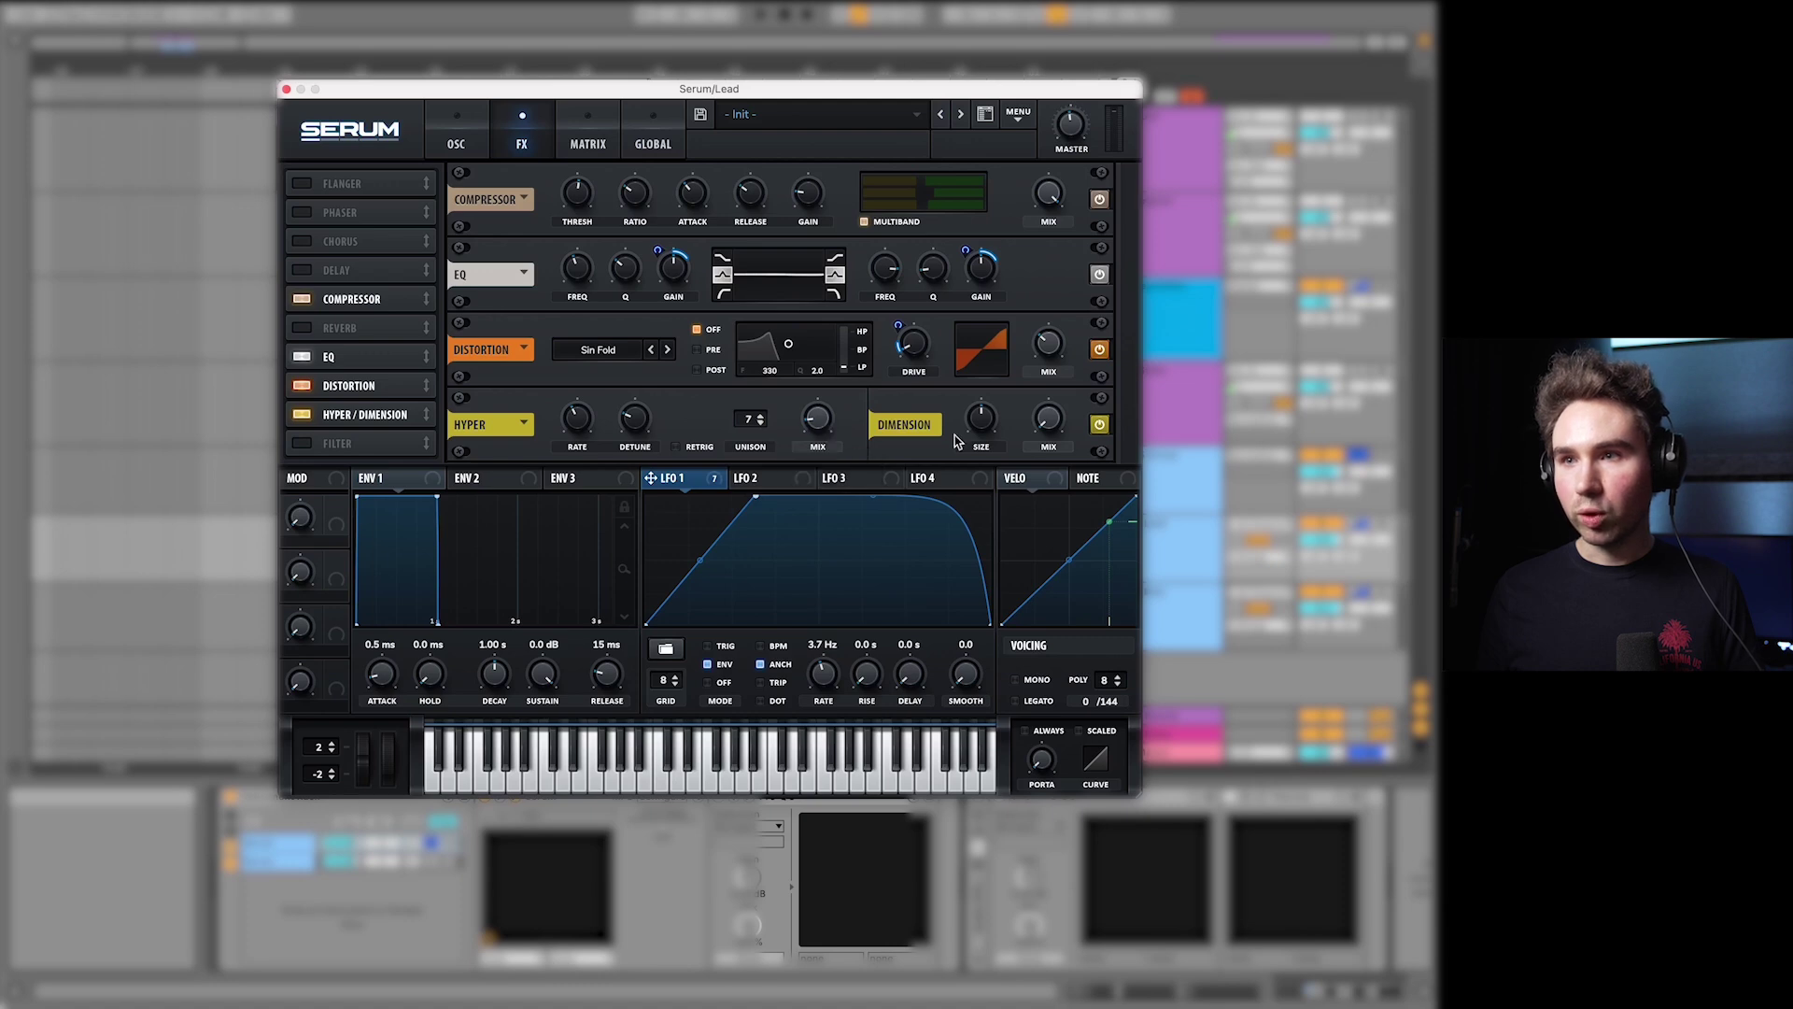
pyautogui.moveTo(1059, 416); pyautogui.dragTo(1061, 411)
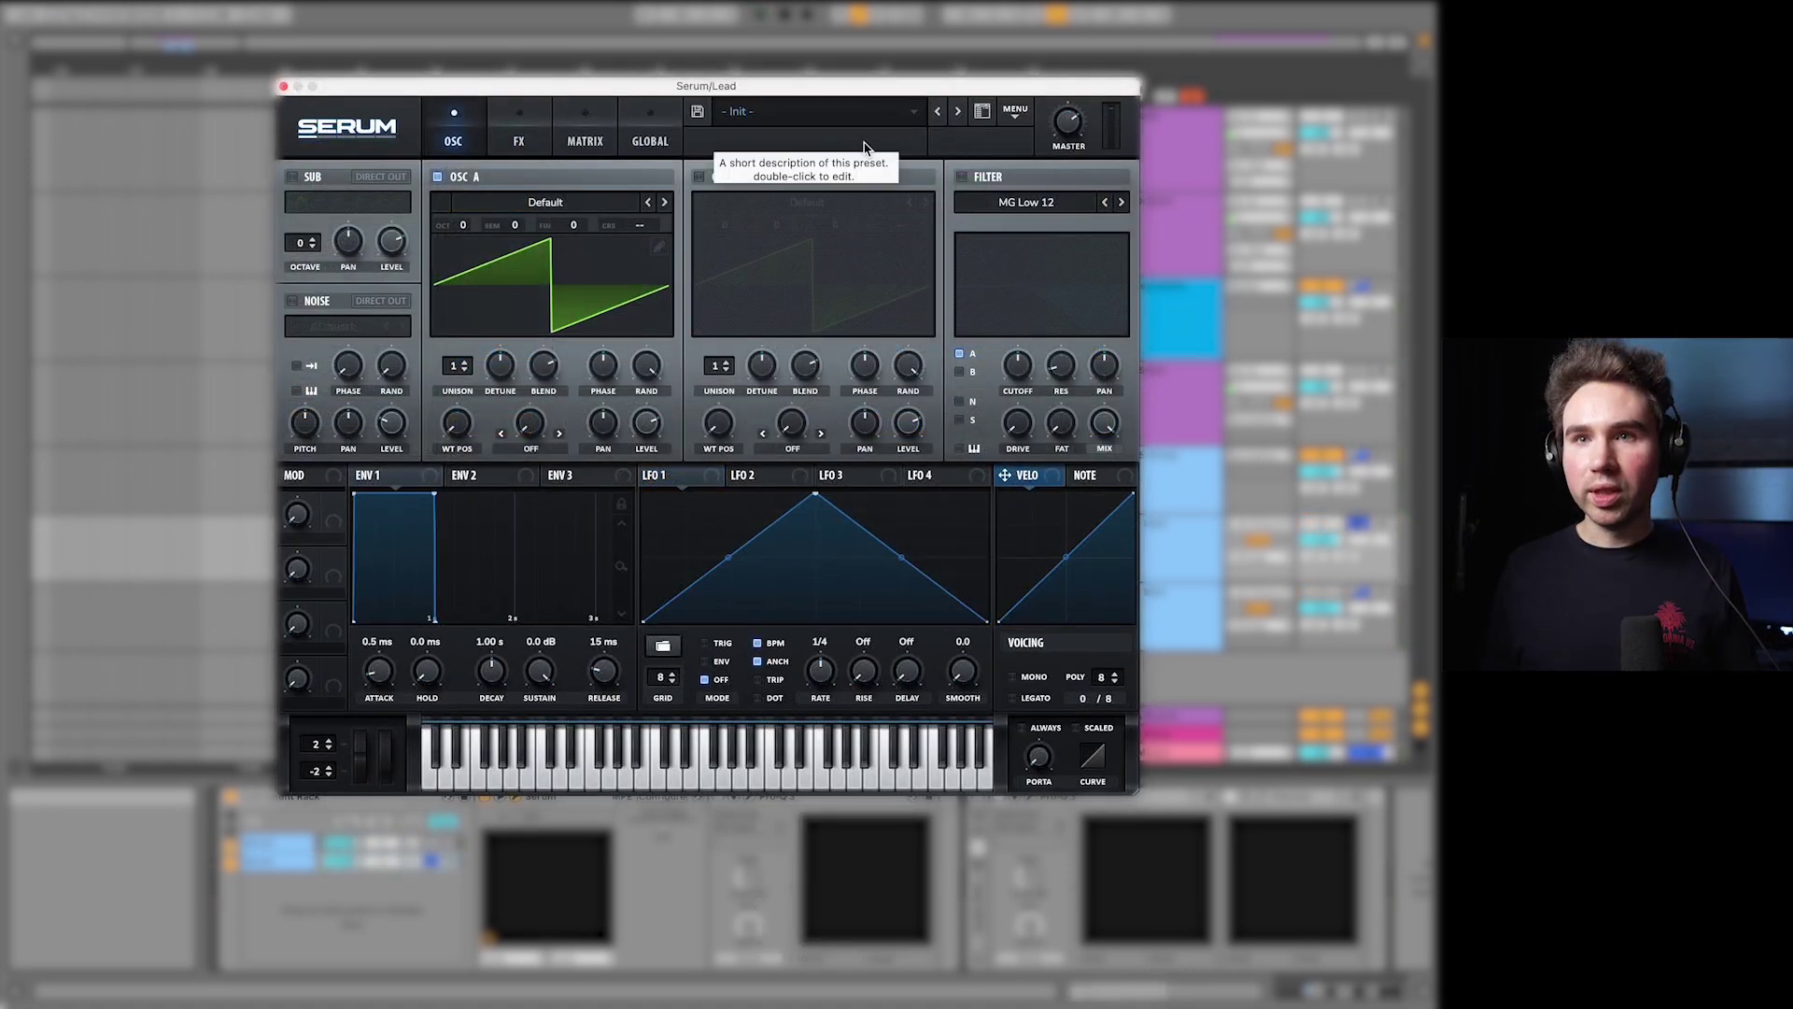
# Step: Enable oscillator B and load the Analog wavetable Basic Shapes into oscillator A
pyautogui.click(698, 177)
pyautogui.click(536, 205)
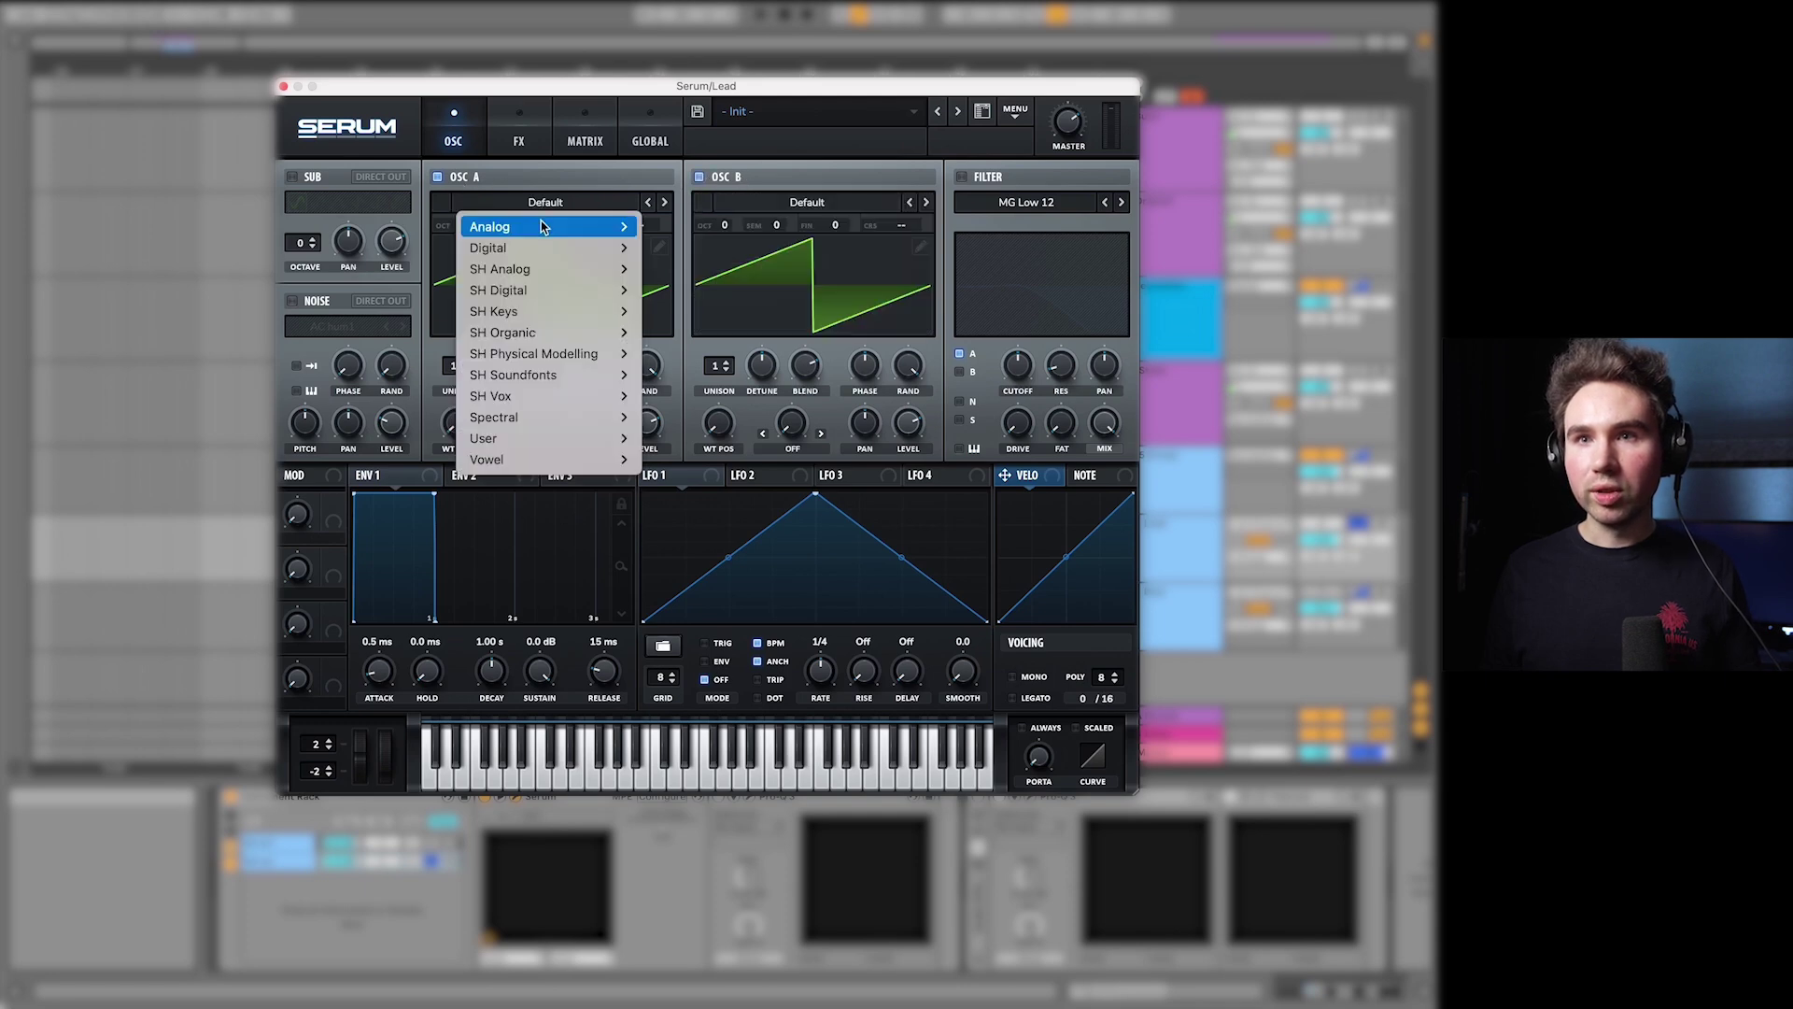
pyautogui.moveTo(598, 227)
pyautogui.click(696, 229)
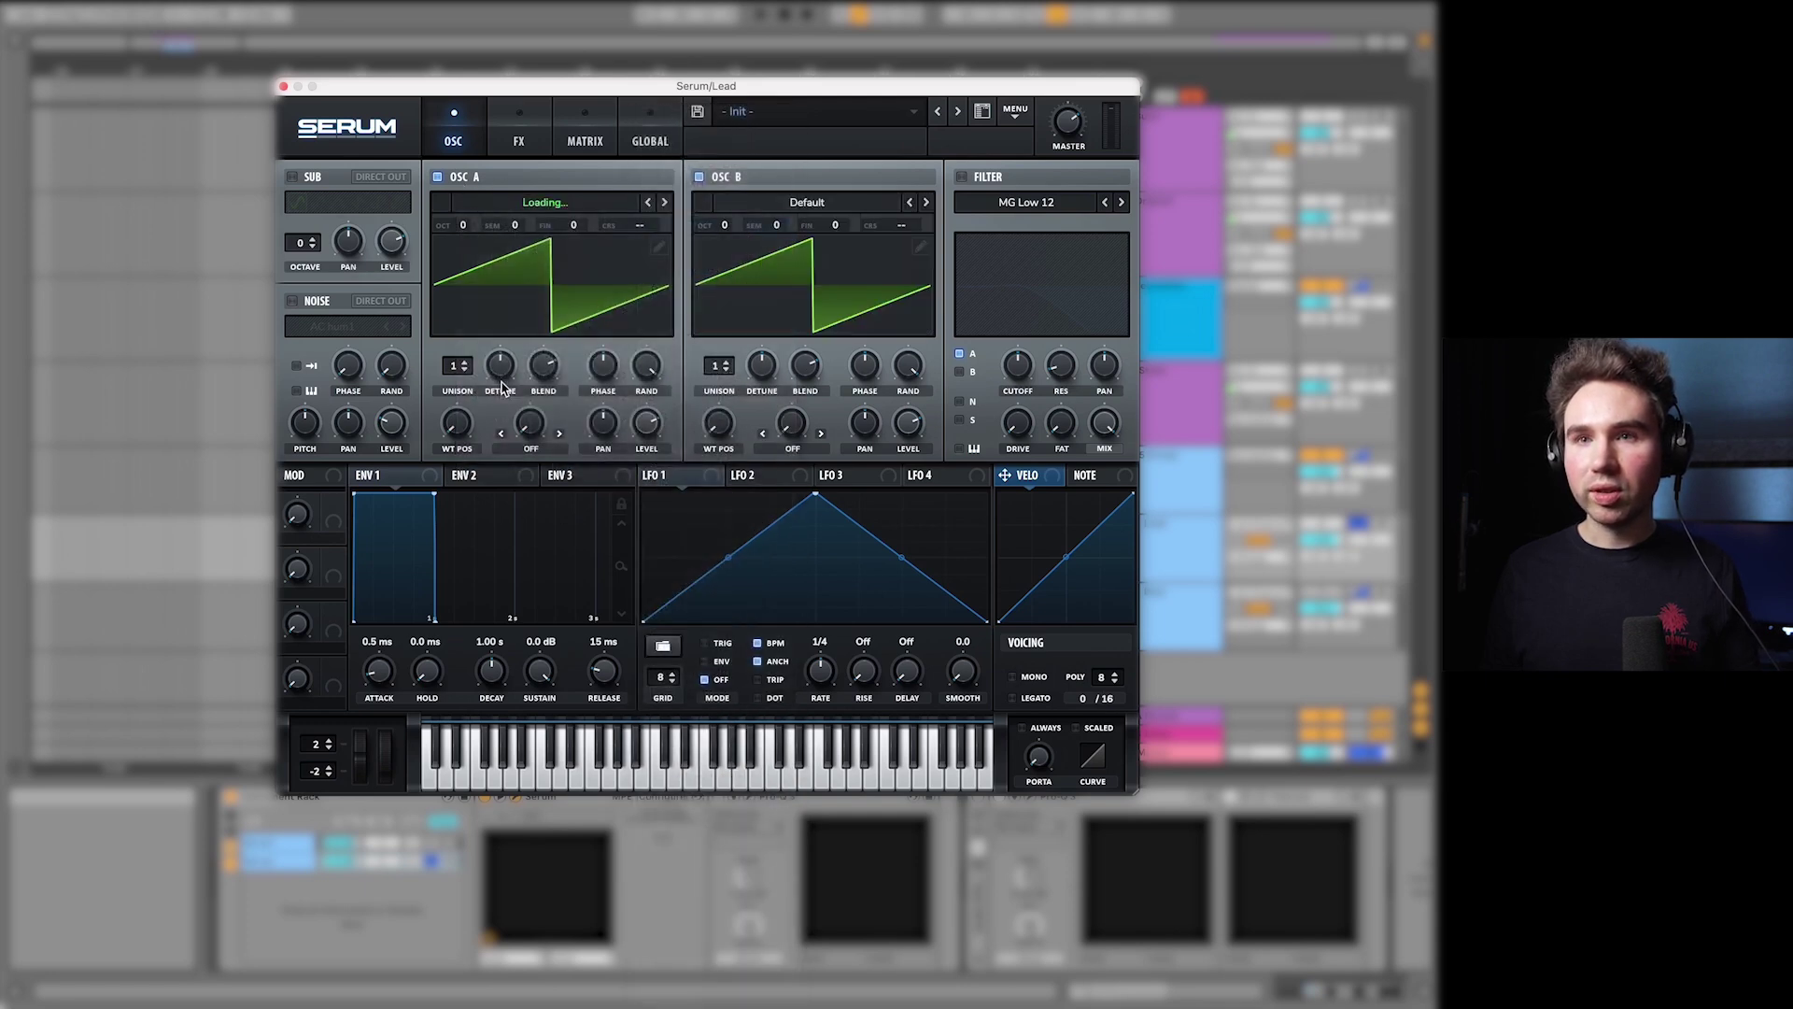
# Step: Load the Spectral wavetable Monster 3 [SL] into oscillator B and lower its level to 0%
pyautogui.click(818, 203)
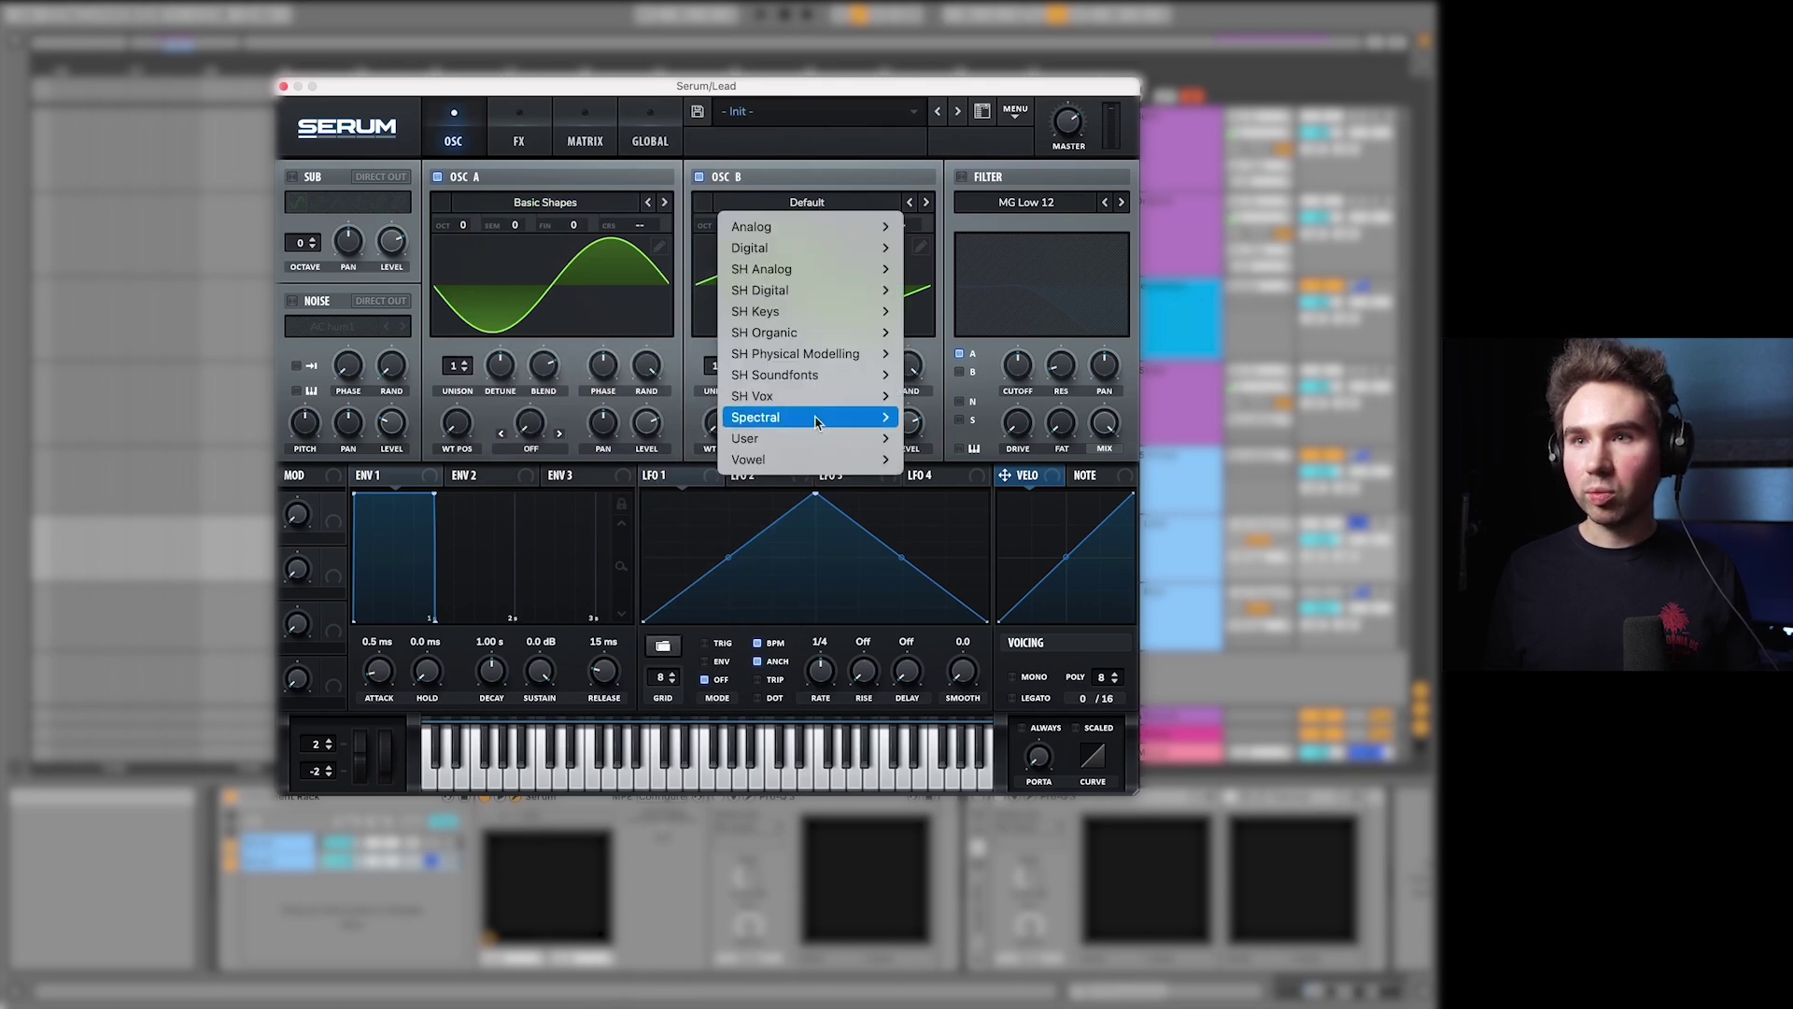
pyautogui.moveTo(816, 420)
pyautogui.click(943, 462)
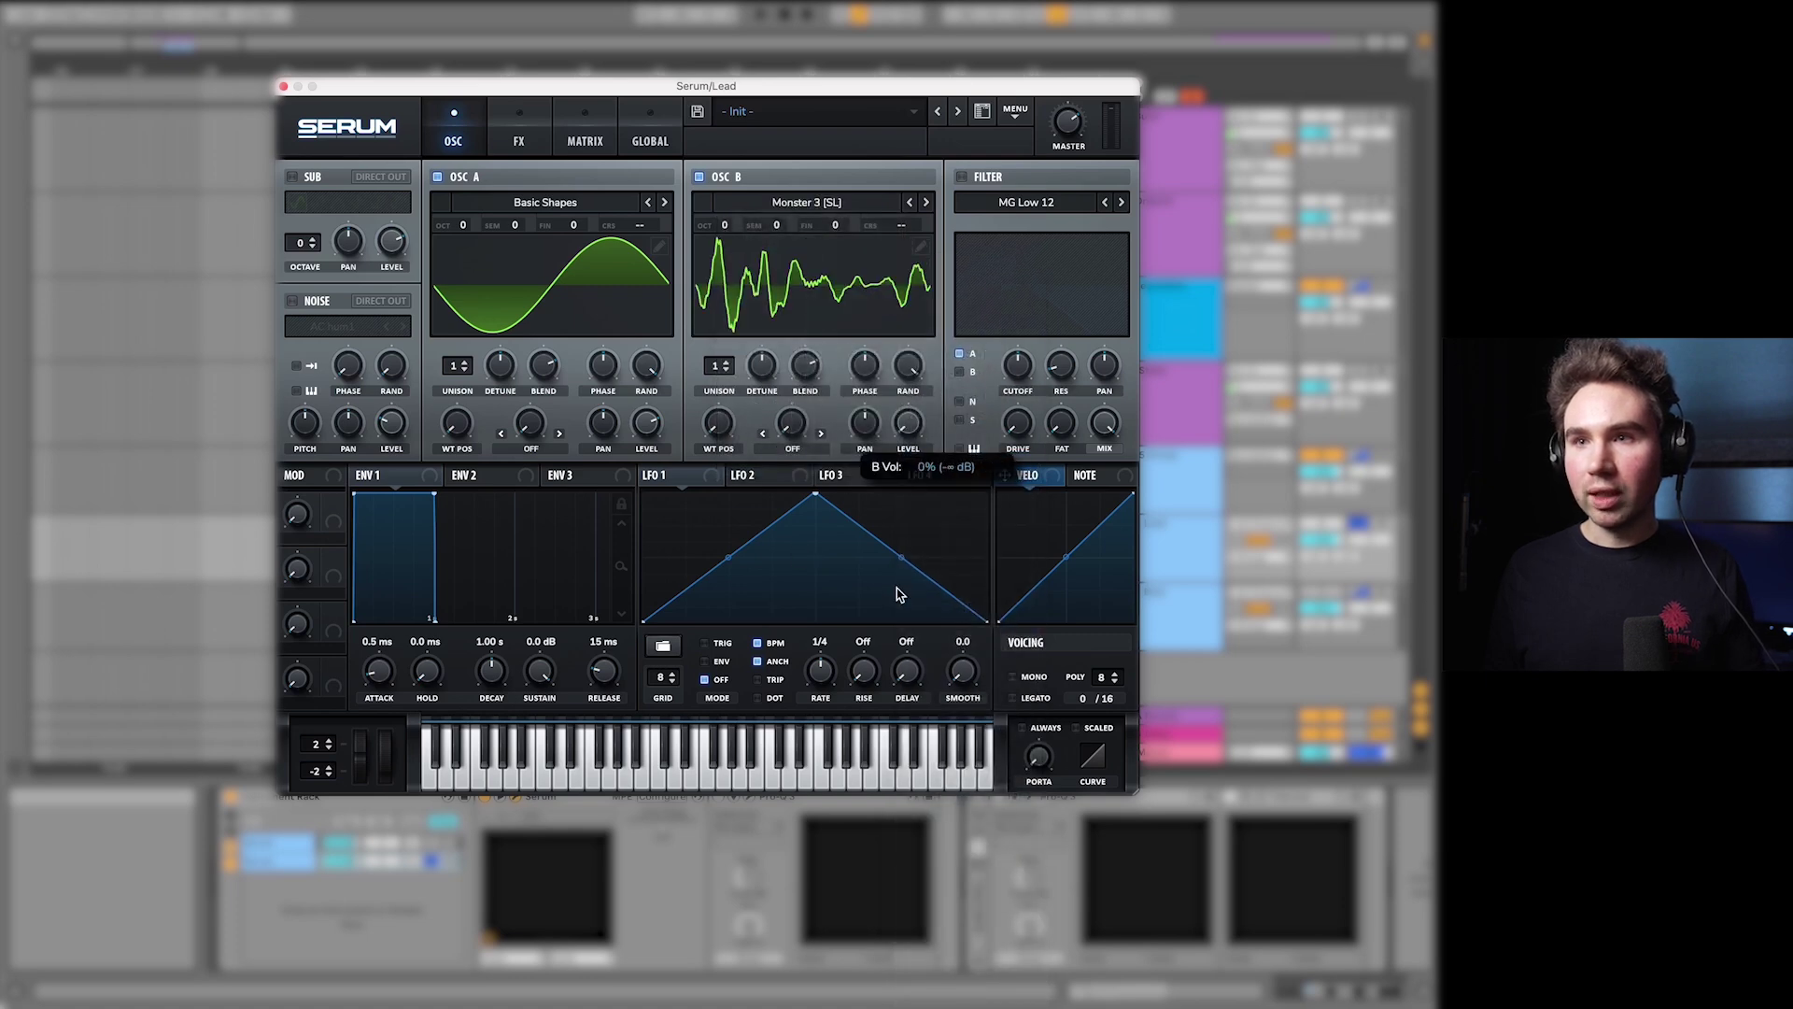
# Step: Set oscillator A's warp to FM (From B) with a raised amount, and tune oscillator B to octave -1 and semitone -7
pyautogui.click(529, 450)
pyautogui.click(560, 852)
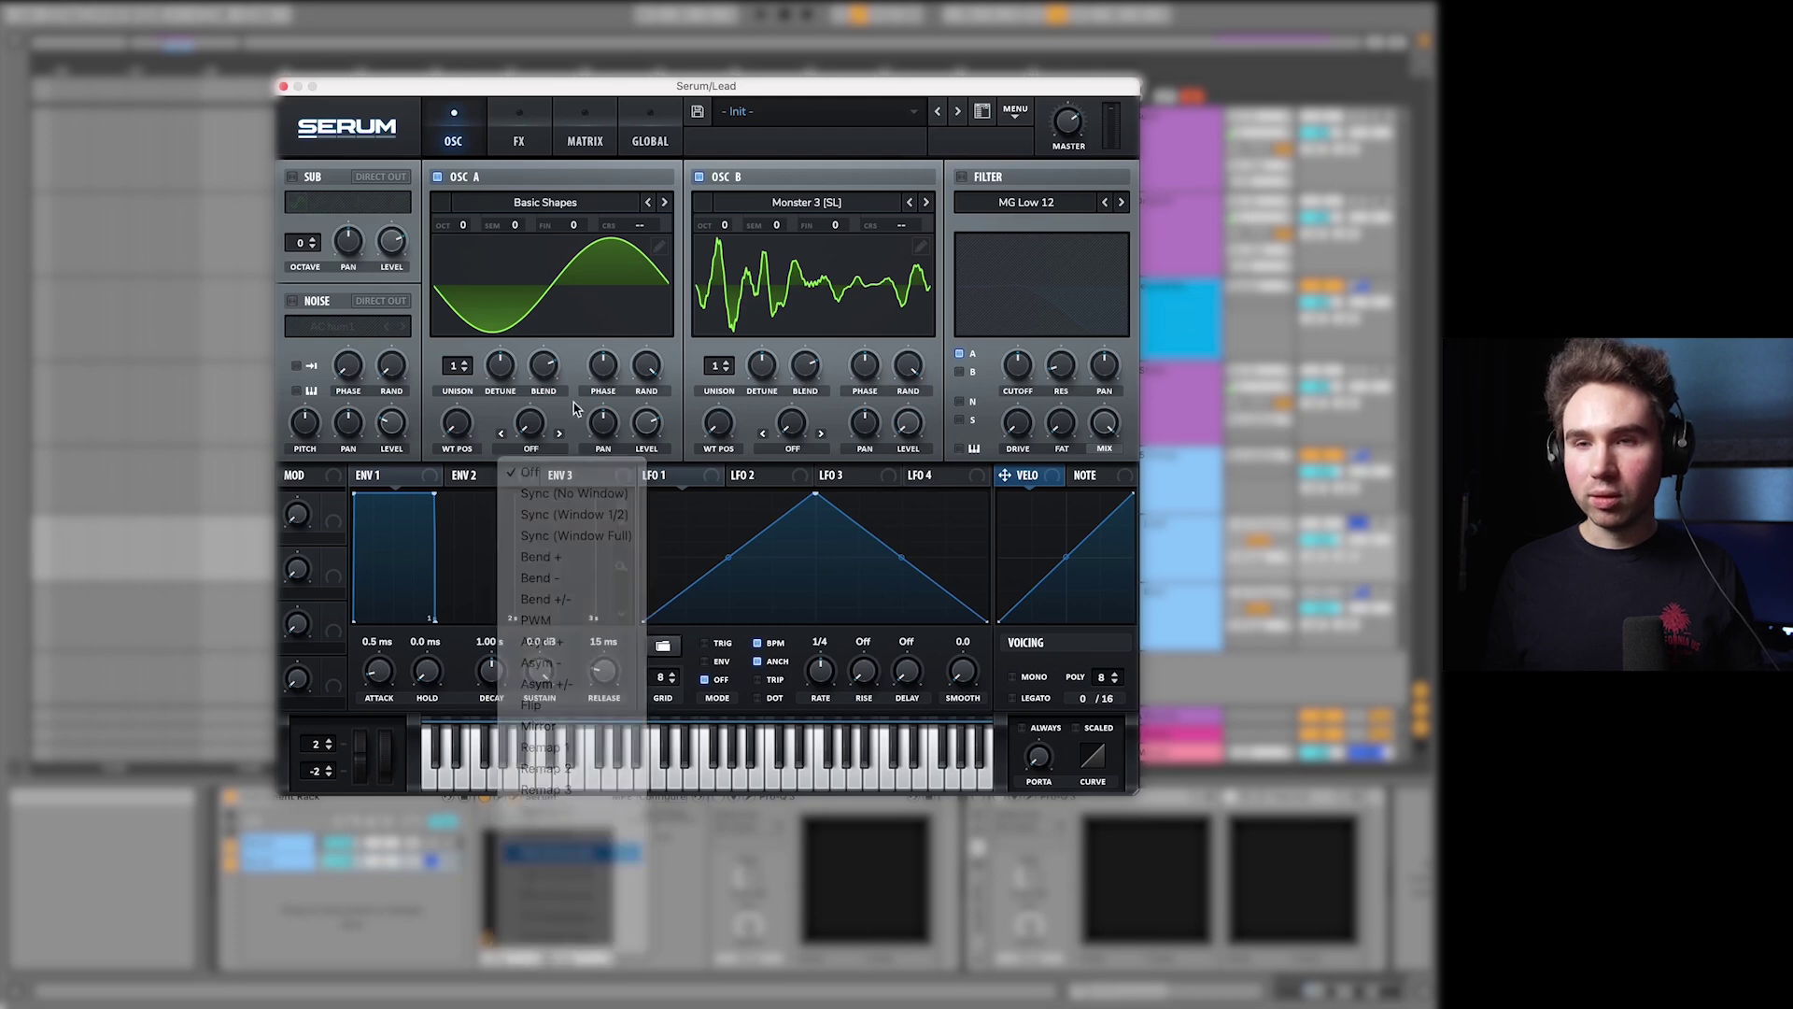
pyautogui.moveTo(545, 431); pyautogui.dragTo(554, 389)
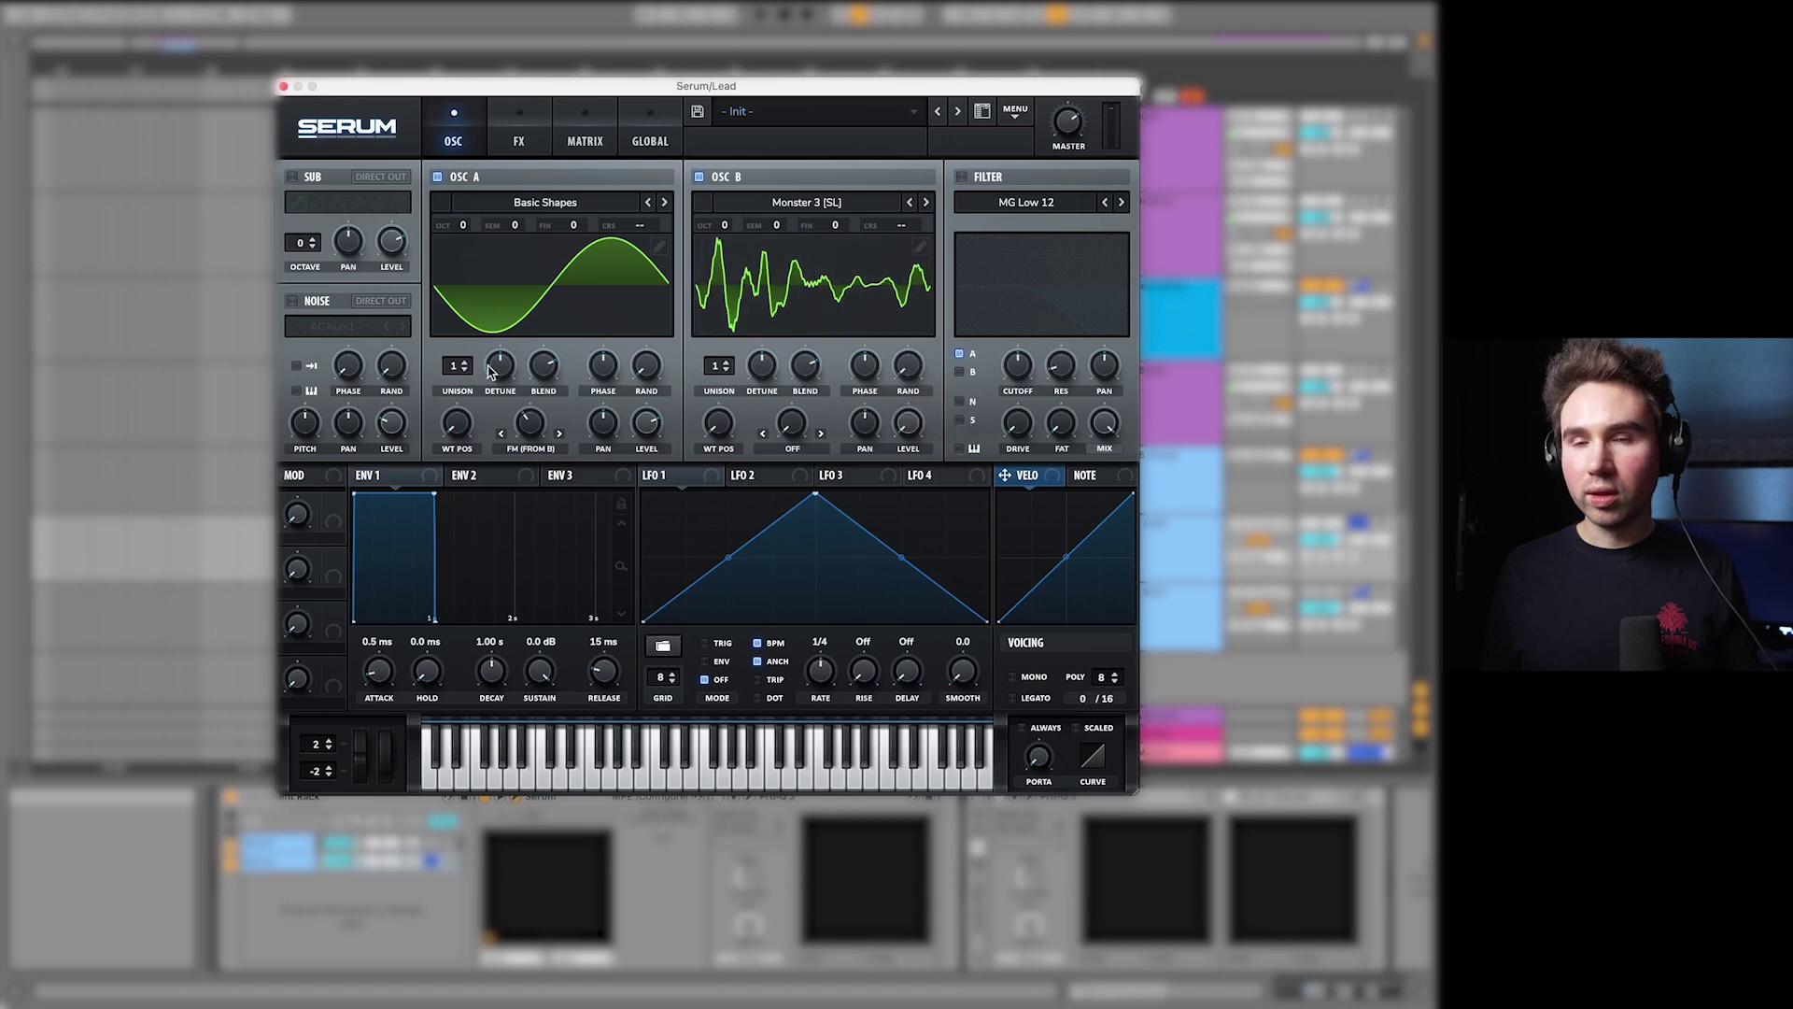
pyautogui.moveTo(726, 231); pyautogui.dragTo(782, 307)
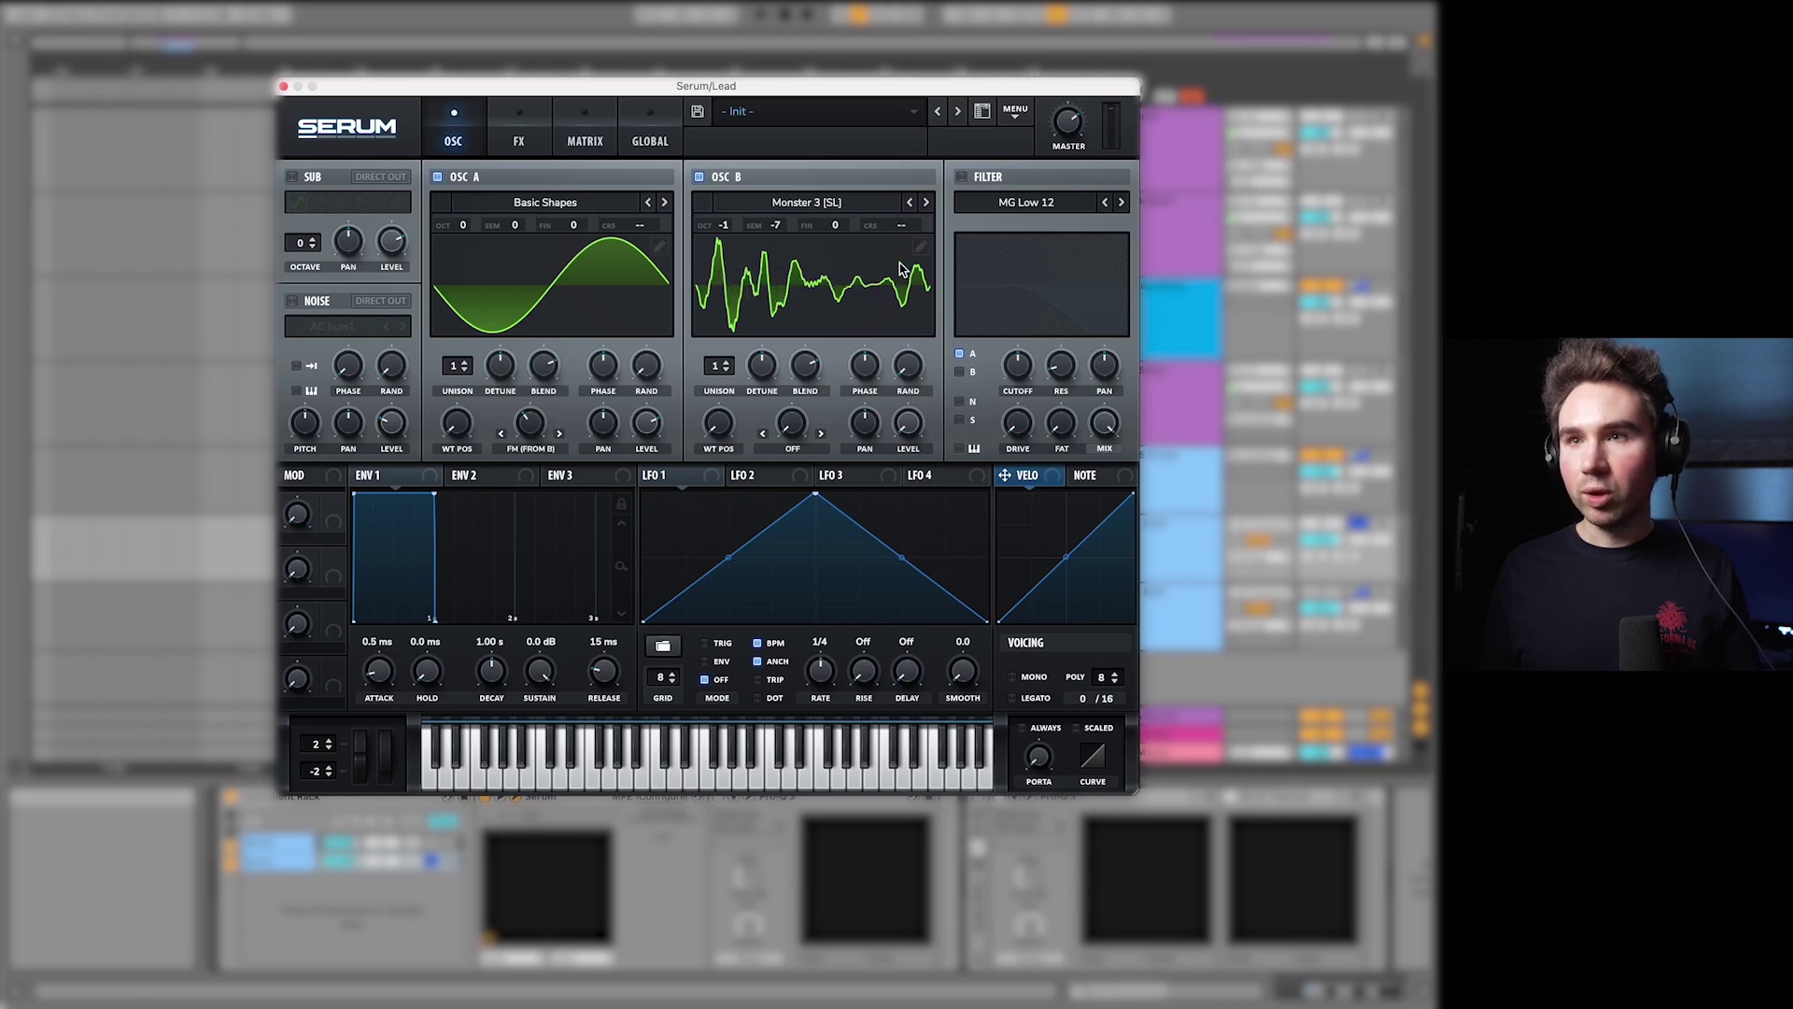
# Step: Enable the filter for both oscillators with its mix lowered, and assign LFO 1 to the filter drive and oscillator A's level
pyautogui.click(964, 176)
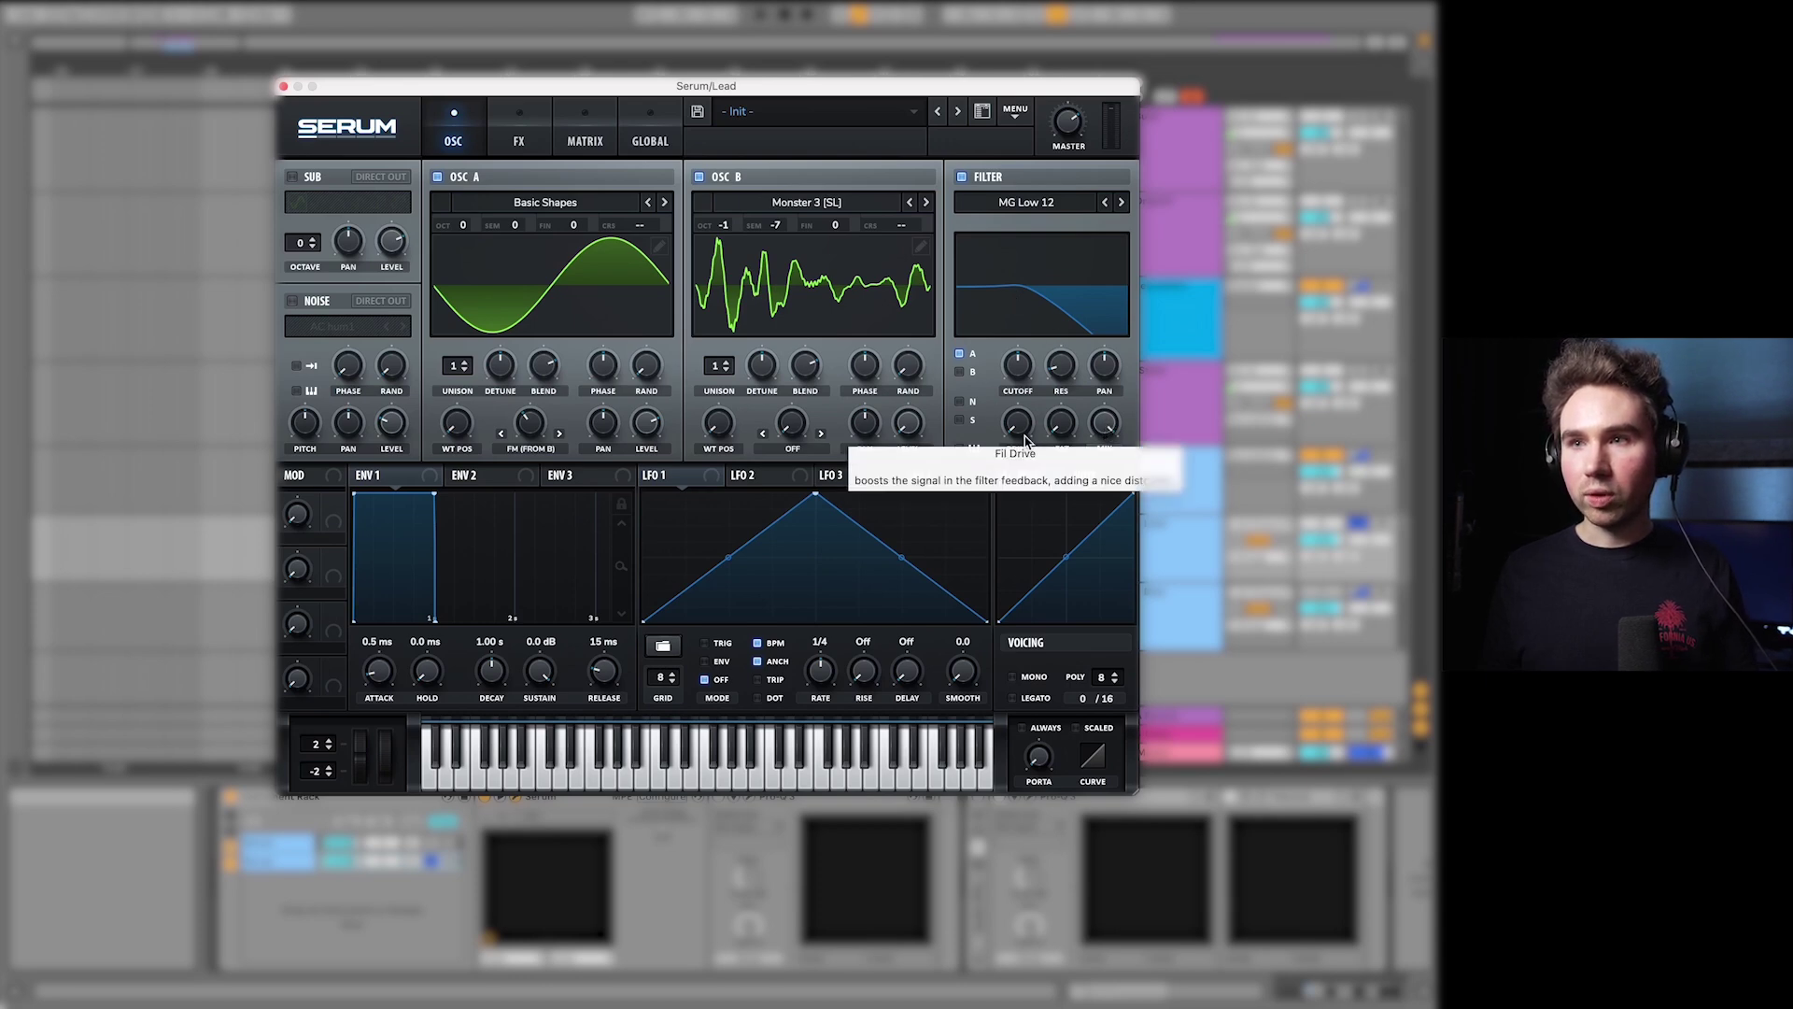
pyautogui.moveTo(1104, 424); pyautogui.dragTo(1094, 647)
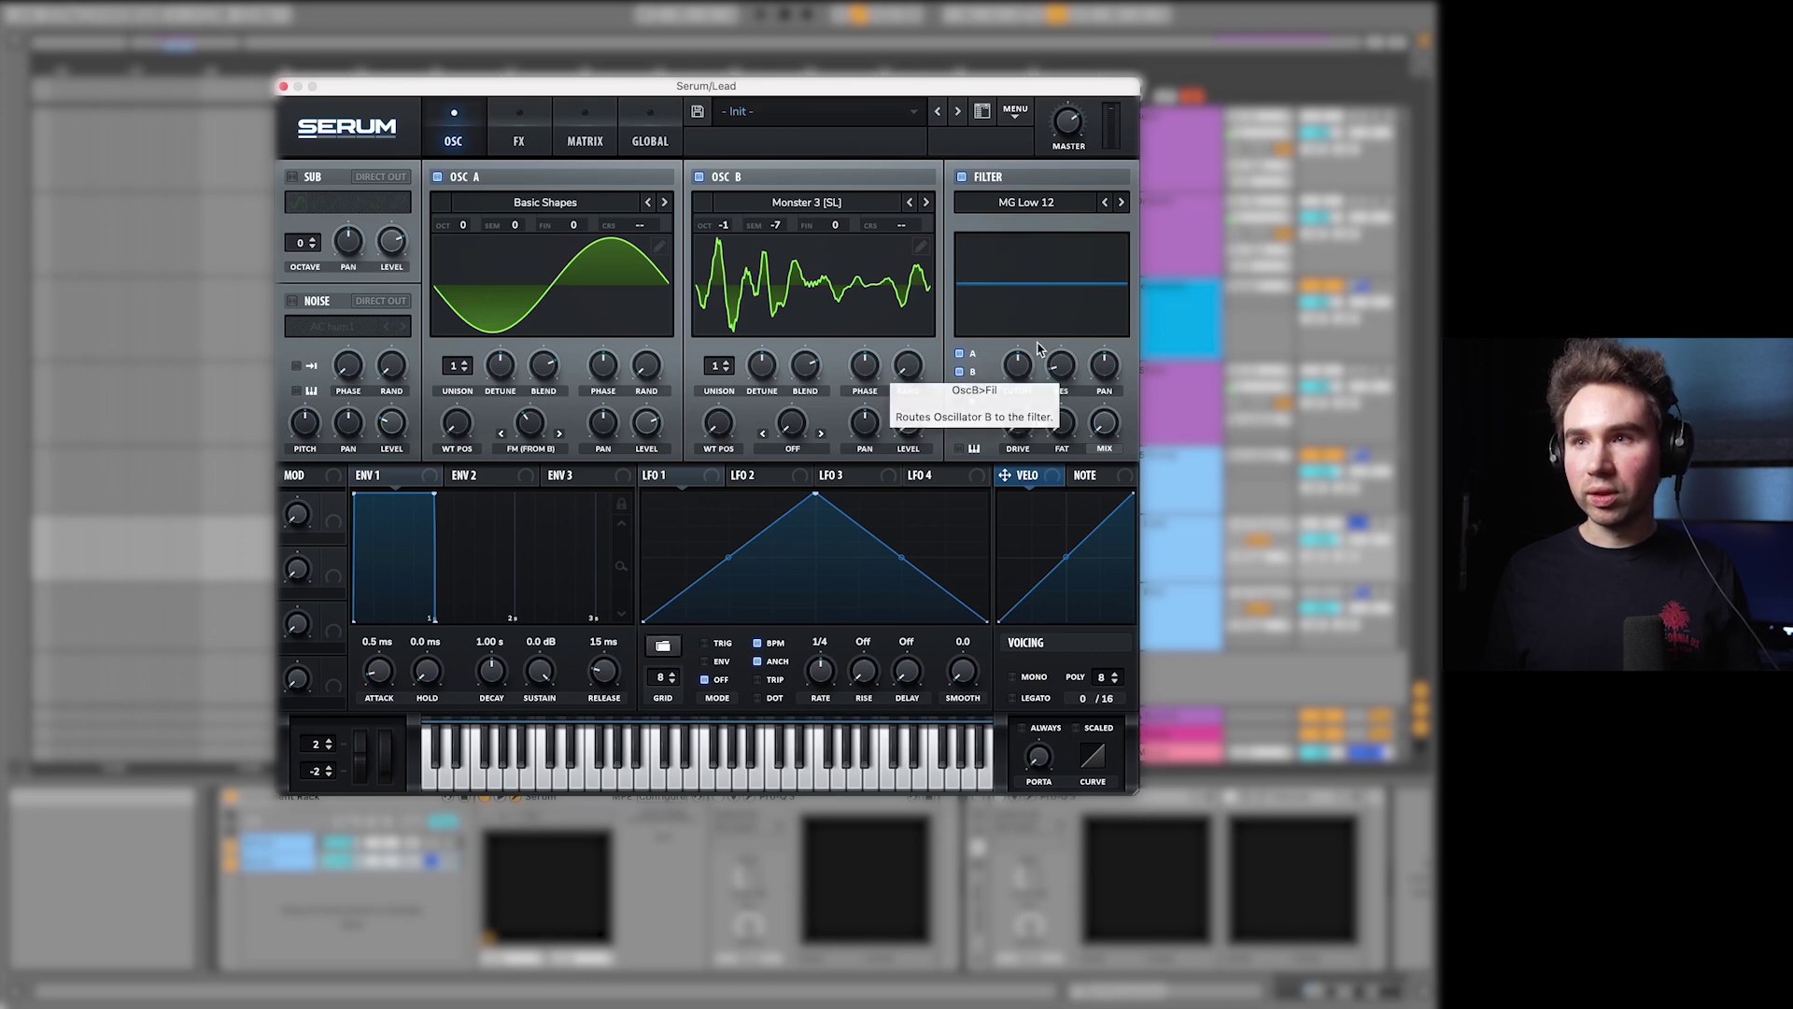
pyautogui.moveTo(679, 483); pyautogui.dragTo(996, 461)
pyautogui.moveTo(647, 474); pyautogui.dragTo(643, 347)
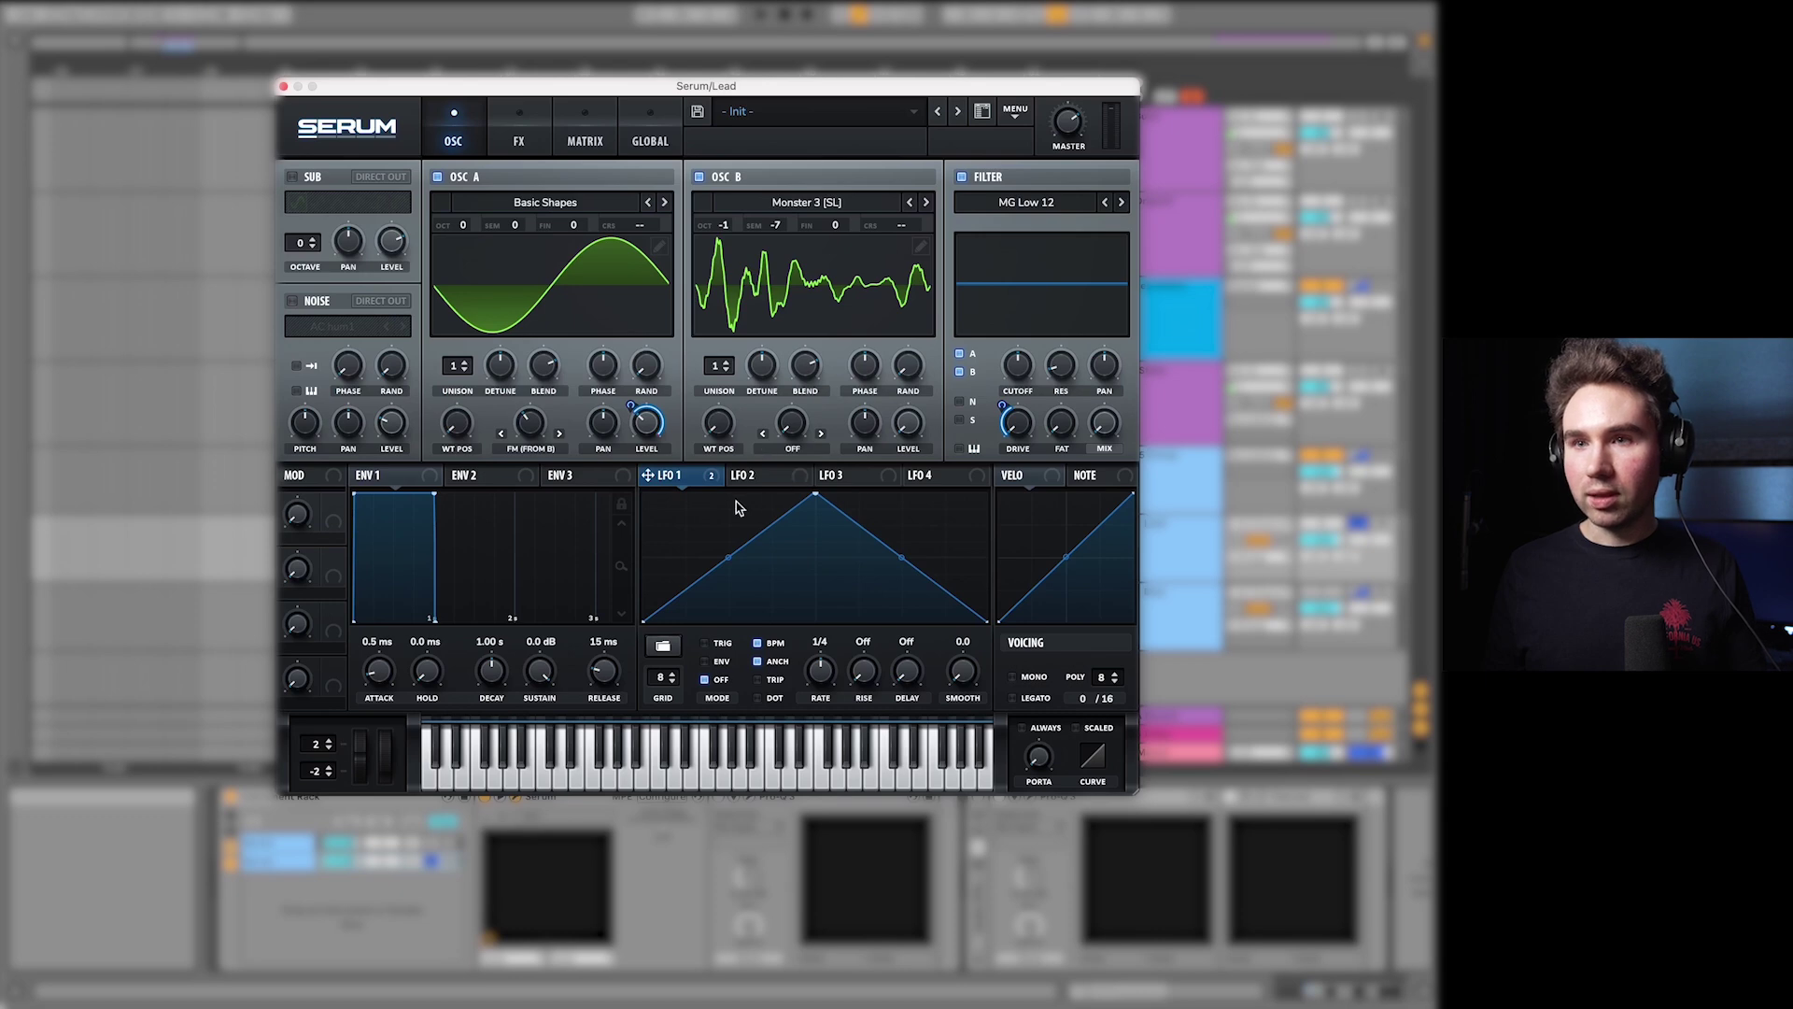
# Step: Reshape LFO 1 with an earlier peak and an outward-curved fall, and run it in envelope mode without BPM sync at 3.7 Hz
pyautogui.moveTo(818, 495); pyautogui.dragTo(757, 478)
pyautogui.moveTo(871, 558); pyautogui.dragTo(878, 514)
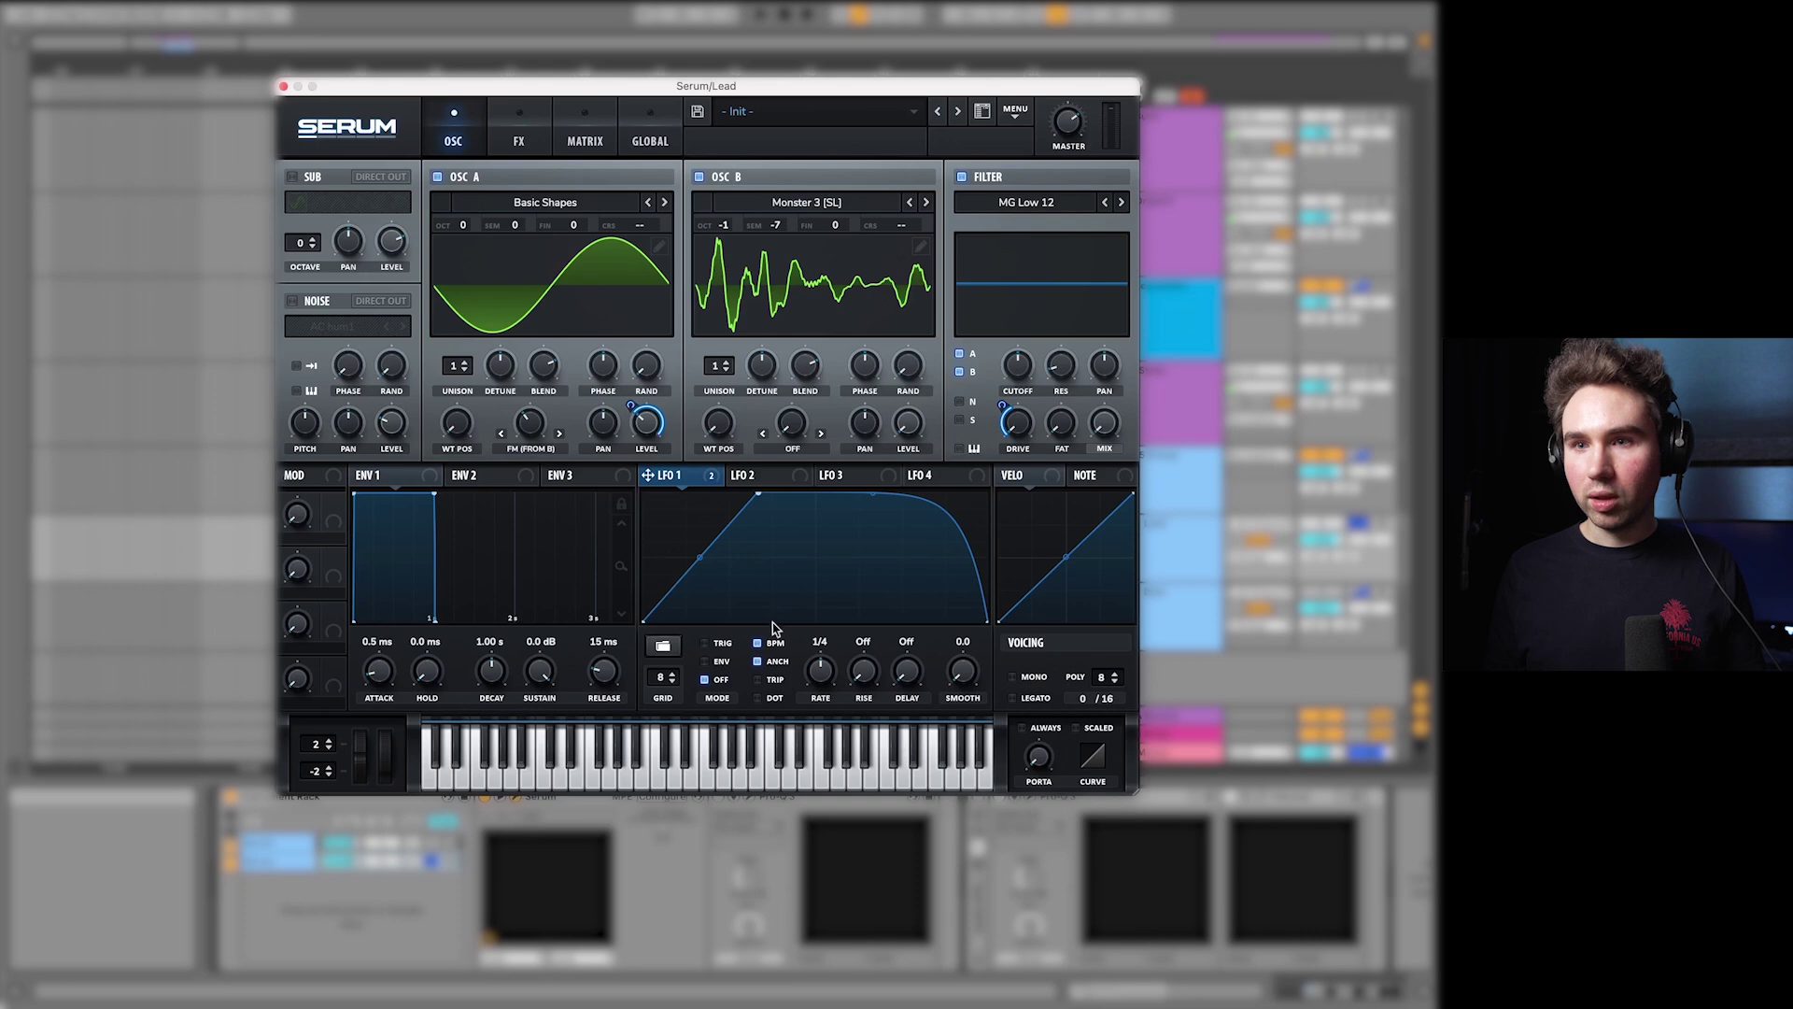
pyautogui.click(759, 644)
pyautogui.scroll(2, 820, 689)
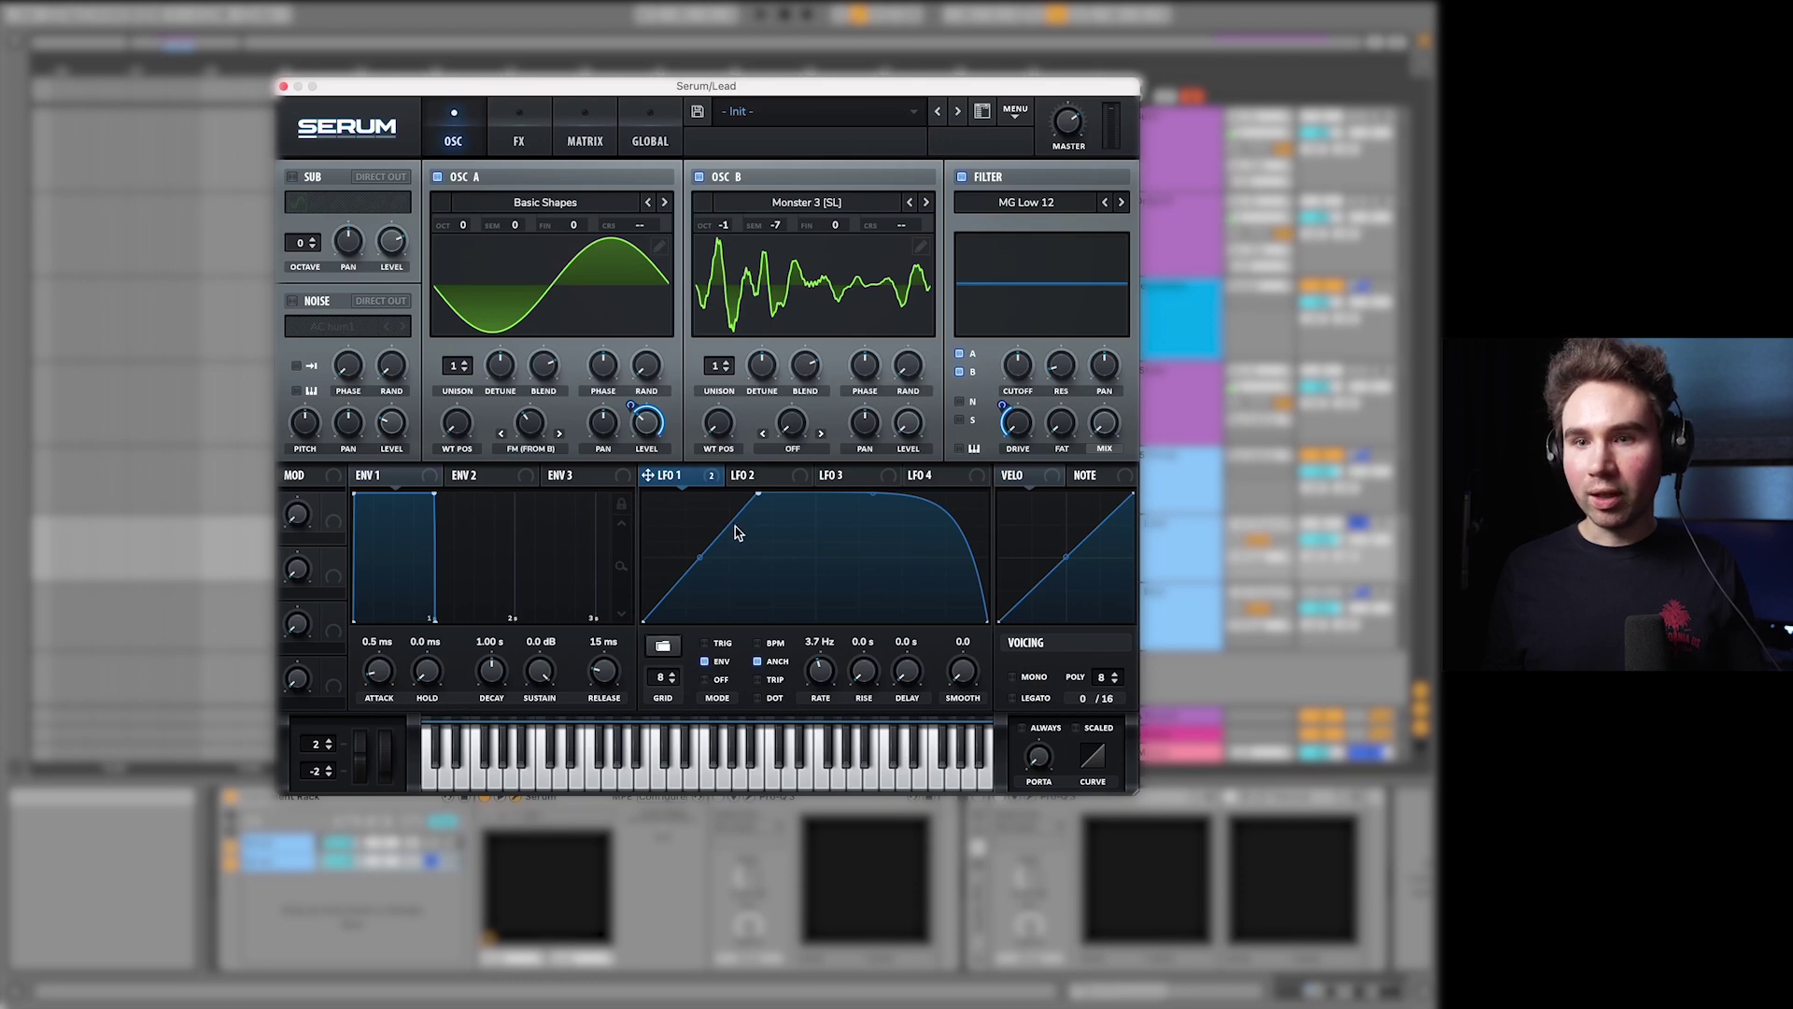
pyautogui.moveTo(1062, 142)
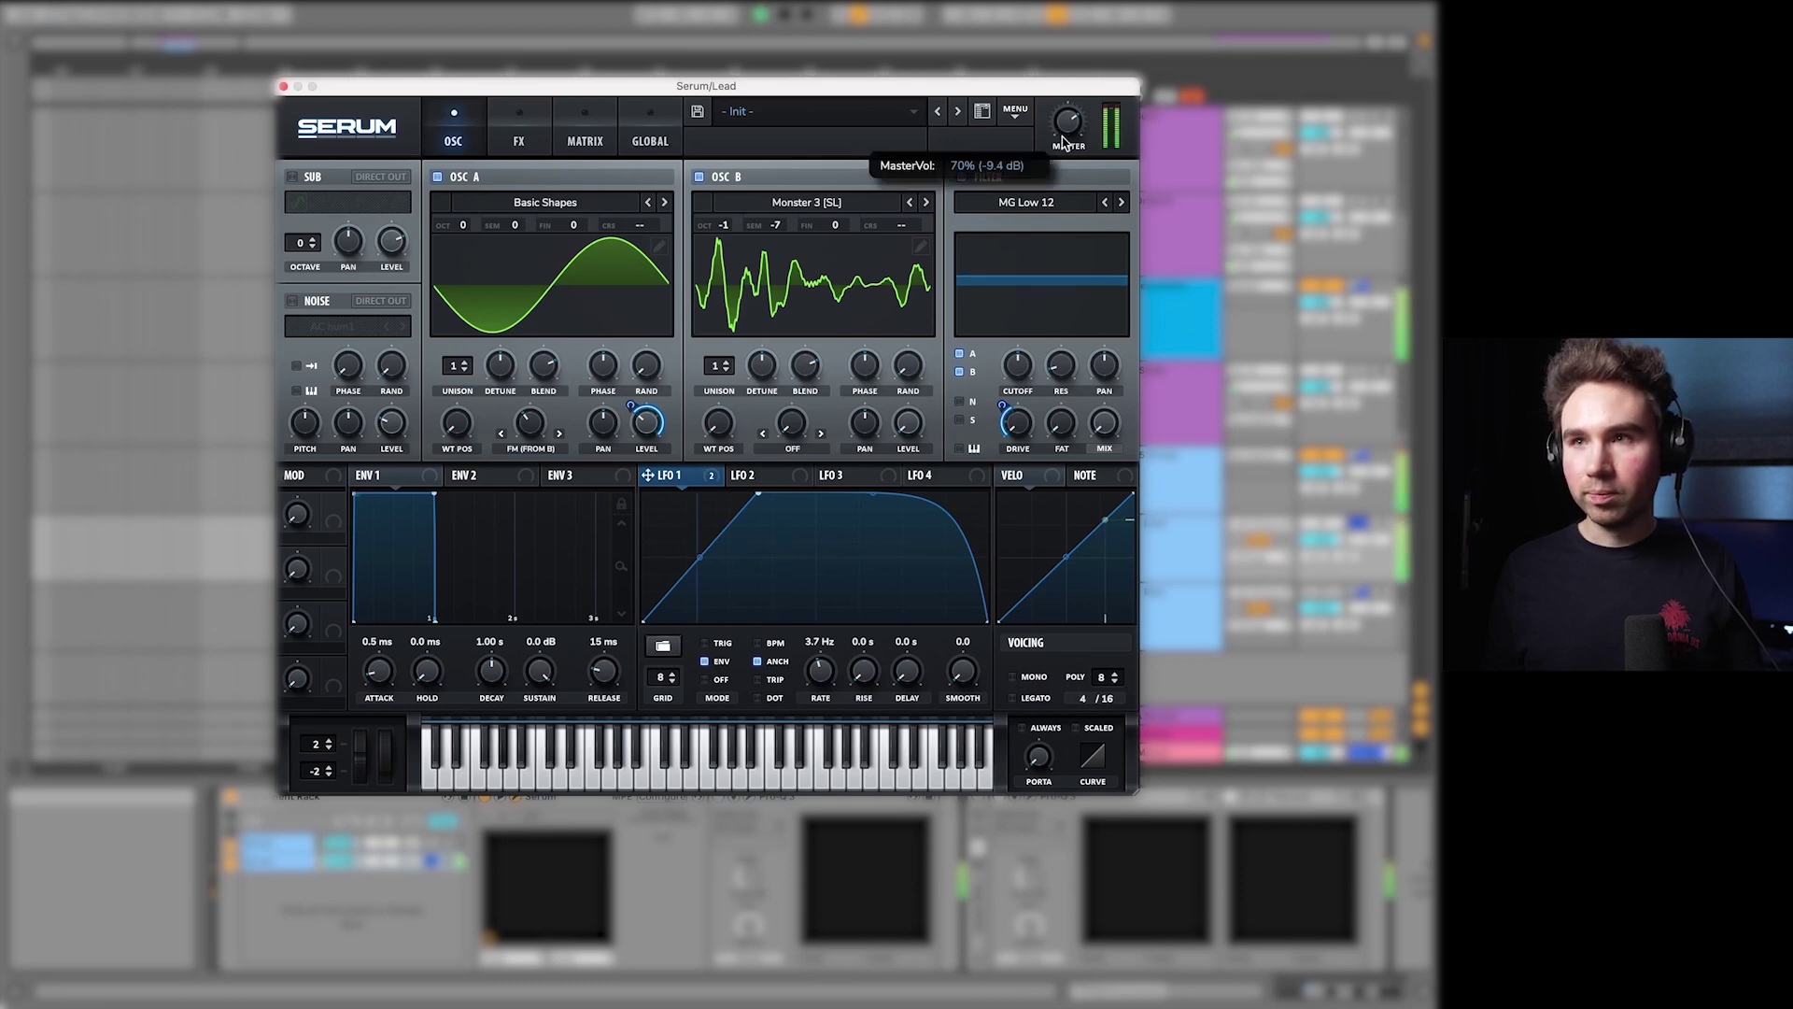
# Step: Set oscillator B's warp mode to Bend + and adjust the warp amount while playing the part
pyautogui.click(790, 452)
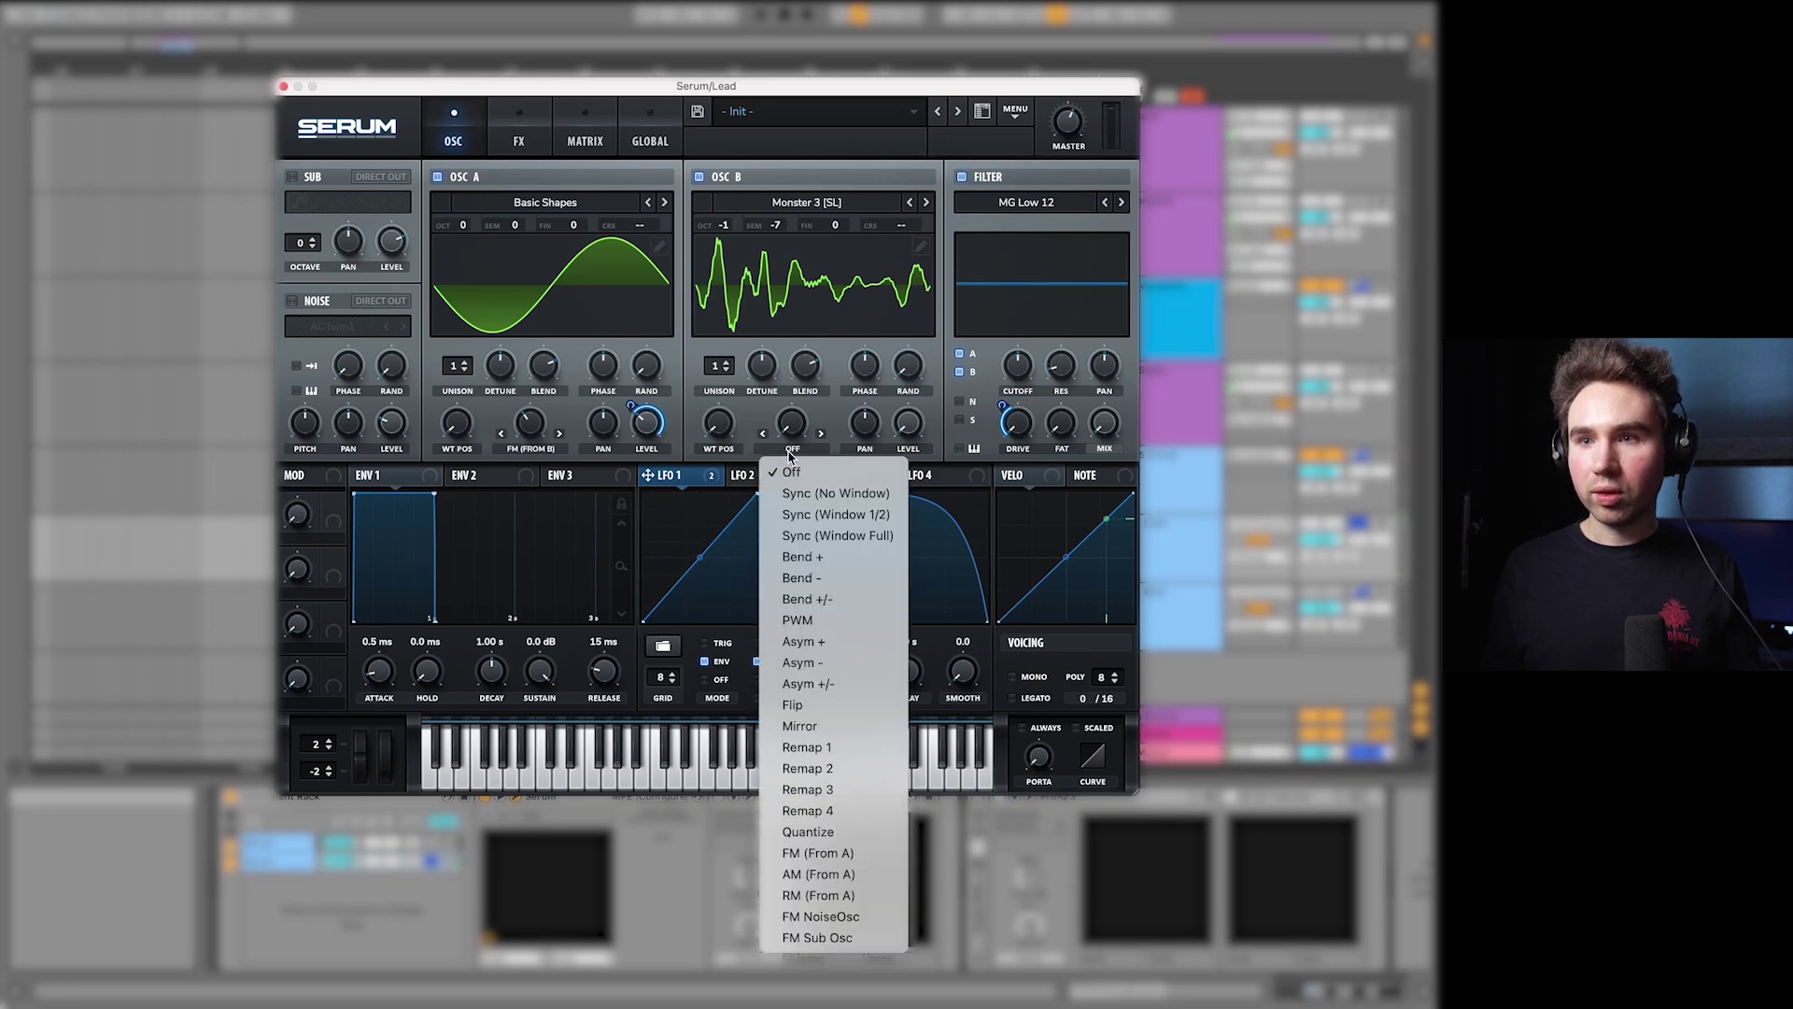
pyautogui.click(819, 558)
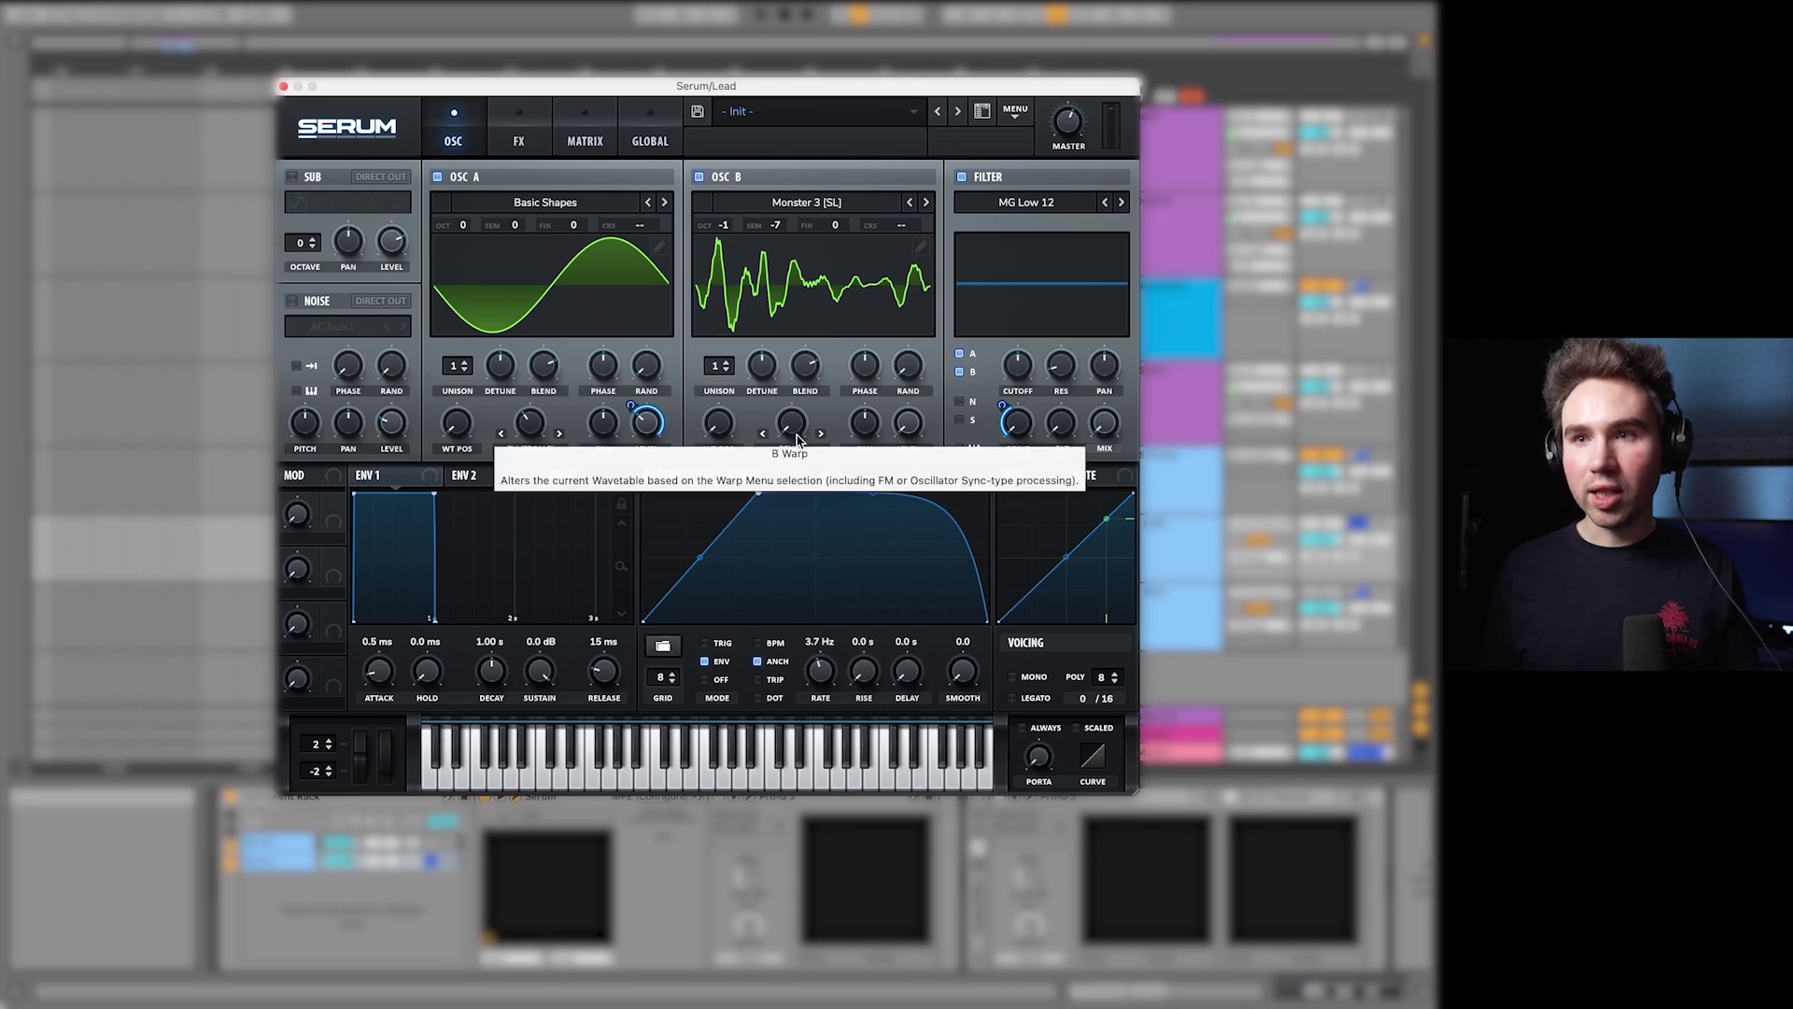
pyautogui.press('space')
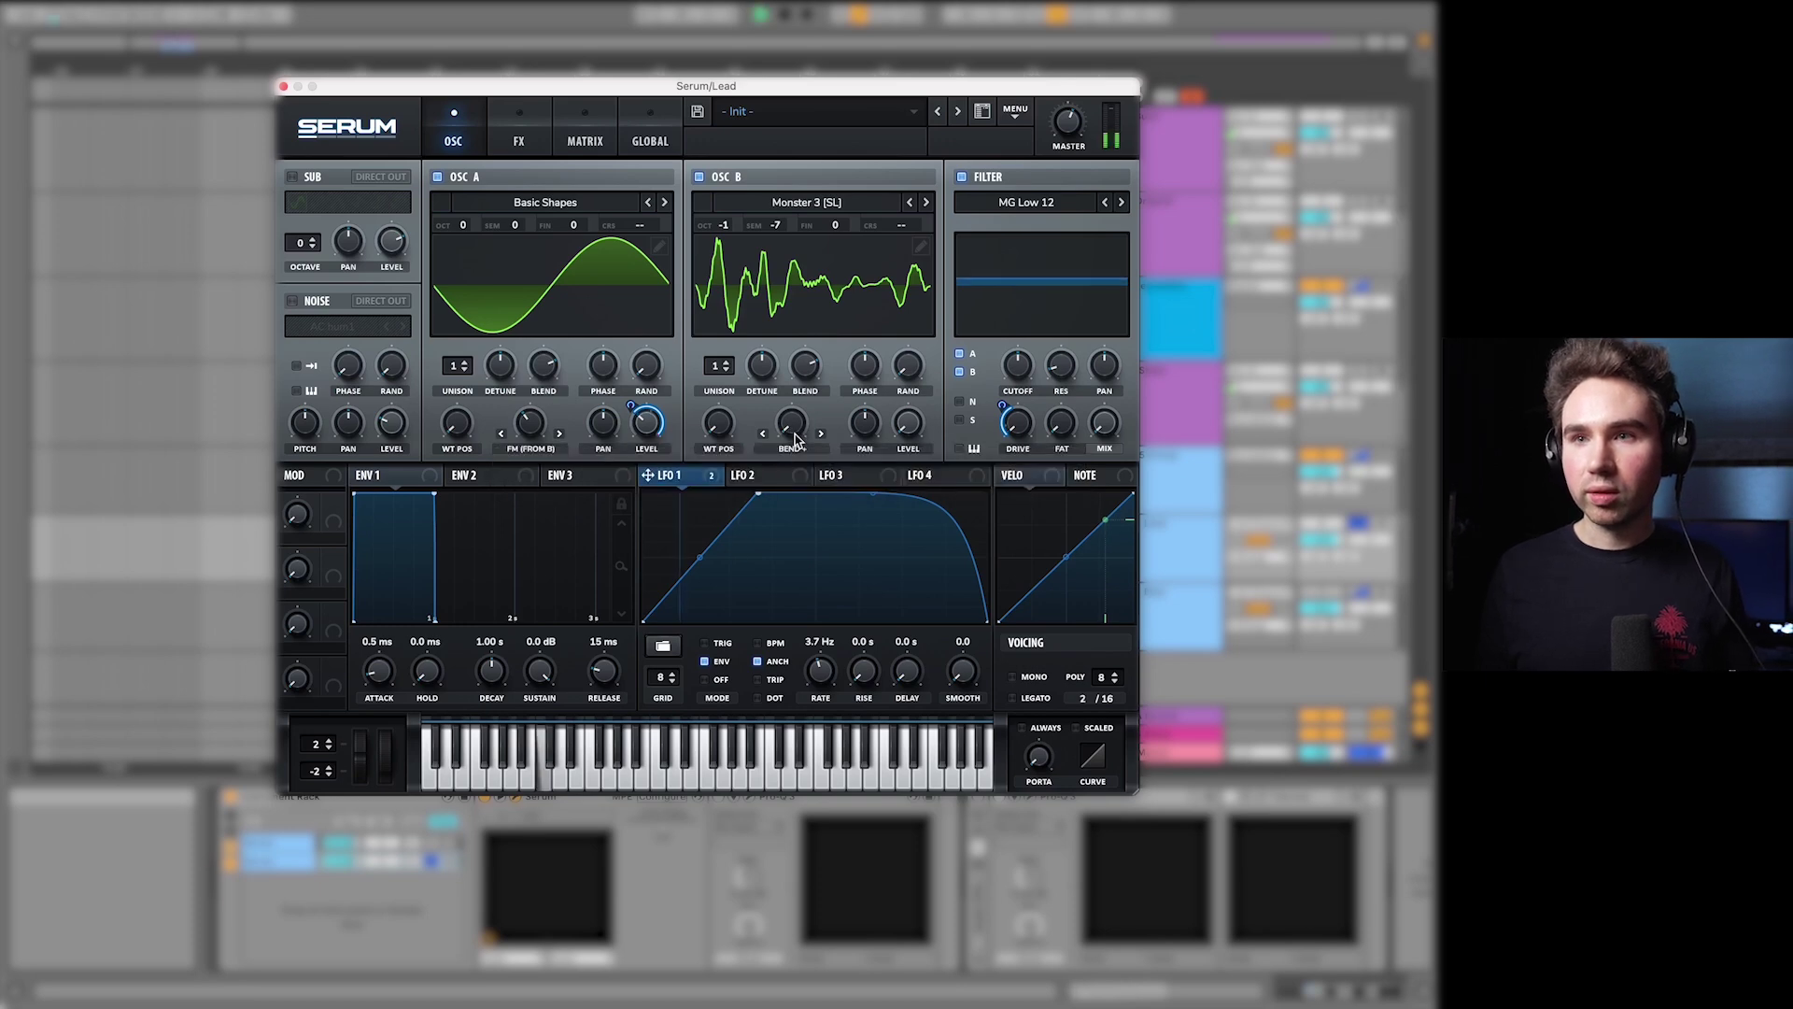
pyautogui.moveTo(793, 439); pyautogui.dragTo(828, 338)
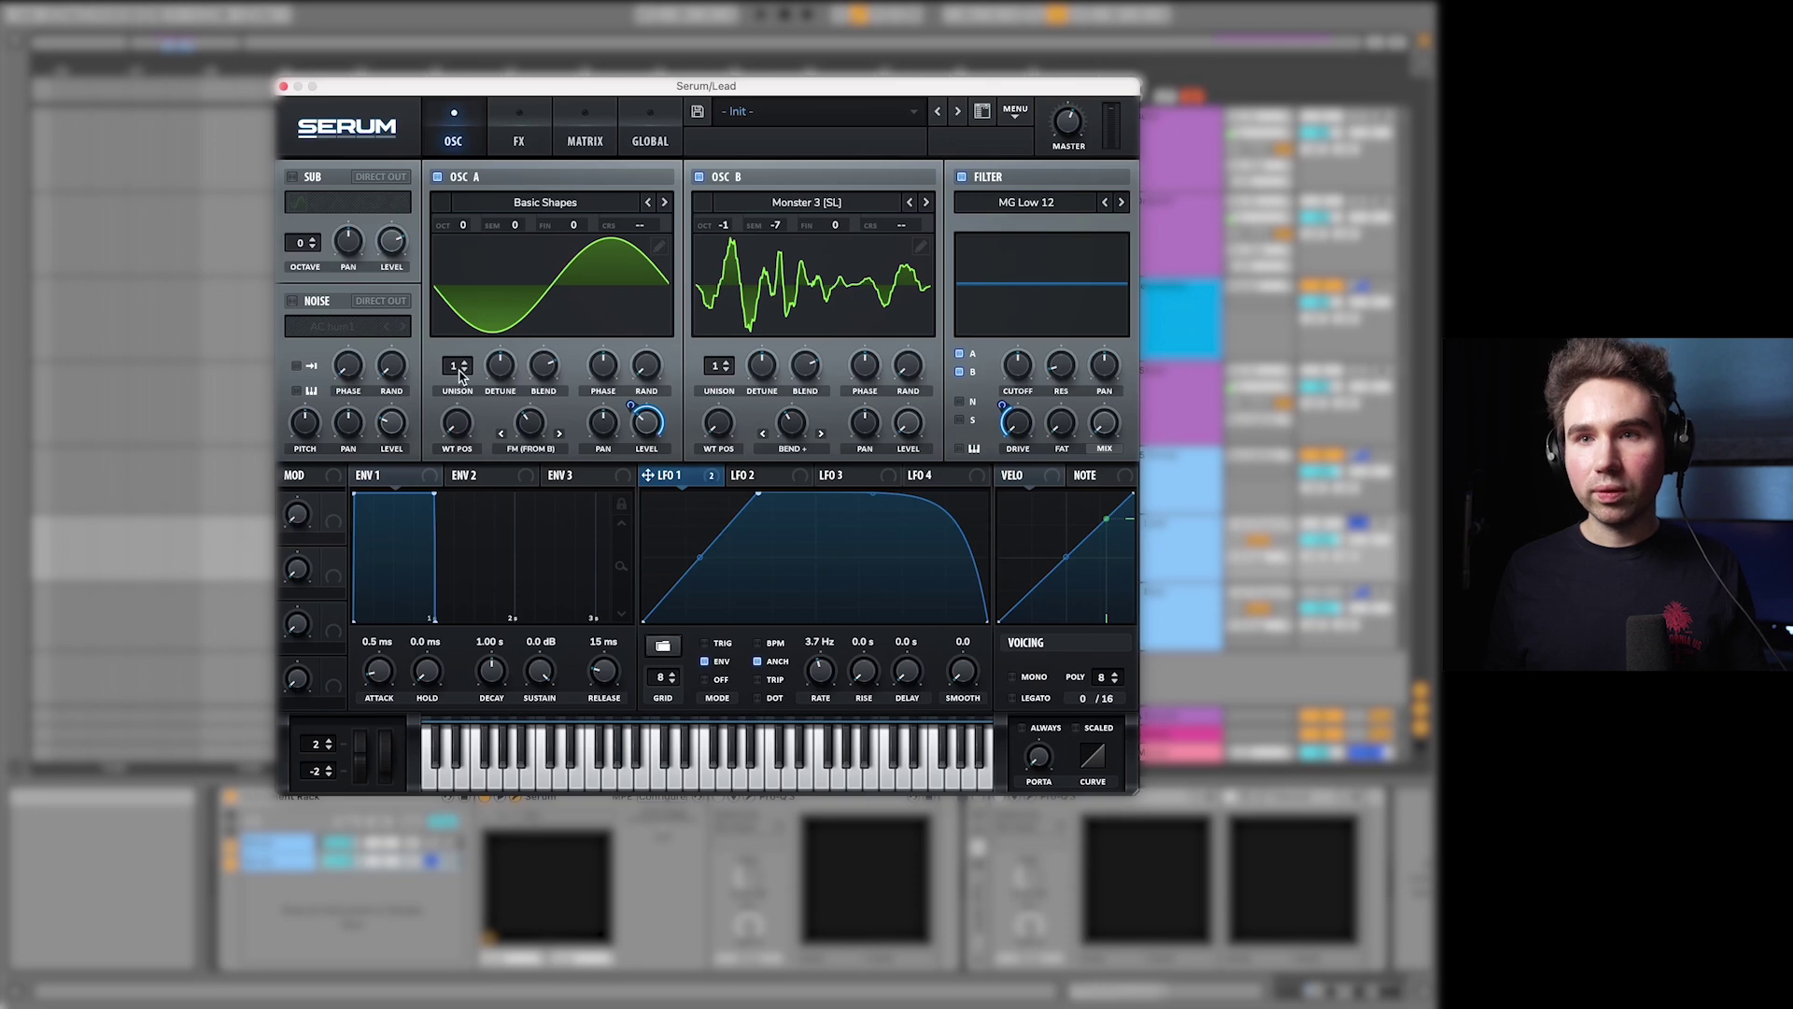
# Step: Set oscillator A's unison to 2 voices with a detune of 0.03, and open the effects page
pyautogui.moveTo(460, 372); pyautogui.dragTo(459, 366)
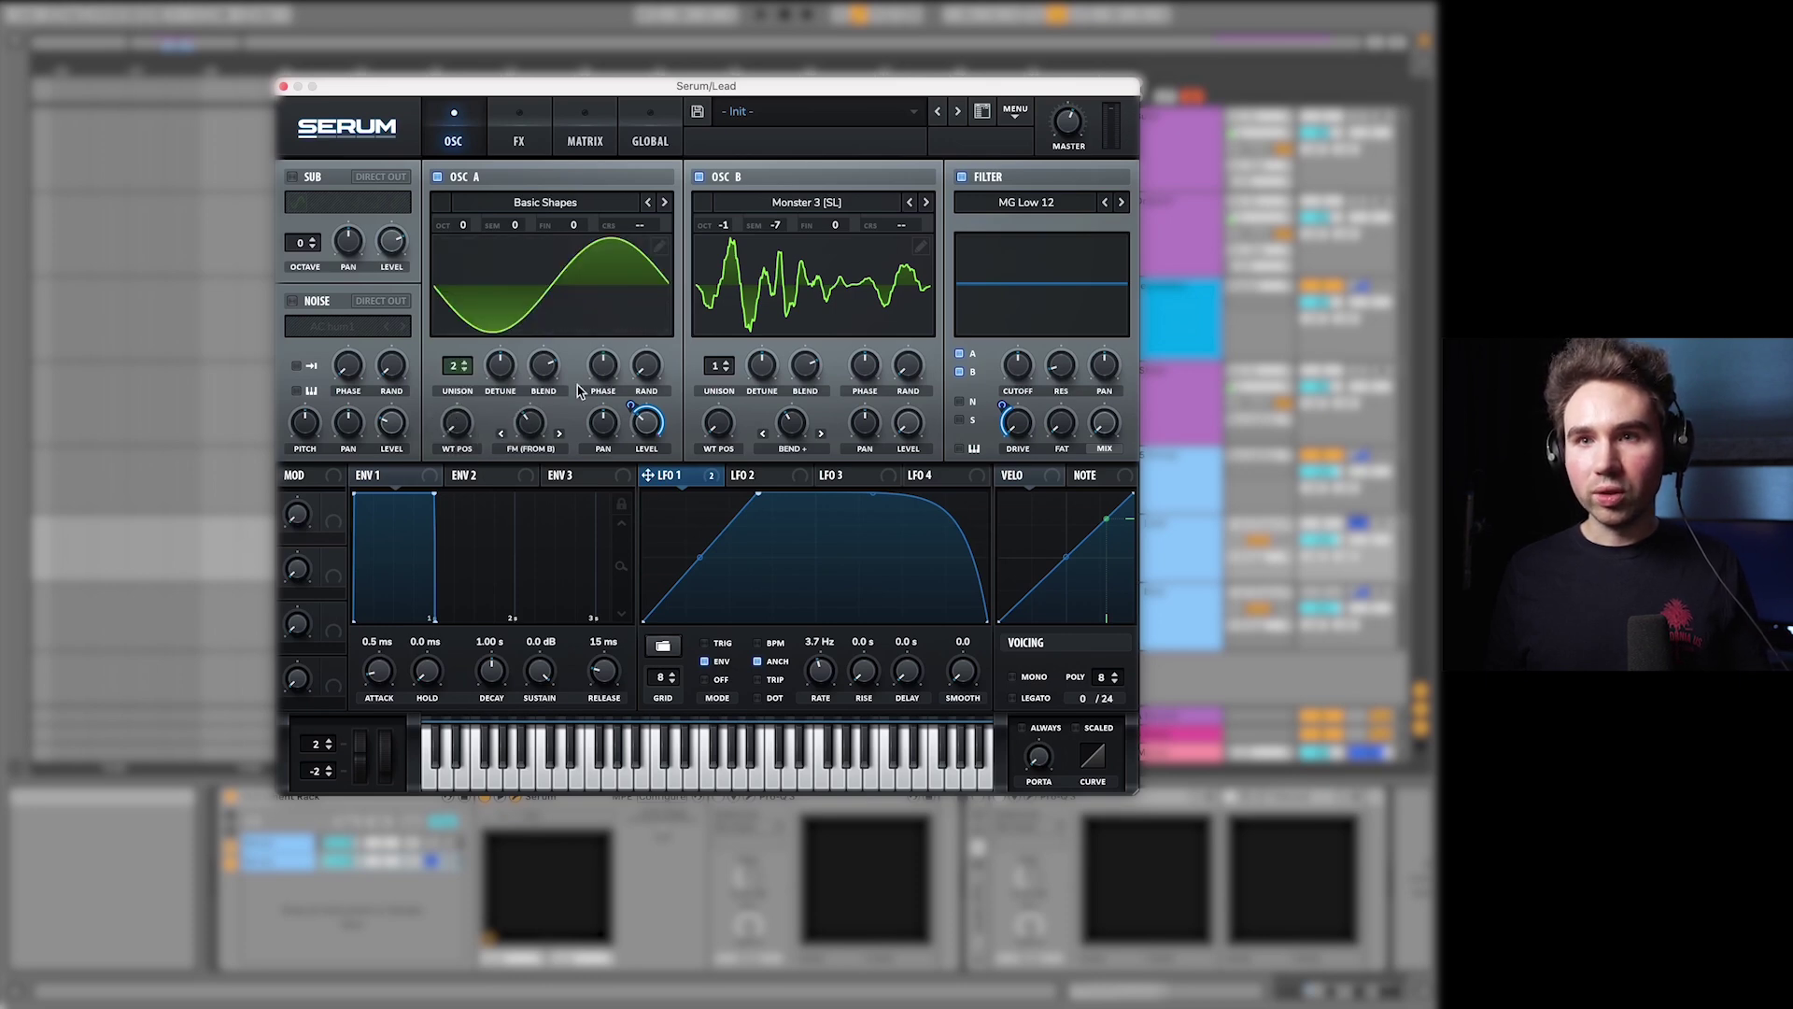
pyautogui.moveTo(512, 366); pyautogui.dragTo(504, 429)
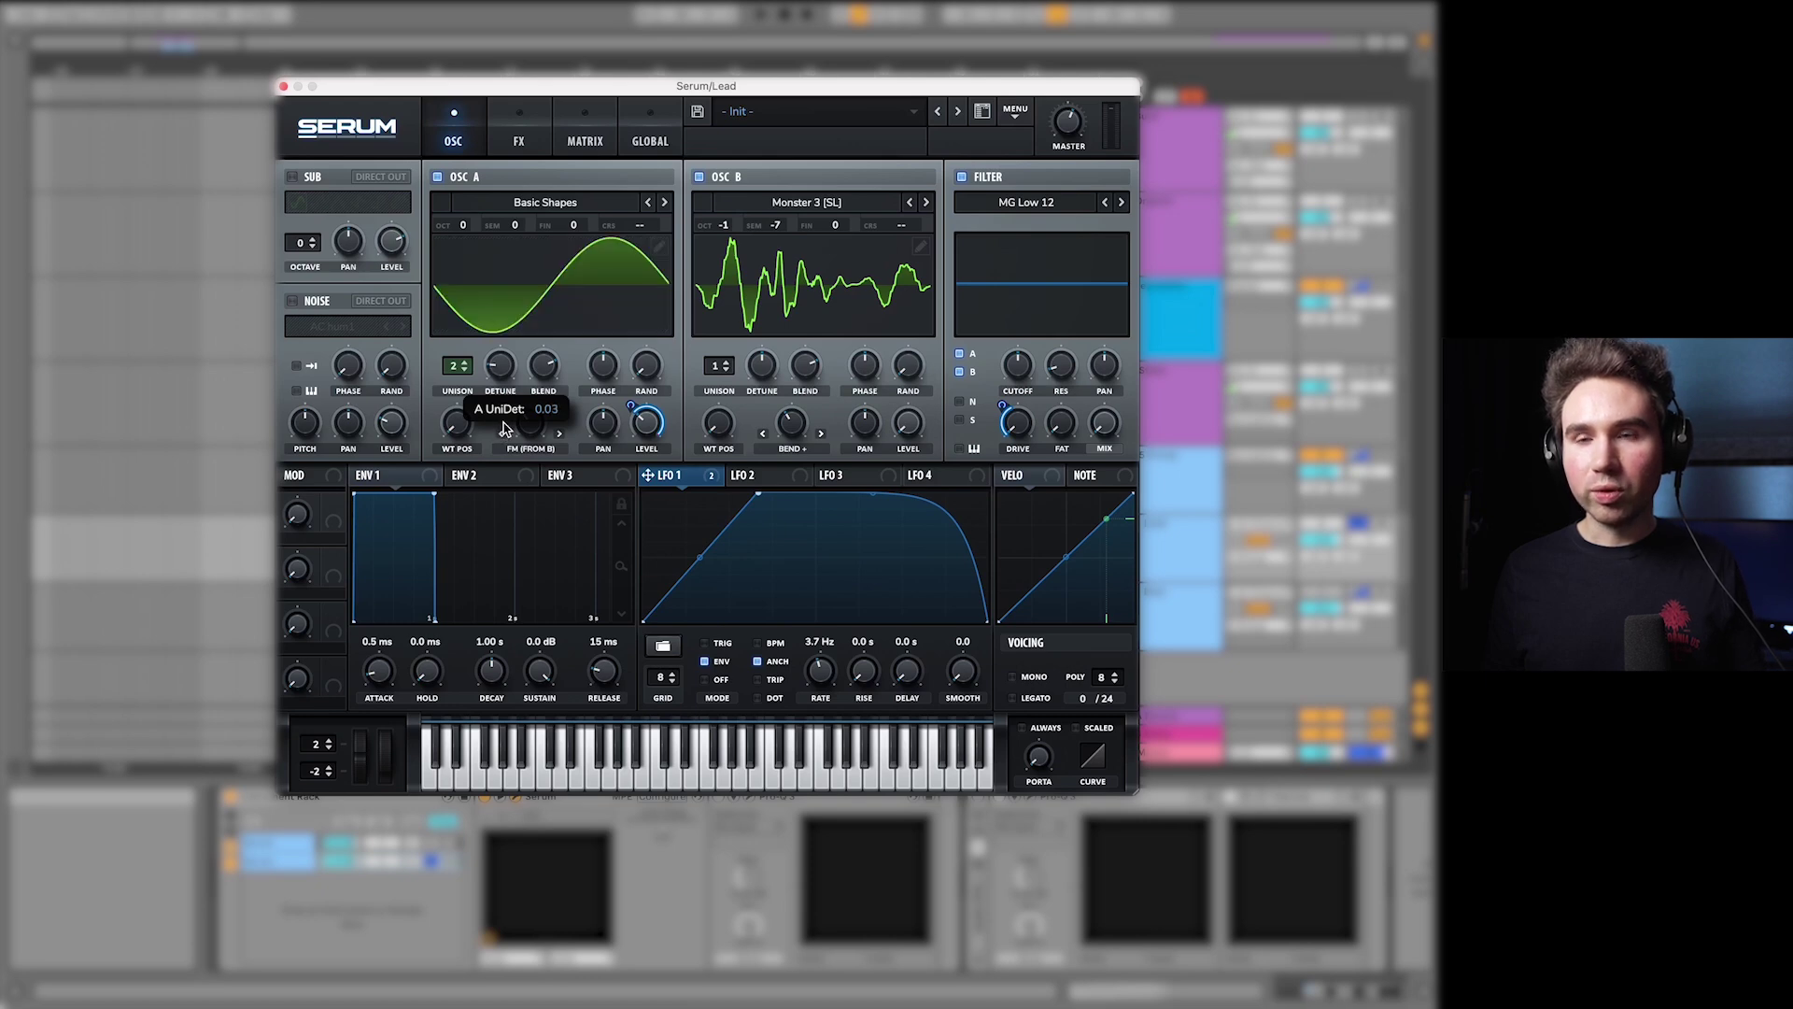
pyautogui.click(521, 118)
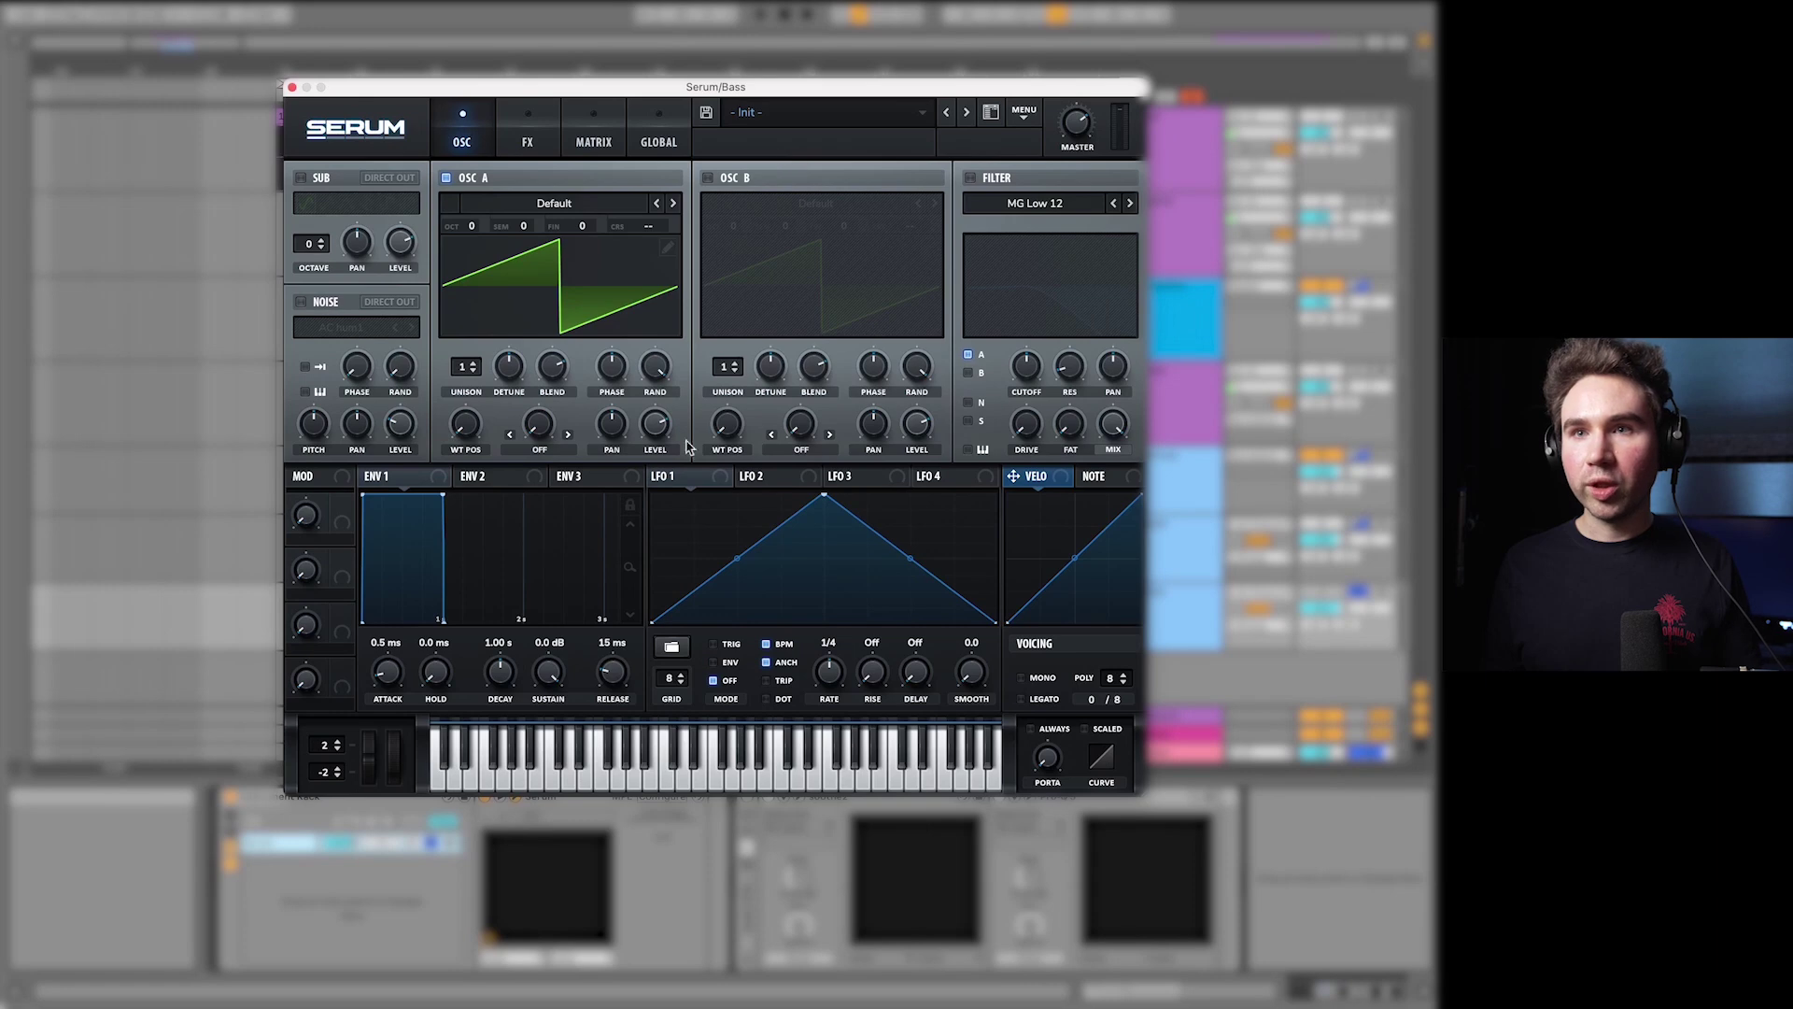
# Step: In the bass patch, enable the sub oscillator at octave -1 and load the Spectral wavetable Reesey Mess 4 [SL] into oscillator A
pyautogui.click(302, 178)
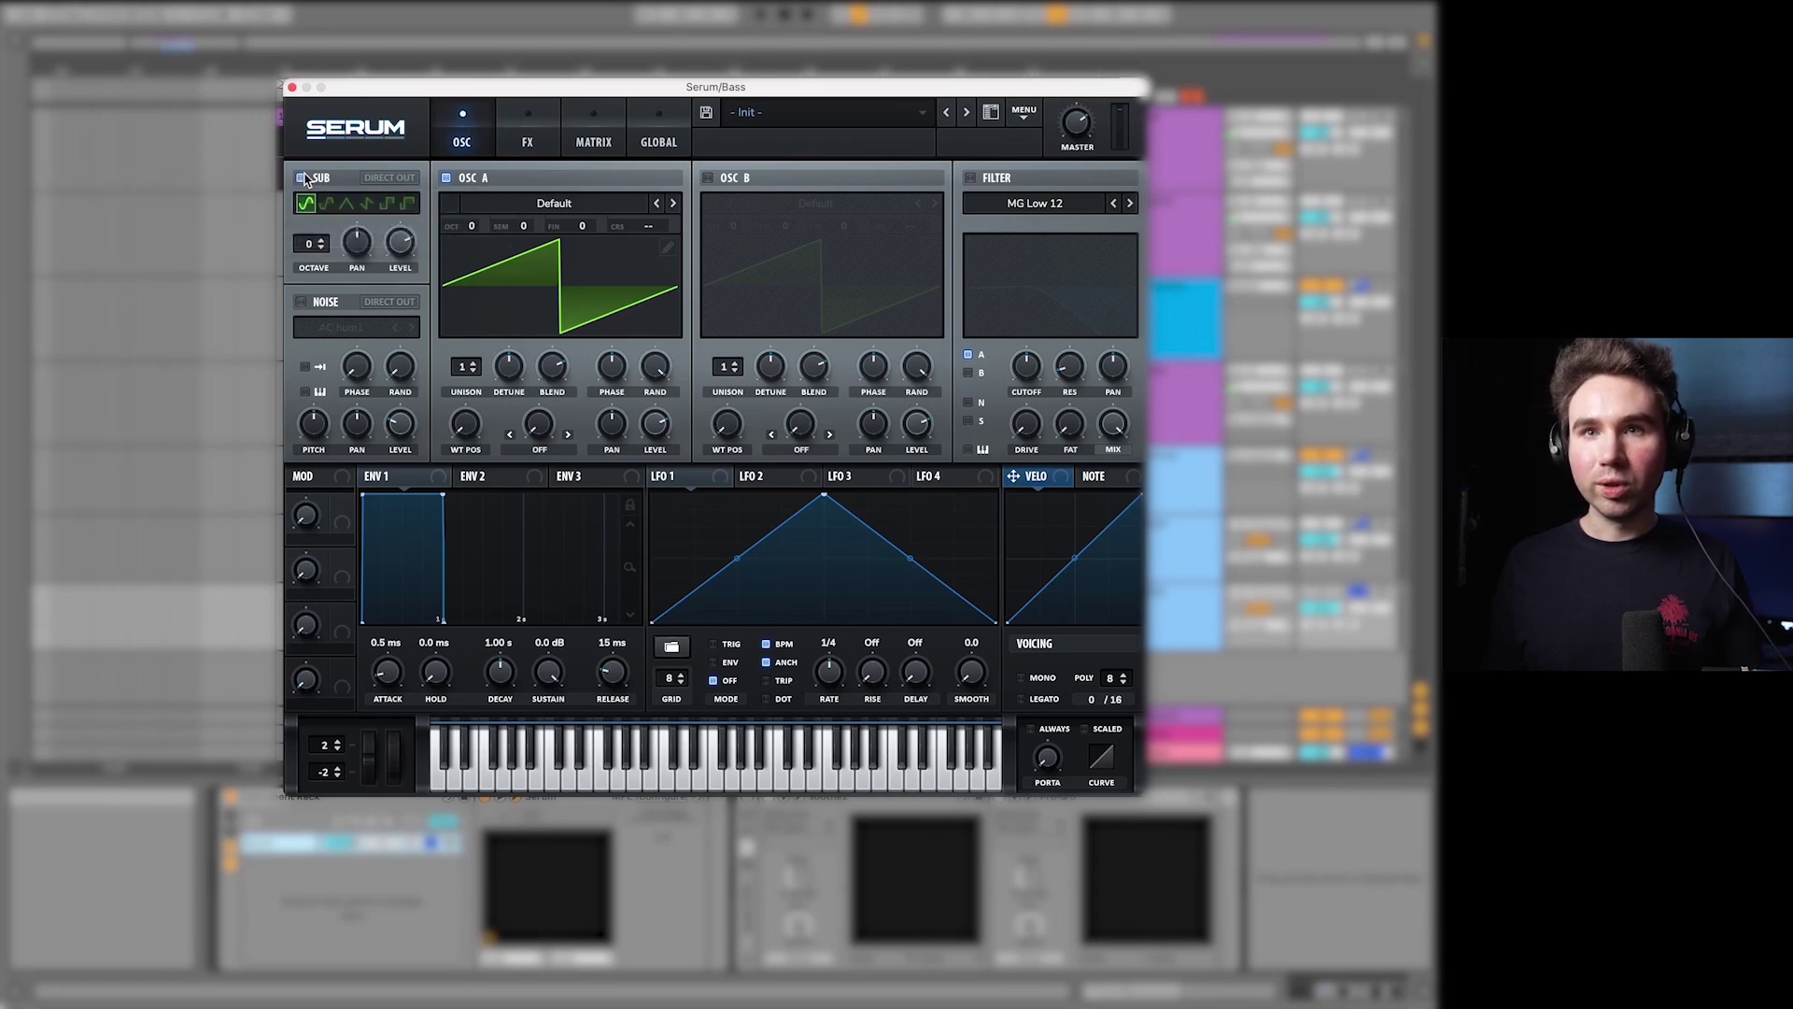
pyautogui.click(321, 249)
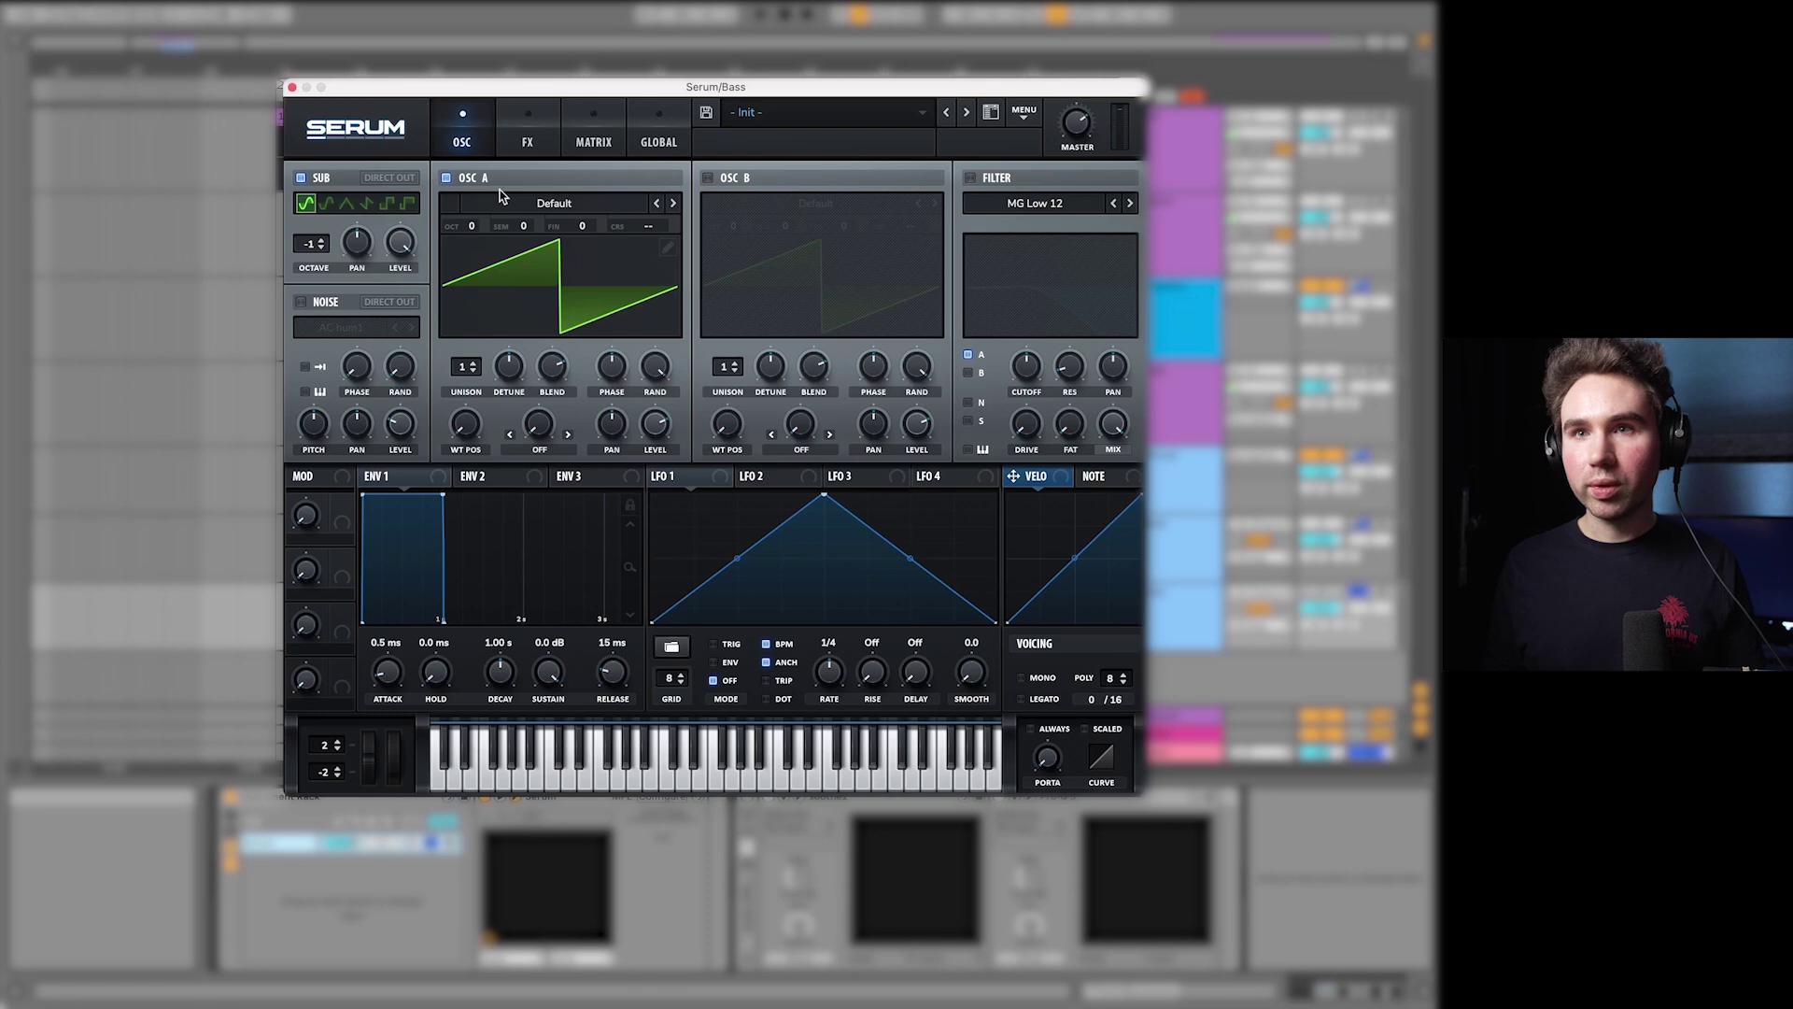
pyautogui.click(558, 205)
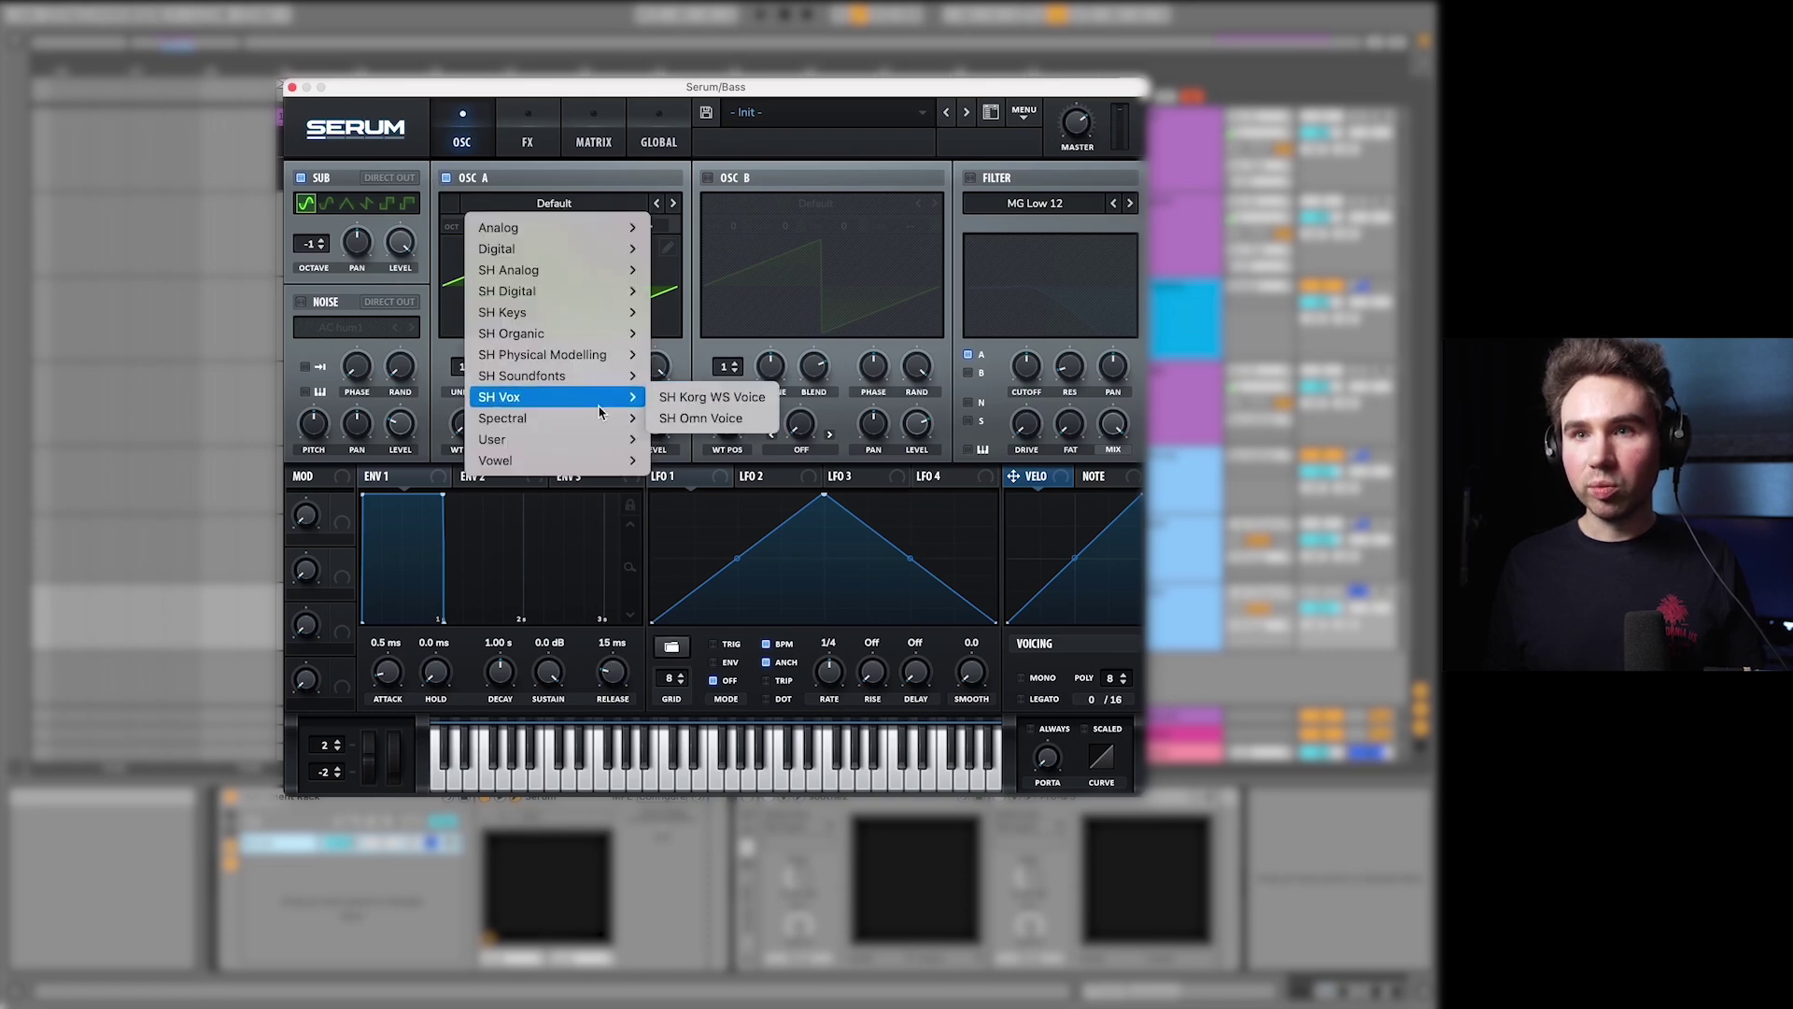
pyautogui.moveTo(597, 419)
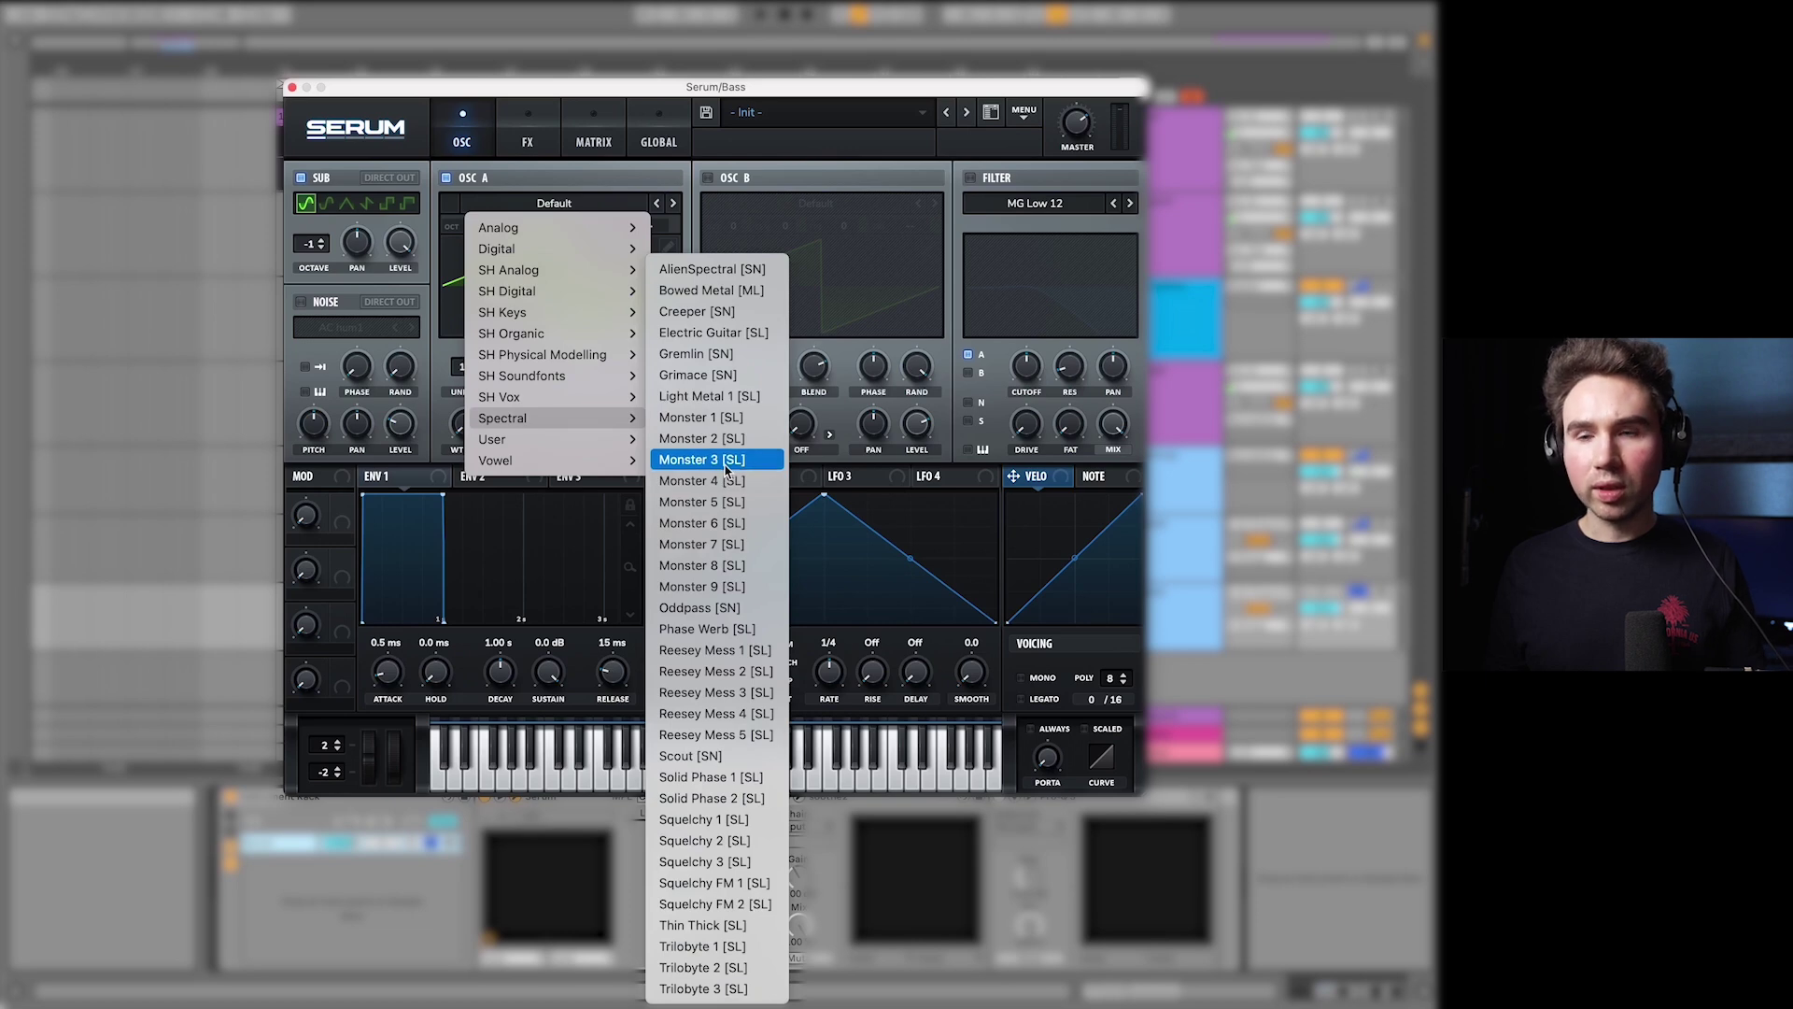
pyautogui.click(694, 714)
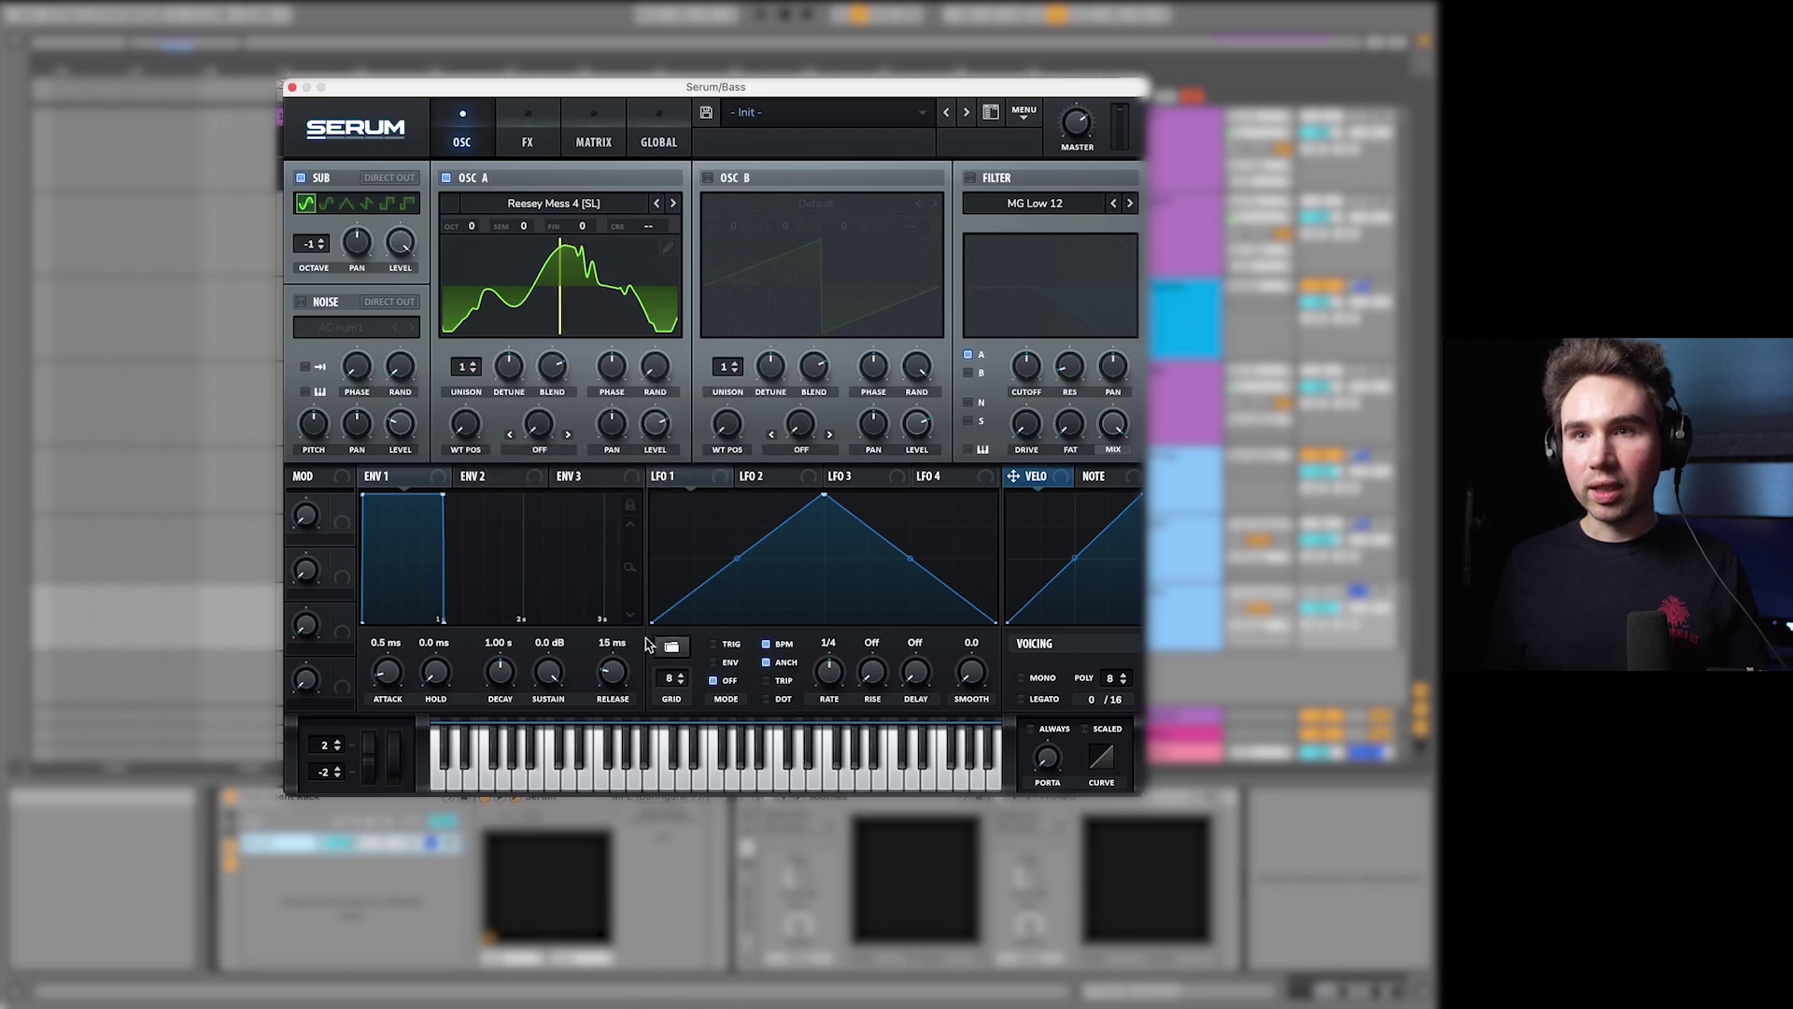
# Step: Set the bass oscillator A's warp mode to Bend + and raise the warp amount
pyautogui.click(539, 454)
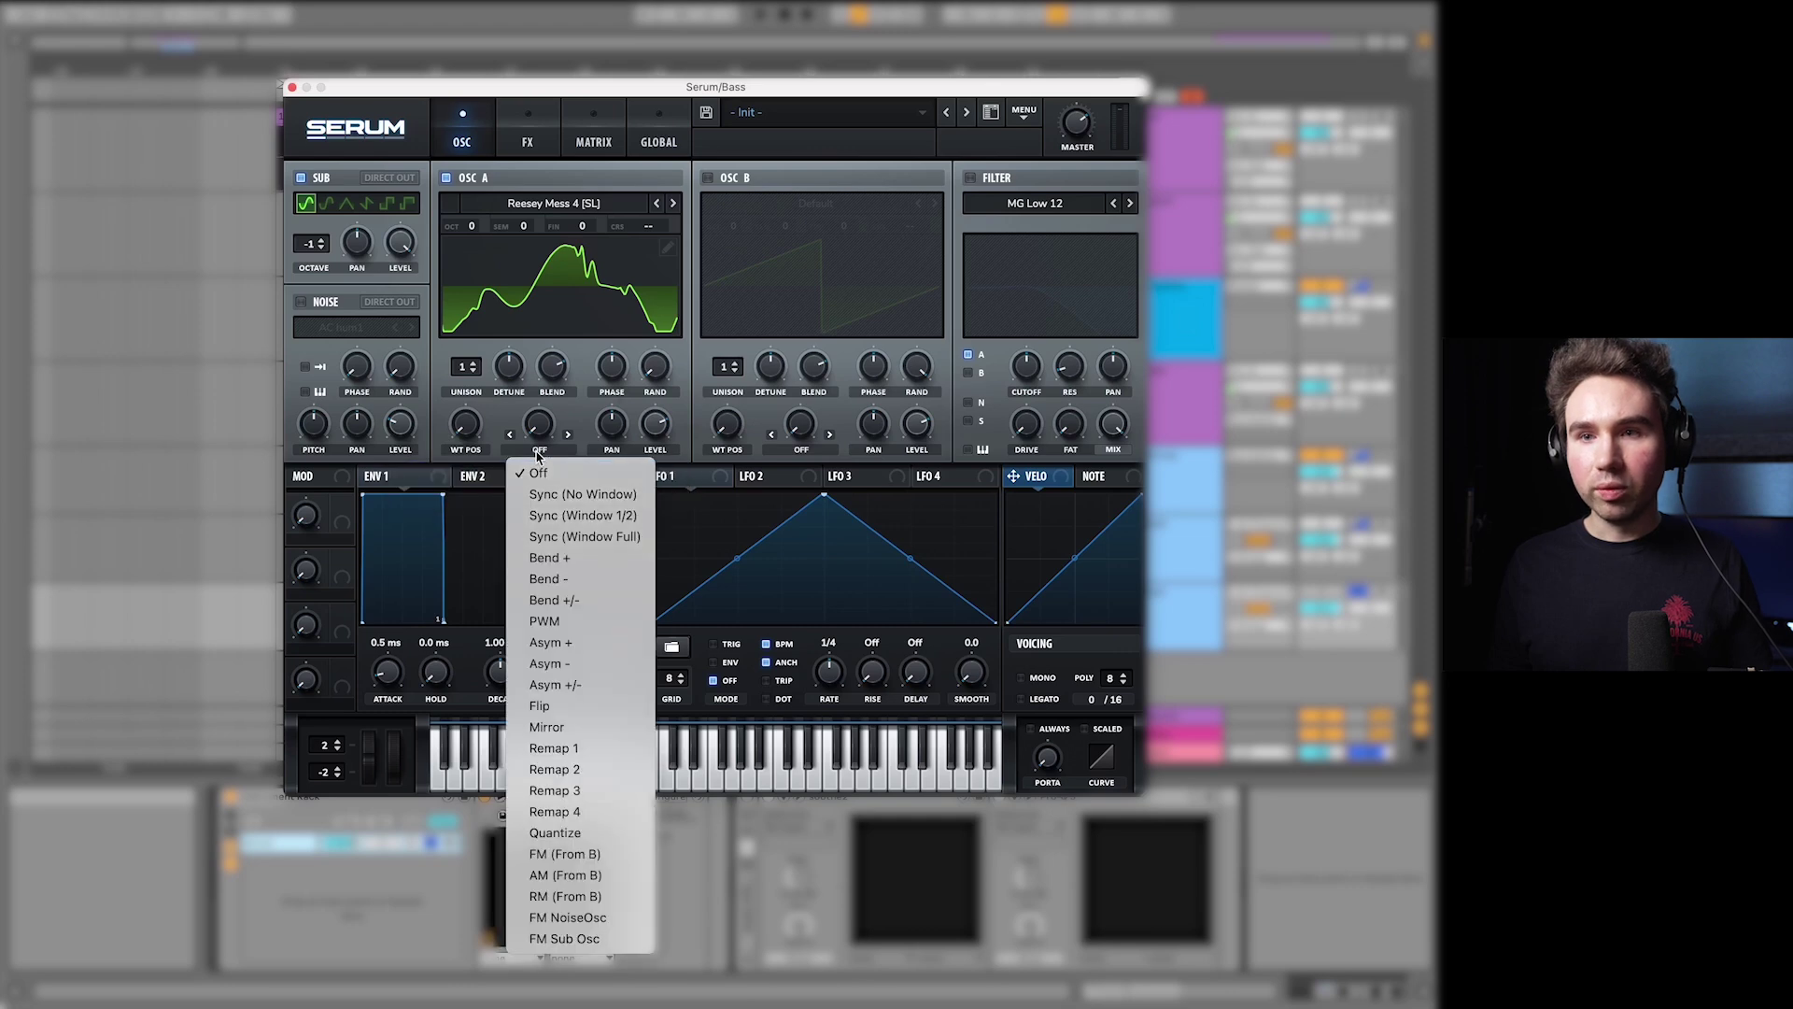
pyautogui.click(561, 560)
pyautogui.moveTo(547, 433); pyautogui.dragTo(574, 341)
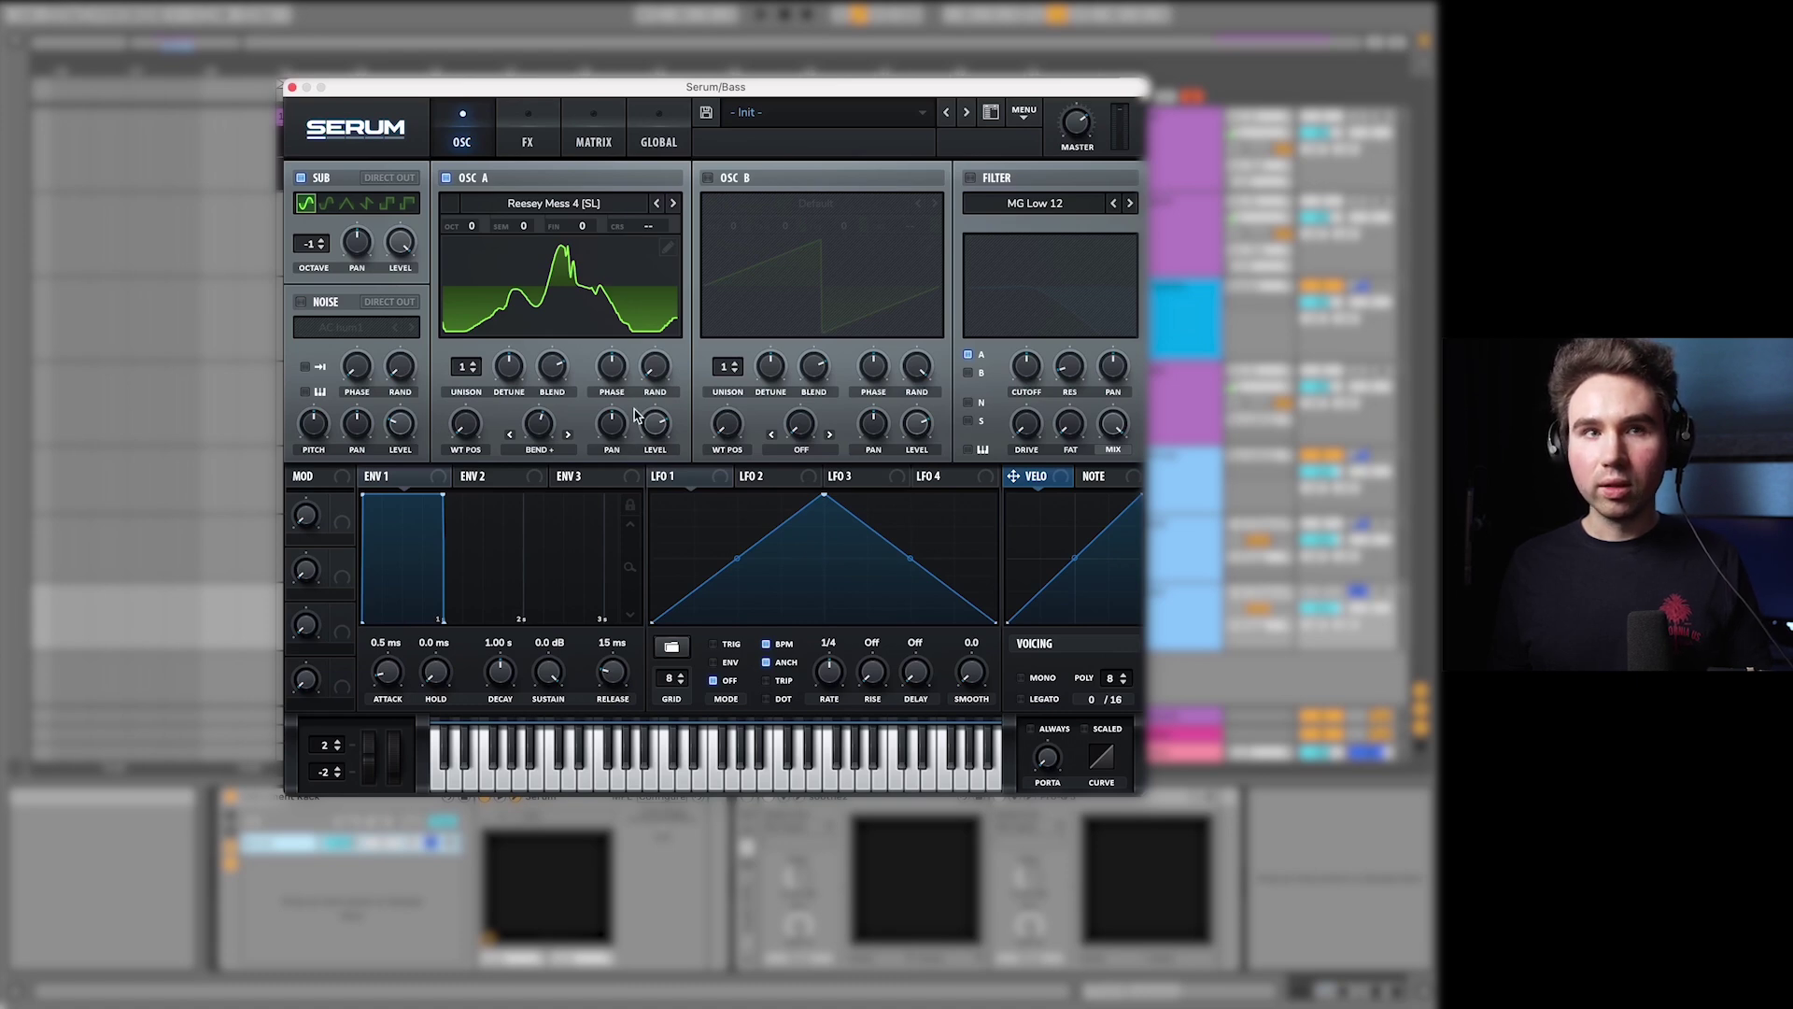
# Step: Set oscillator A's octave to -1 and raise its wavetable position while auditioning the bass
pyautogui.moveTo(471, 230); pyautogui.dragTo(475, 256)
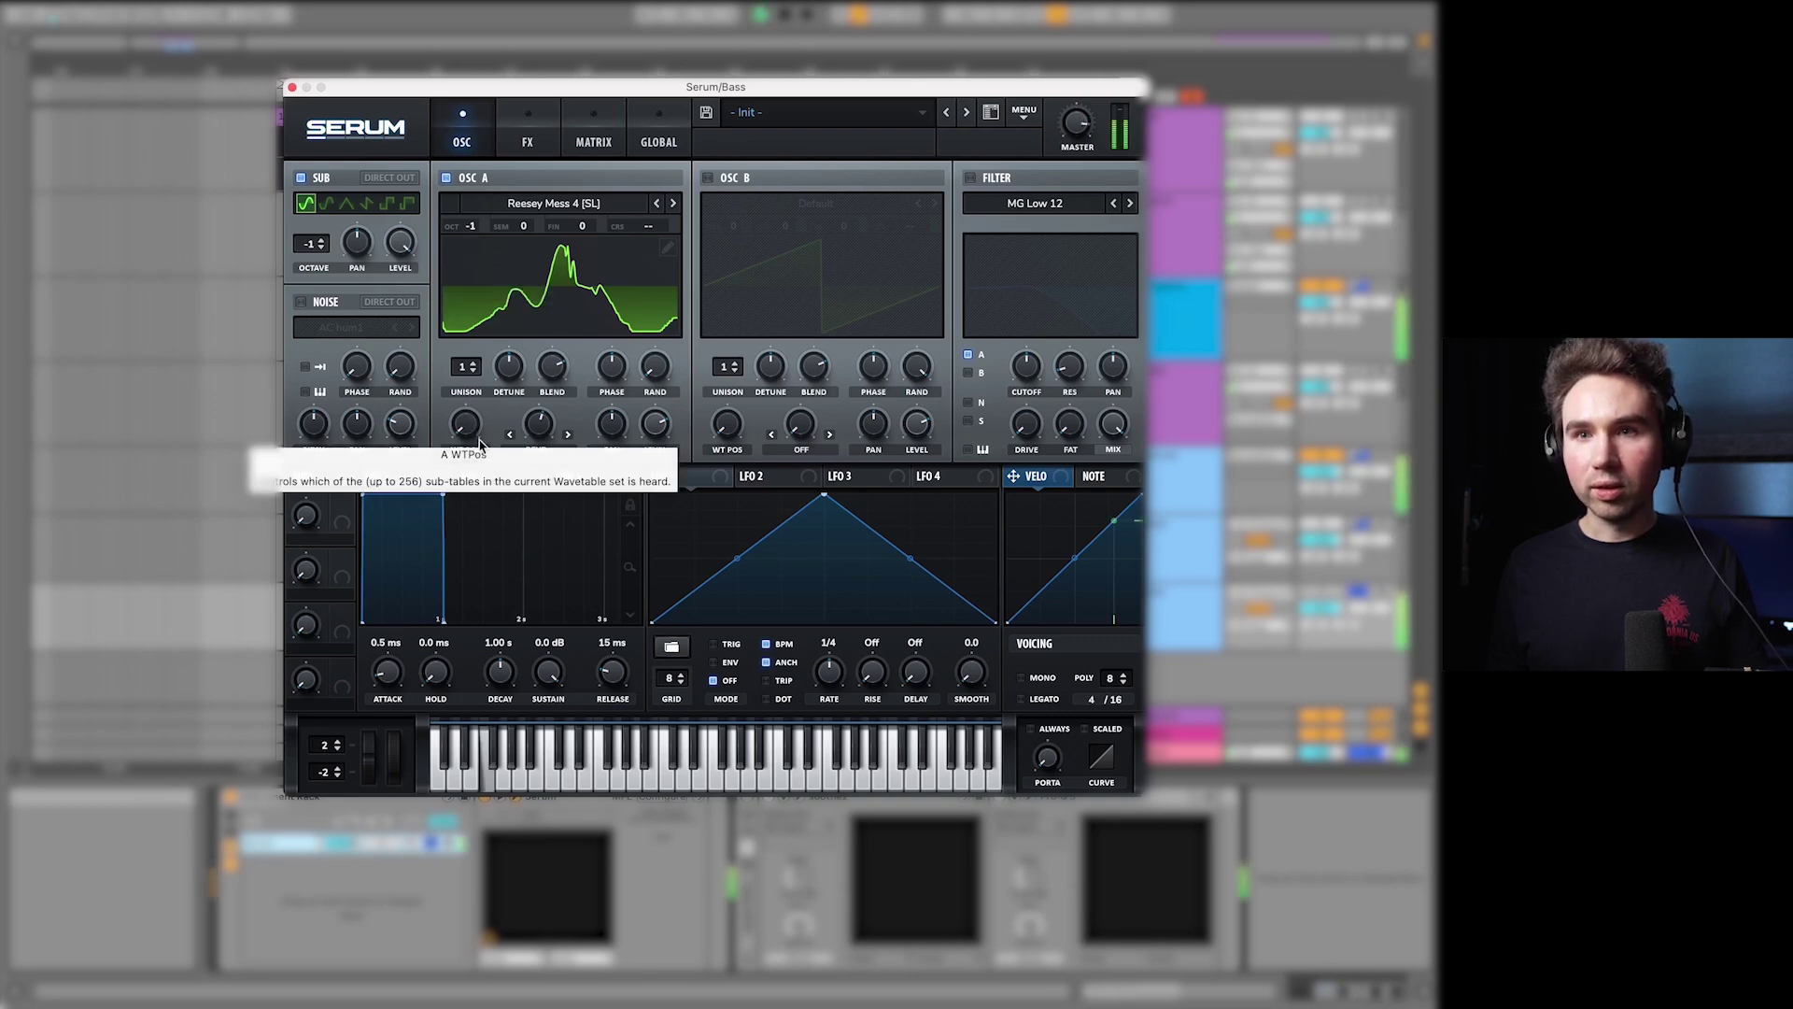
pyautogui.moveTo(473, 448); pyautogui.dragTo(480, 329)
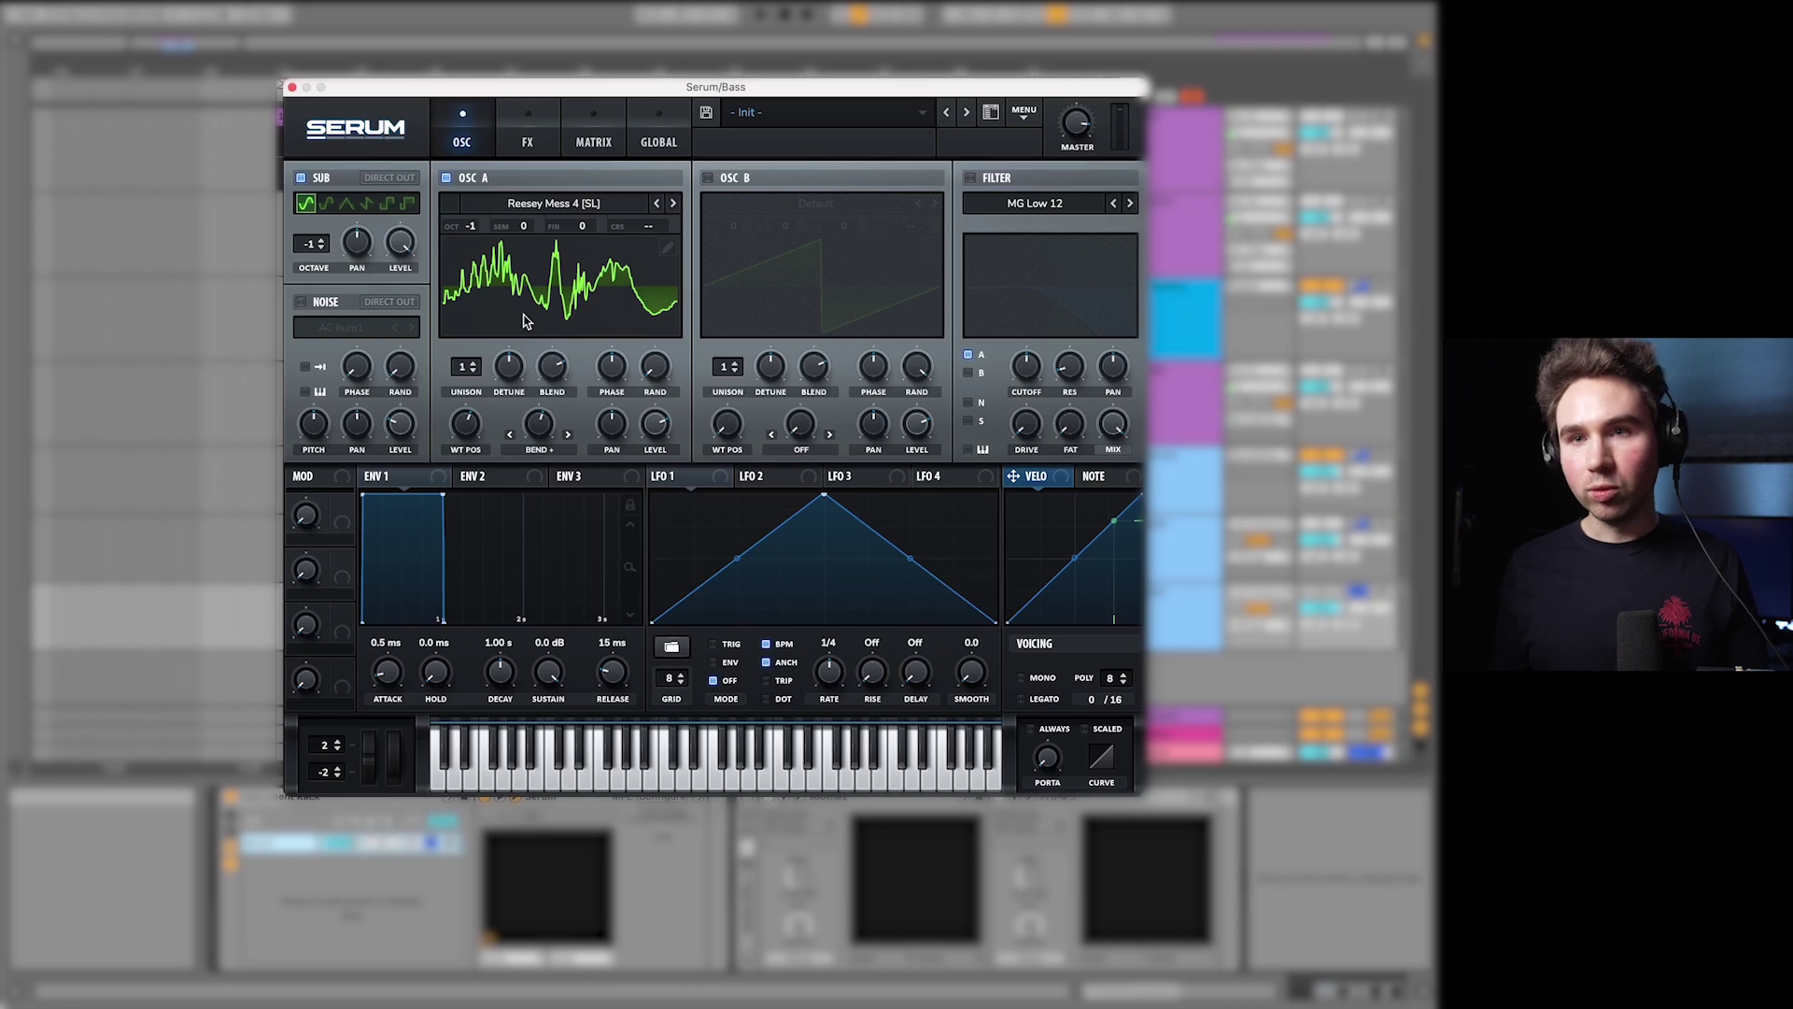
# Step: Enable the compressor in multiband mode, adjust its settings and set the master volume to 55%
pyautogui.click(539, 147)
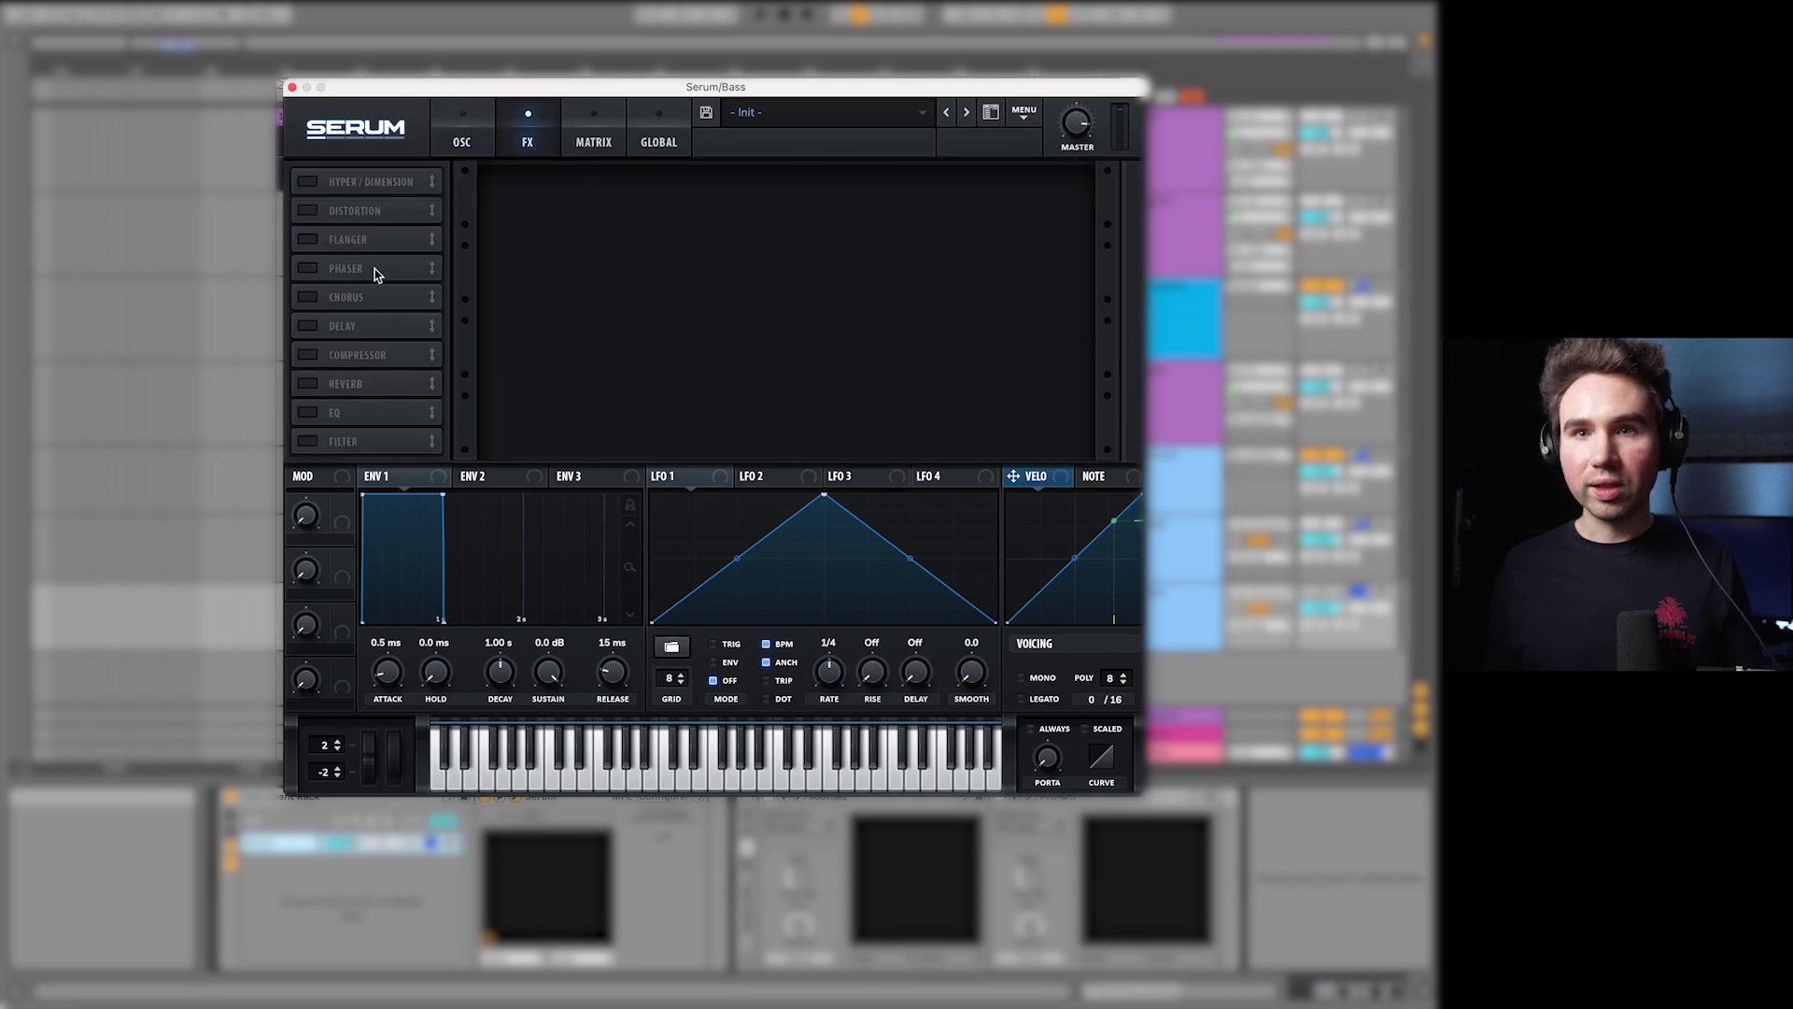
pyautogui.click(308, 355)
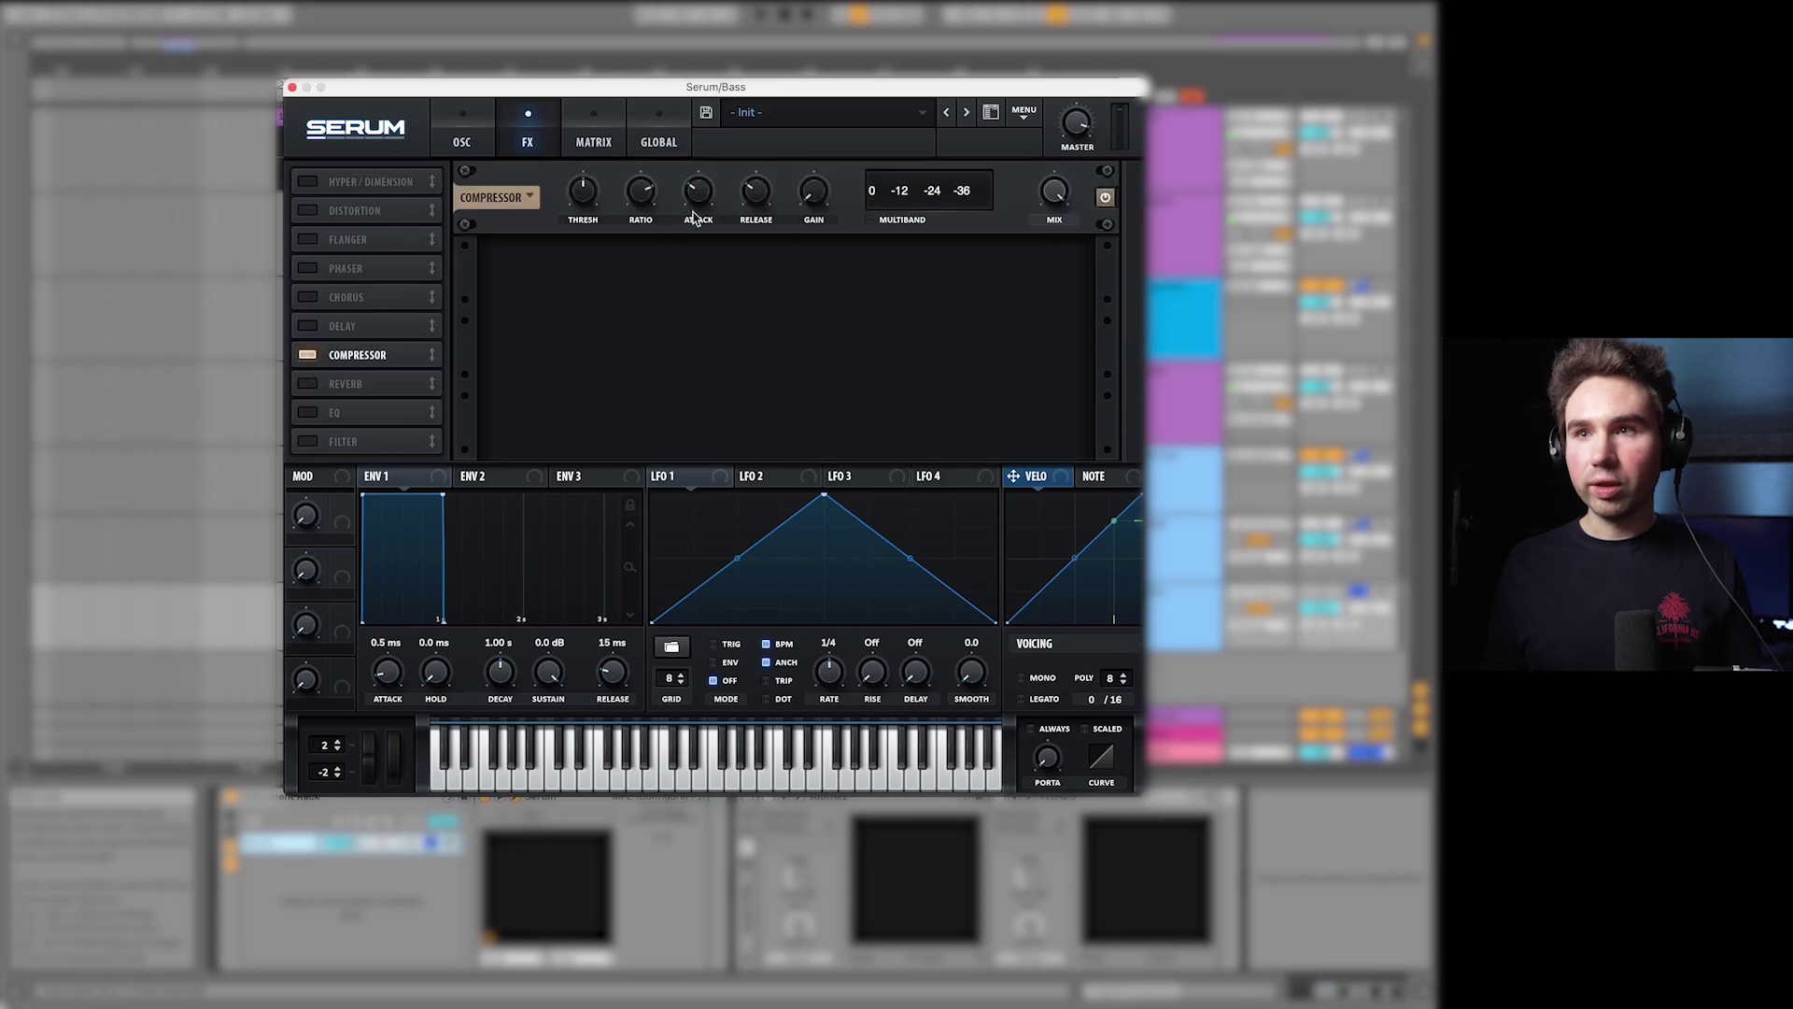
pyautogui.click(888, 224)
pyautogui.moveTo(581, 220); pyautogui.dragTo(657, 284)
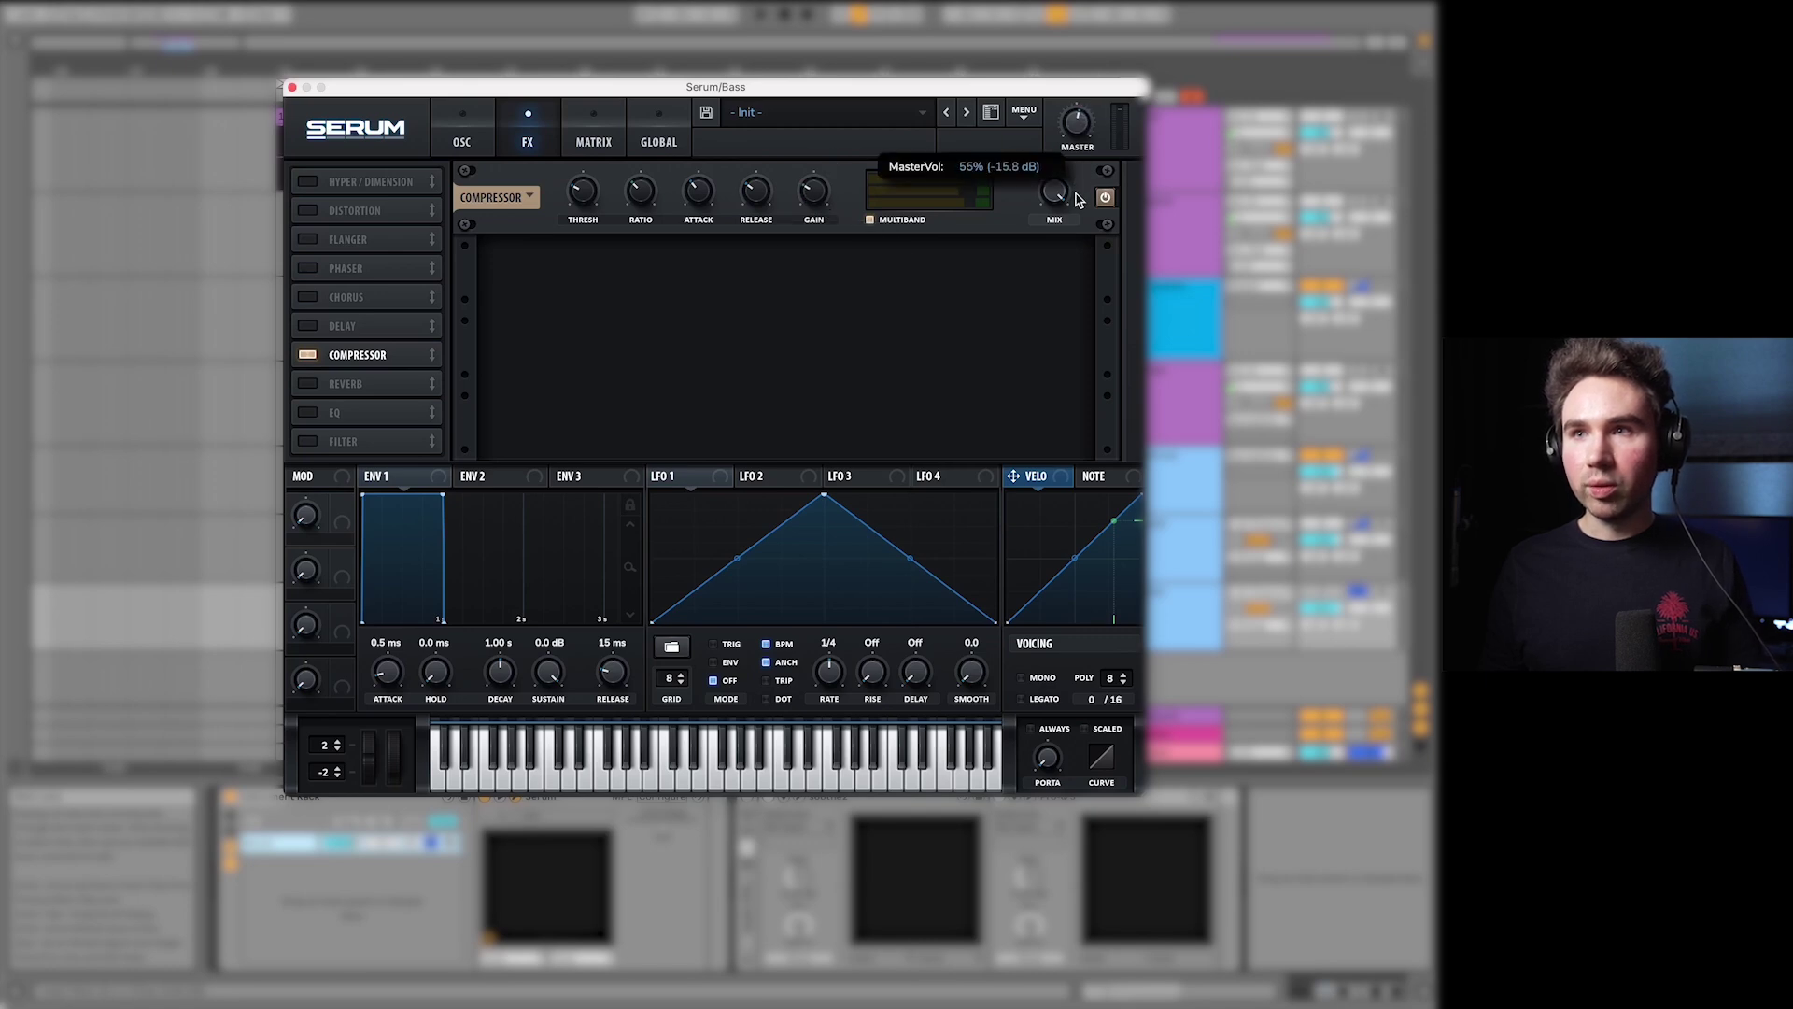
# Step: Enable the EQ in the bass effects, switch its high band to low-pass, lower the low band's gain and Q, and raise its frequency
pyautogui.click(327, 410)
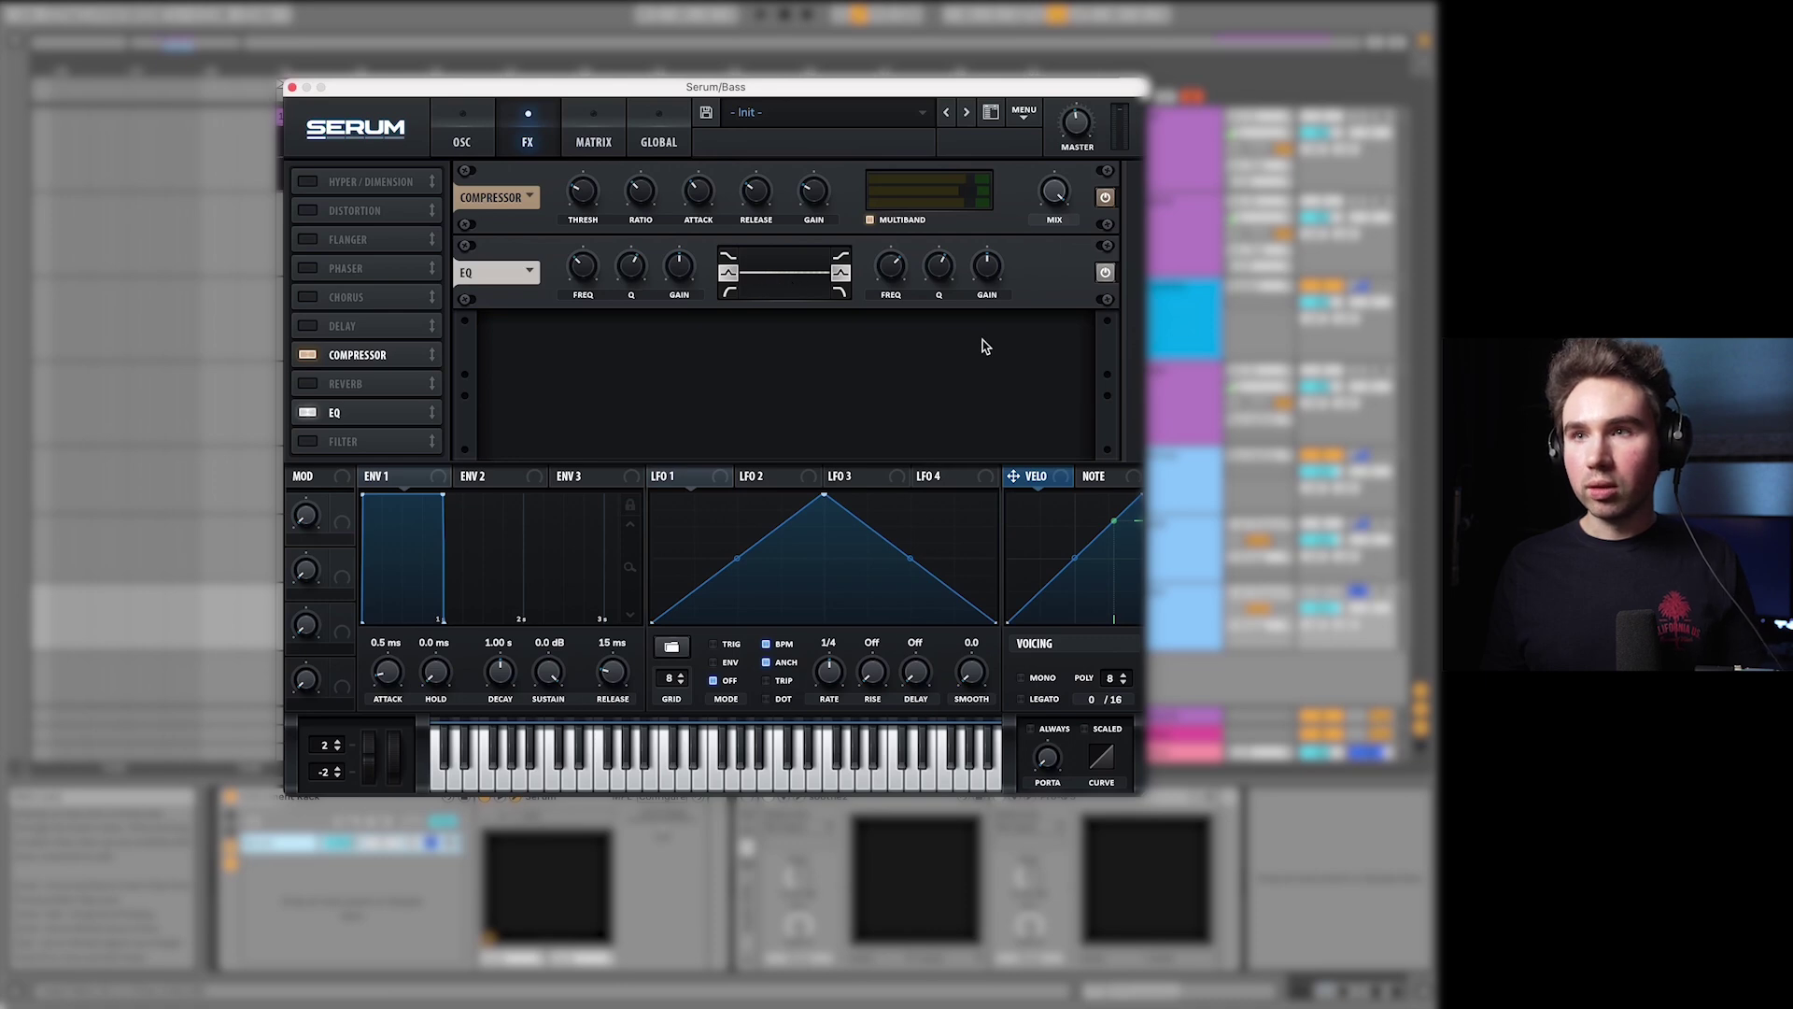
pyautogui.click(840, 293)
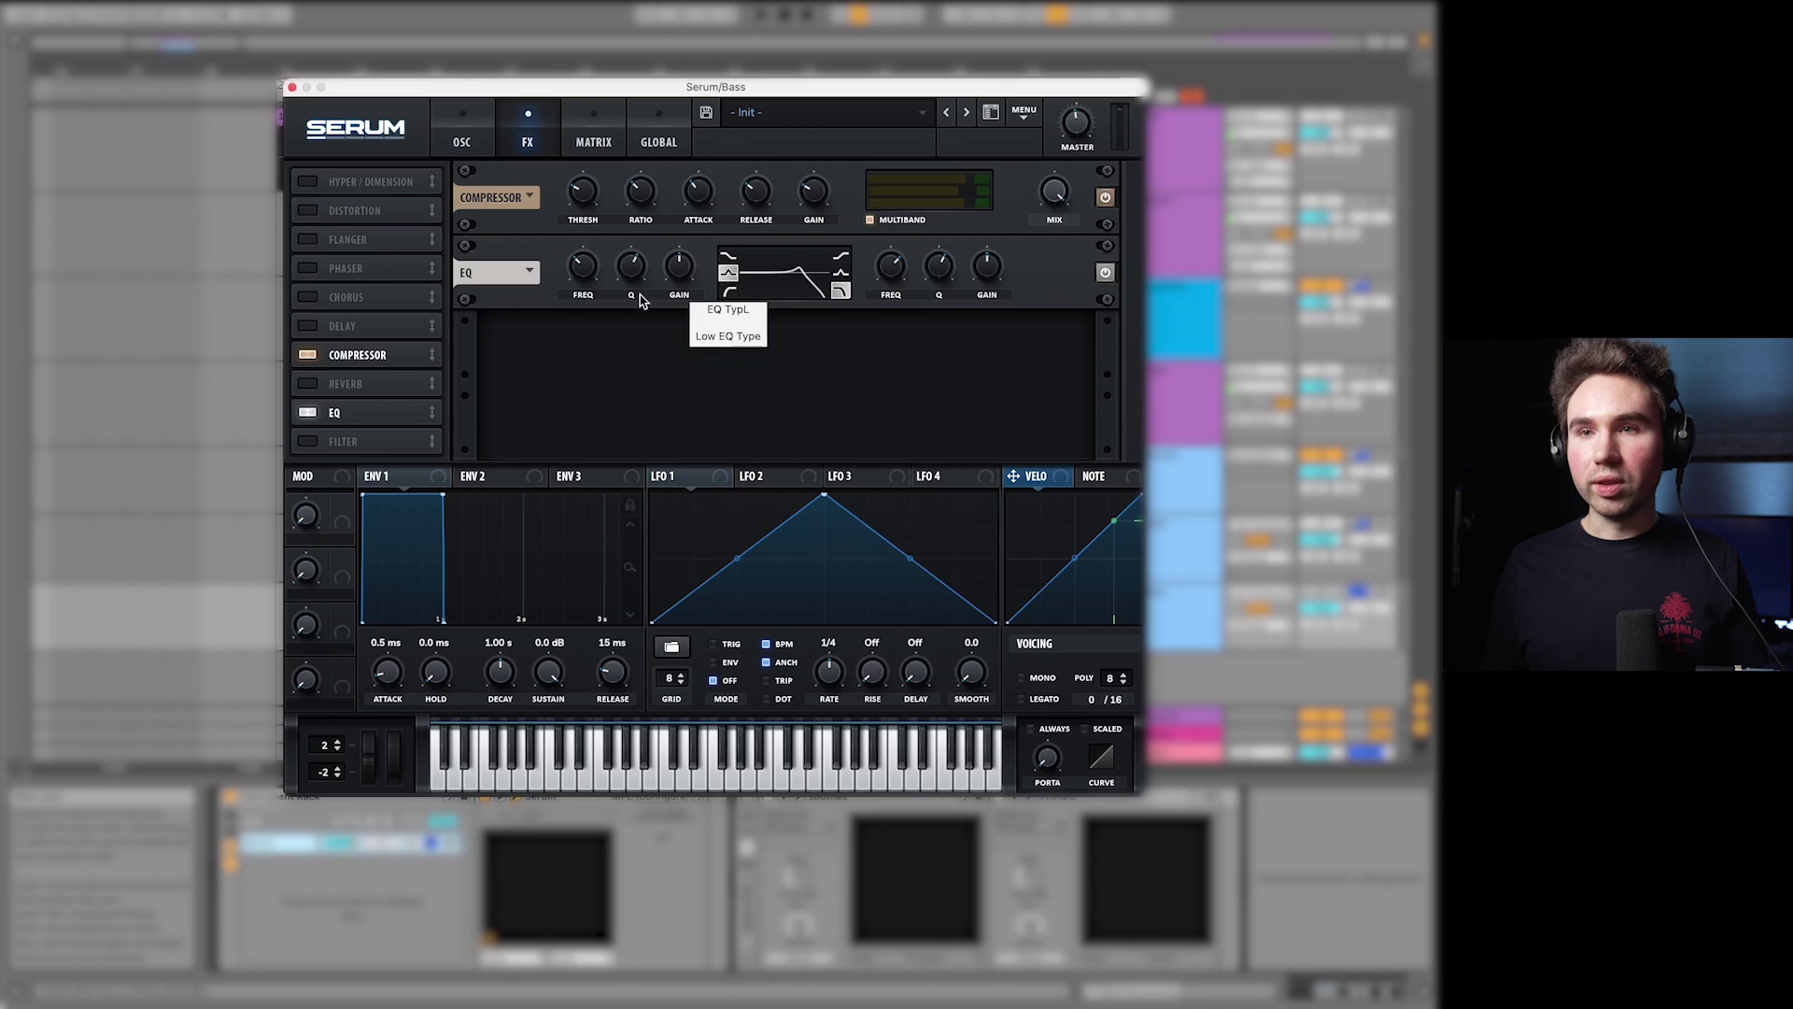
pyautogui.moveTo(688, 277); pyautogui.dragTo(686, 291)
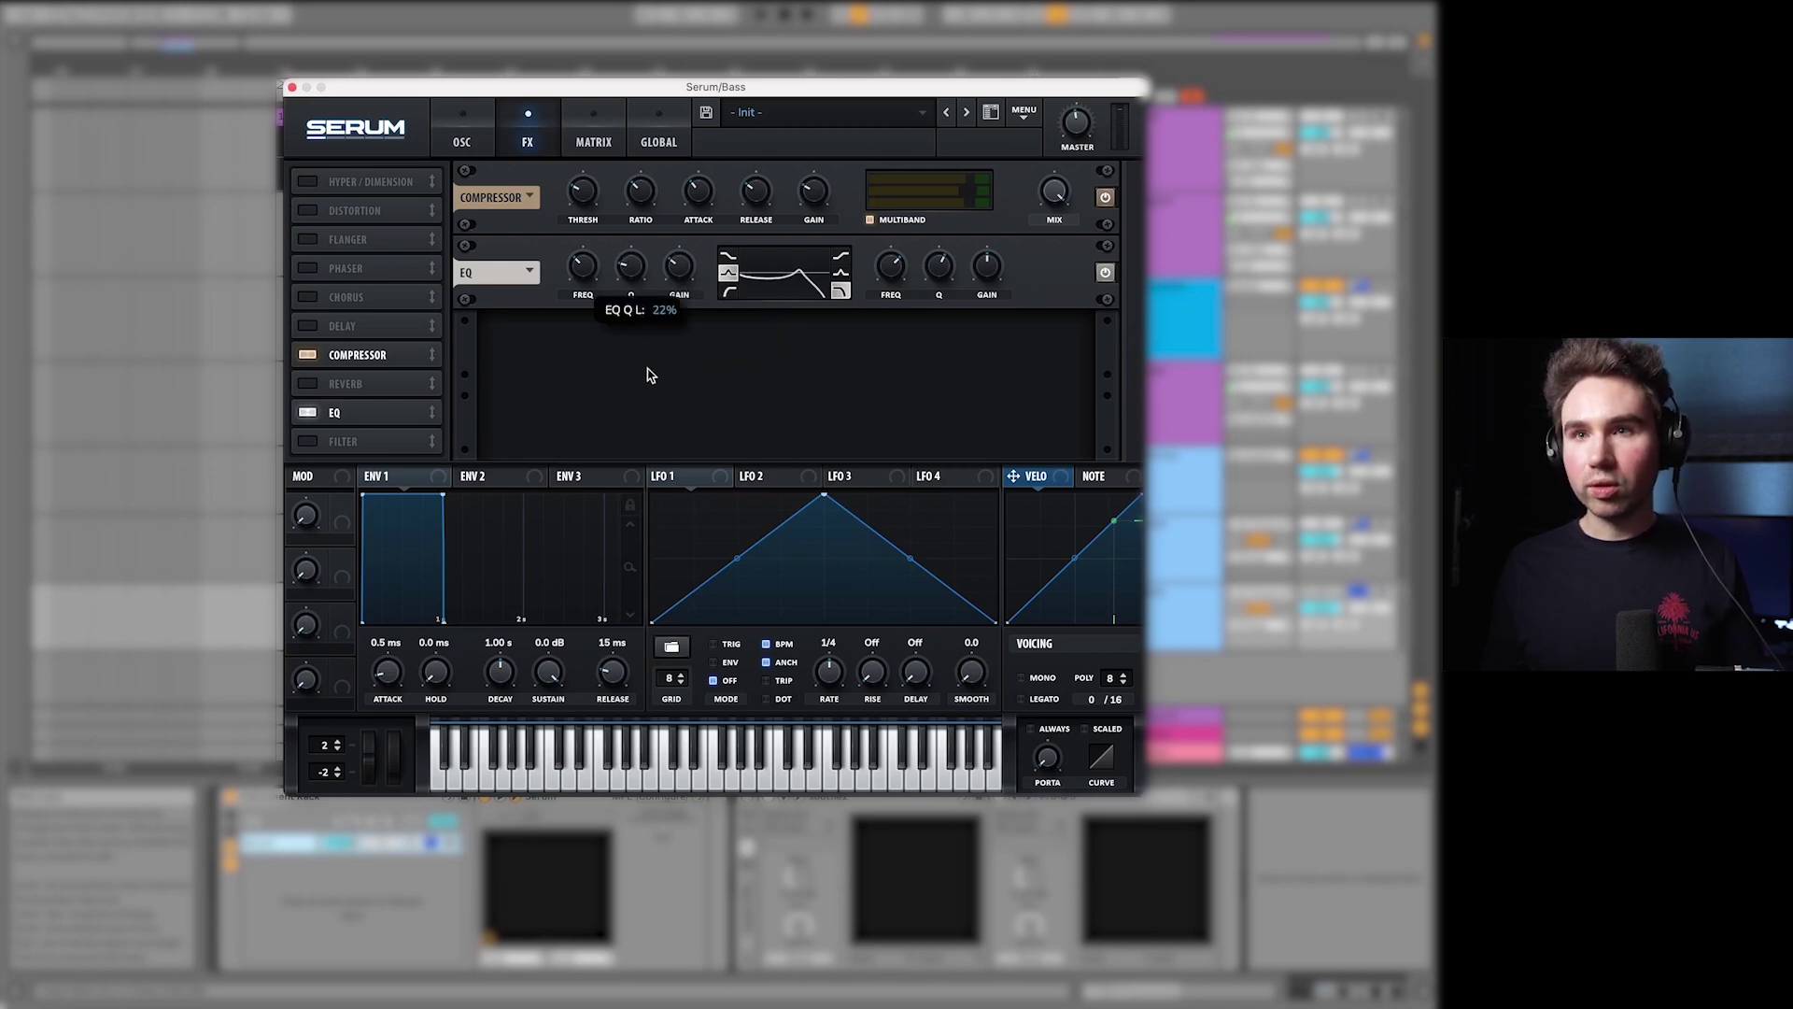
pyautogui.moveTo(598, 276); pyautogui.dragTo(604, 265)
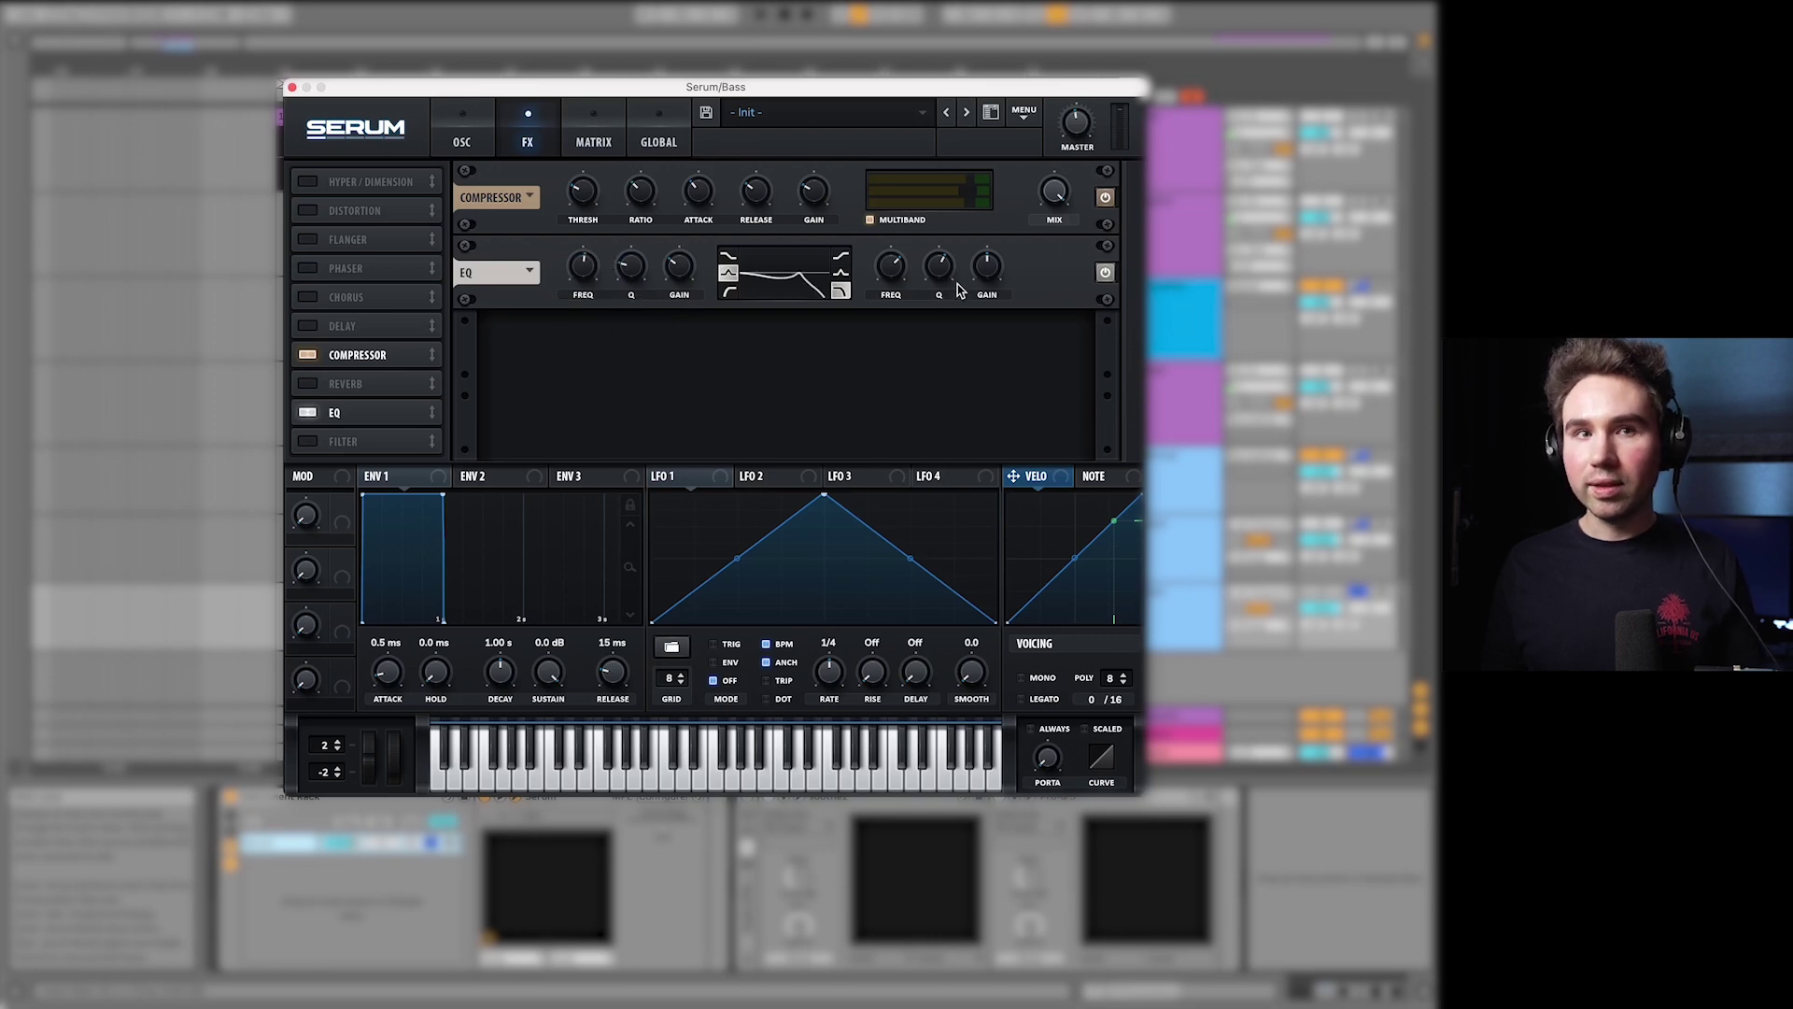
# Step: Lower the EQ's high-band frequency to about 1005 Hz, adjust that band's gain and audition the bass
pyautogui.moveTo(891, 290); pyautogui.dragTo(890, 298)
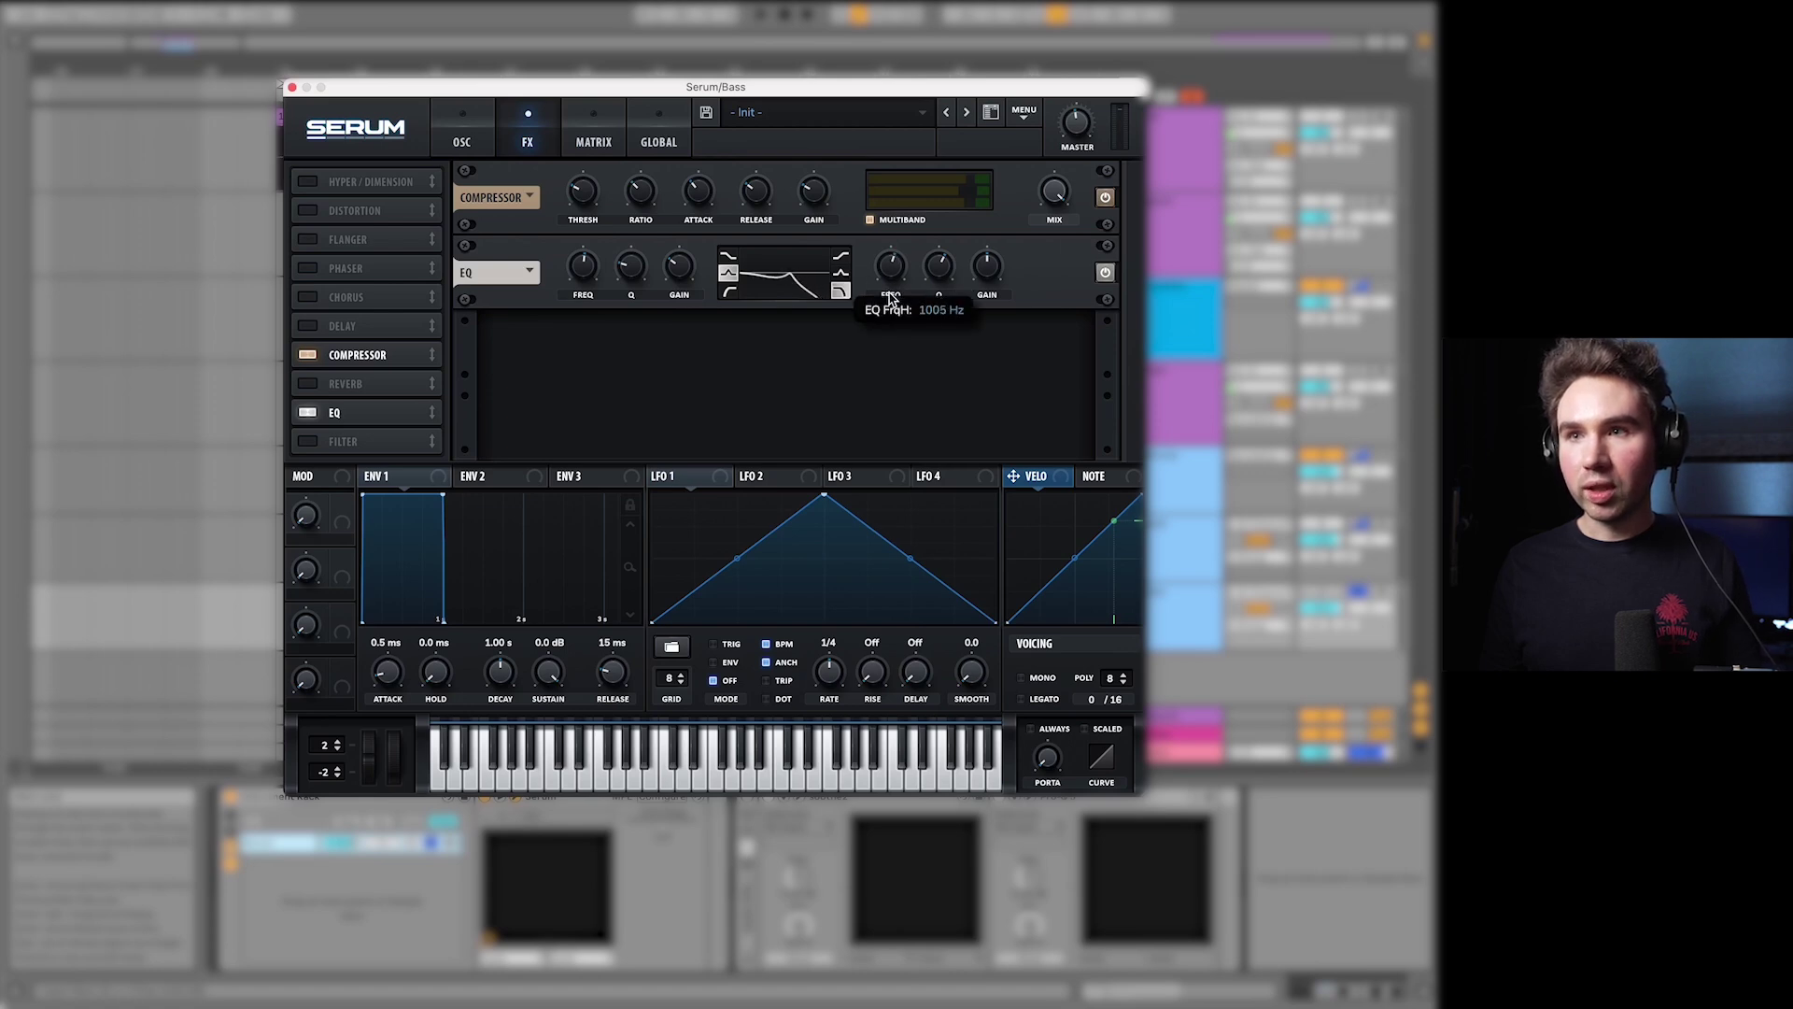
pyautogui.moveTo(944, 273)
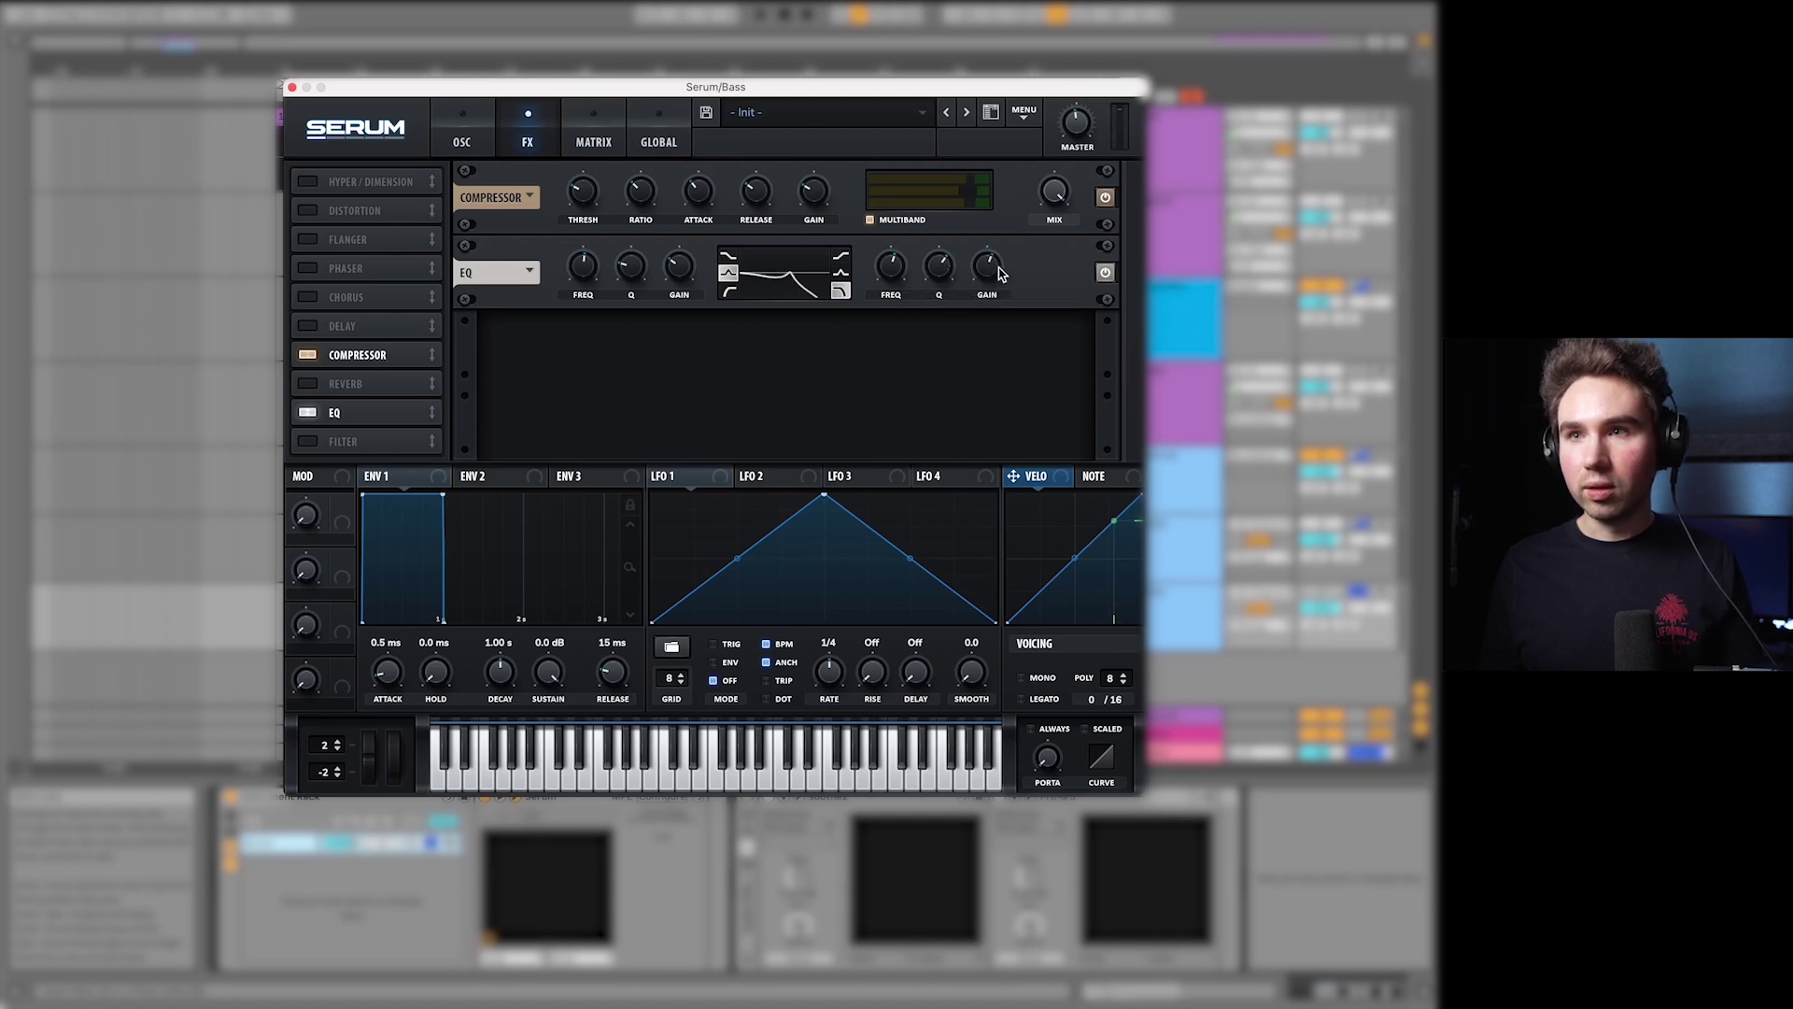
pyautogui.press('space')
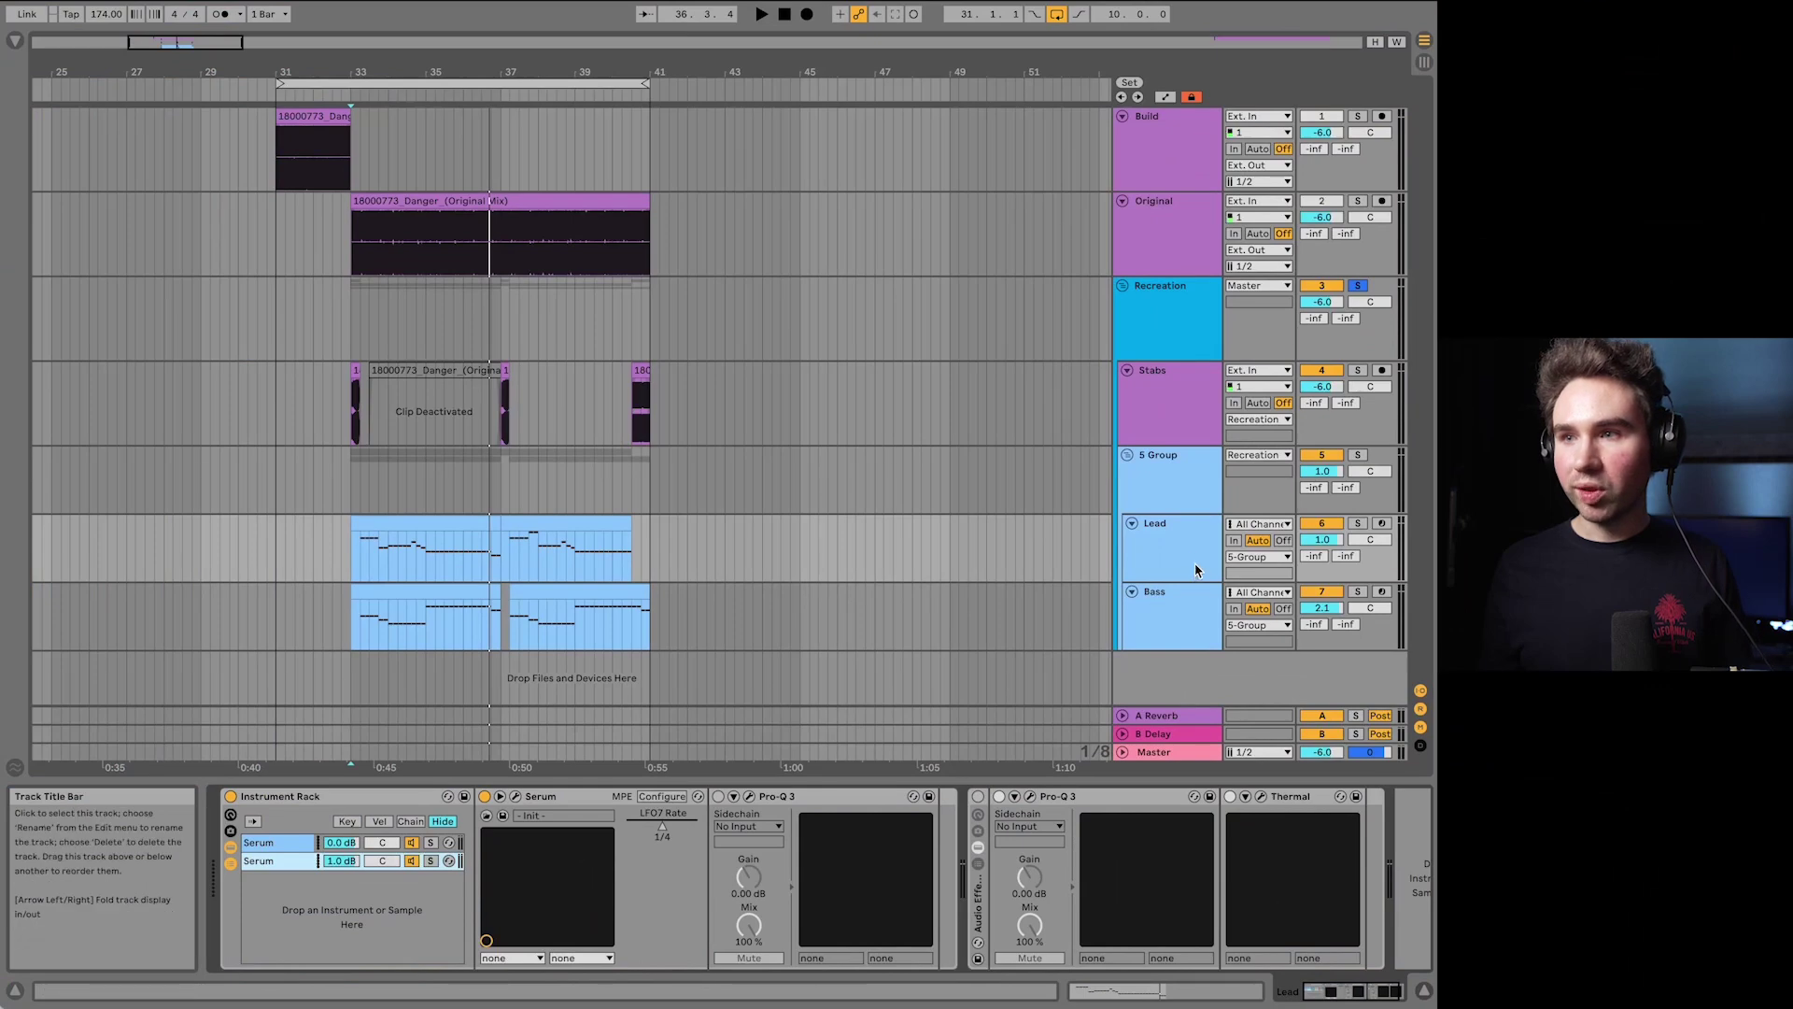
# Step: Open the Pro-Q 3 on the lead's first Serum chain and examine its narrow cuts and high-frequency boosts
pyautogui.click(749, 795)
pyautogui.moveTo(1226, 277); pyautogui.dragTo(873, 194)
pyautogui.moveTo(929, 485)
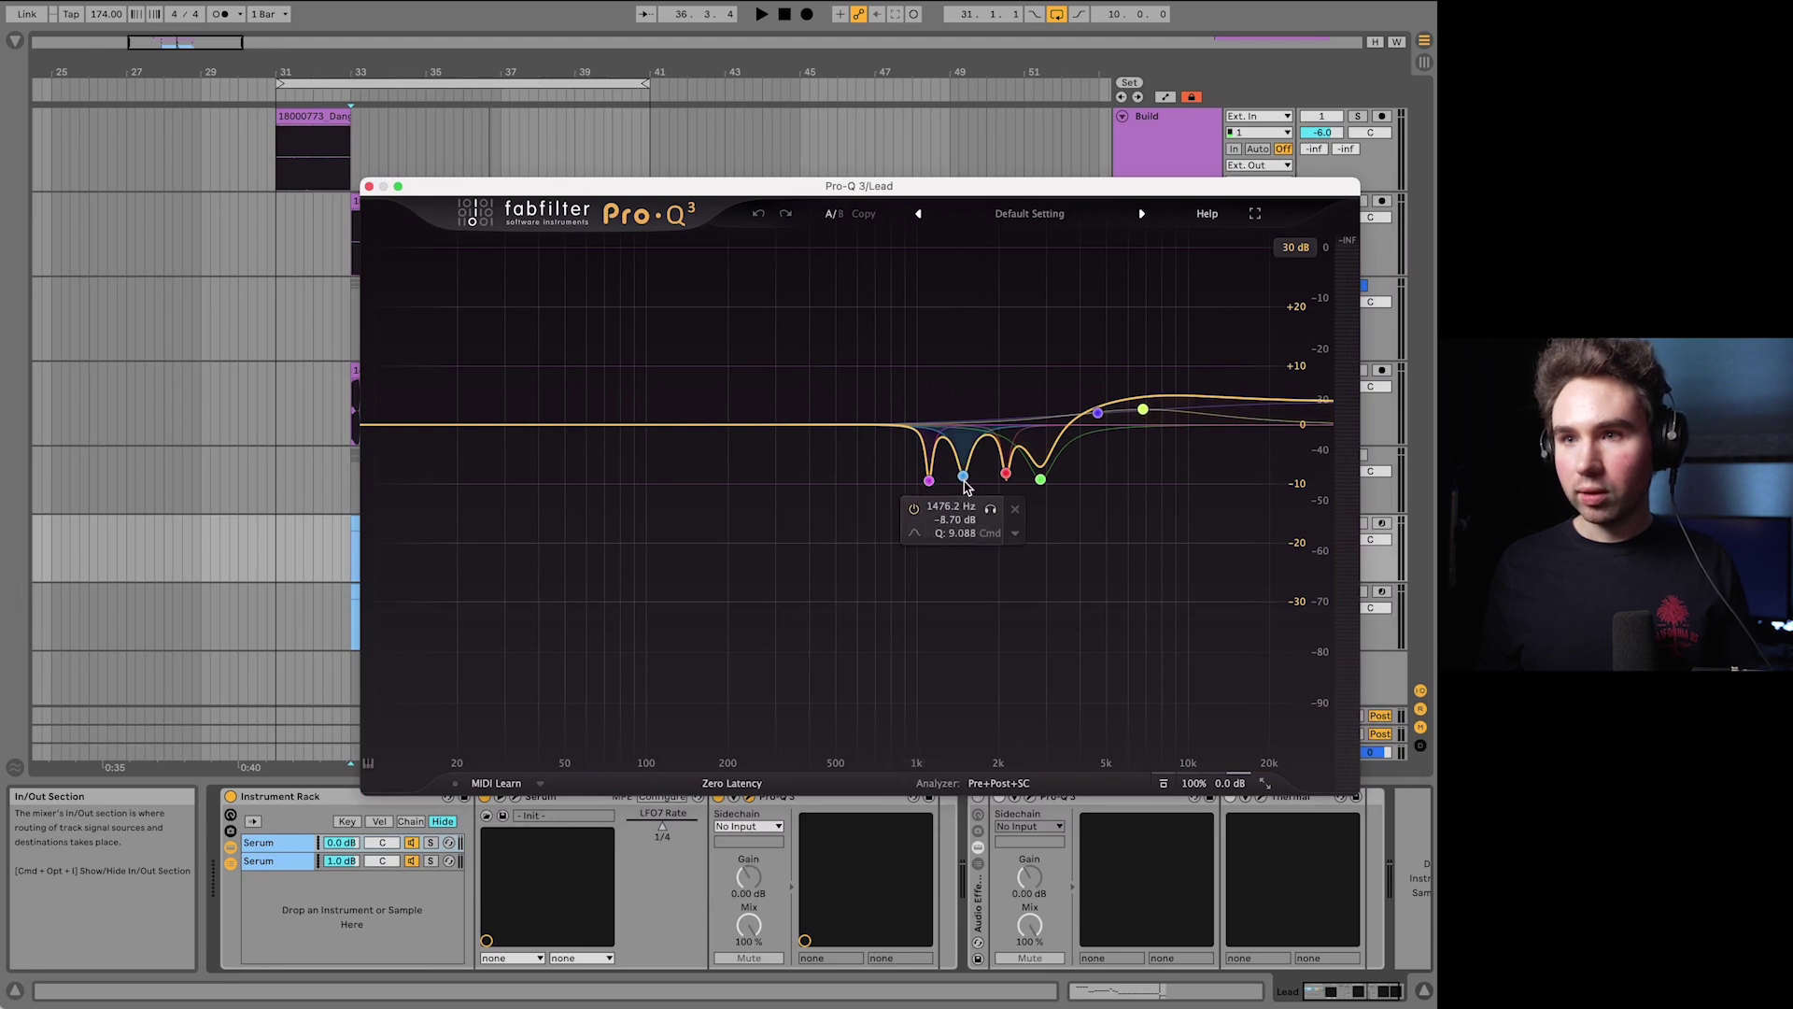
pyautogui.click(1041, 480)
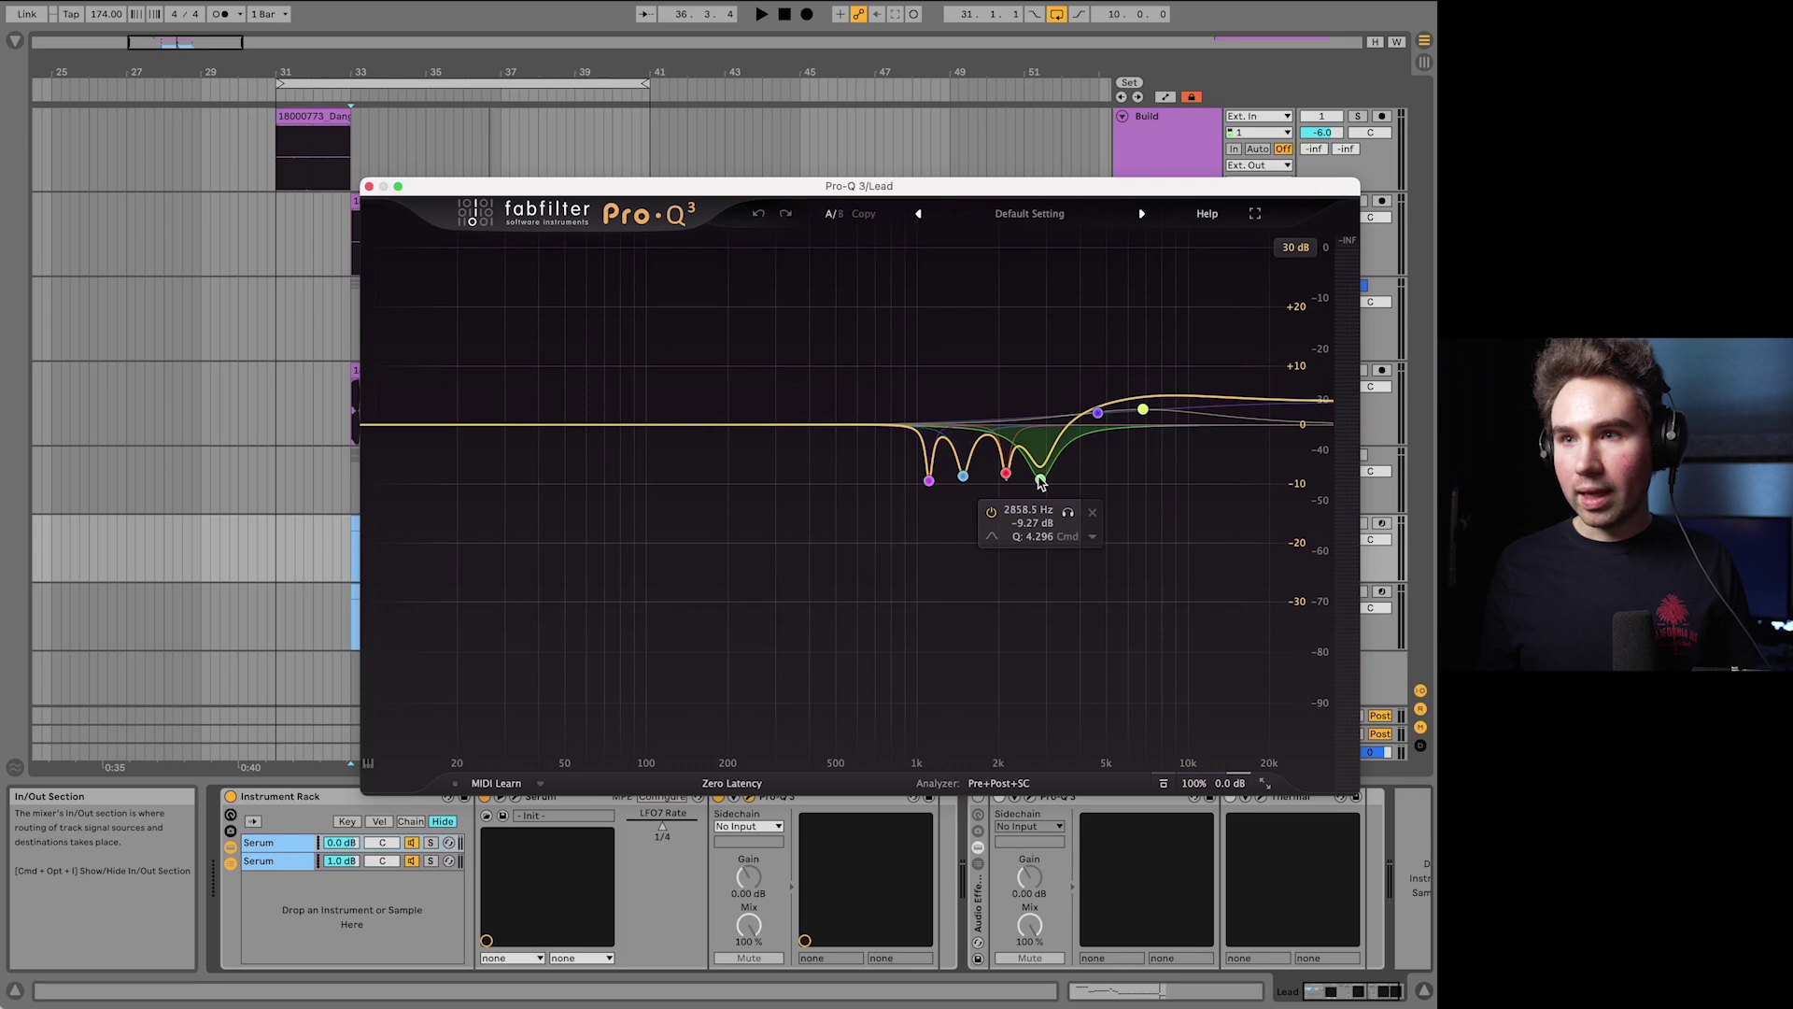
pyautogui.click(1099, 414)
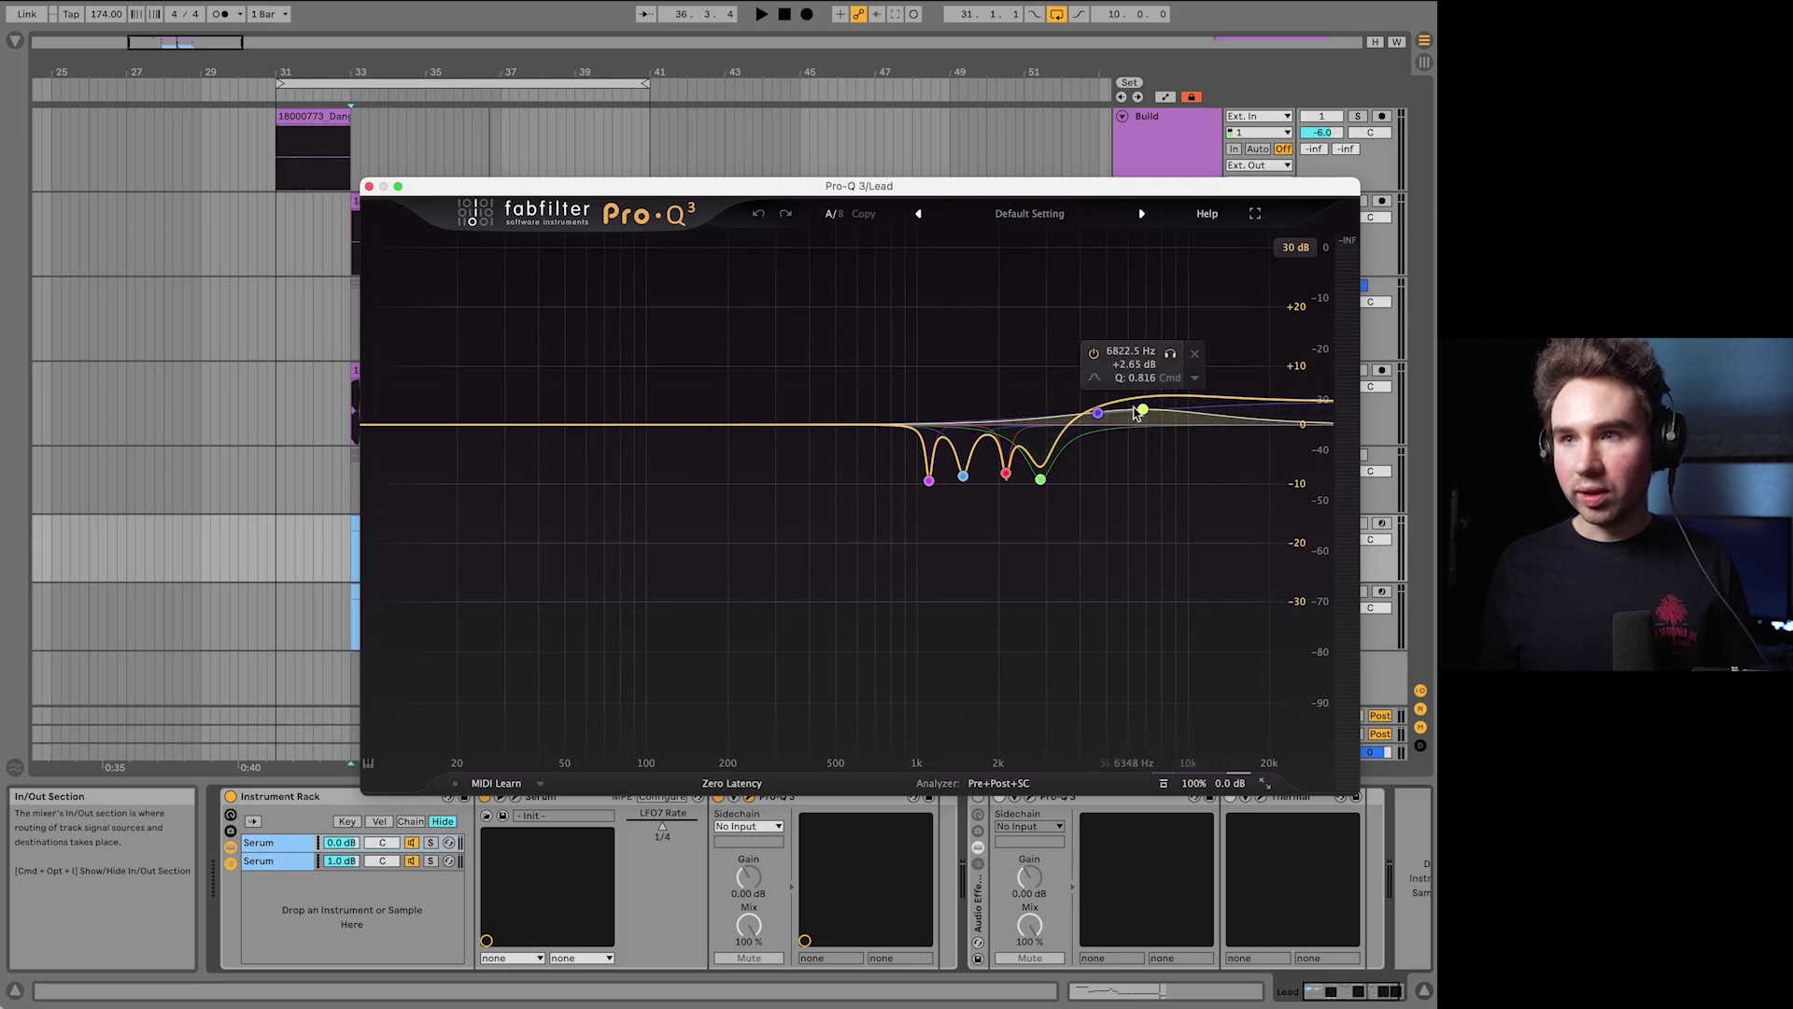
pyautogui.moveTo(888, 186); pyautogui.dragTo(620, 109)
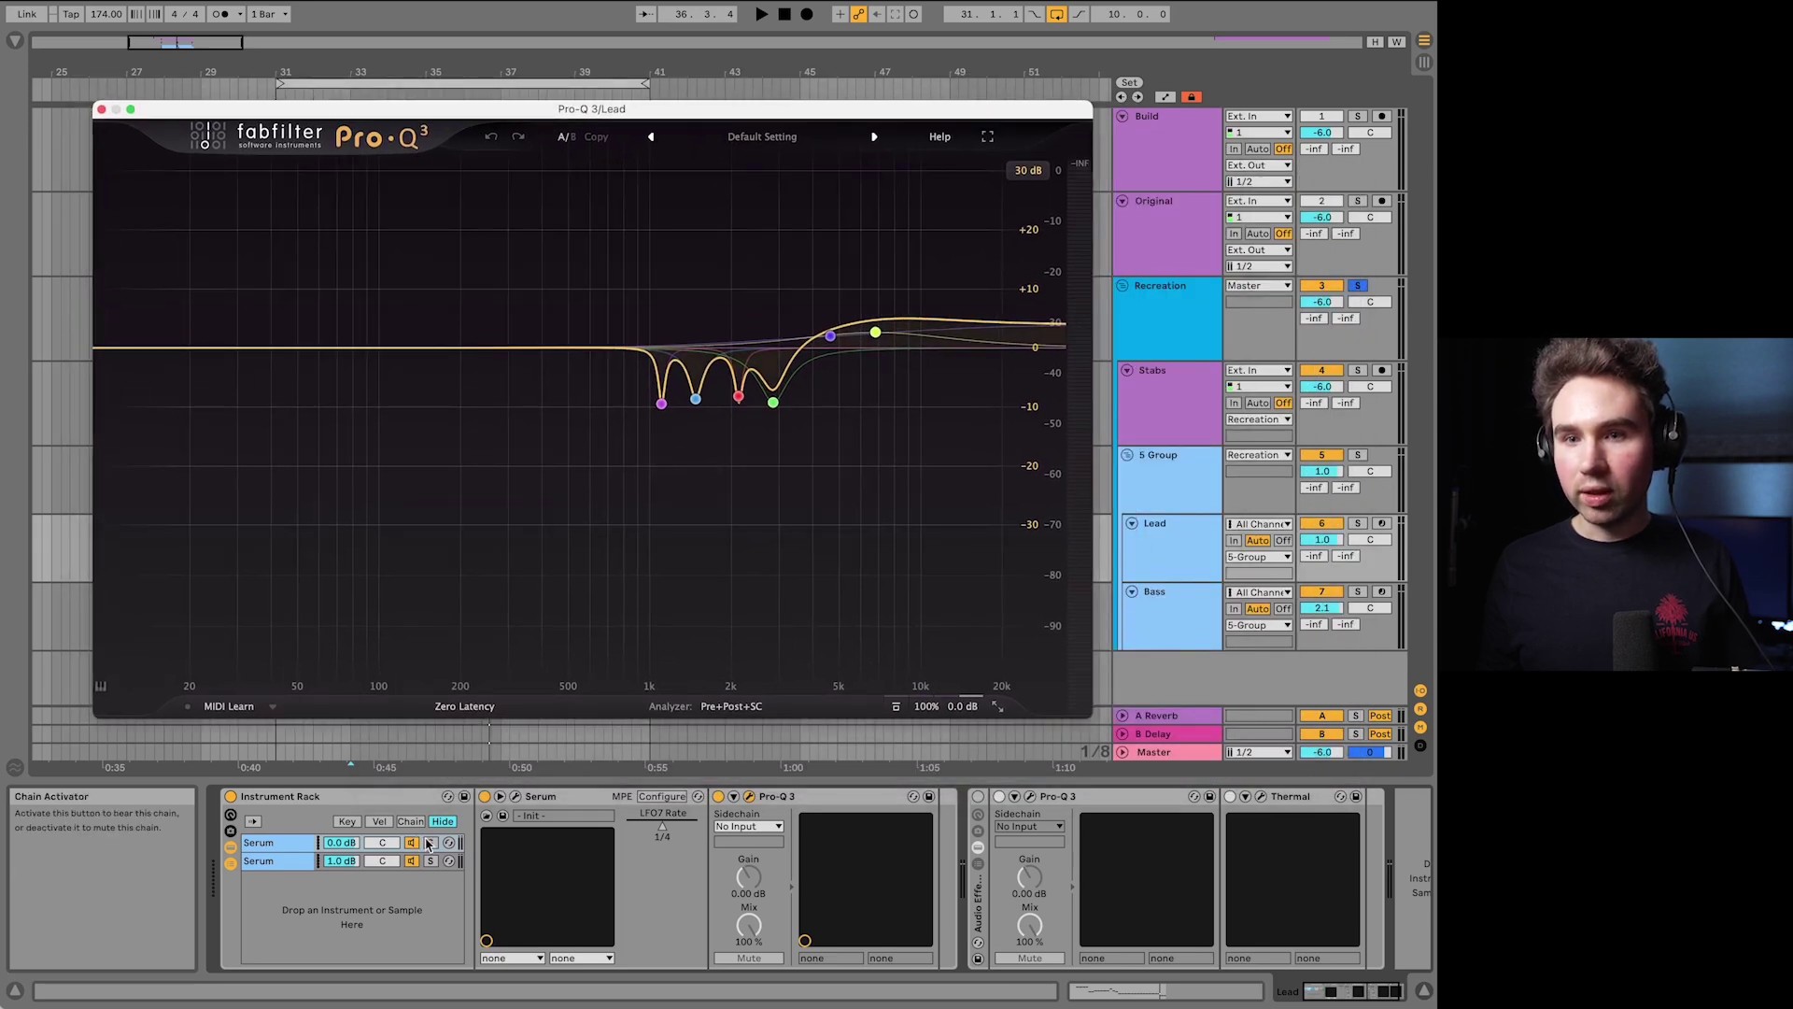
# Step: Solo the first Serum chain and the Lead track, and compare playback with the chain's Pro-Q 3 toggled
pyautogui.click(431, 842)
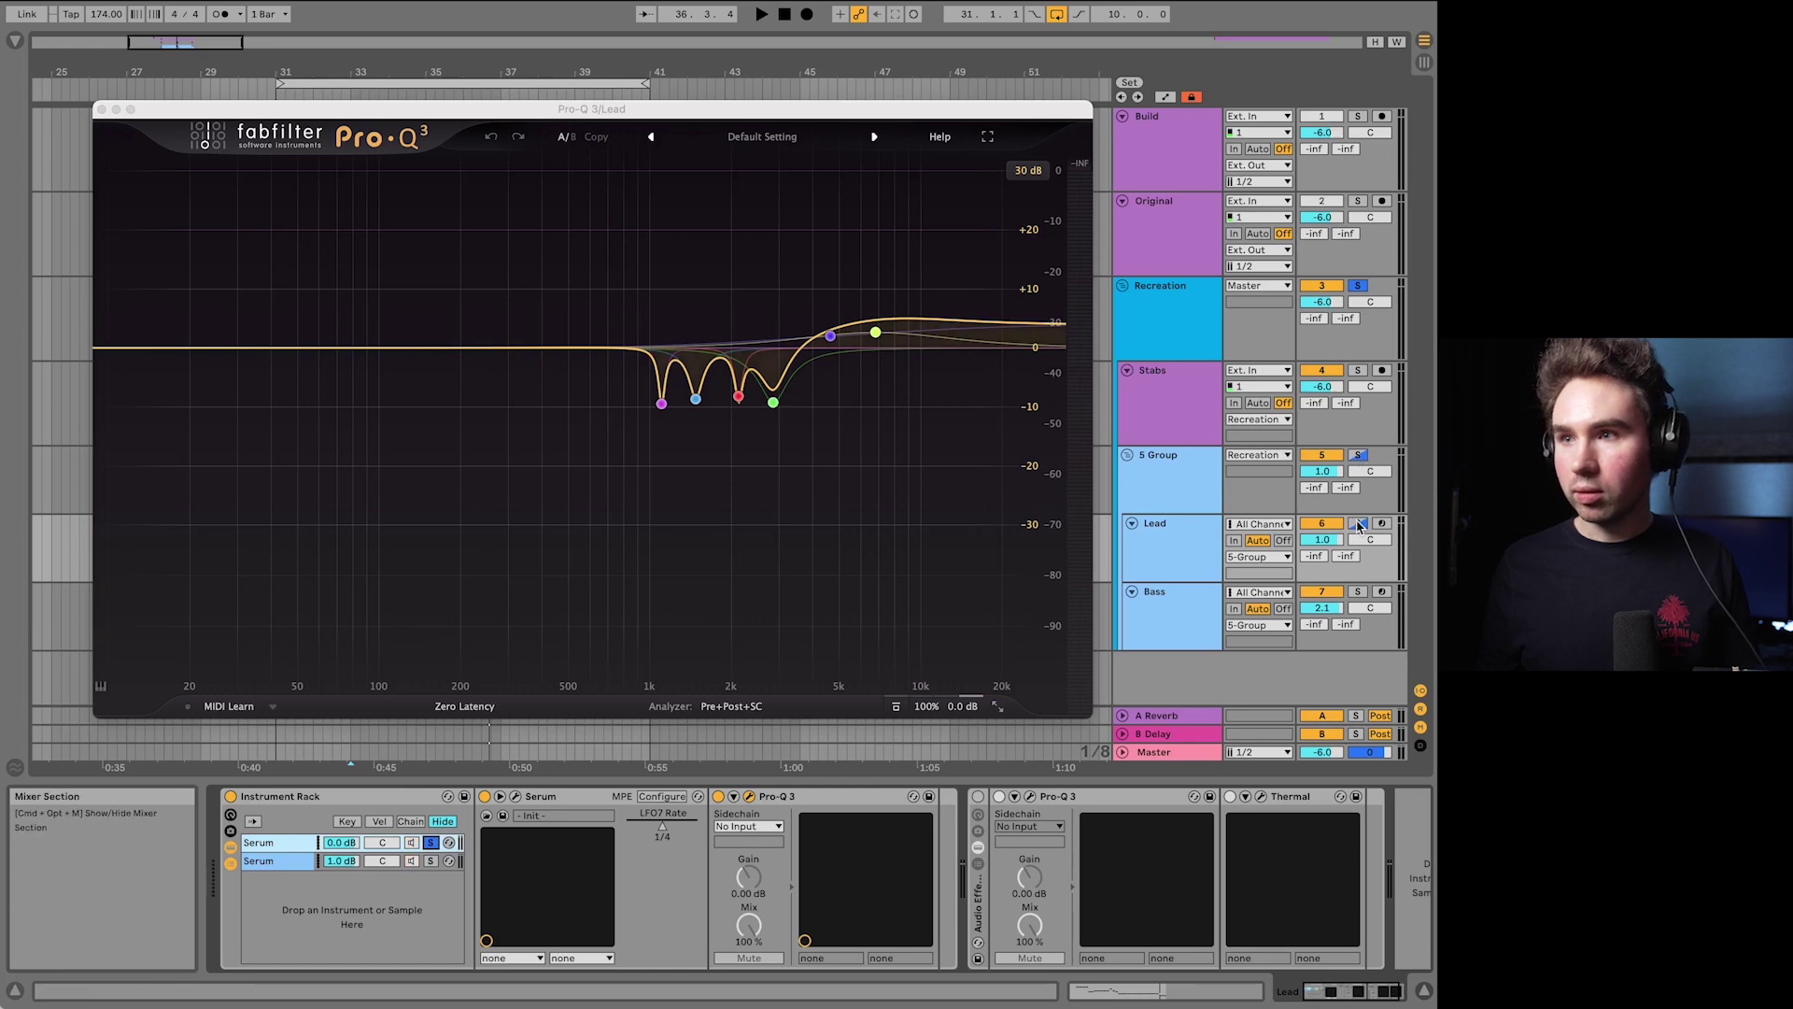
pyautogui.press('space')
pyautogui.click(735, 796)
pyautogui.click(735, 797)
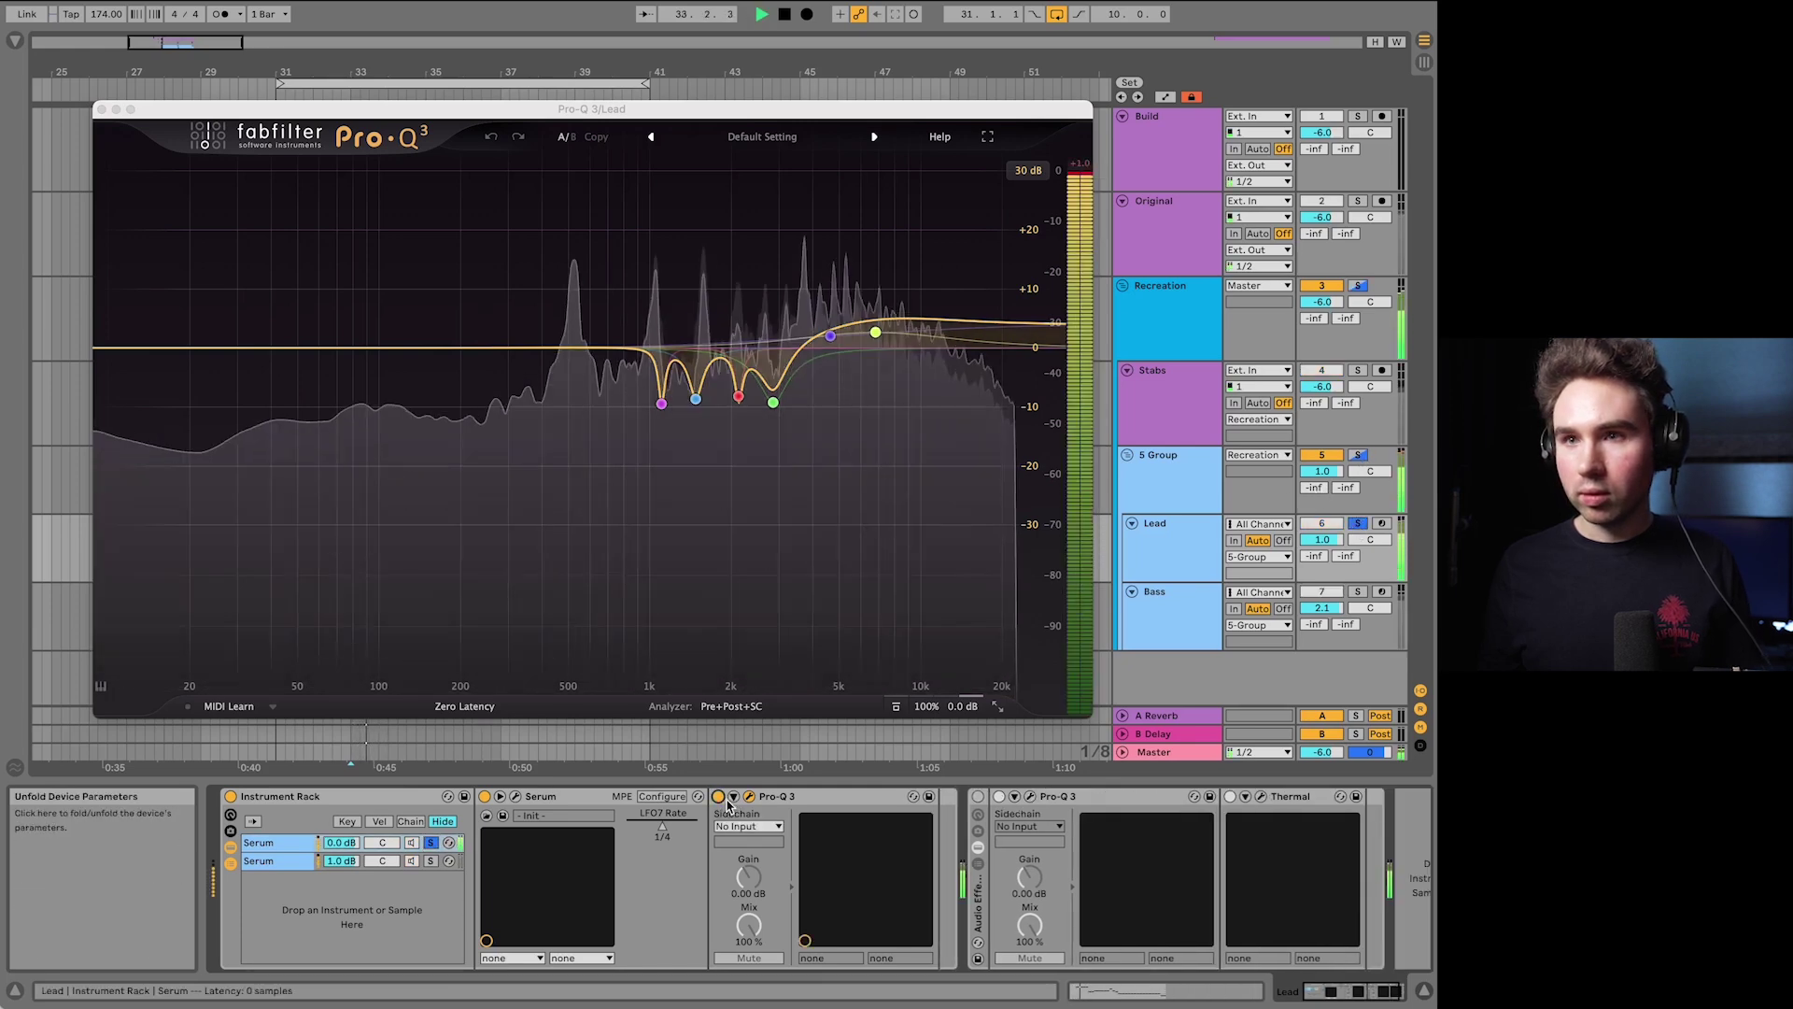
pyautogui.press('space')
# Step: Enable the Pro-Q 3 in the lead's audio effect rack and check its low cut and midrange dip bands
pyautogui.click(999, 797)
pyautogui.click(1030, 797)
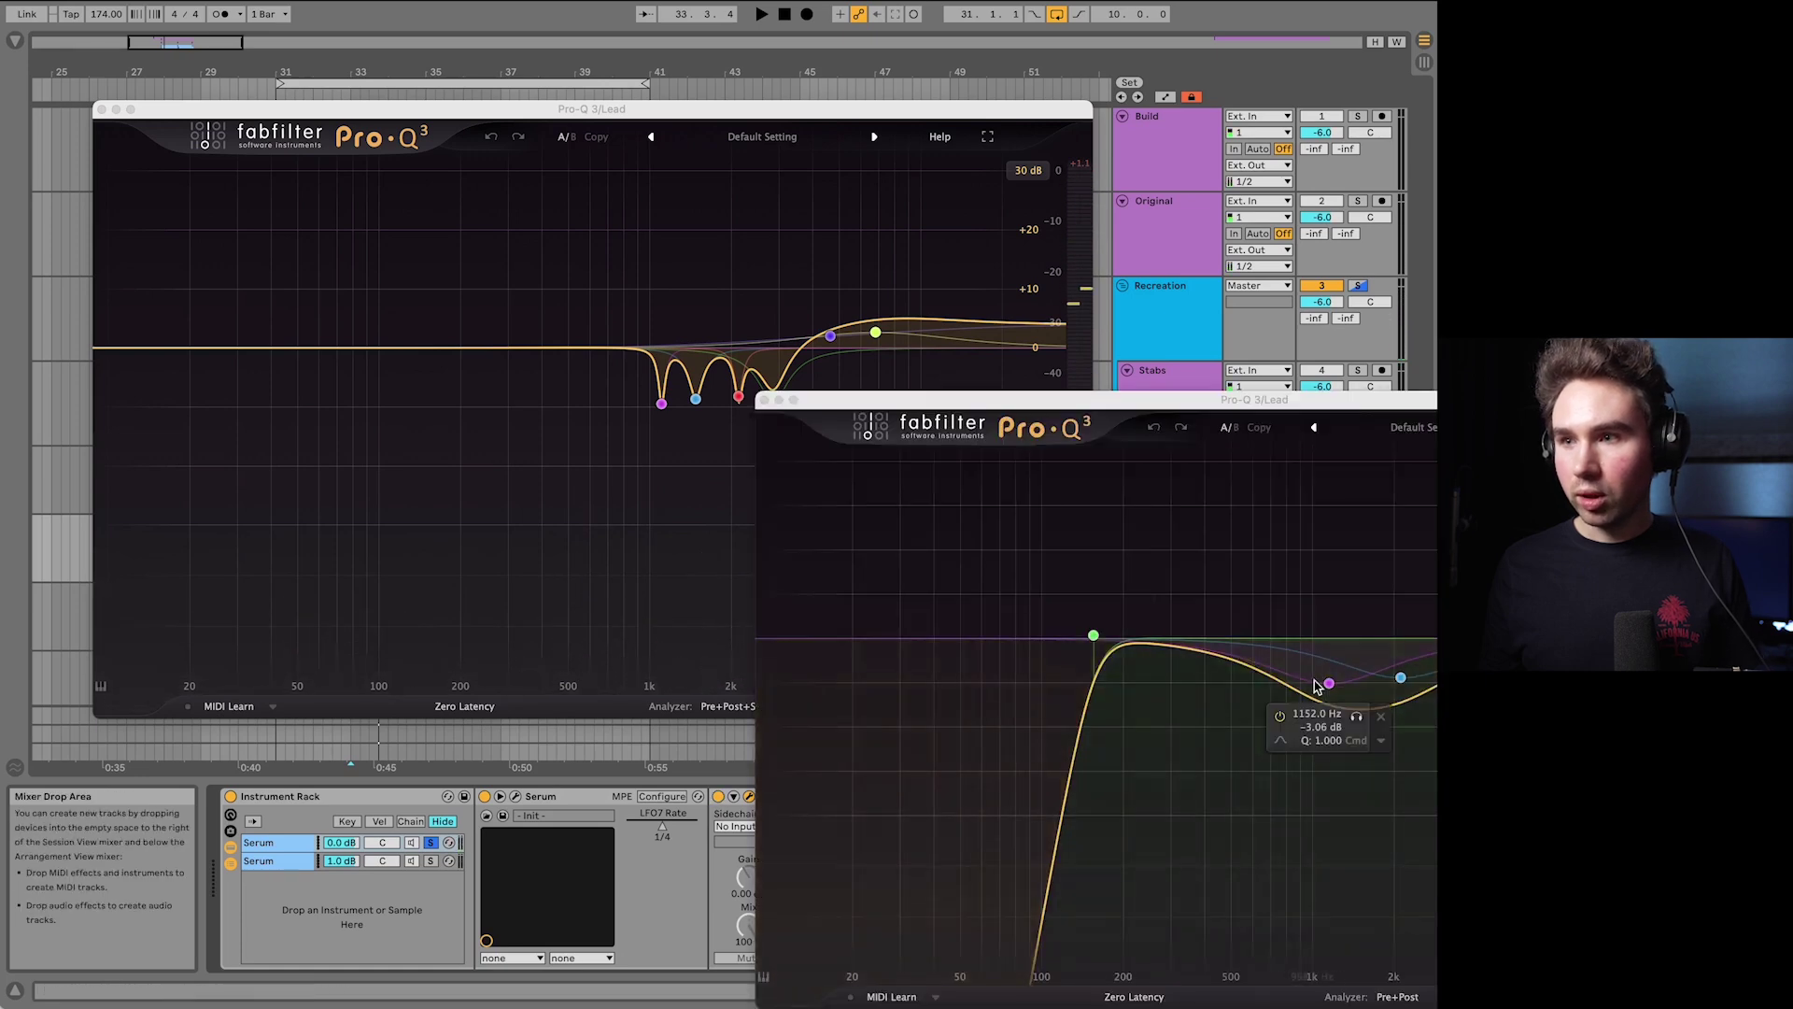
pyautogui.click(1093, 635)
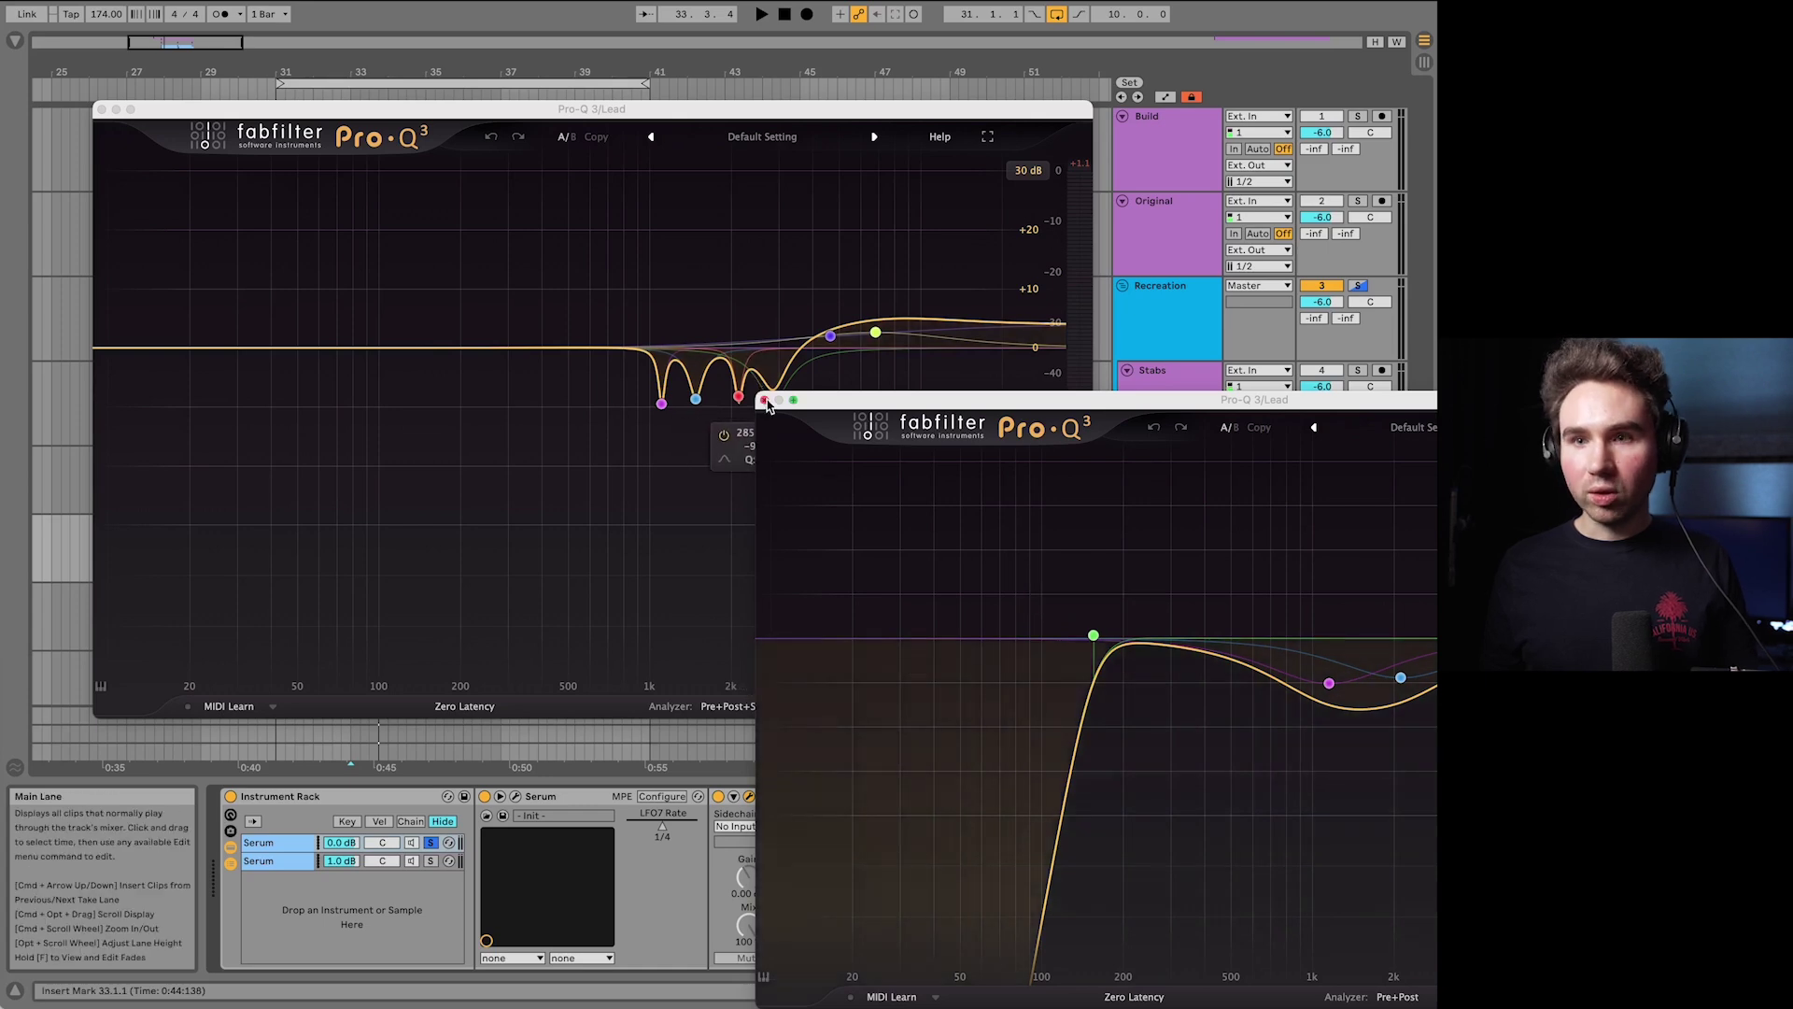
pyautogui.click(763, 400)
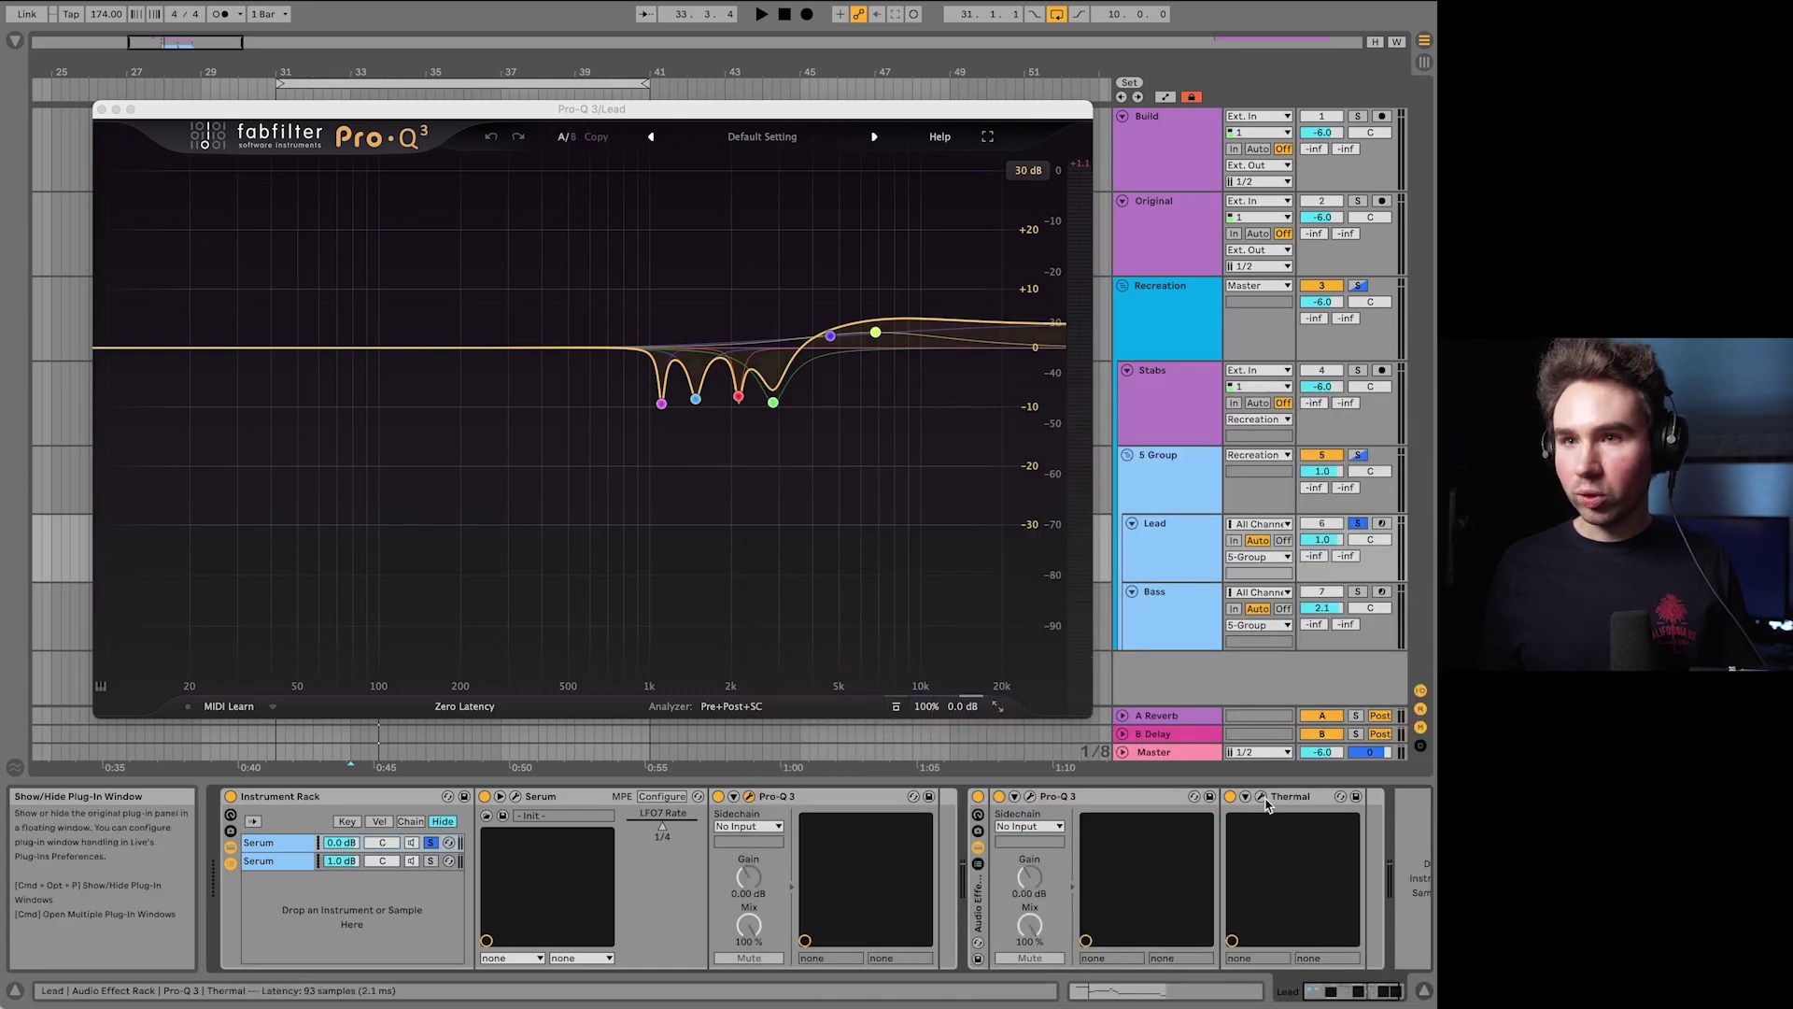
# Step: Open Thermal on the Lead track and examine the Drive, Space and mix settings of its Shadow Bass preset
pyautogui.click(1262, 797)
pyautogui.moveTo(1277, 274); pyautogui.dragTo(1151, 138)
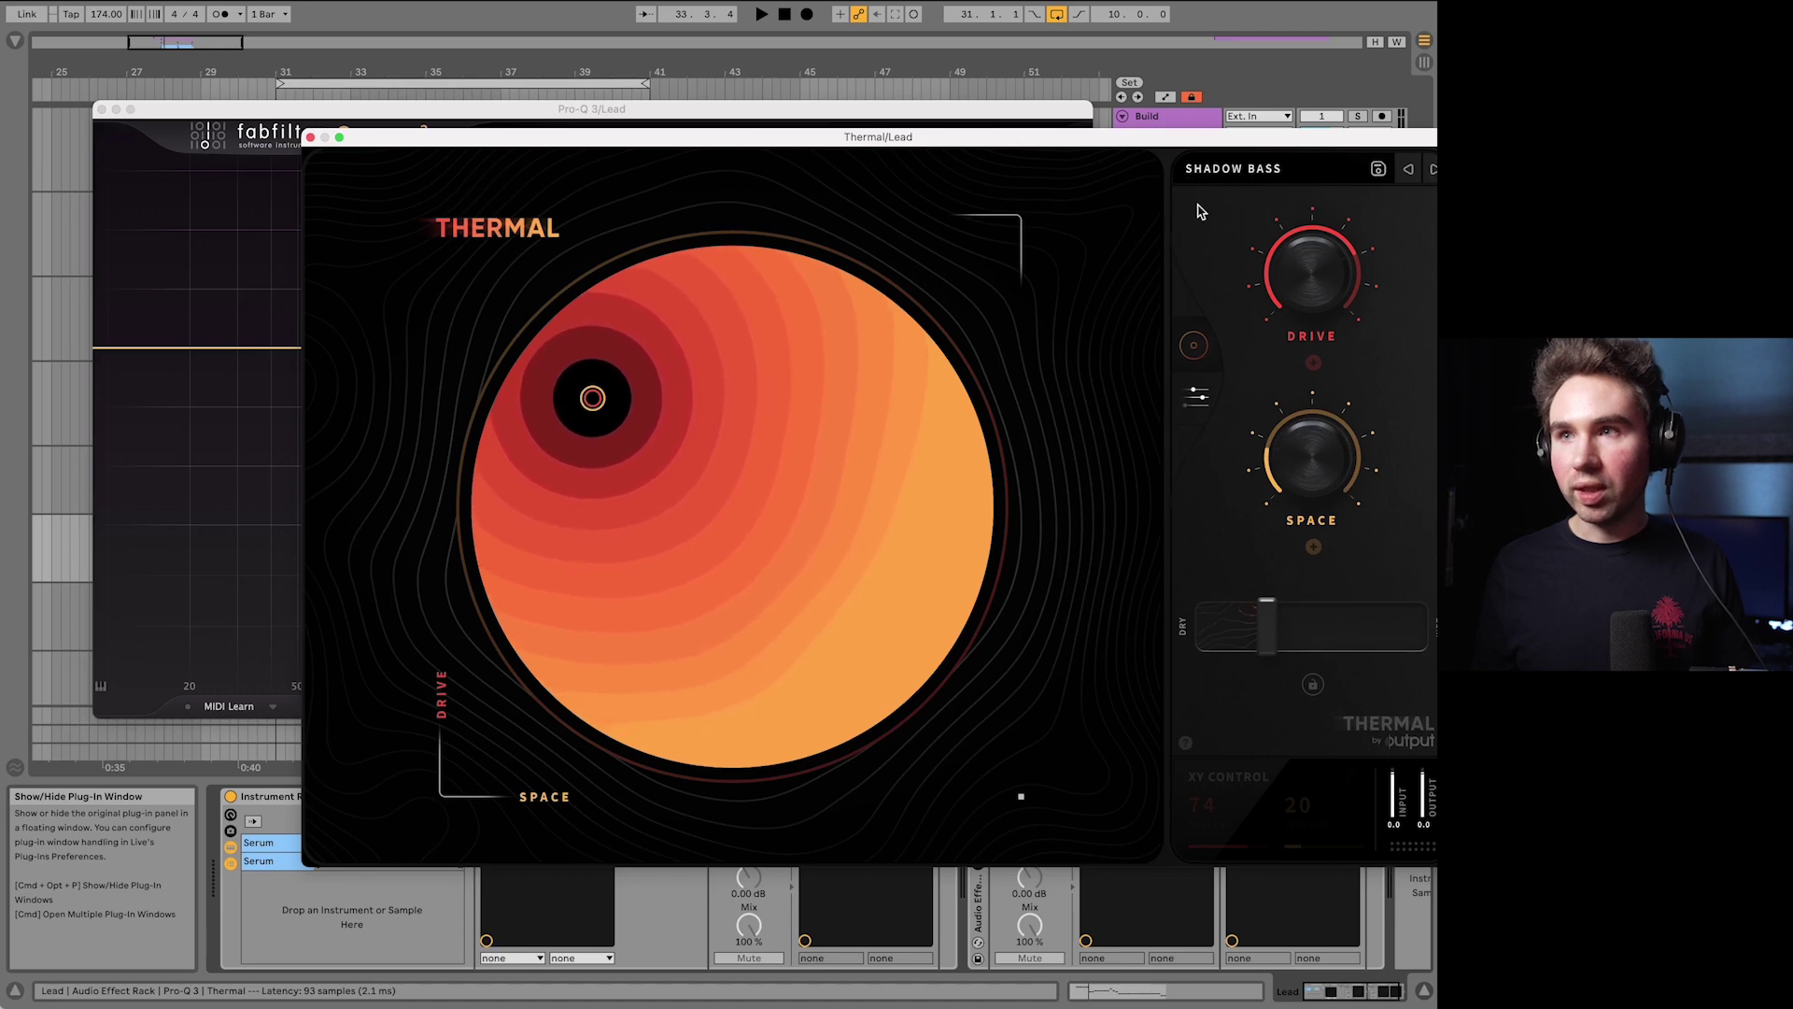
pyautogui.click(311, 137)
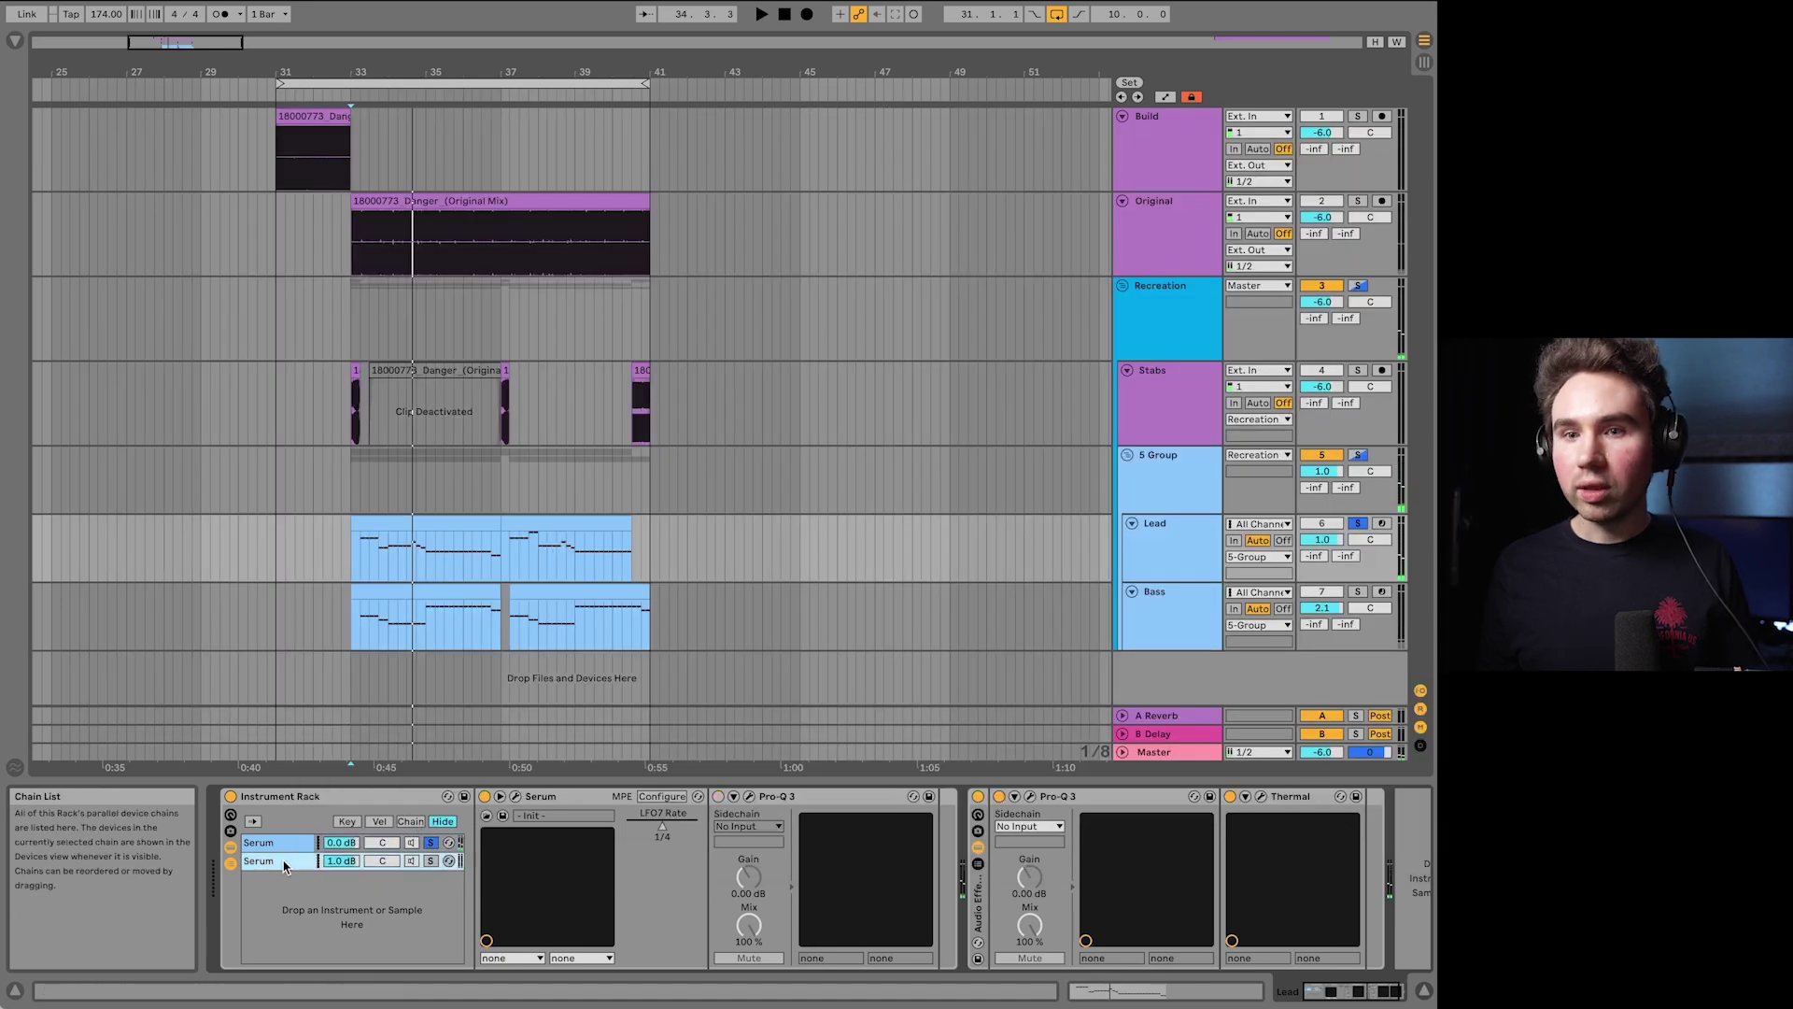
# Step: Enable the Pro-Q 3 on the second Serum chain, check its low and high cuts, and unsolo the chain to audition both layers
pyautogui.click(750, 797)
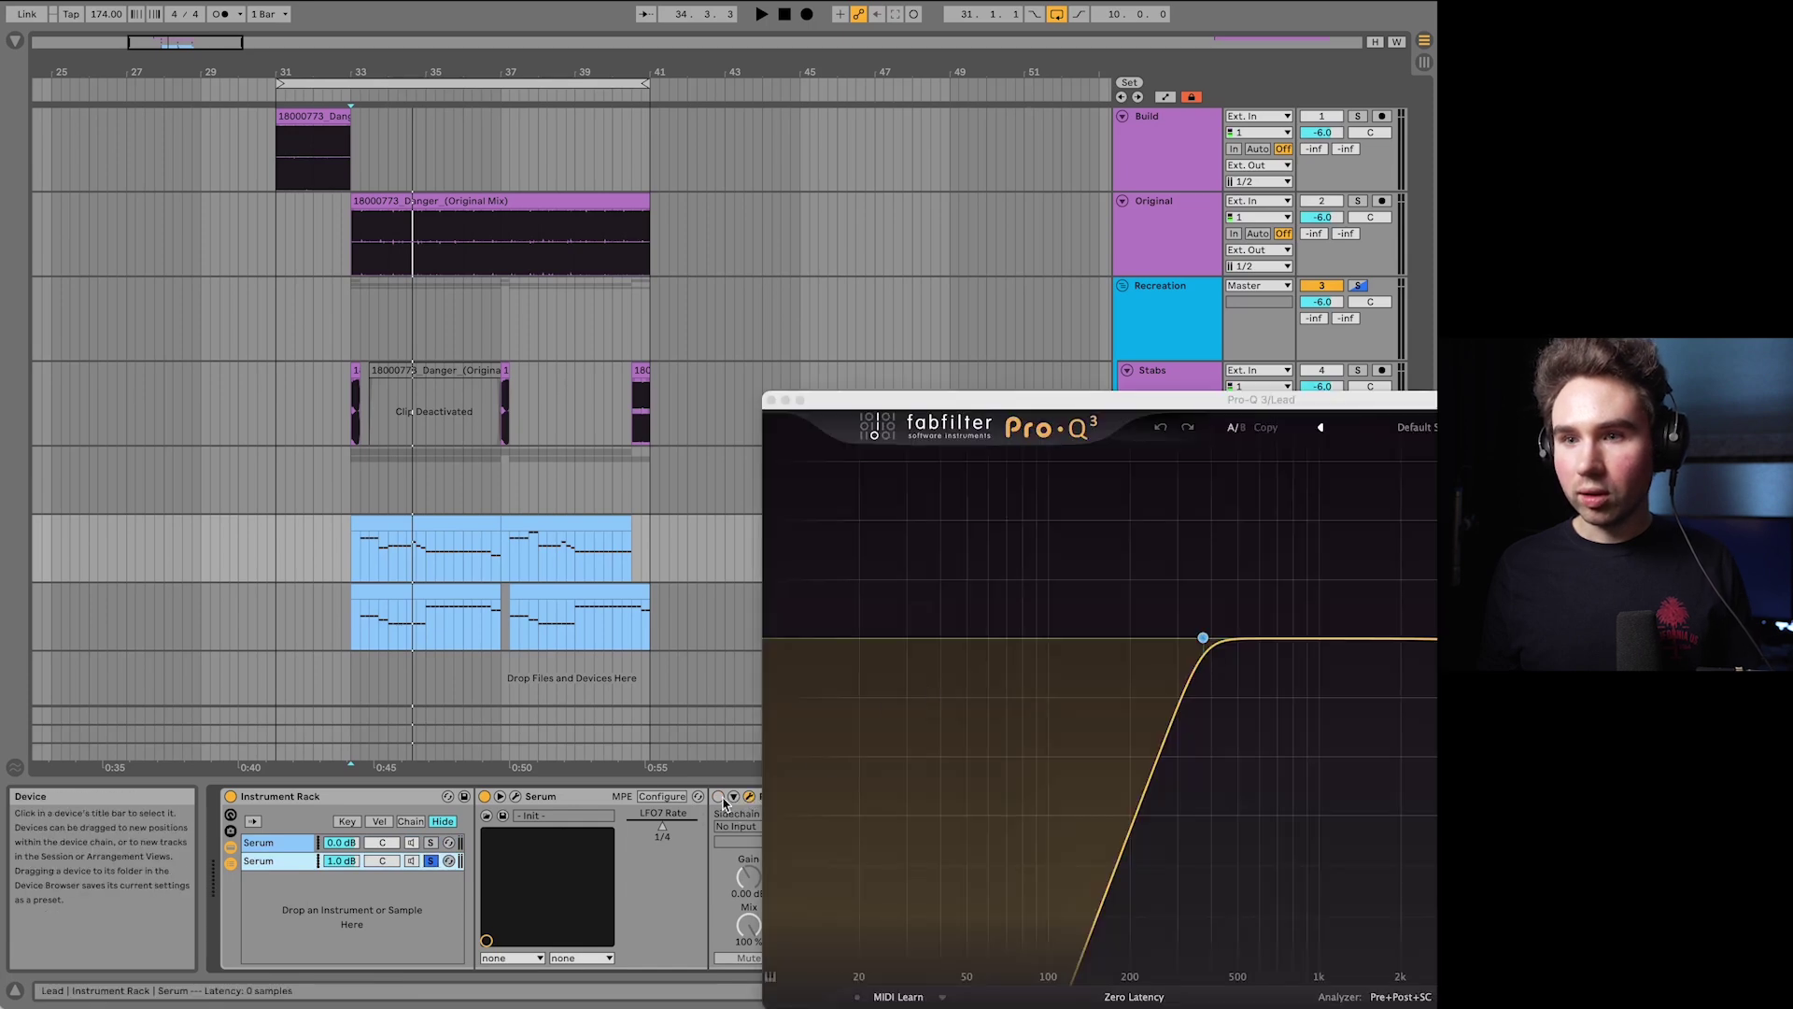
pyautogui.moveTo(1219, 401); pyautogui.dragTo(827, 230)
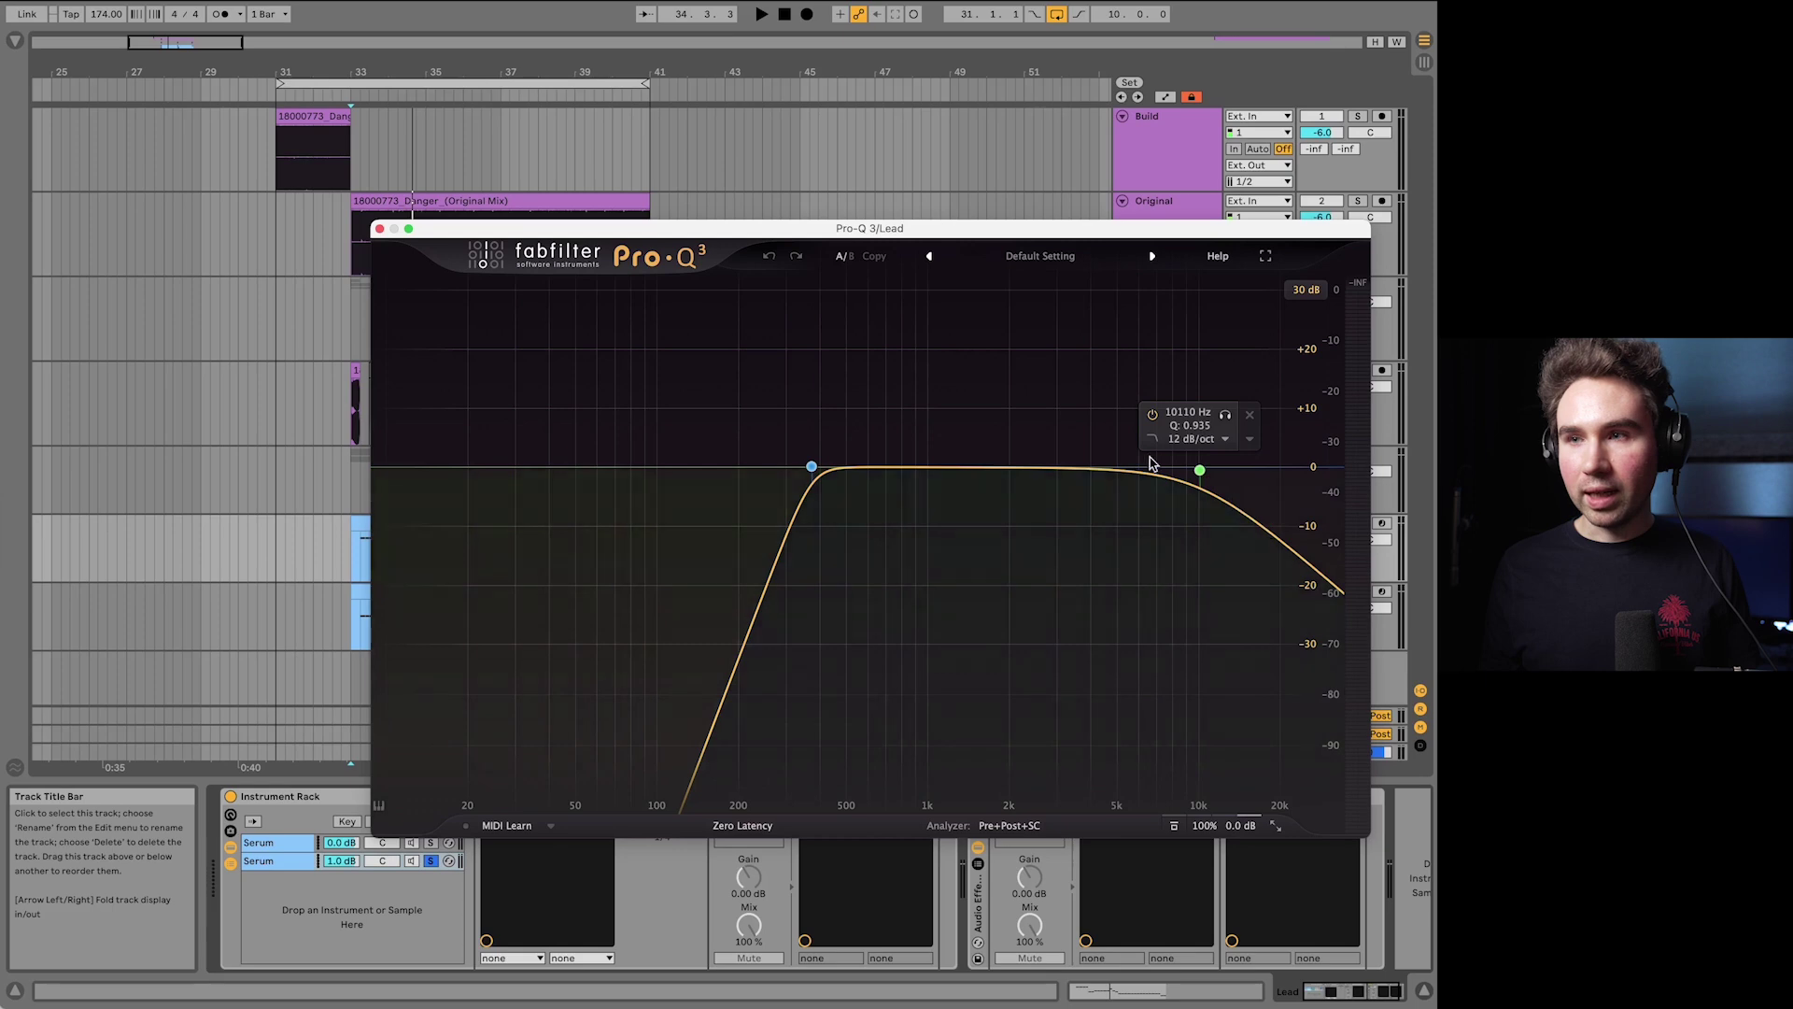
pyautogui.moveTo(620, 230); pyautogui.dragTo(454, 133)
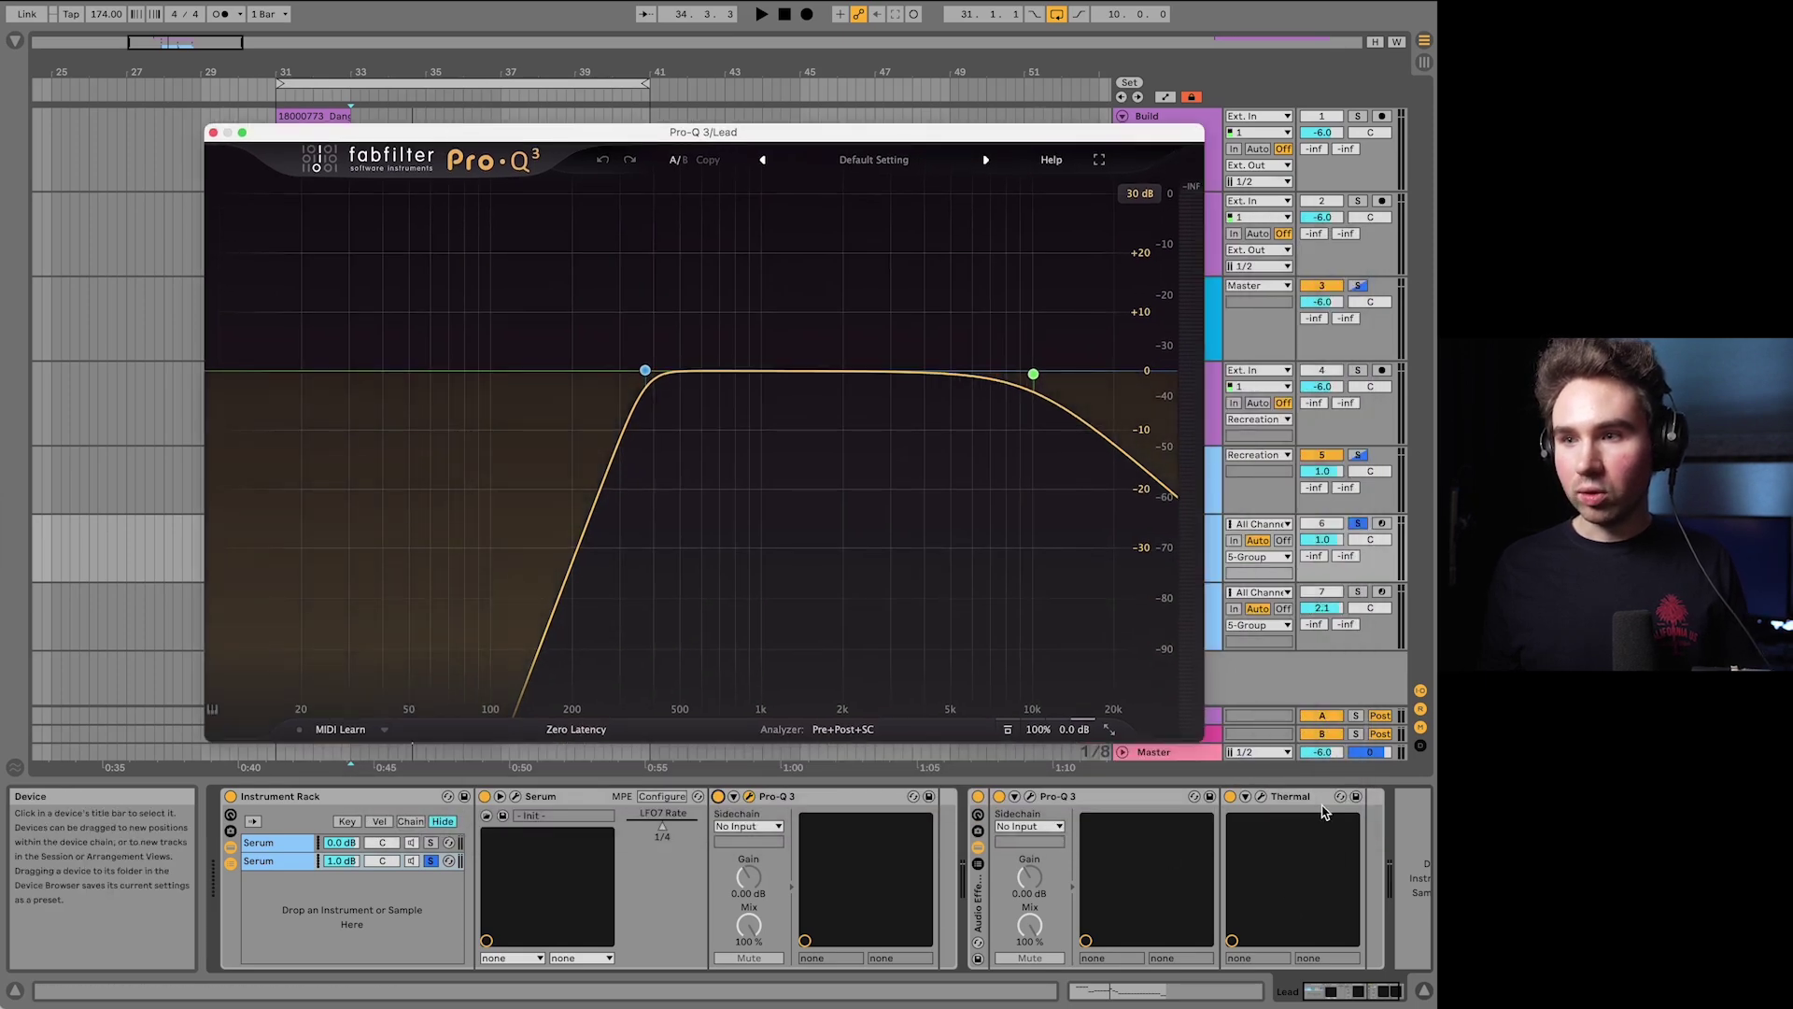
pyautogui.click(431, 861)
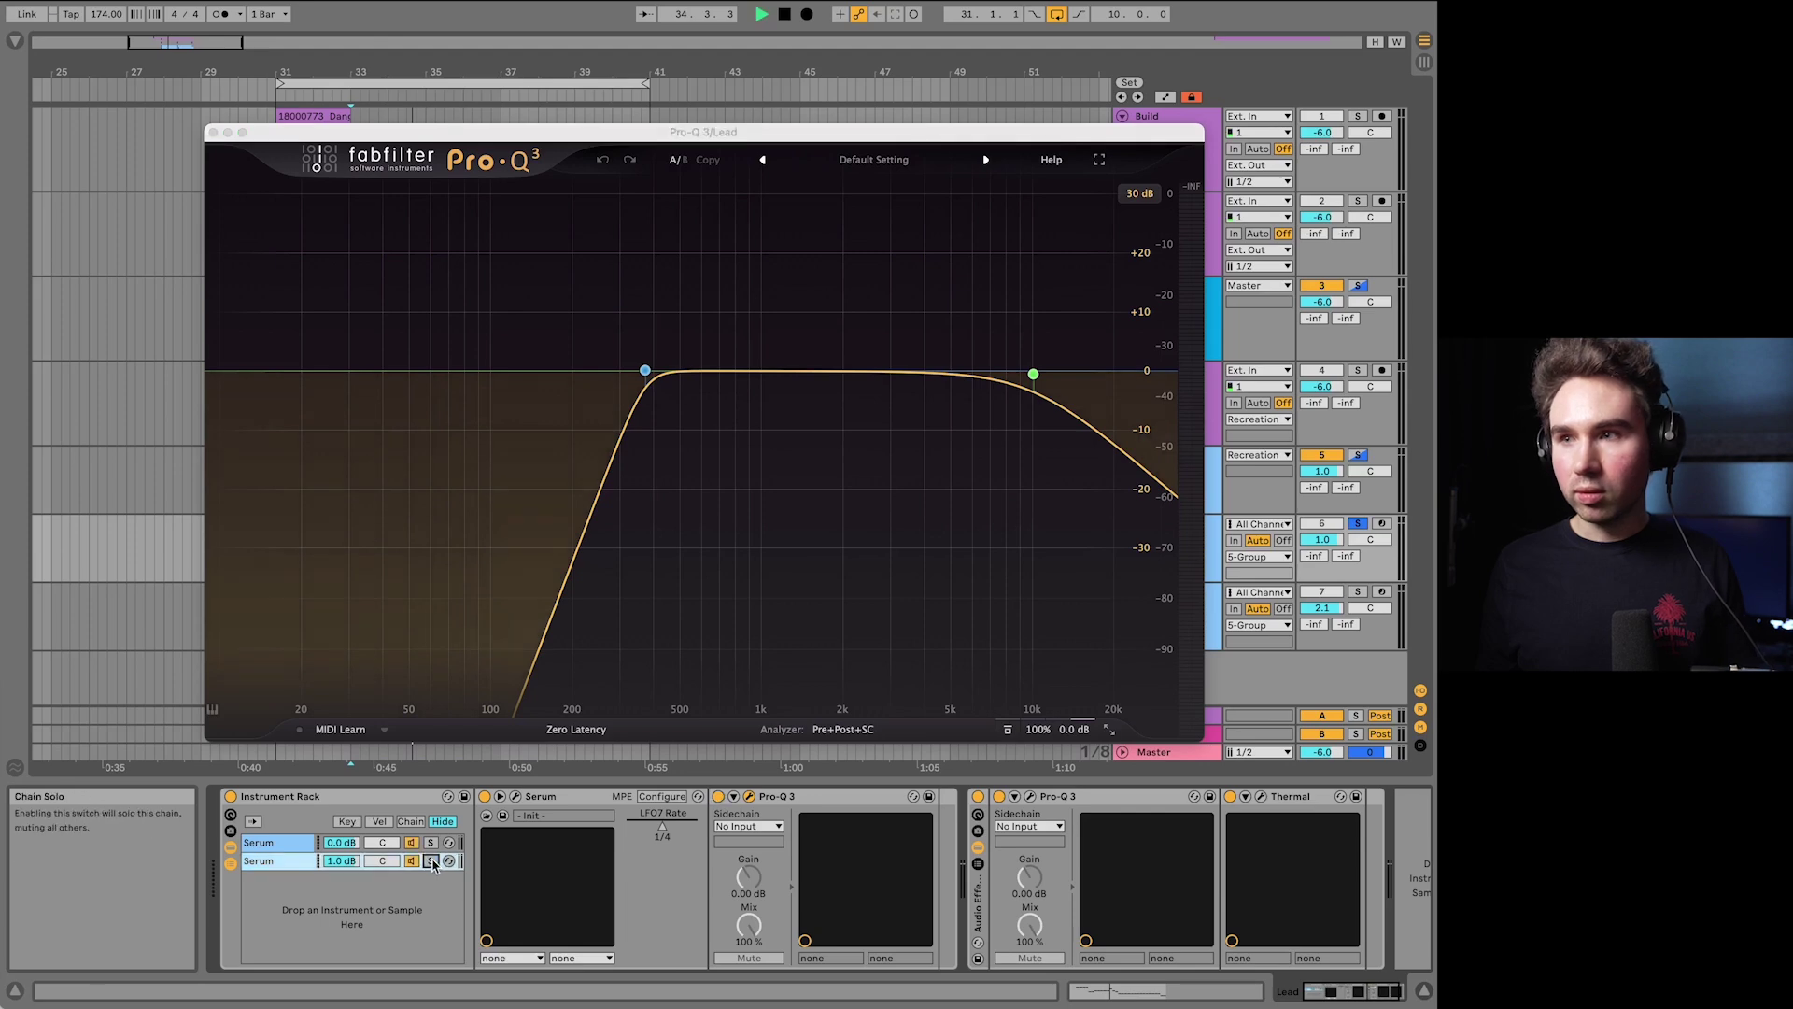
pyautogui.press('space')
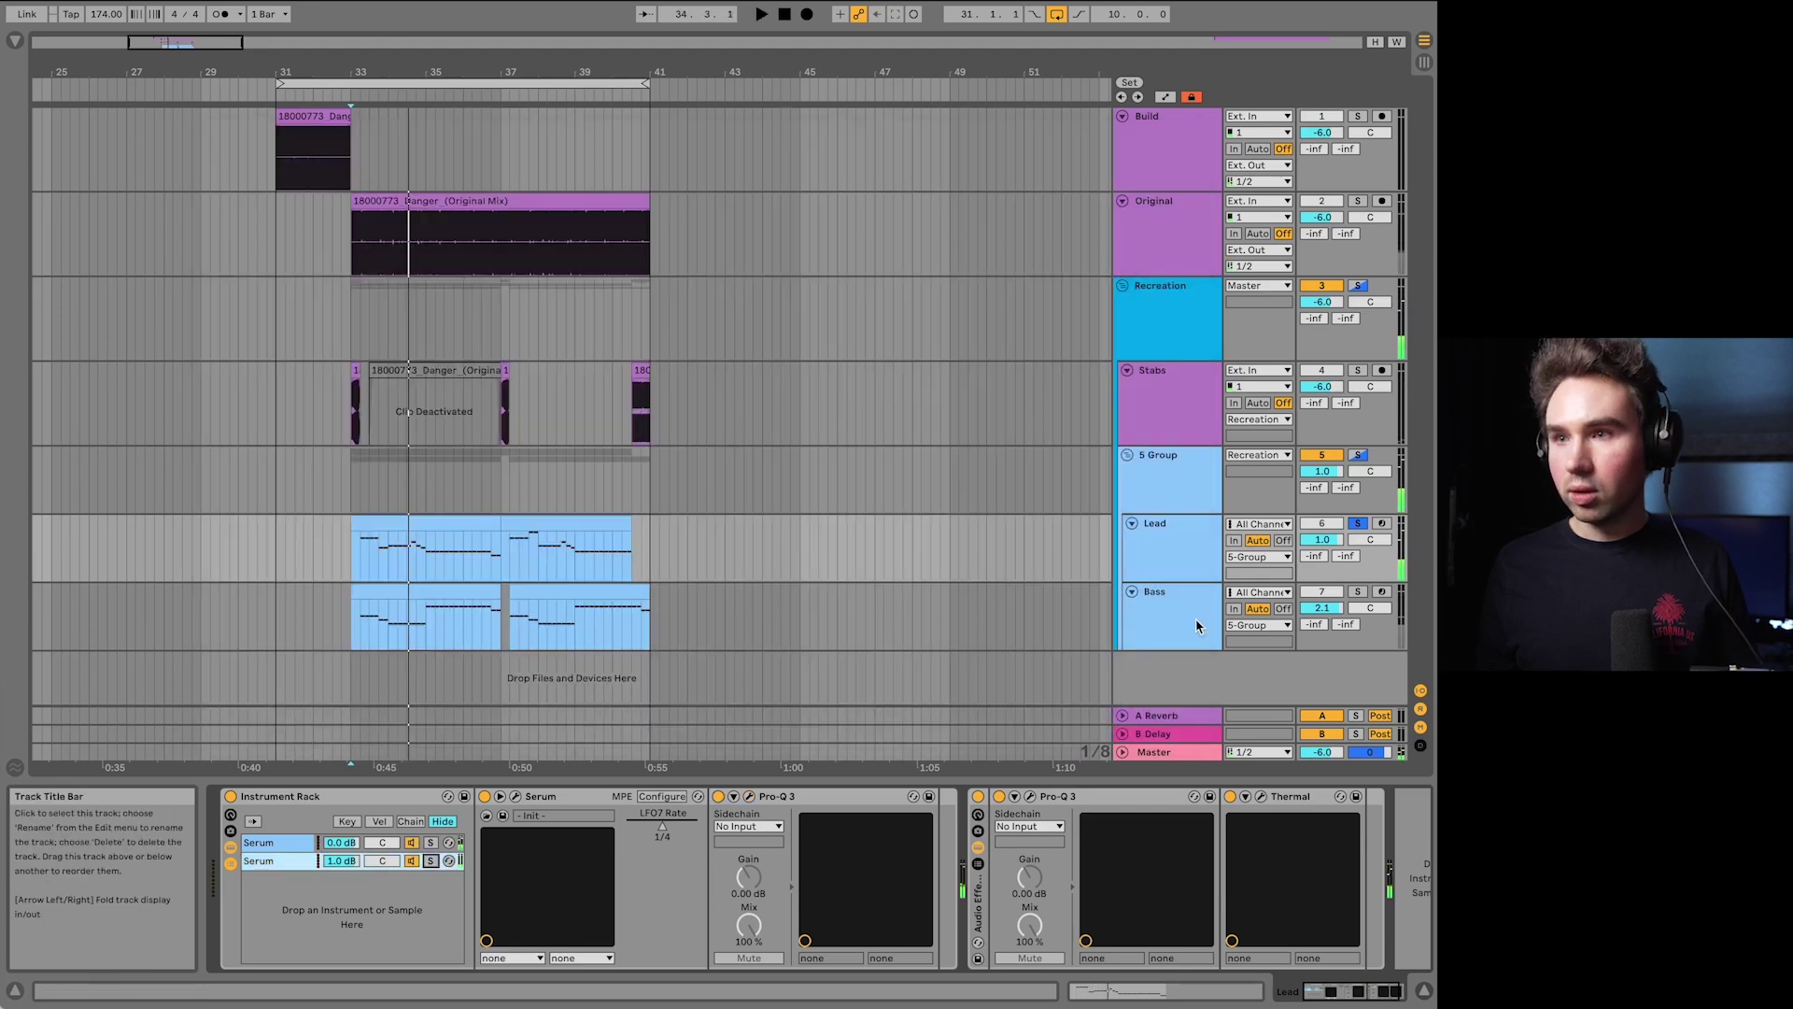
# Step: Enable the Bass track's audio effect rack and its soothe2, and open soothe2 to check its settings
pyautogui.click(1196, 624)
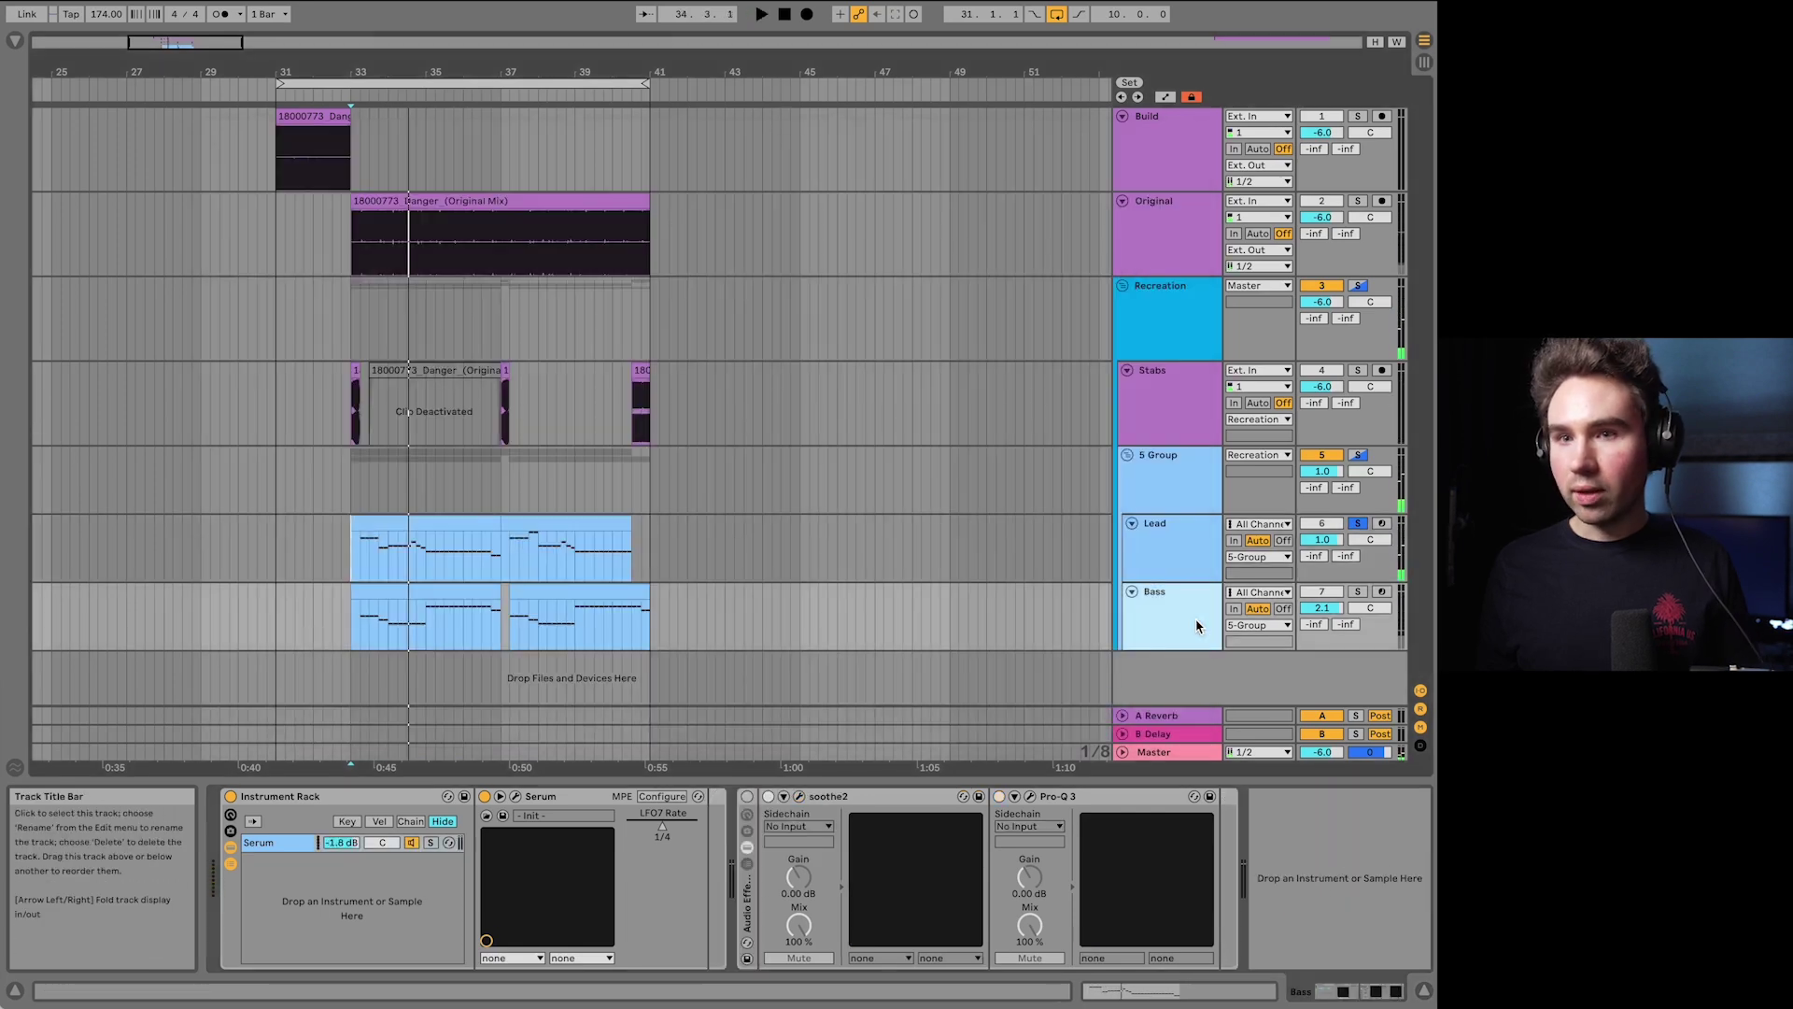
pyautogui.click(758, 807)
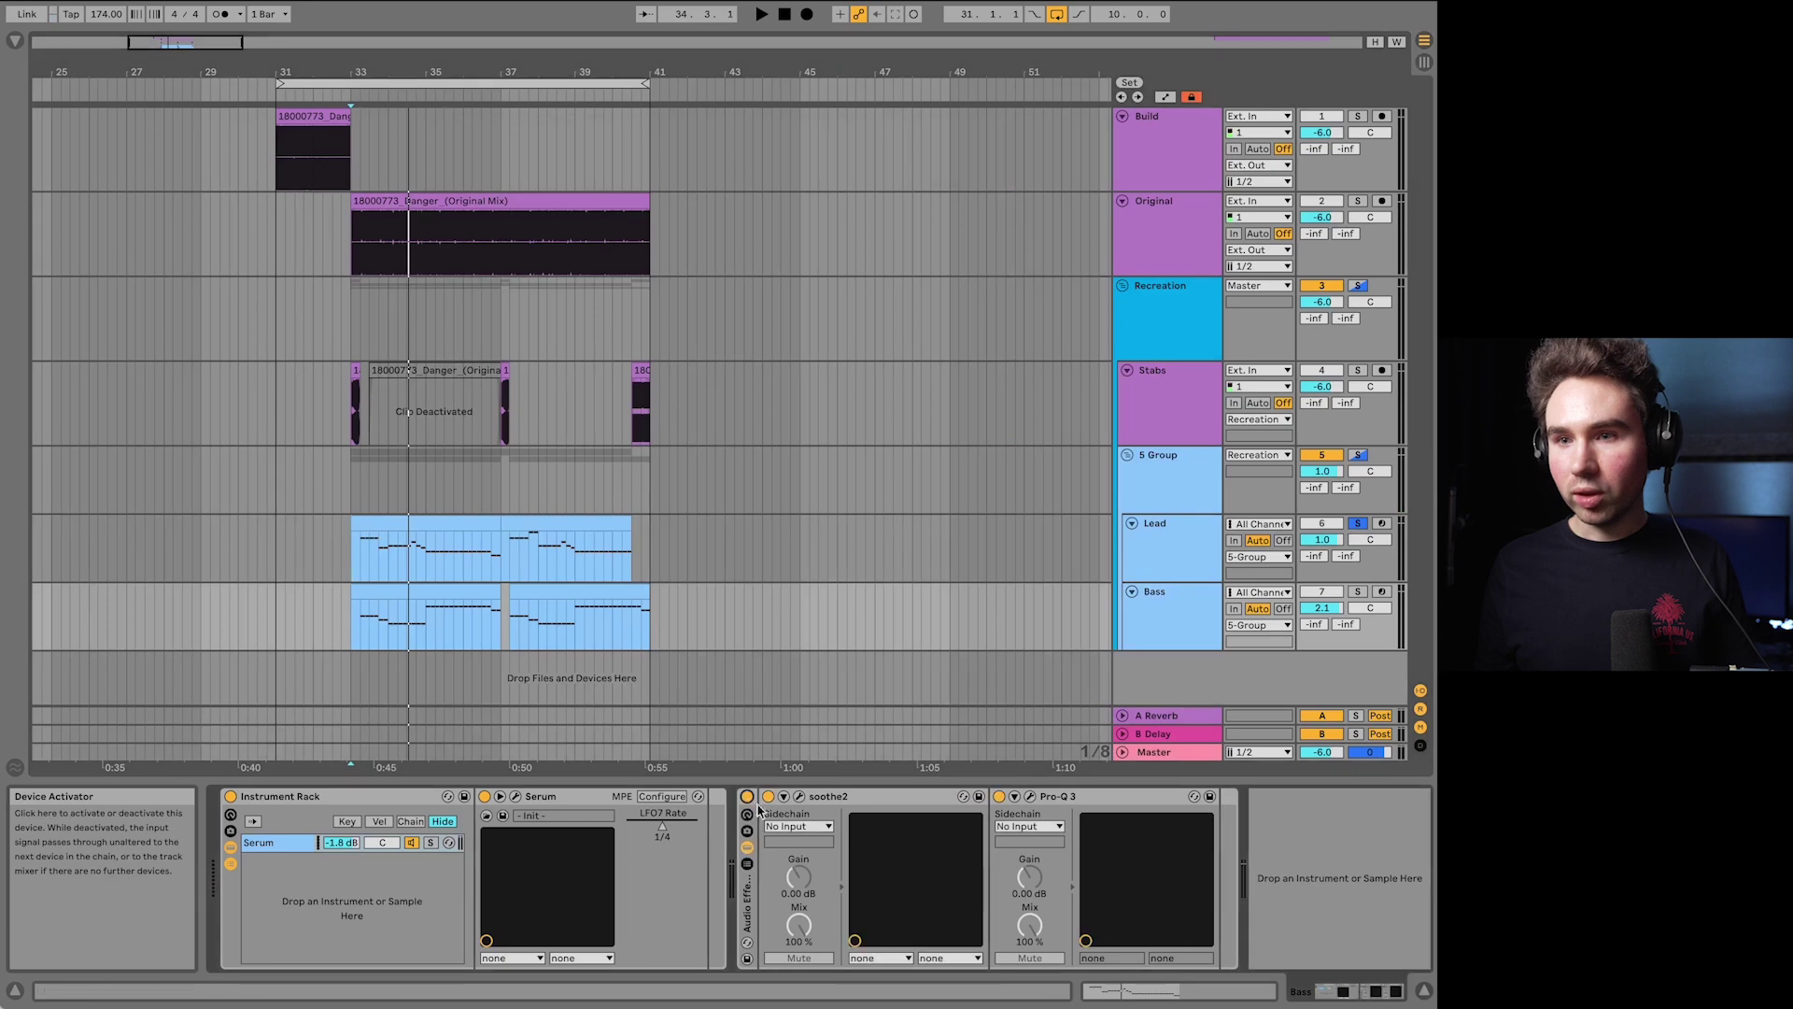
pyautogui.click(799, 797)
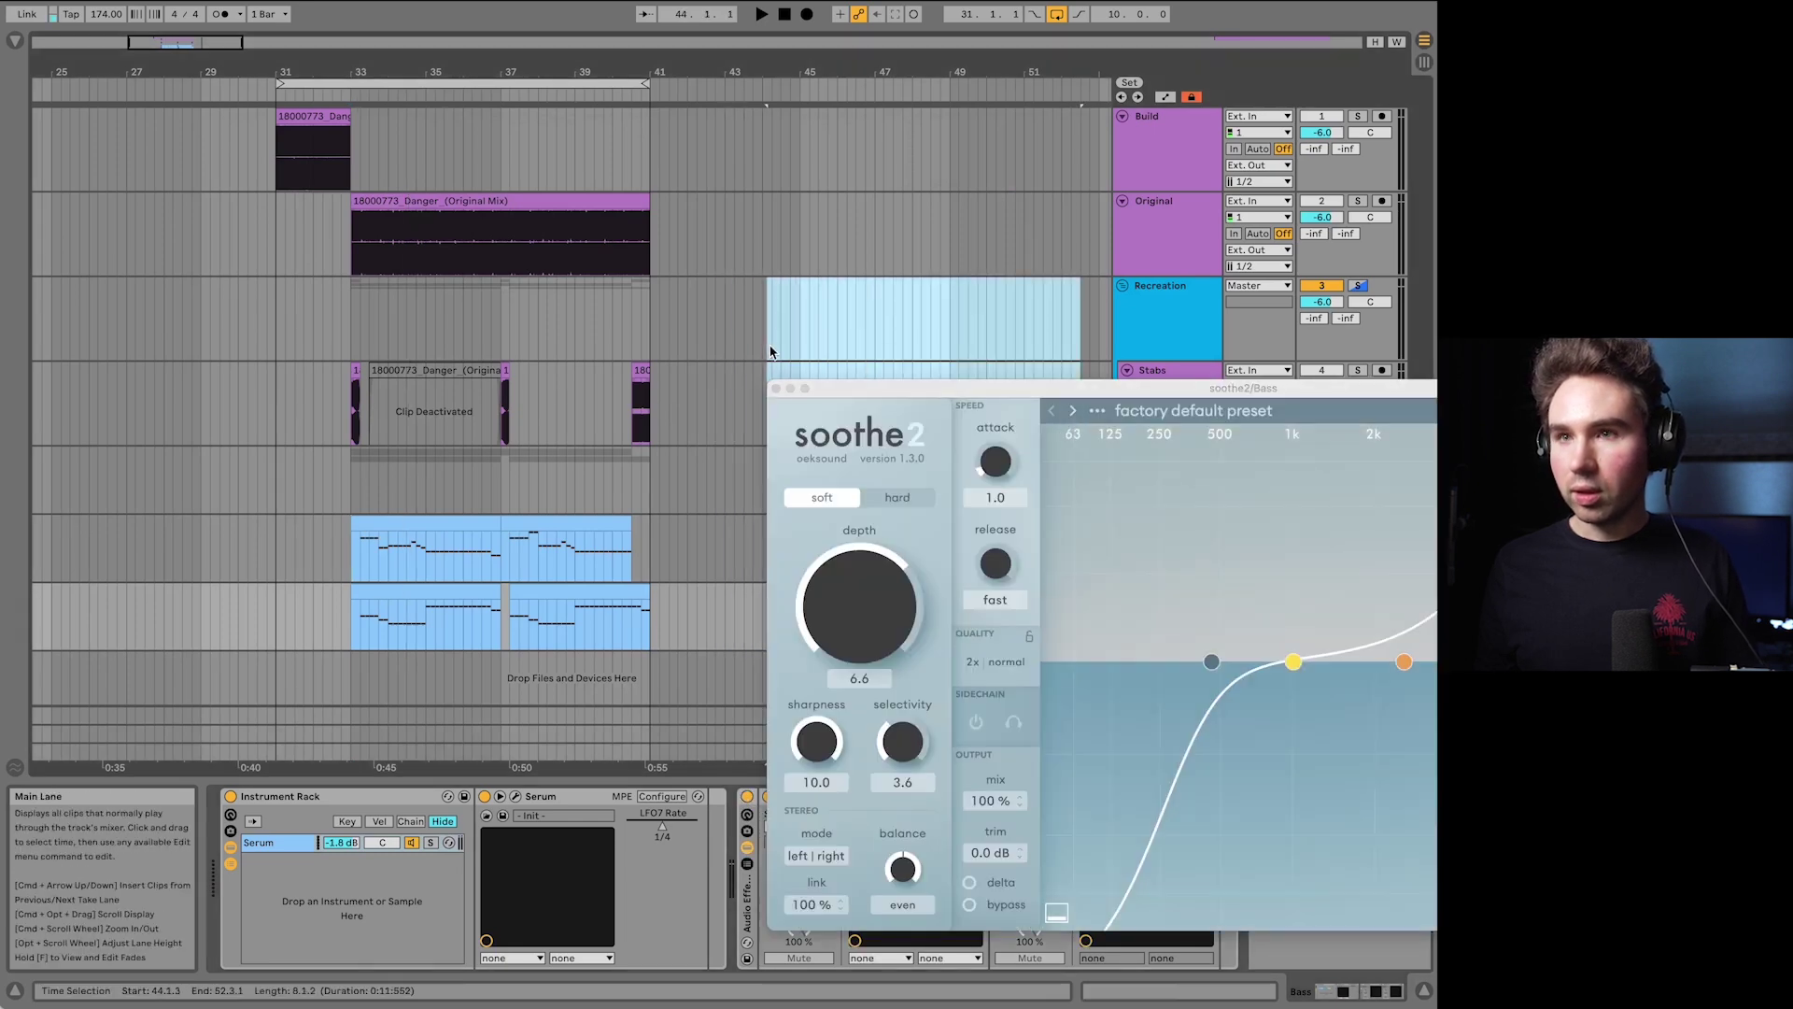
pyautogui.click(355, 568)
pyautogui.moveTo(937, 387); pyautogui.dragTo(350, 189)
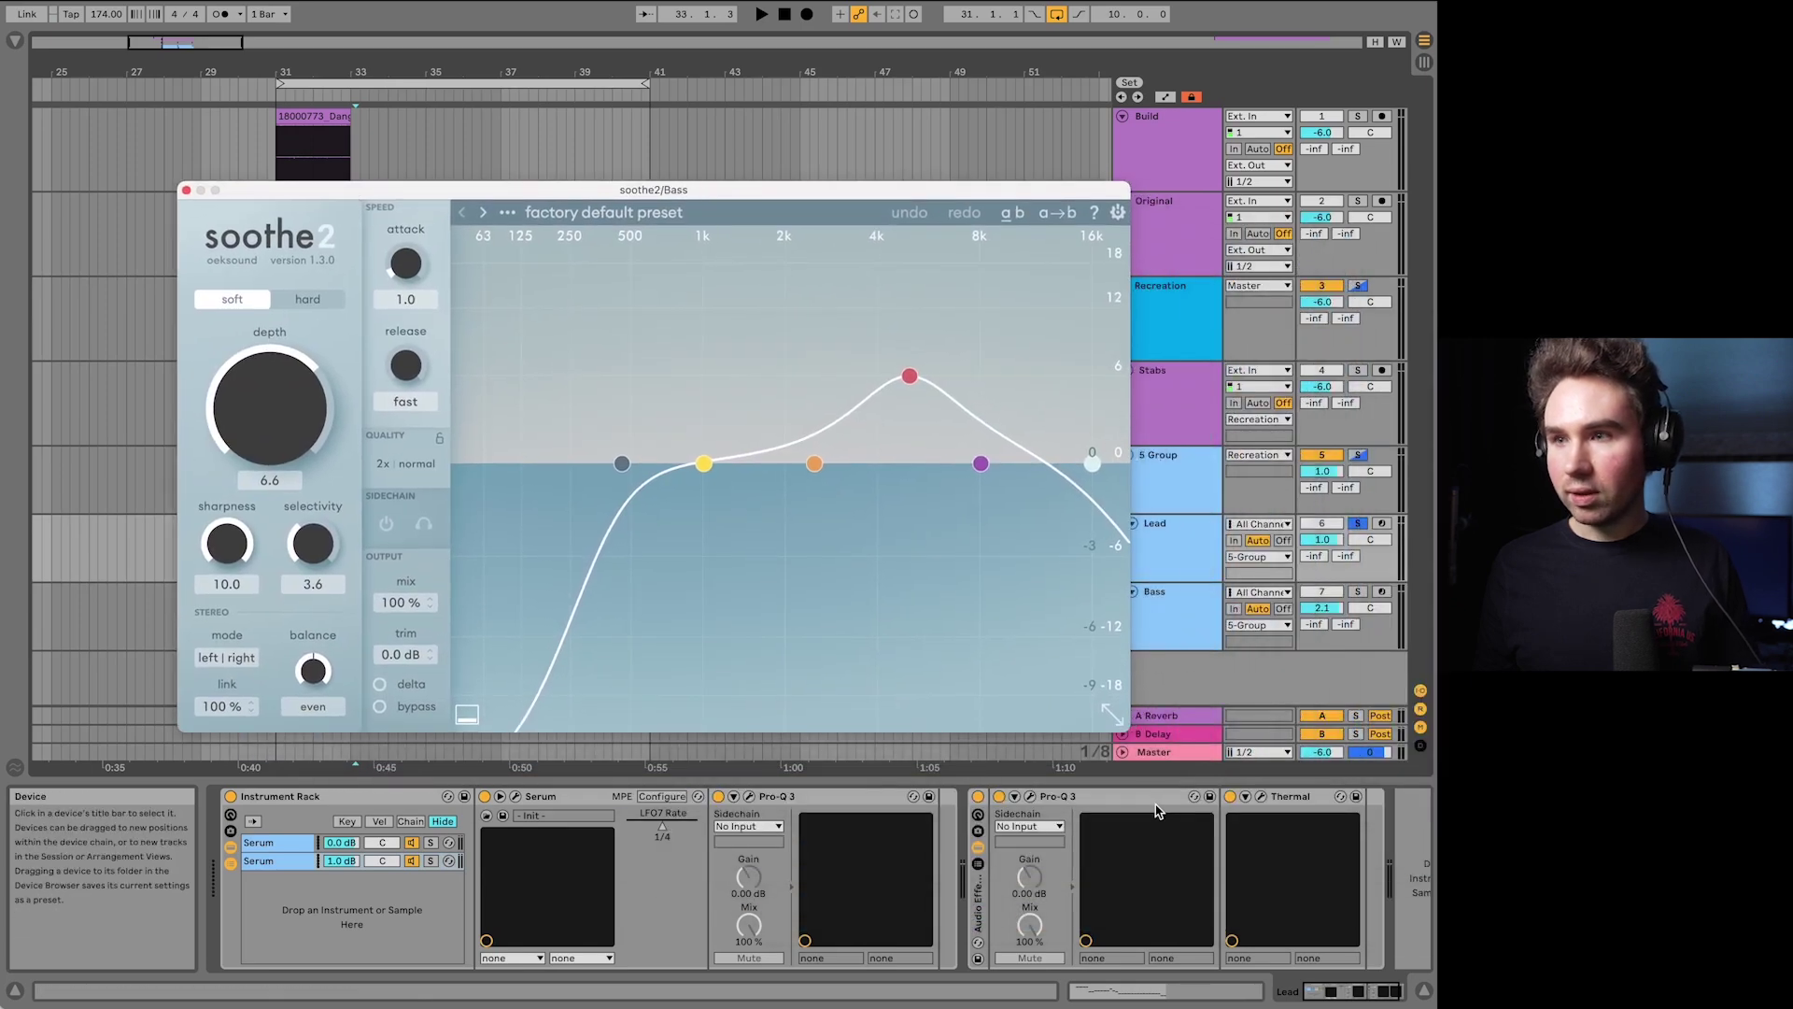
# Step: Open the Bass track's Pro-Q 3 and examine its low boosts, midrange cut and steep high cut
pyautogui.click(1158, 646)
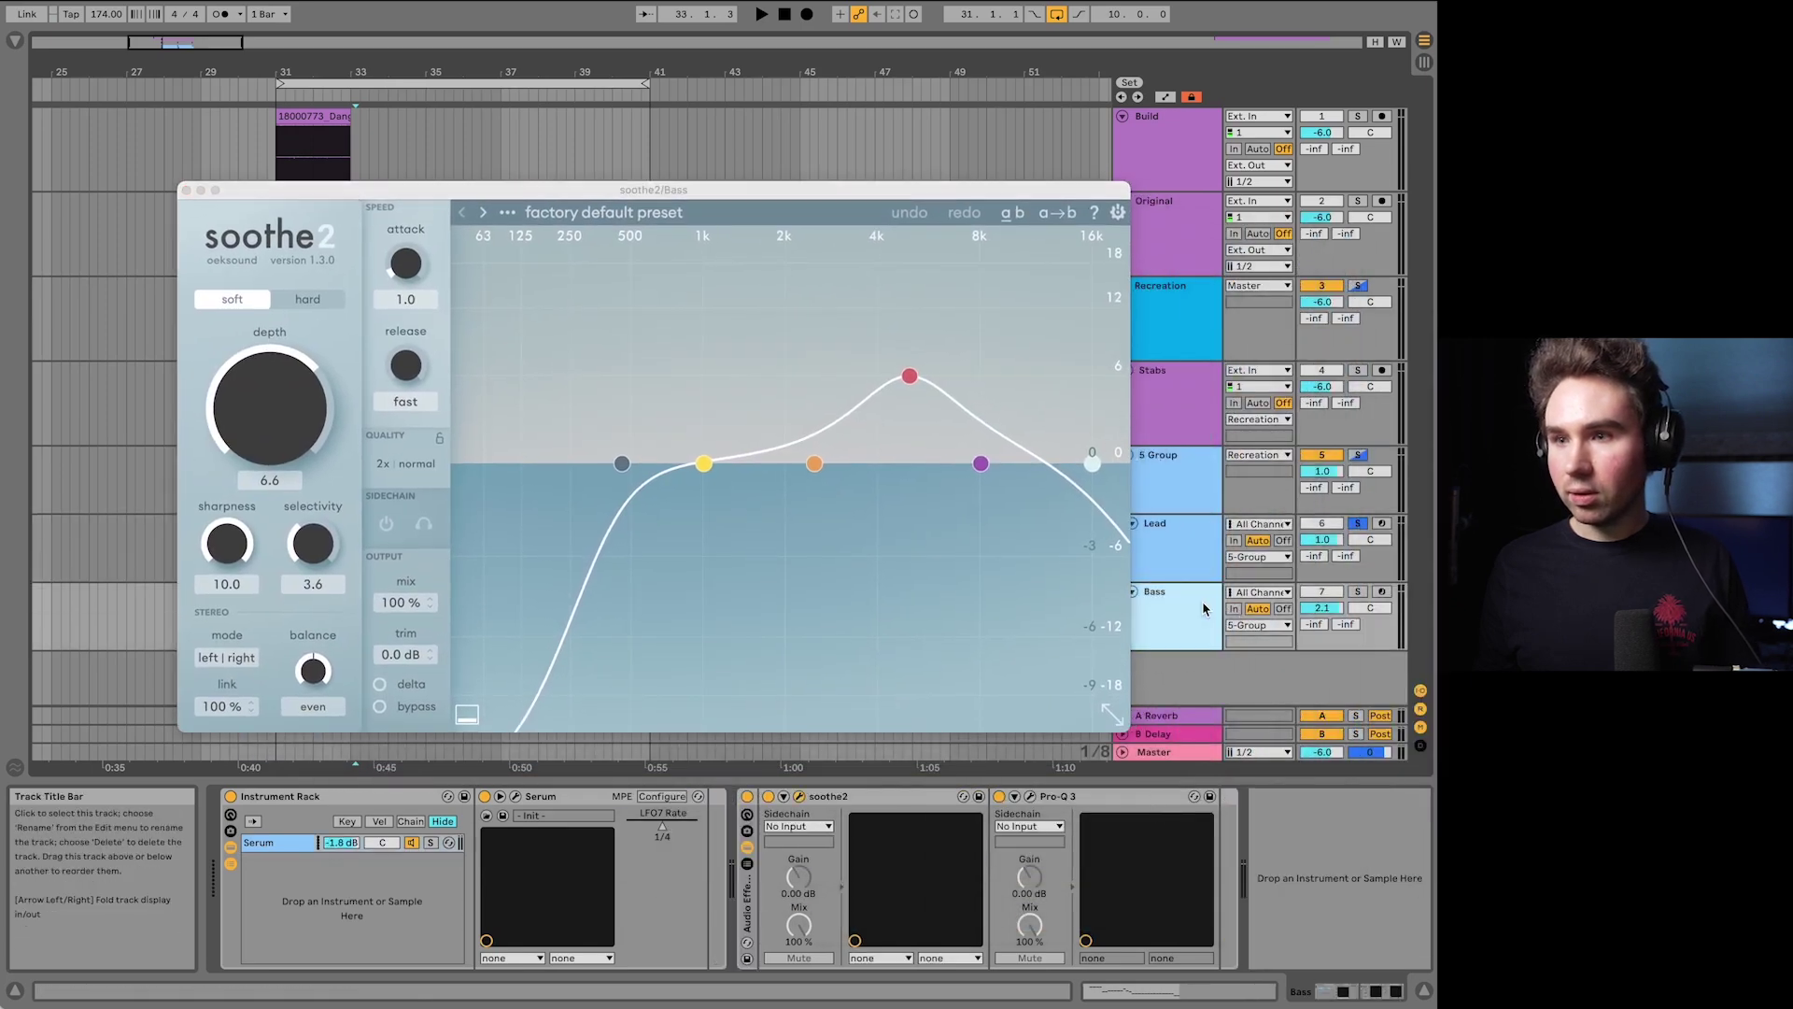
pyautogui.click(1030, 797)
pyautogui.moveTo(1156, 415); pyautogui.dragTo(913, 168)
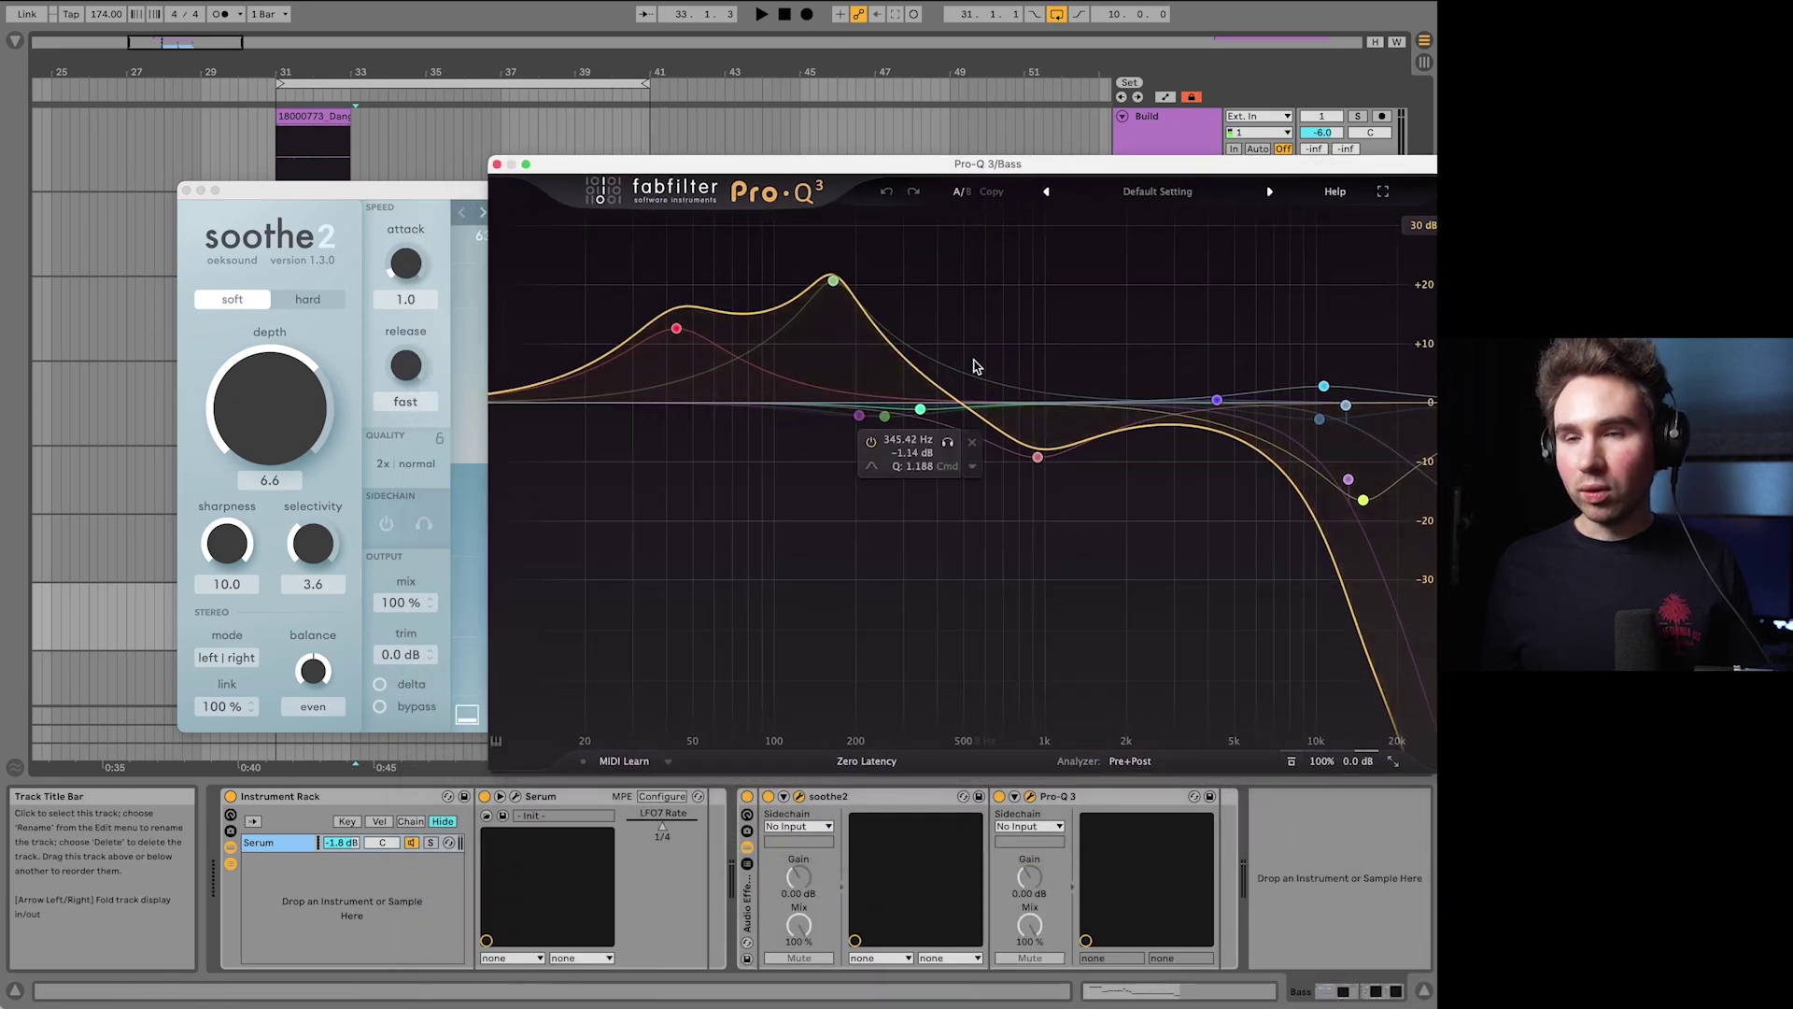
pyautogui.moveTo(834, 283)
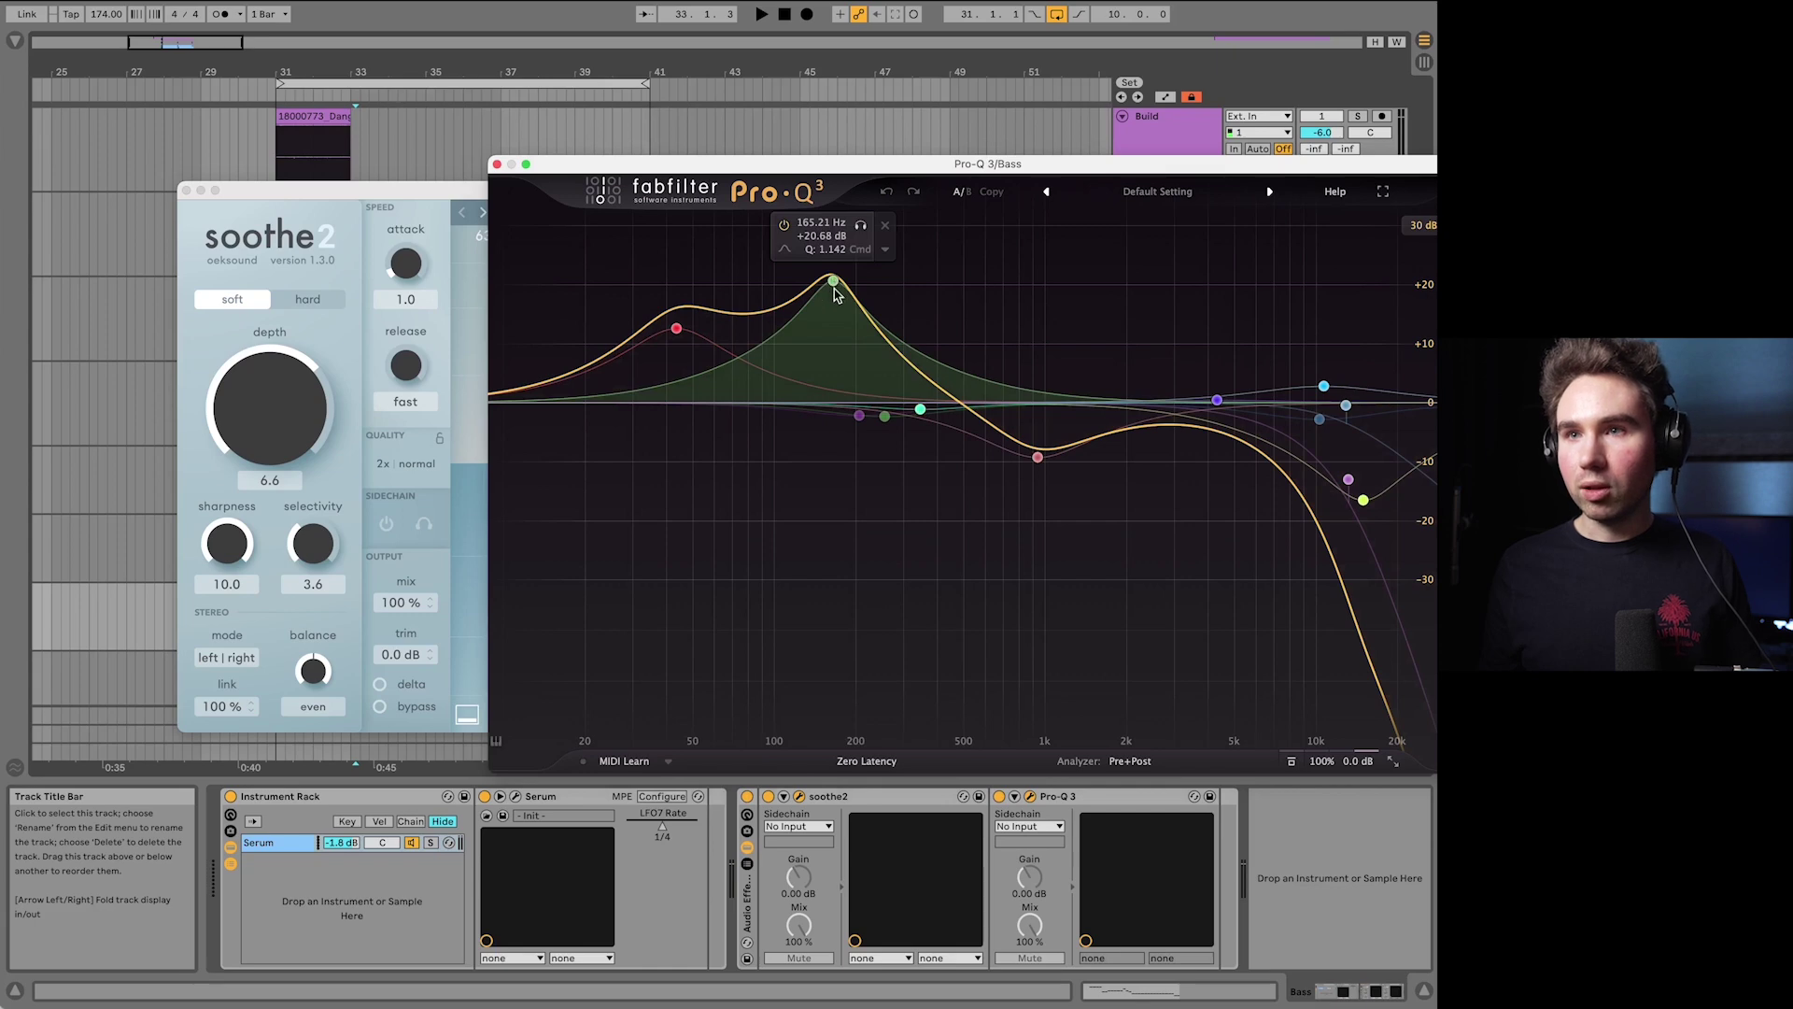
pyautogui.moveTo(1038, 458)
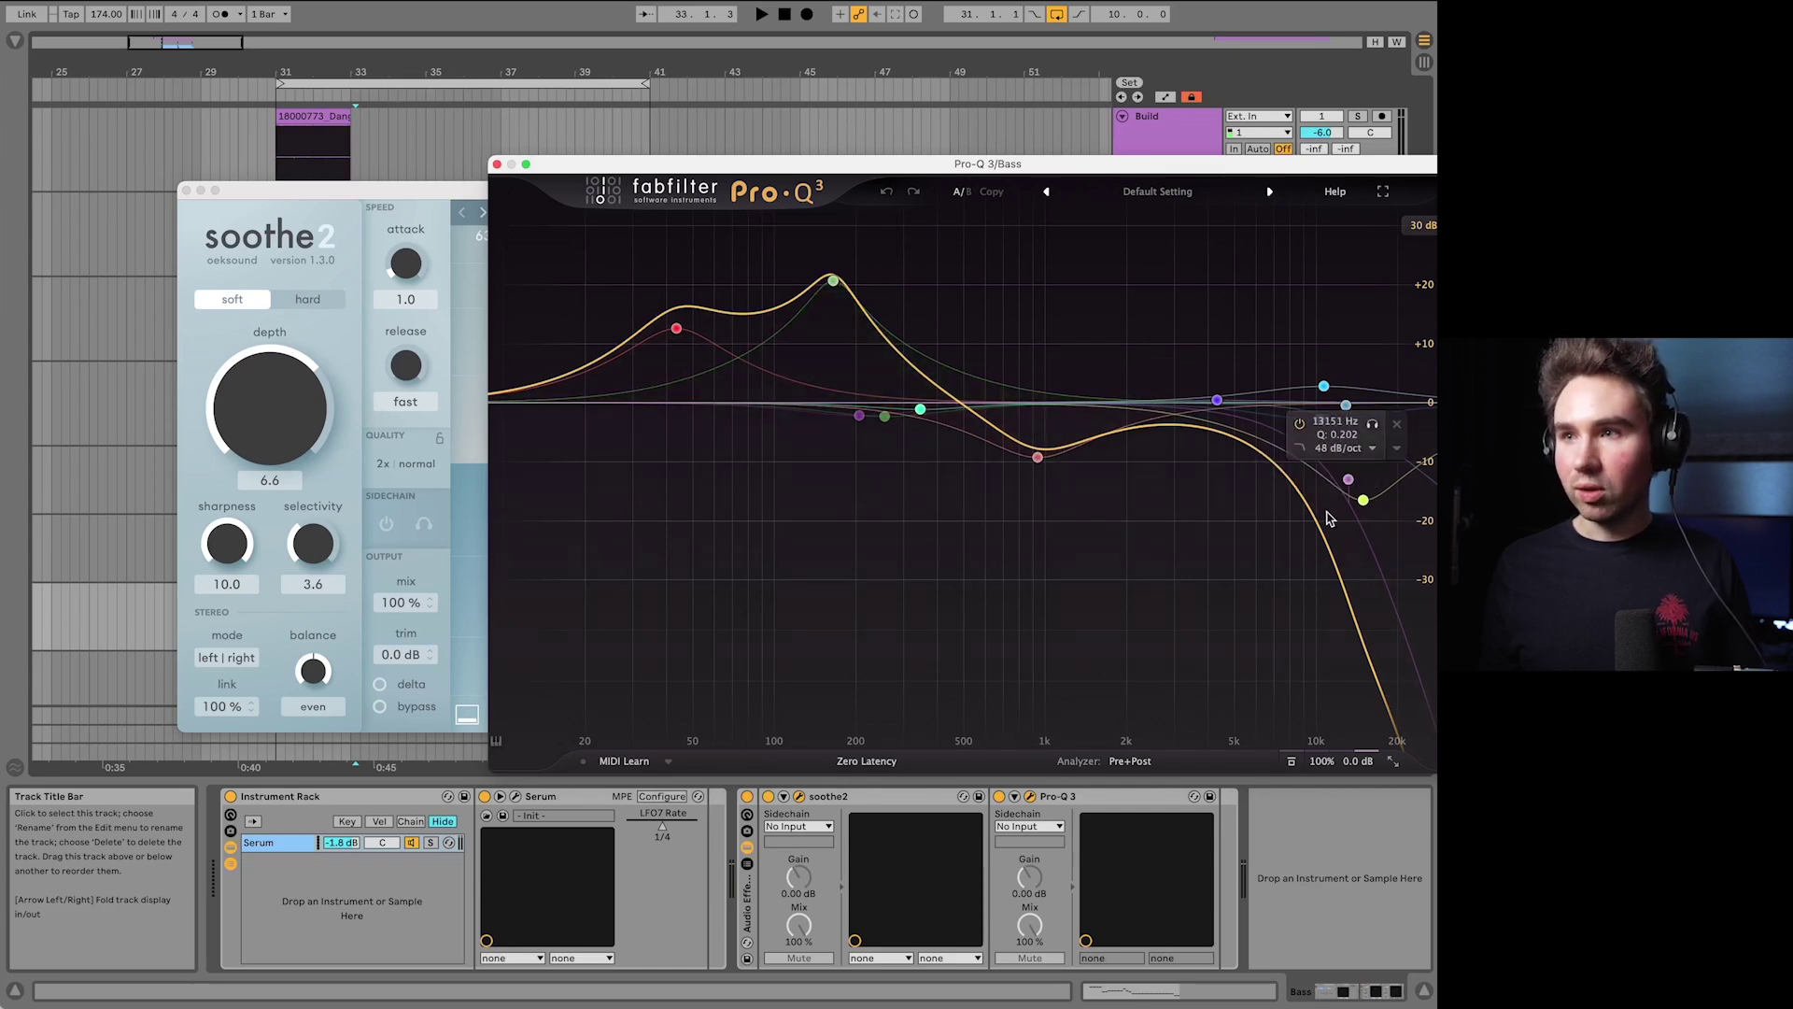
pyautogui.moveTo(1336, 427)
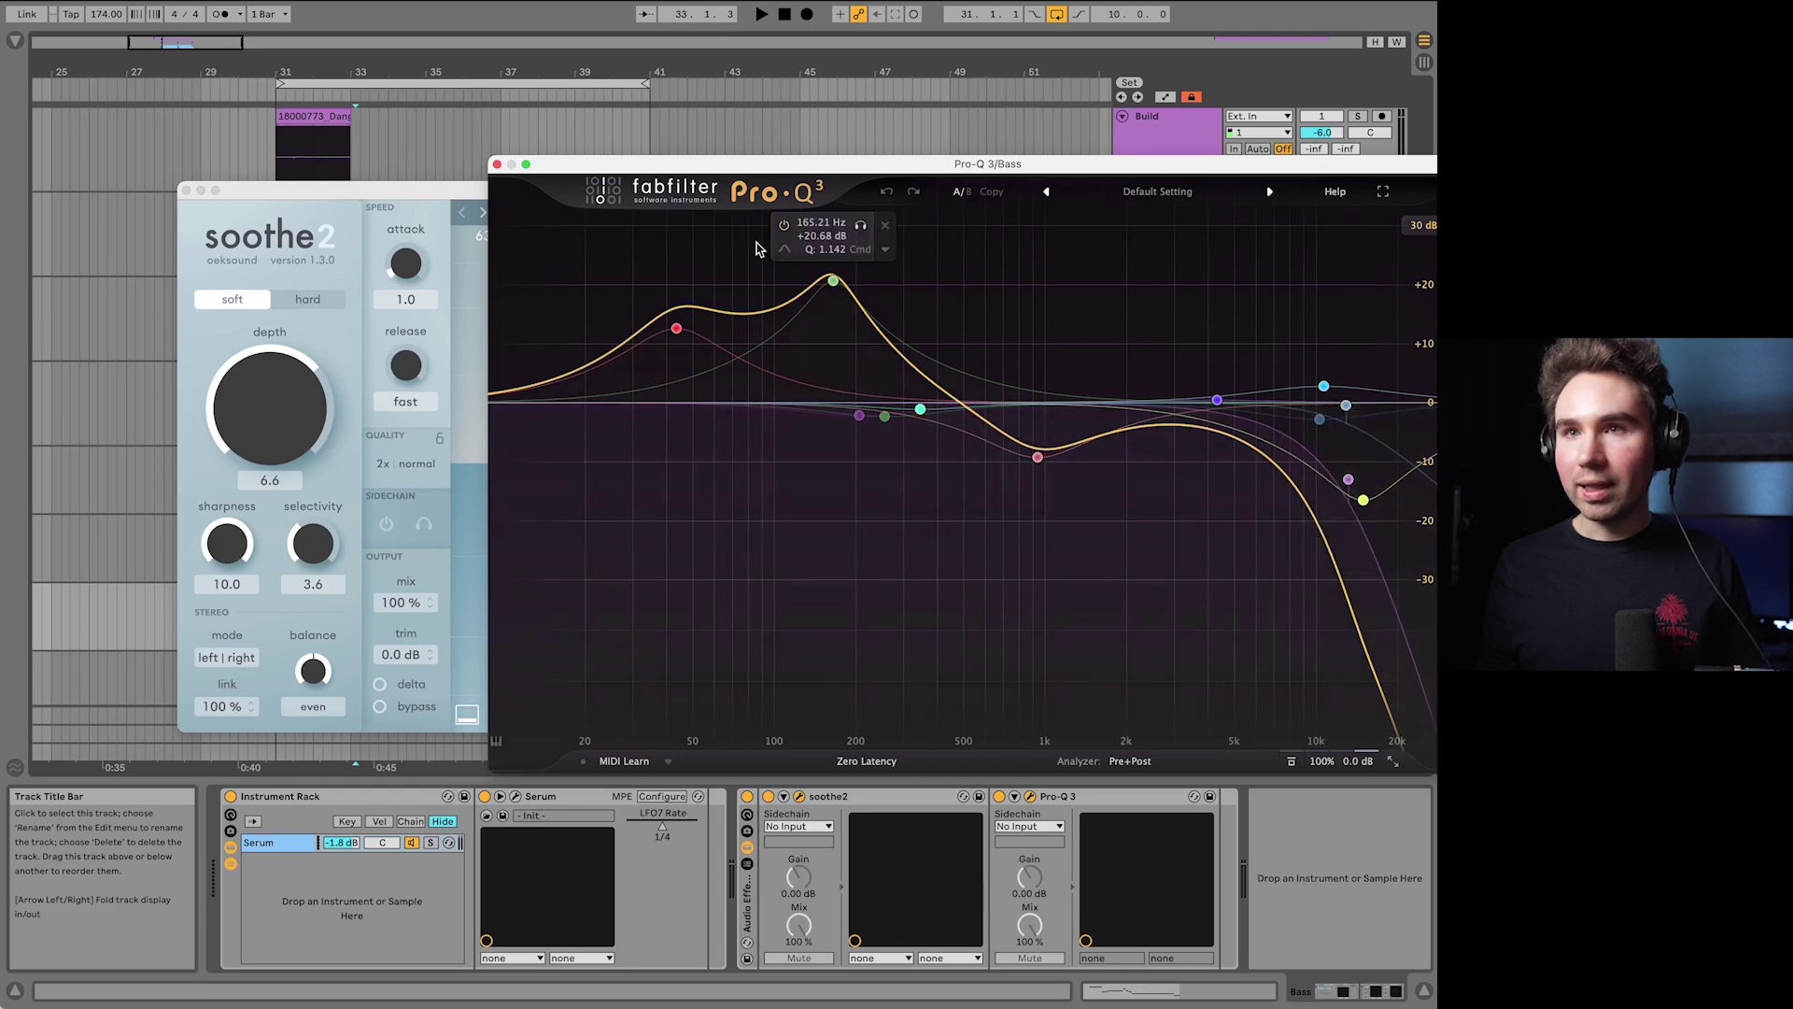
pyautogui.moveTo(617, 171); pyautogui.dragTo(290, 221)
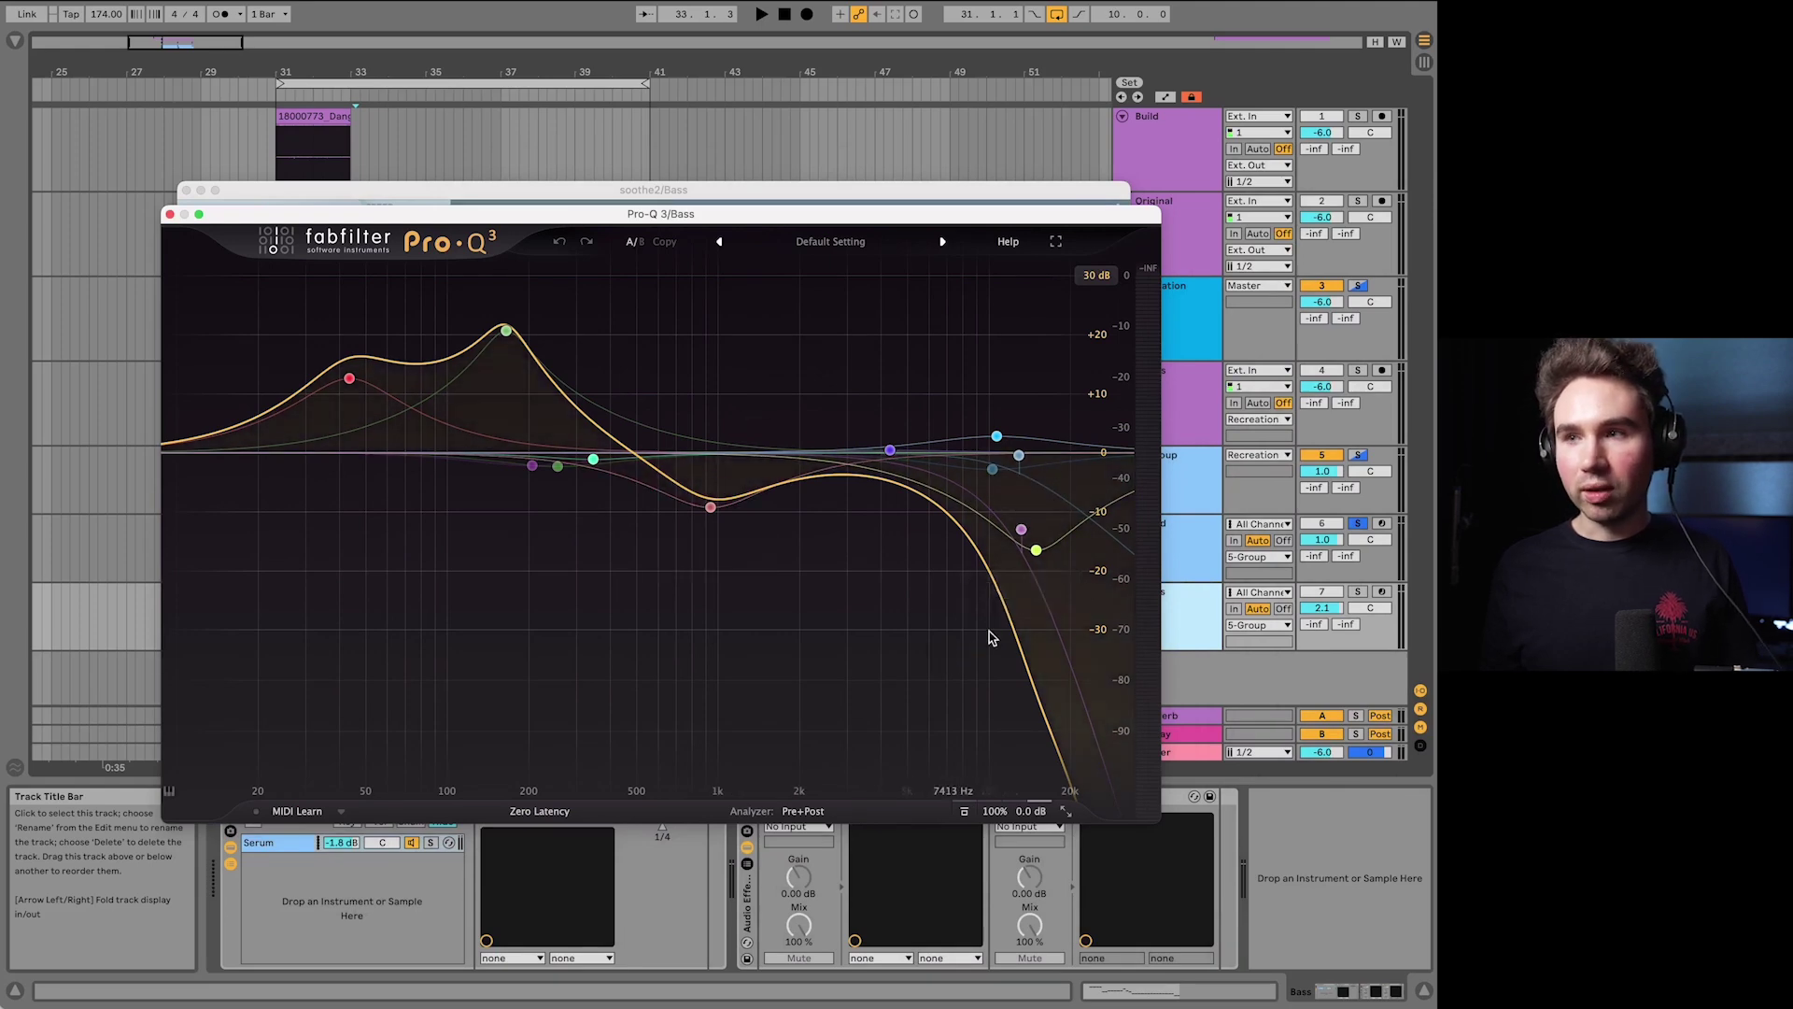
# Step: Solo only the Recreation group, audition the processed lead and bass together, and select the Bass track
pyautogui.click(1357, 287)
pyautogui.click(1357, 287)
pyautogui.press('space')
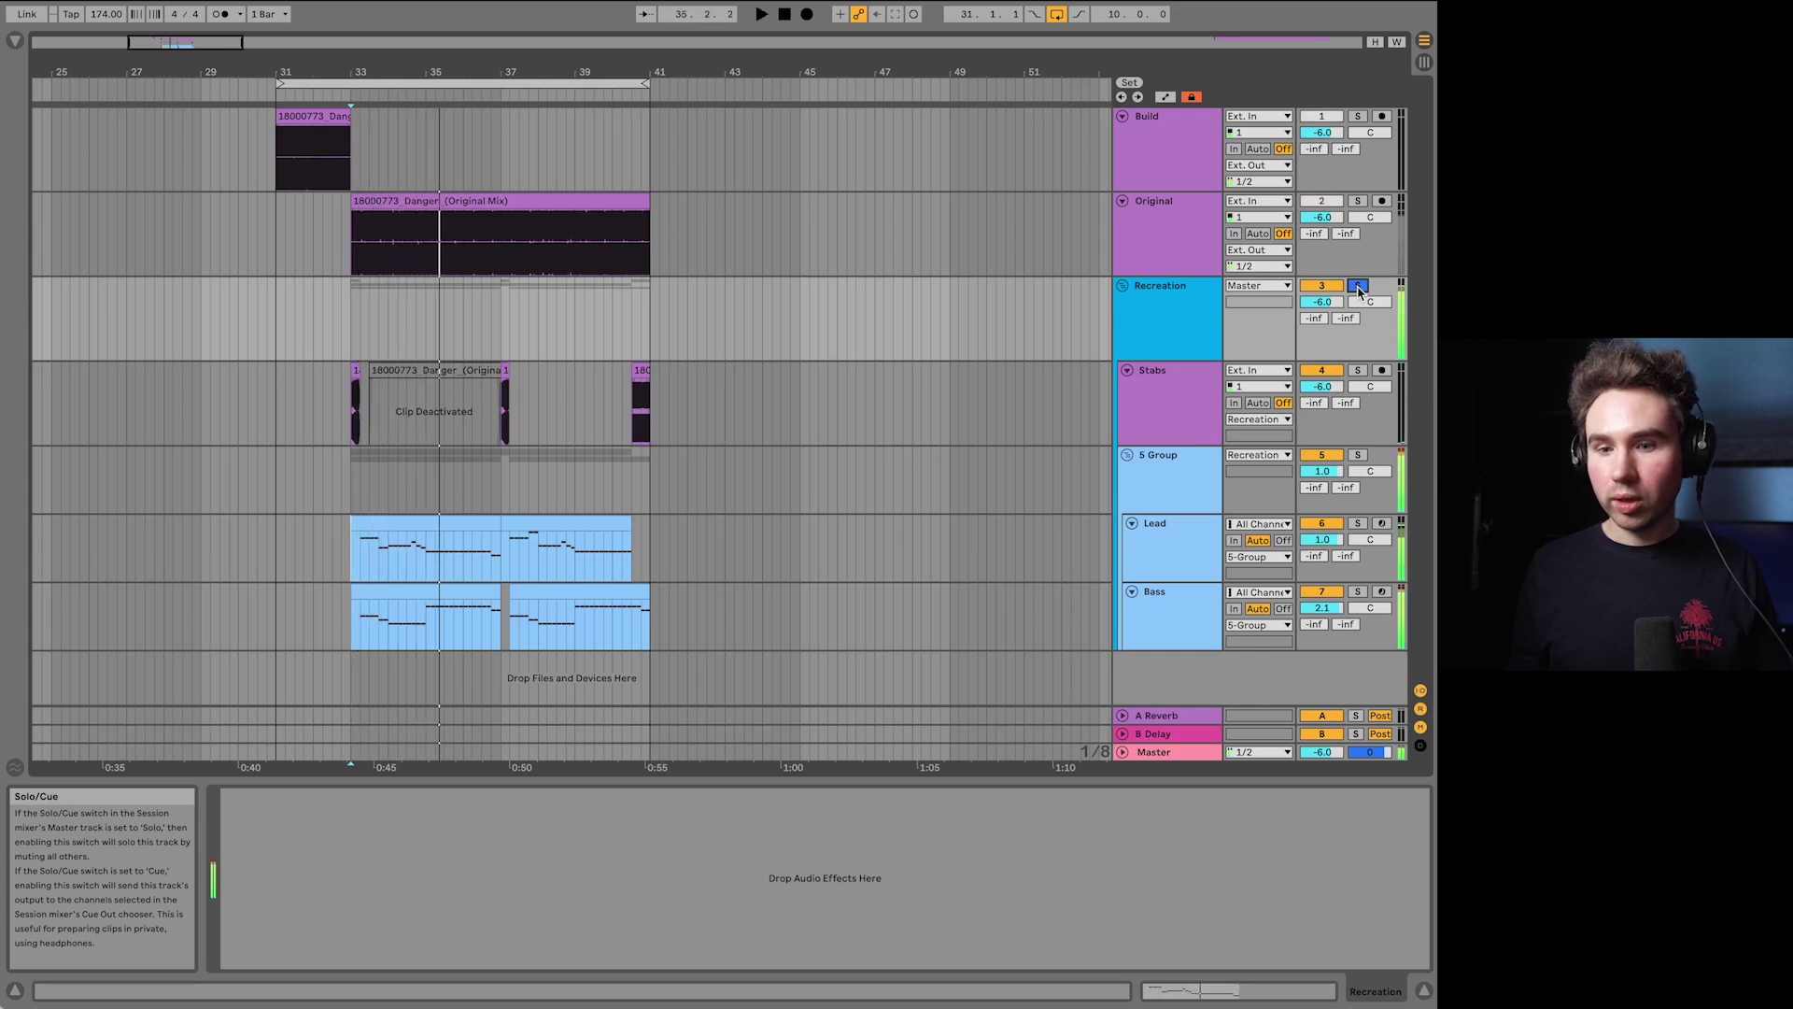
pyautogui.click(1207, 613)
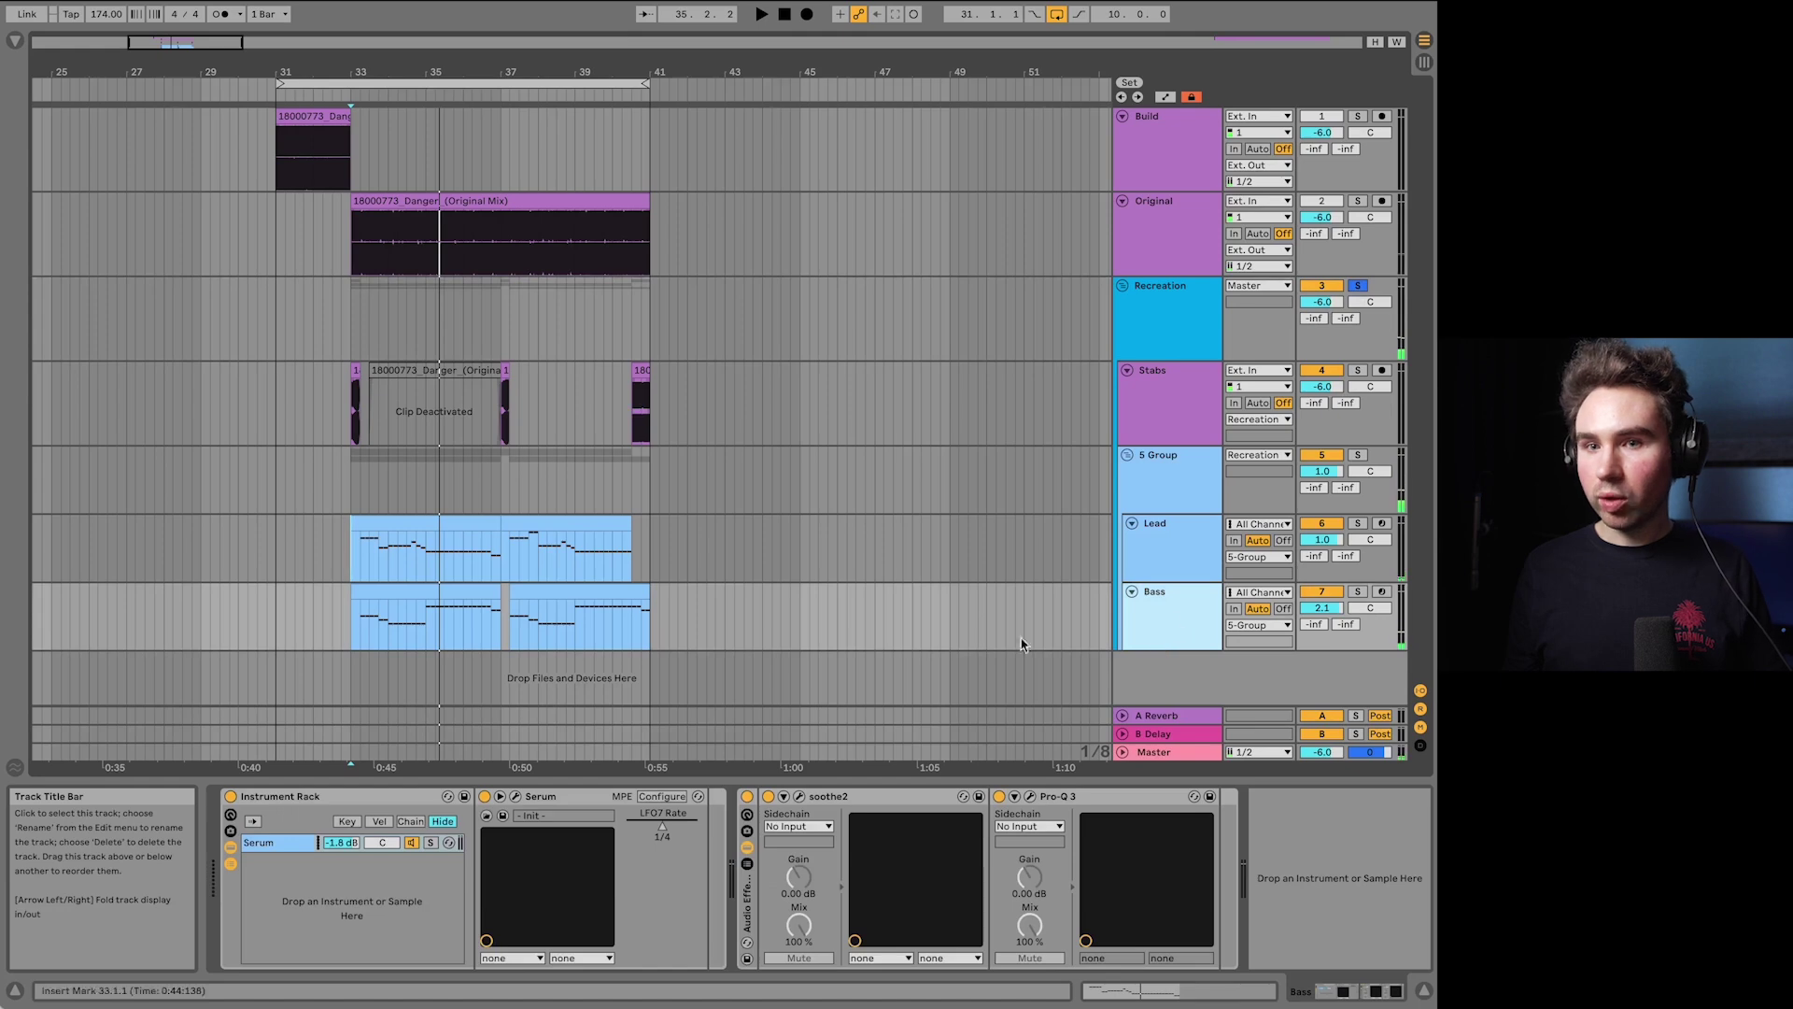
# Step: Open the Bass track's Serum and turn its master level down slightly
pyautogui.click(516, 797)
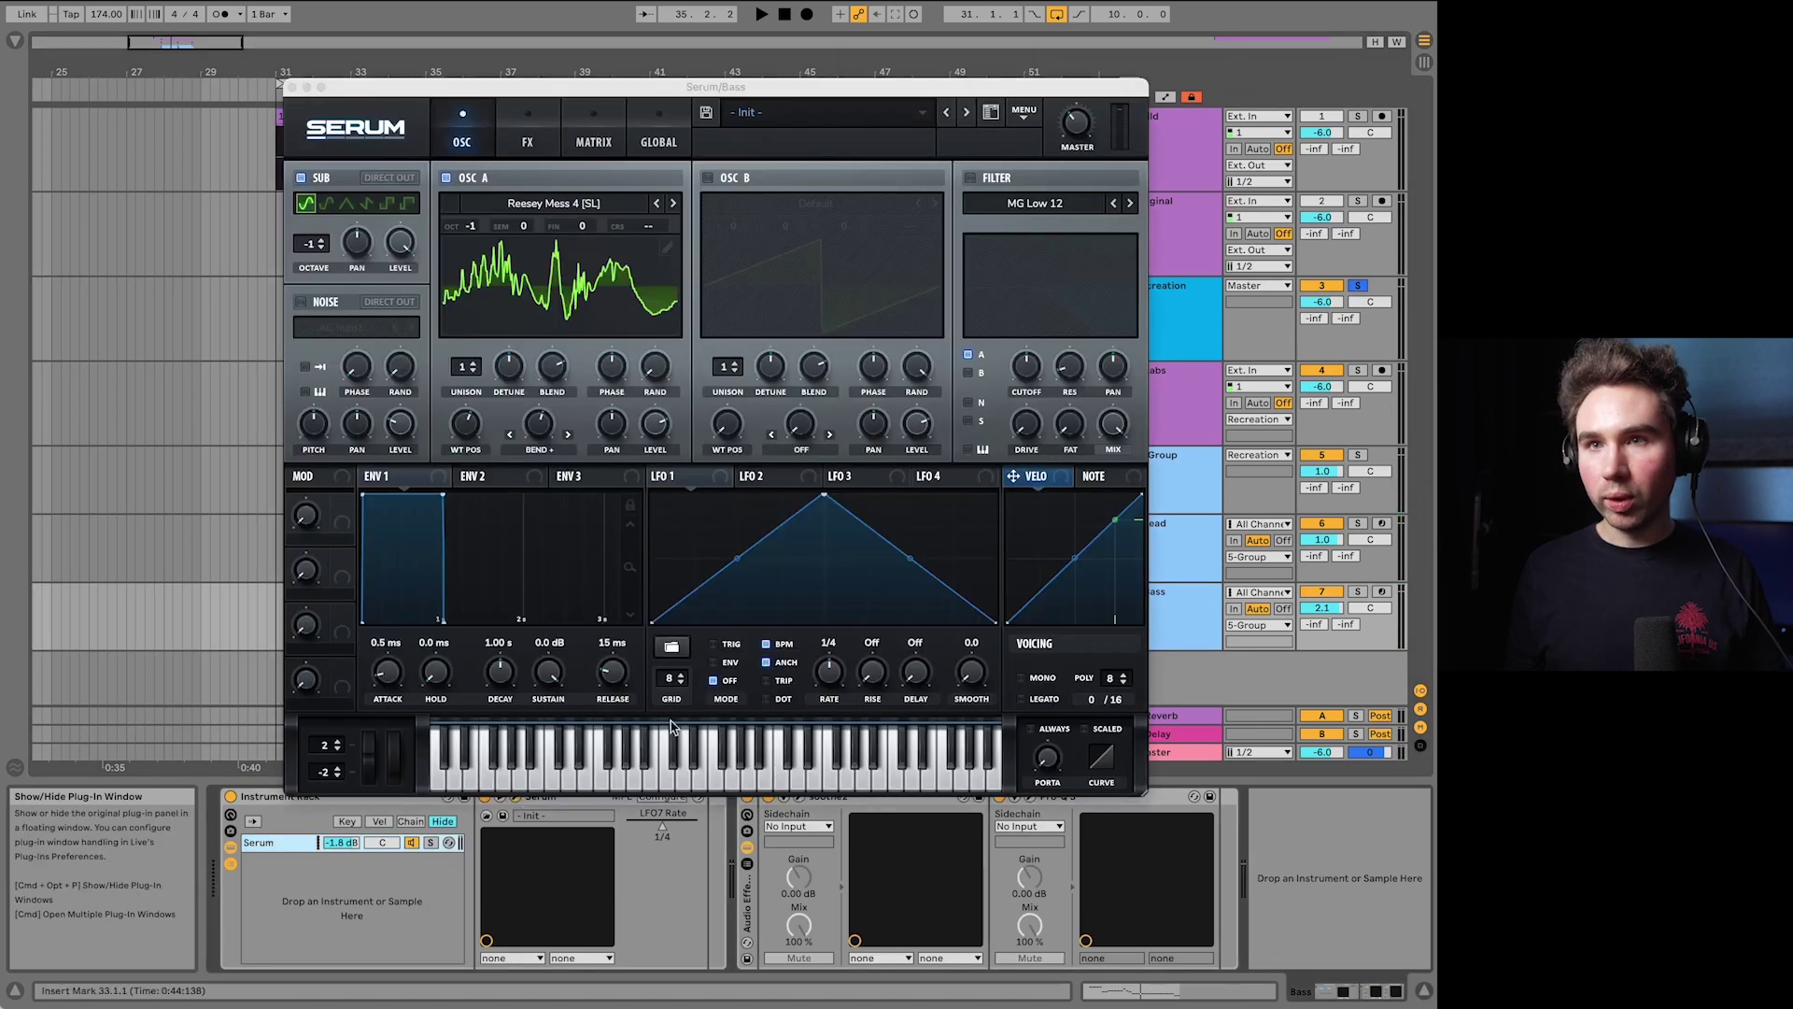
pyautogui.moveTo(1084, 126); pyautogui.dragTo(1085, 151)
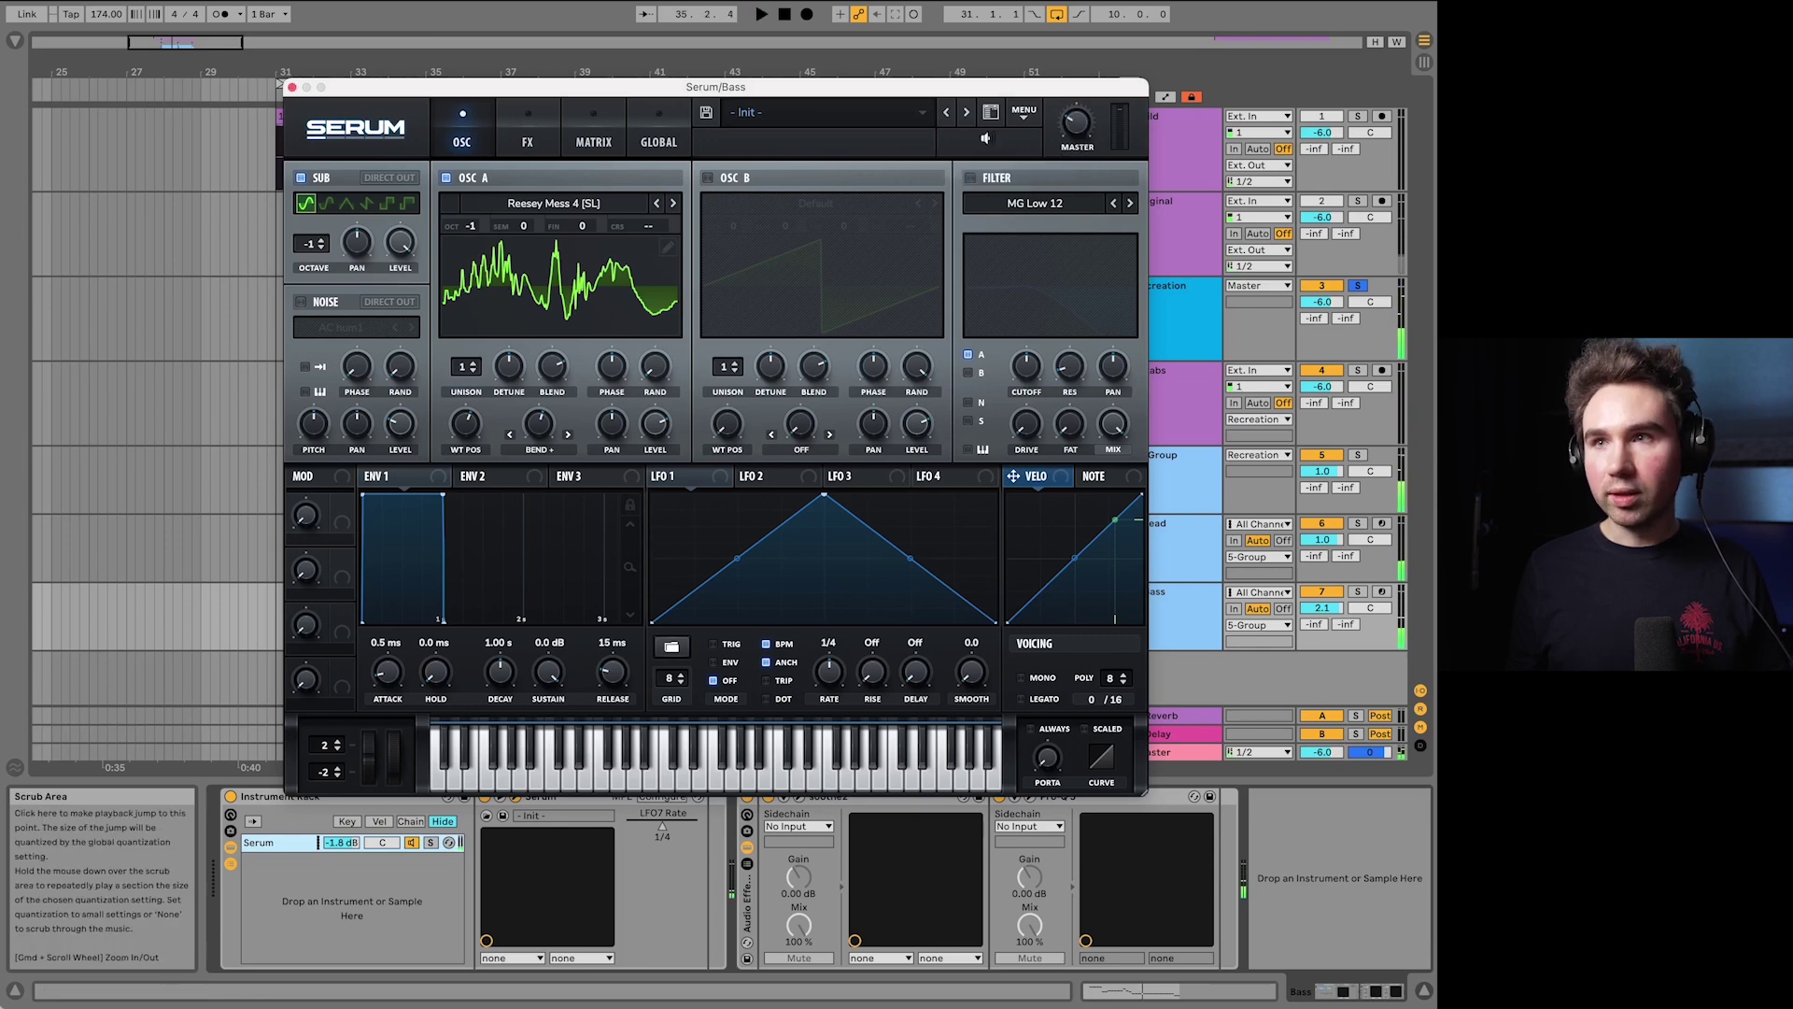
pyautogui.click(291, 88)
# Step: Enable the S-Group's audio effects rack and open its Pro-Q 3 to examine the low boost, upper-mid boosts and cuts
pyautogui.click(1172, 320)
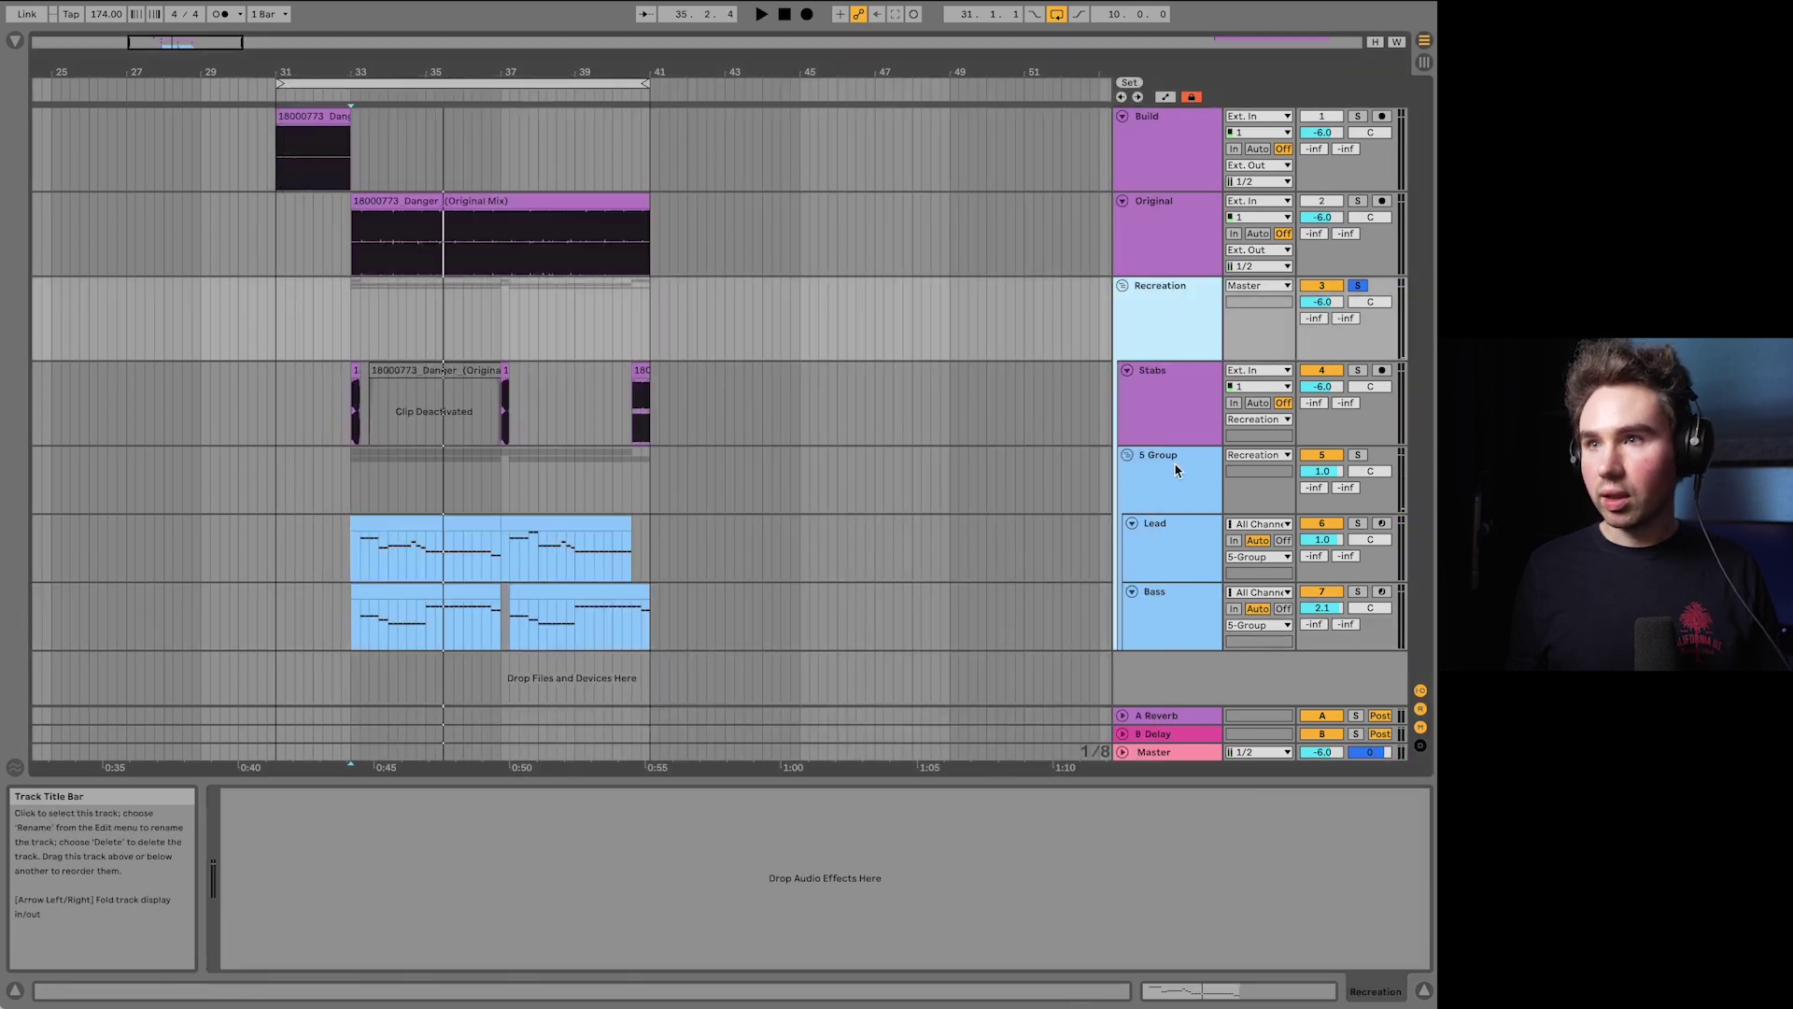
pyautogui.click(1175, 469)
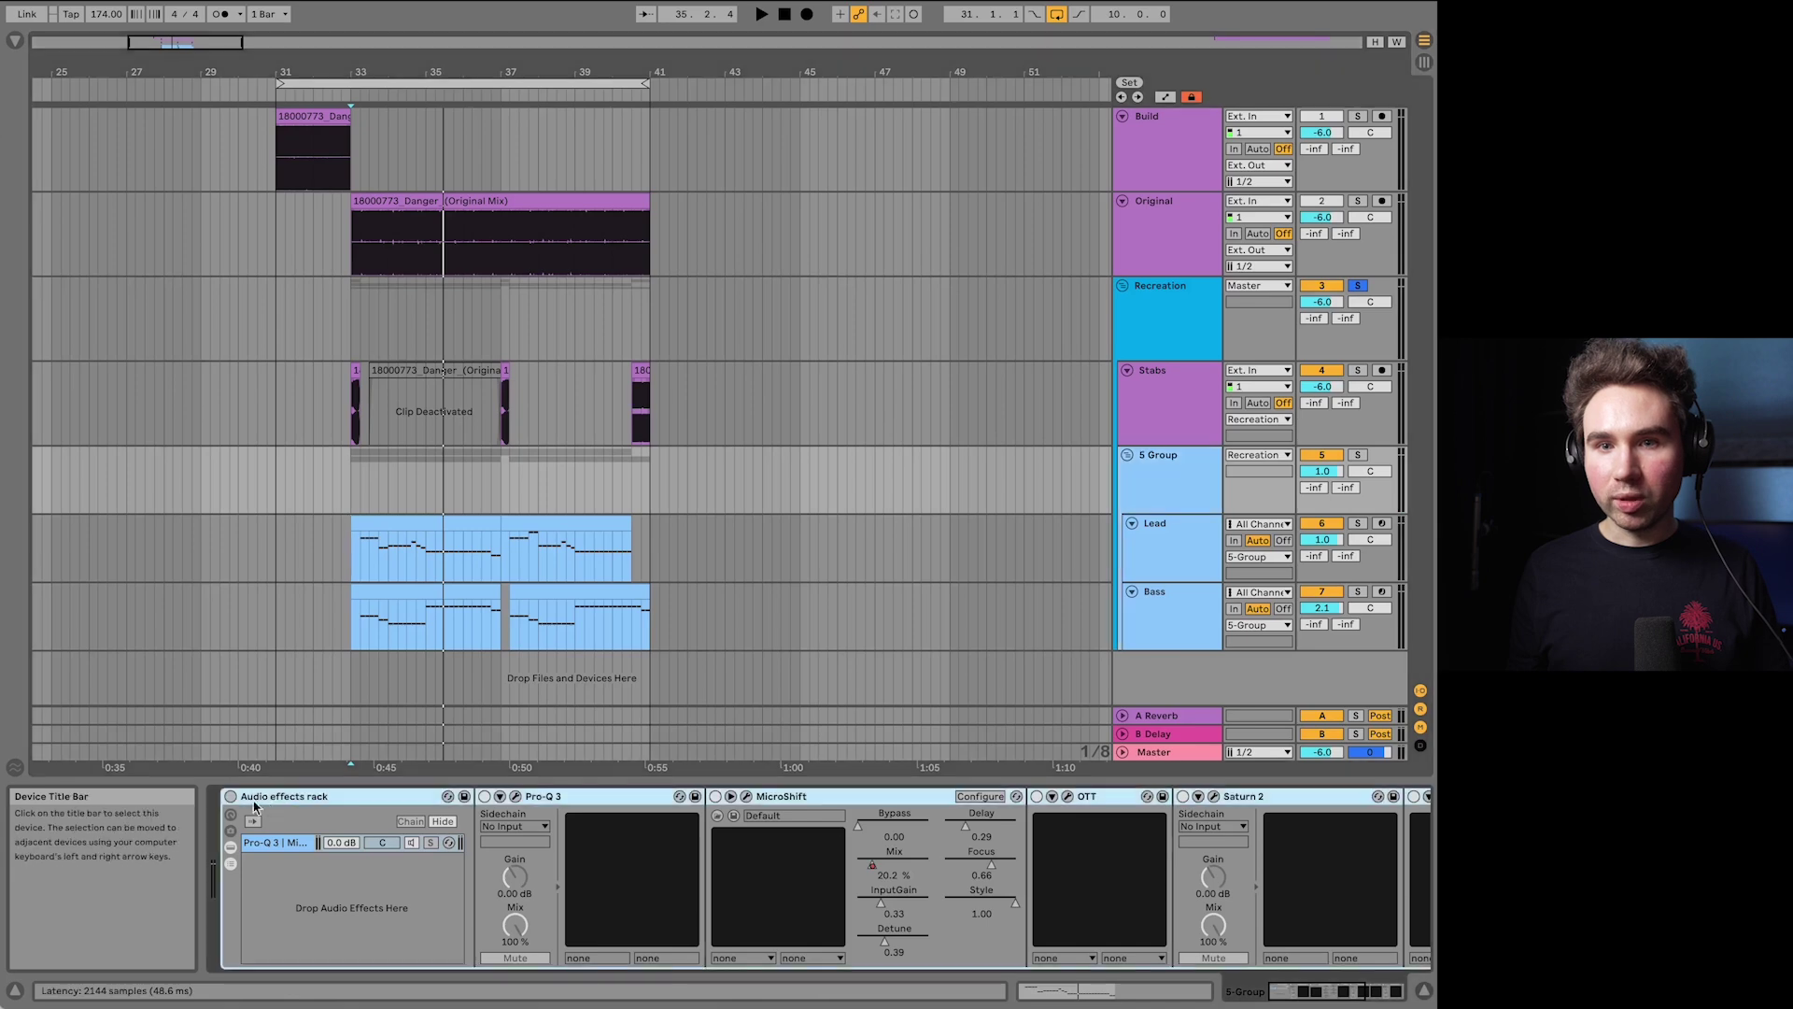
pyautogui.click(231, 797)
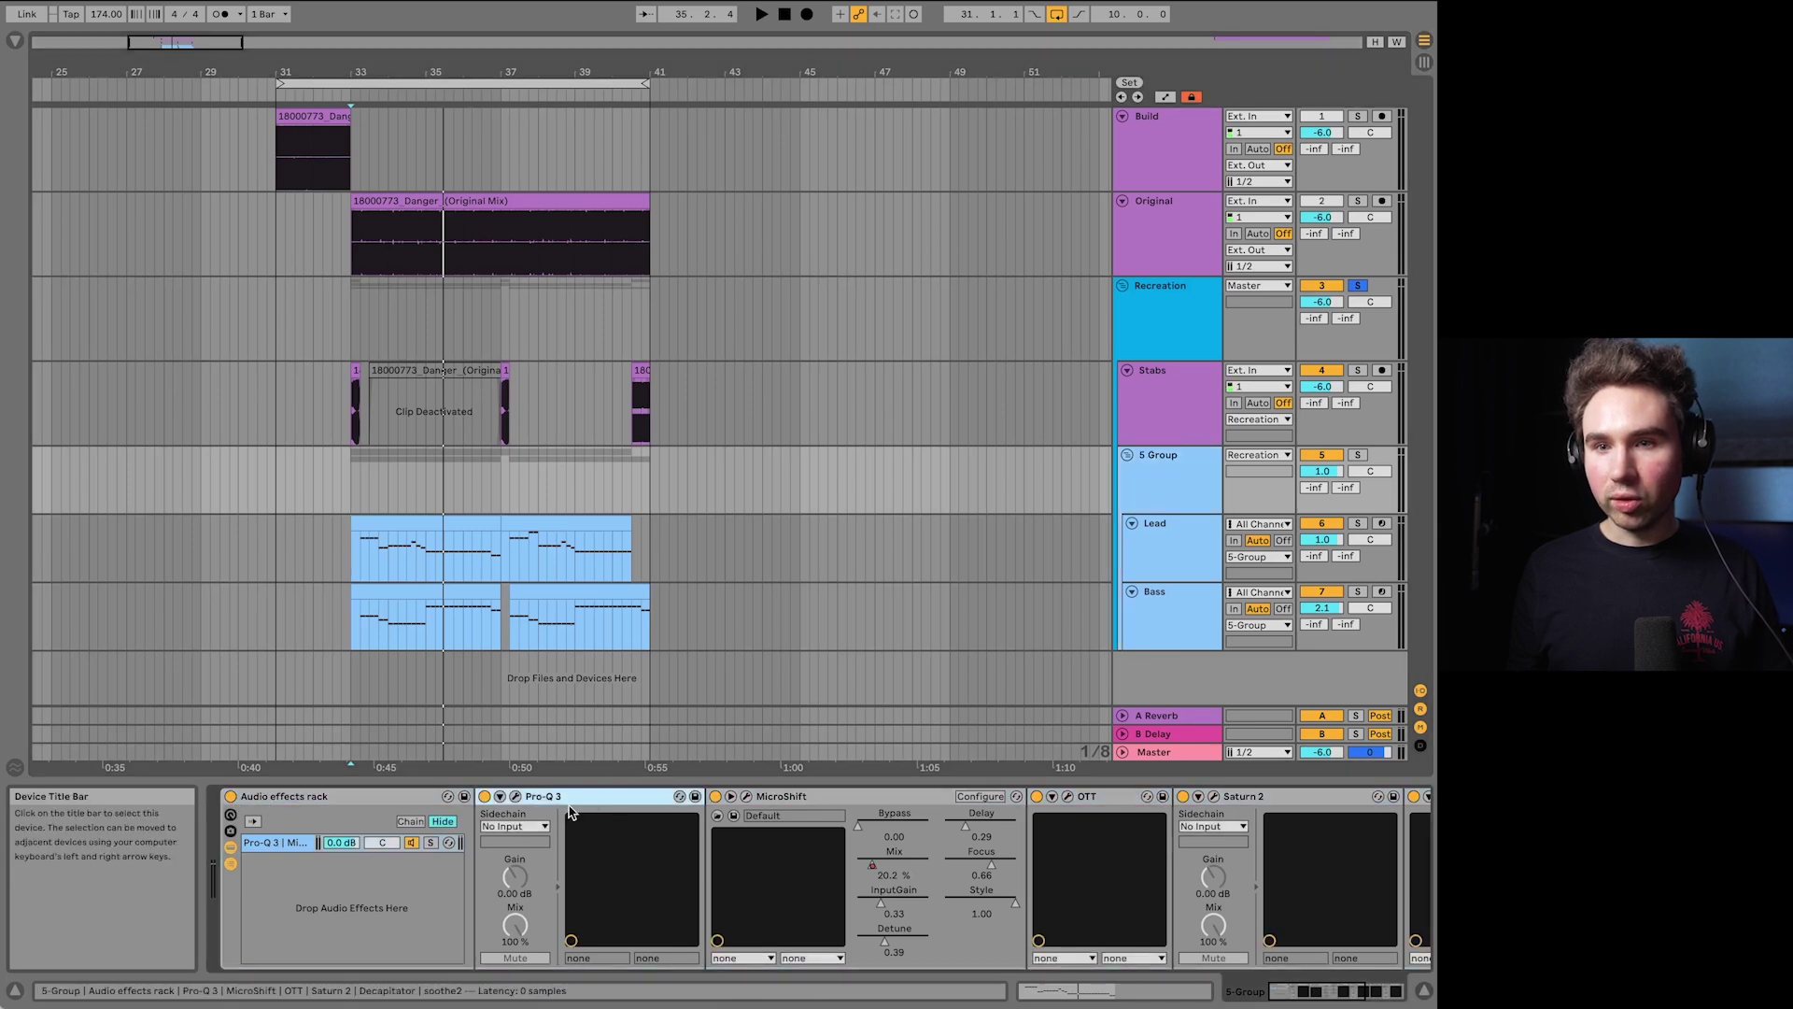
pyautogui.click(515, 797)
pyautogui.moveTo(669, 468)
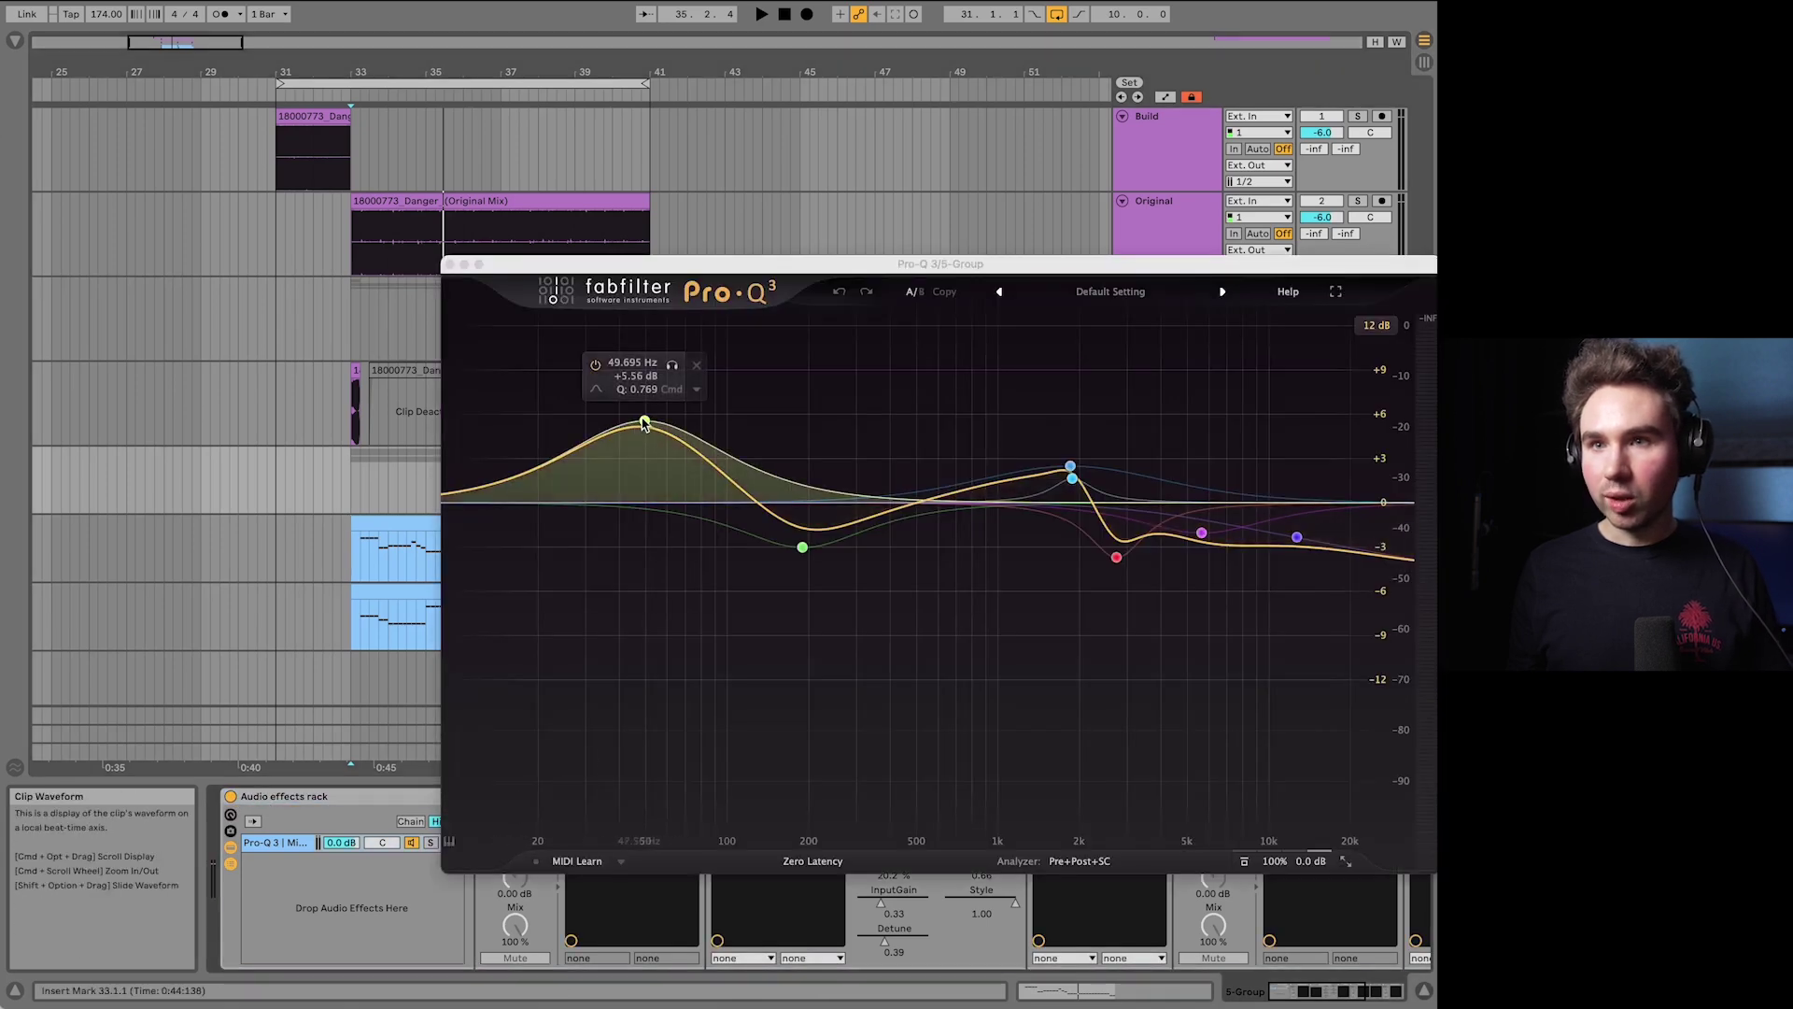
pyautogui.moveTo(789, 551)
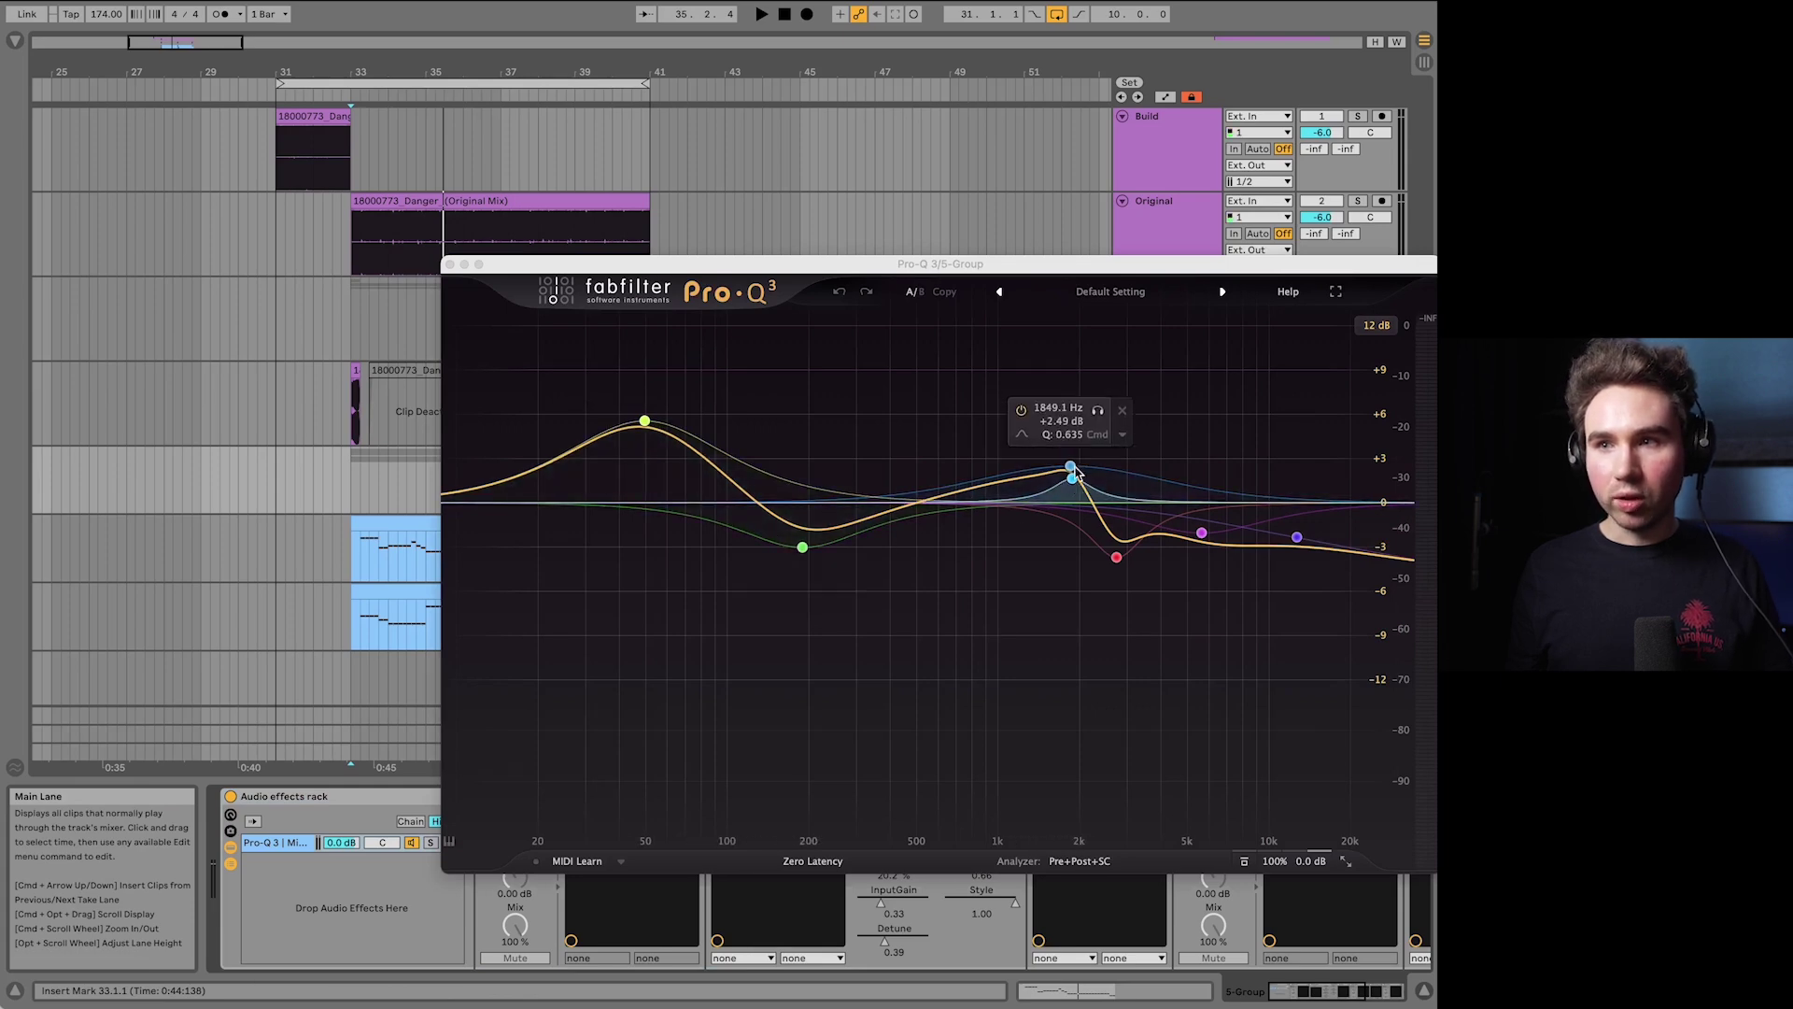
pyautogui.moveTo(1326, 528)
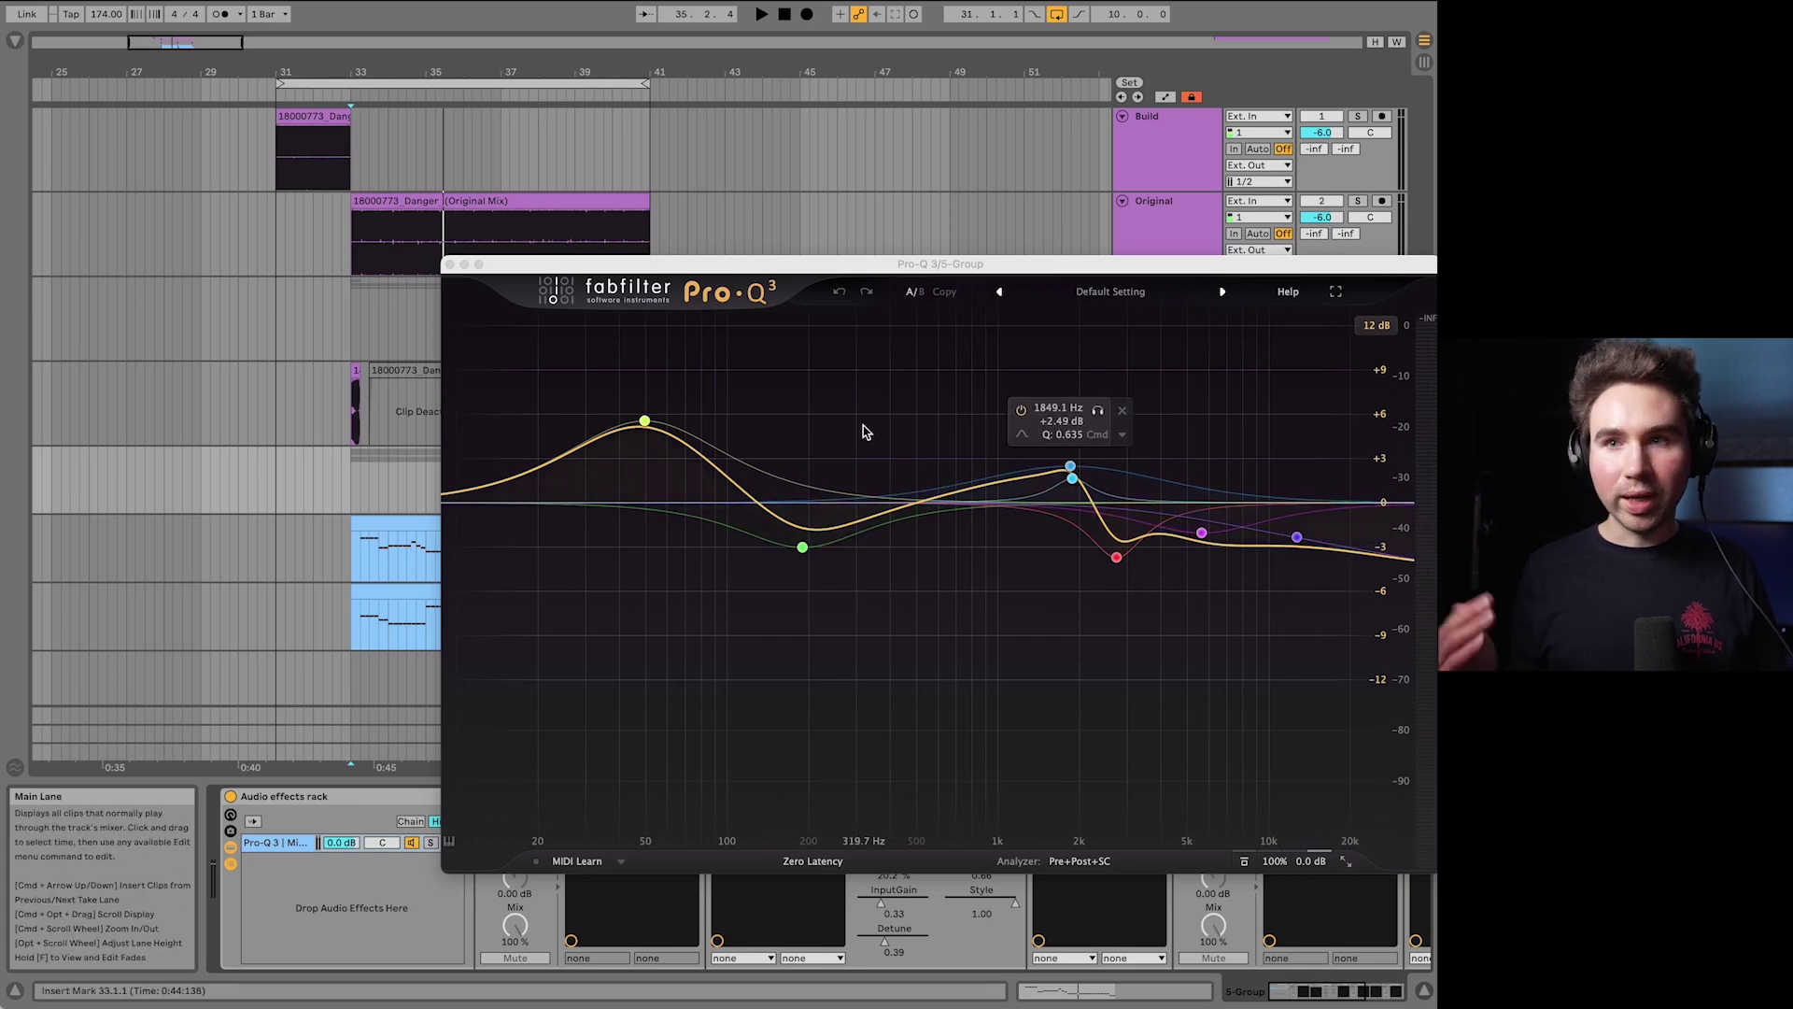
pyautogui.click(449, 264)
# Step: Open the S-Group's MicroShift and check its mix, focus, style, detune and delay settings
pyautogui.click(761, 801)
pyautogui.click(746, 795)
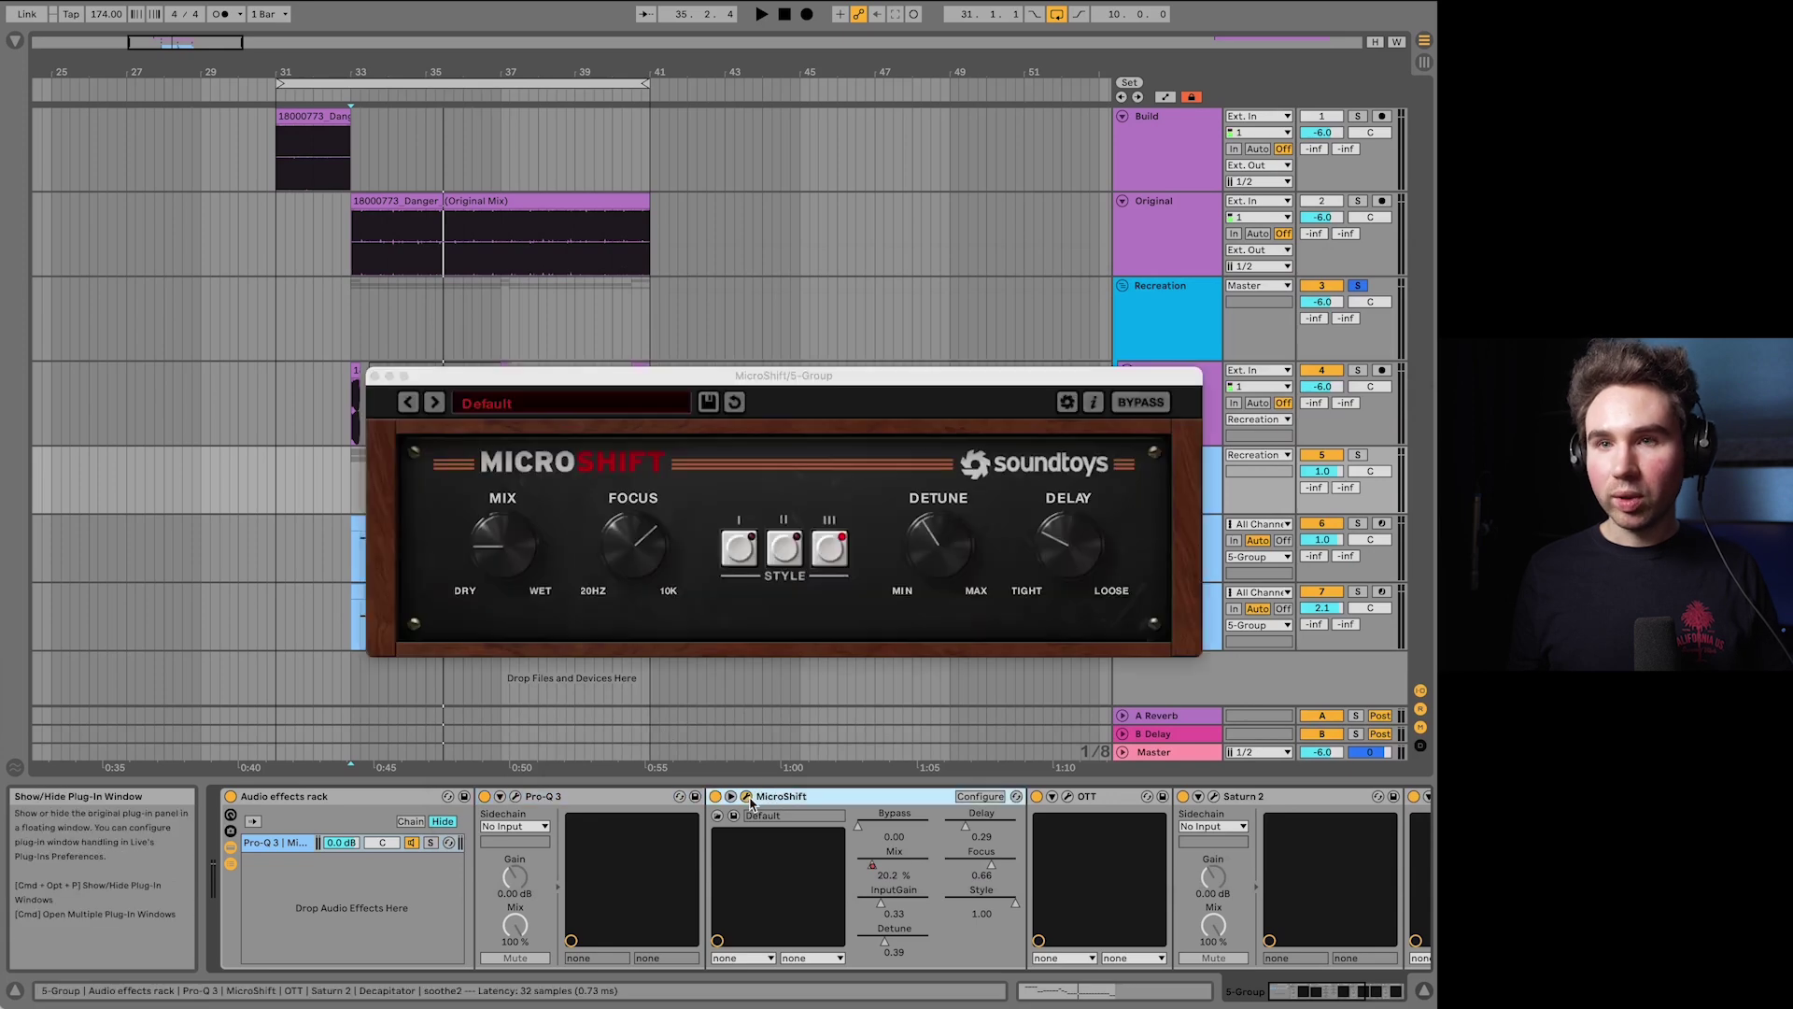
pyautogui.moveTo(764, 381); pyautogui.dragTo(788, 342)
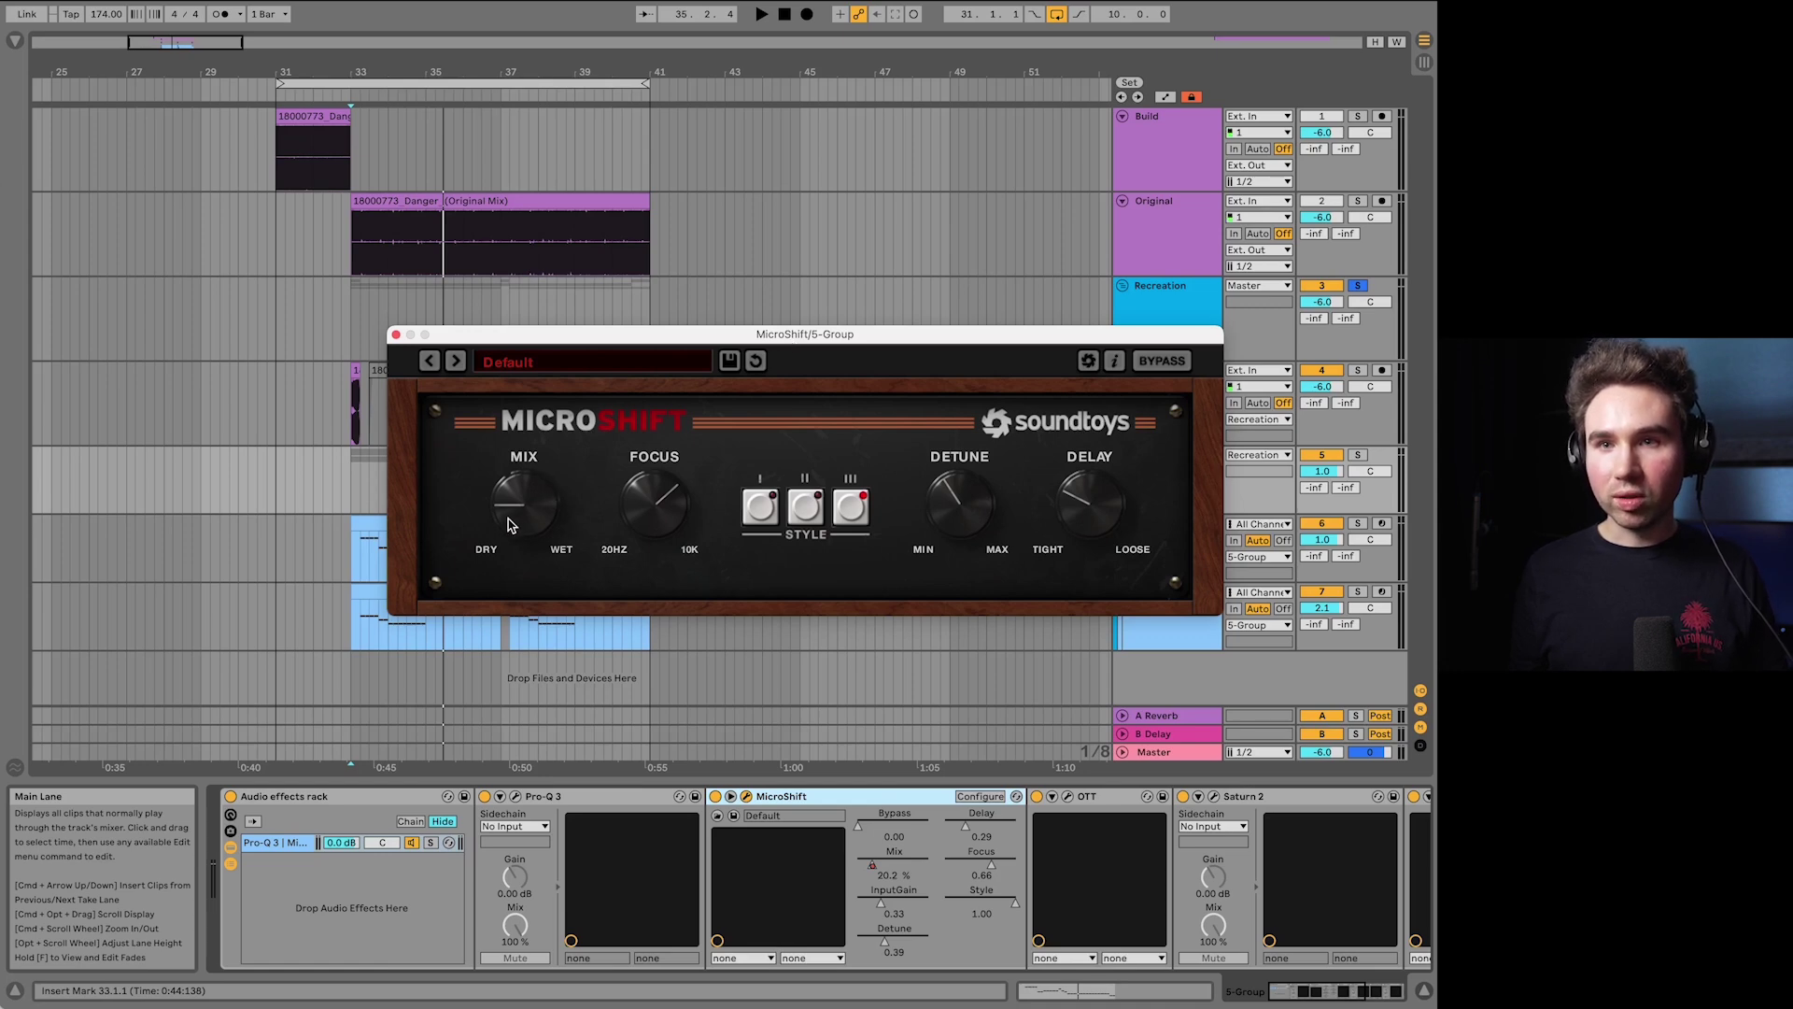
pyautogui.click(394, 335)
# Step: Open the S-Group's OTT, check its depth and band settings, and audition the compressed lead and bass
pyautogui.click(1067, 796)
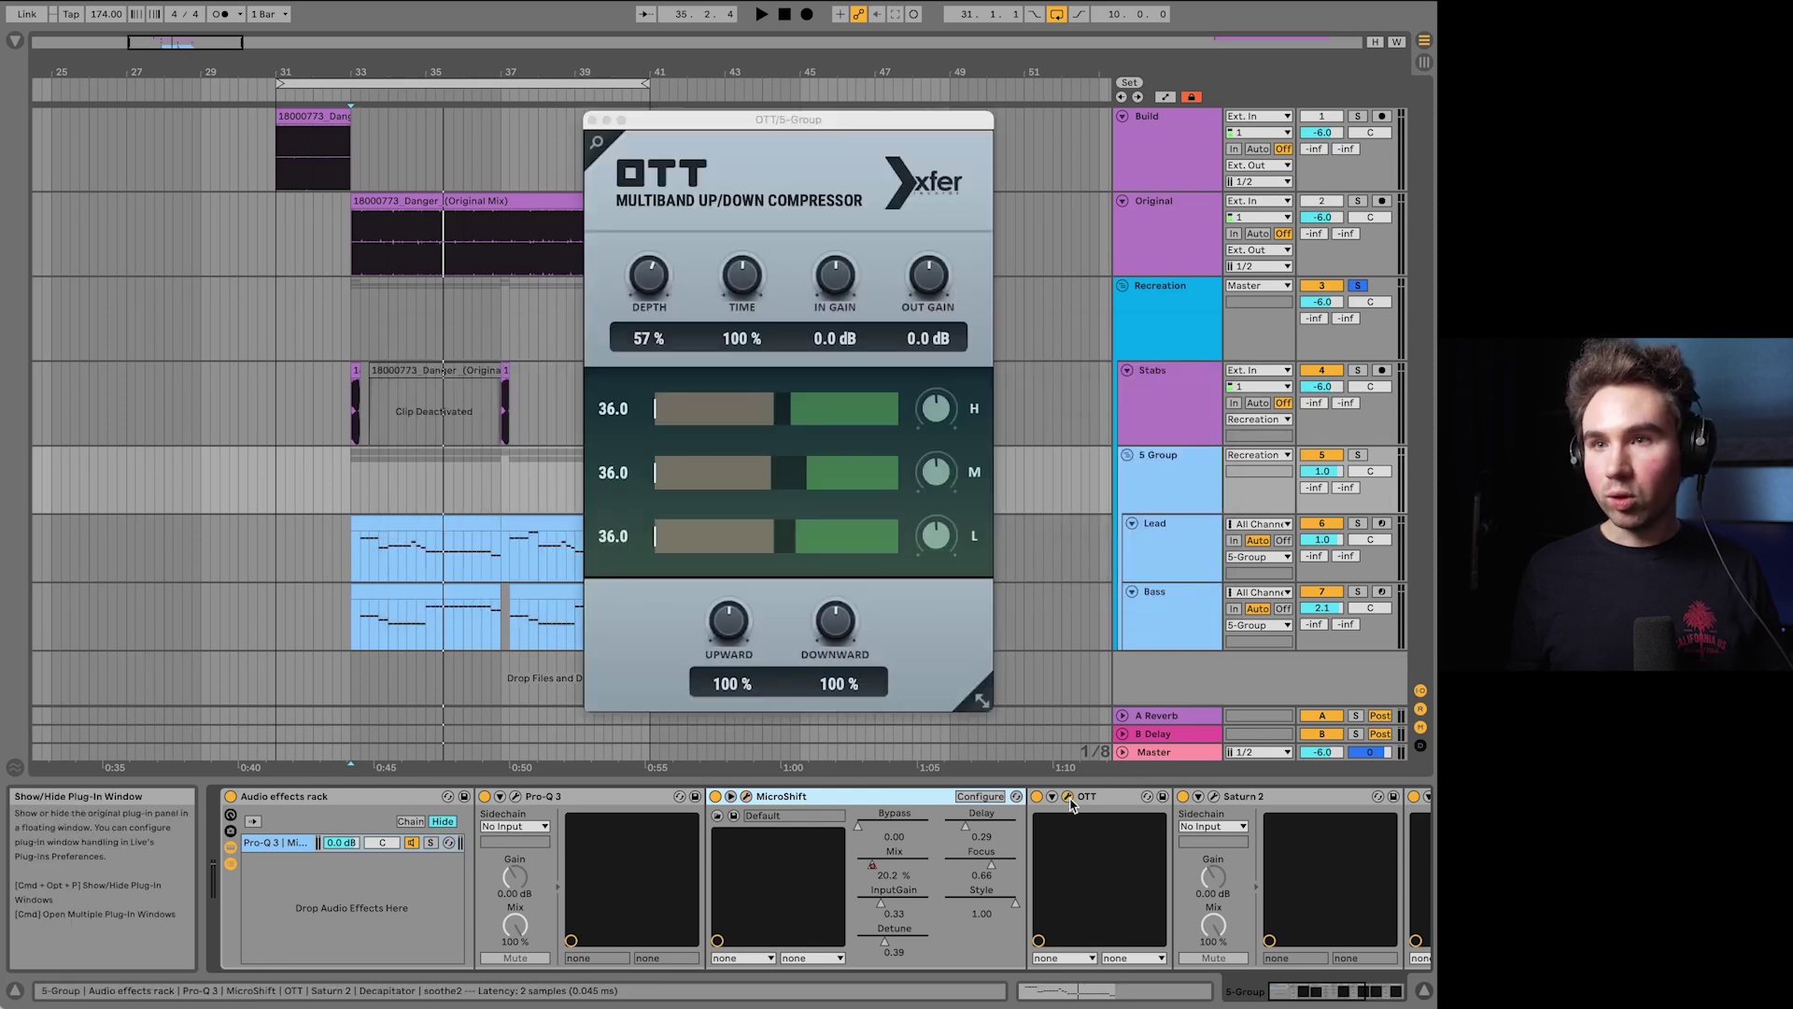
pyautogui.moveTo(773, 128); pyautogui.dragTo(771, 144)
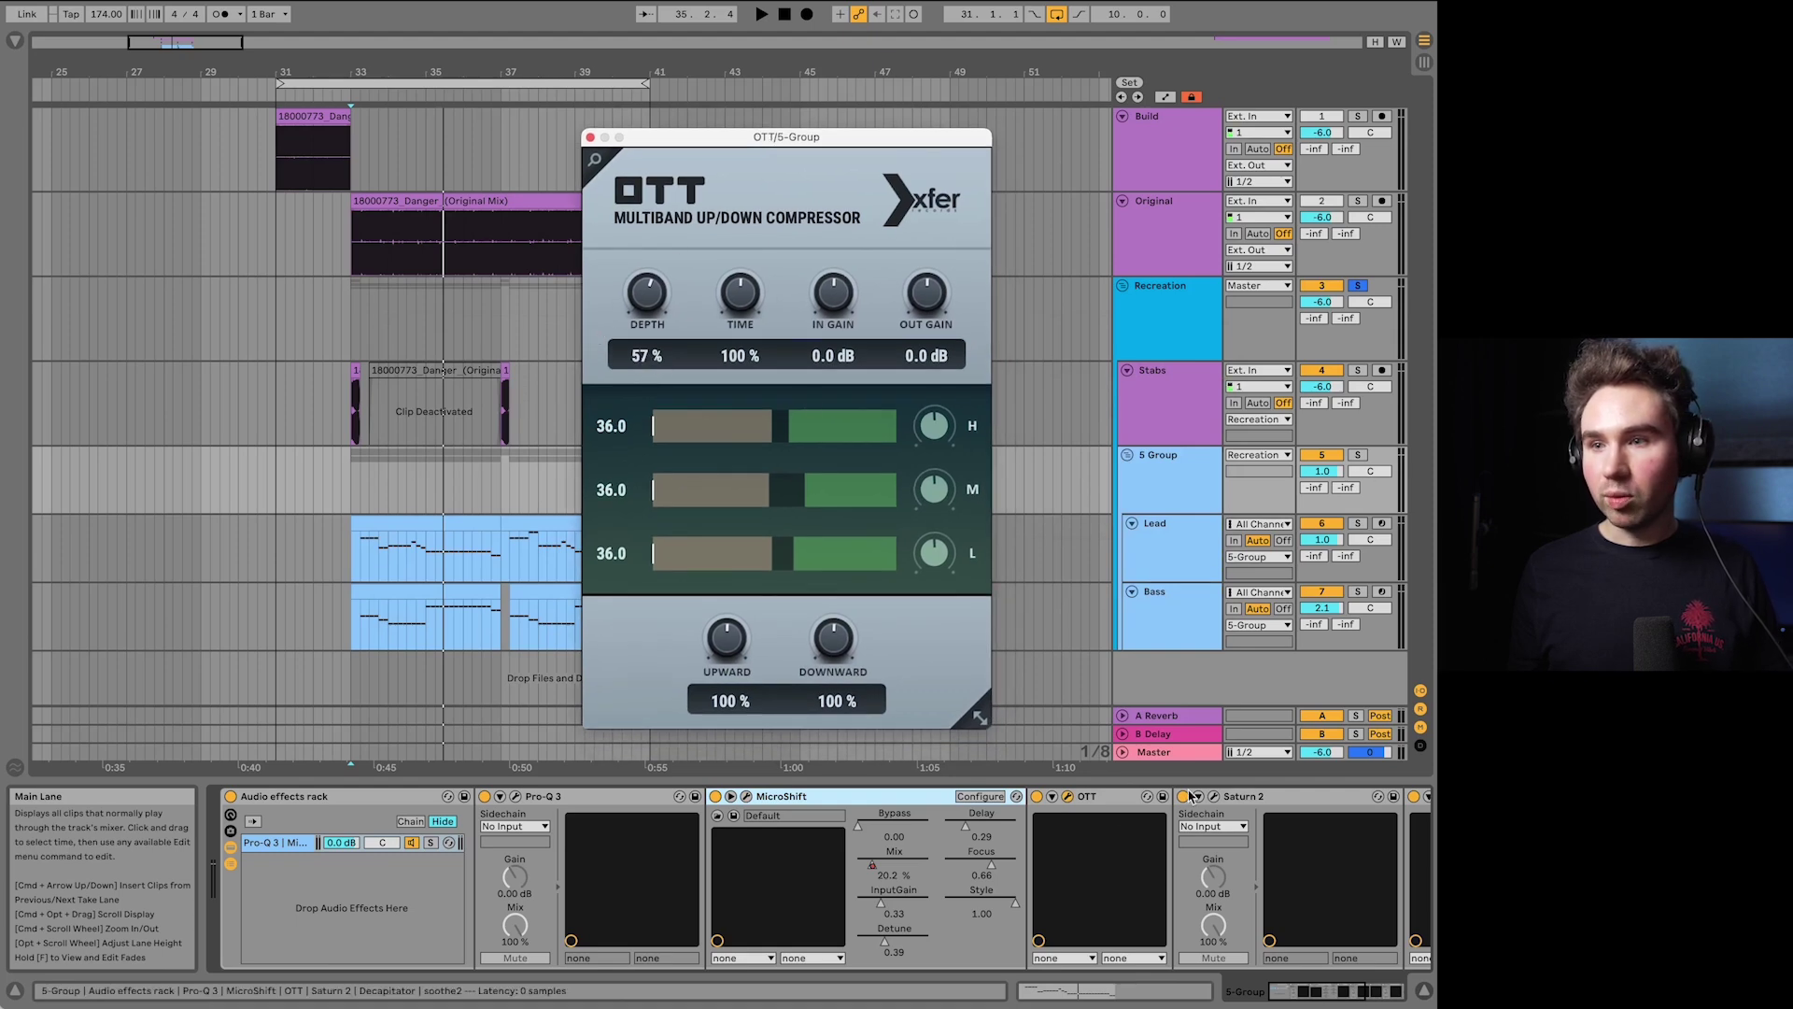
pyautogui.press('space')
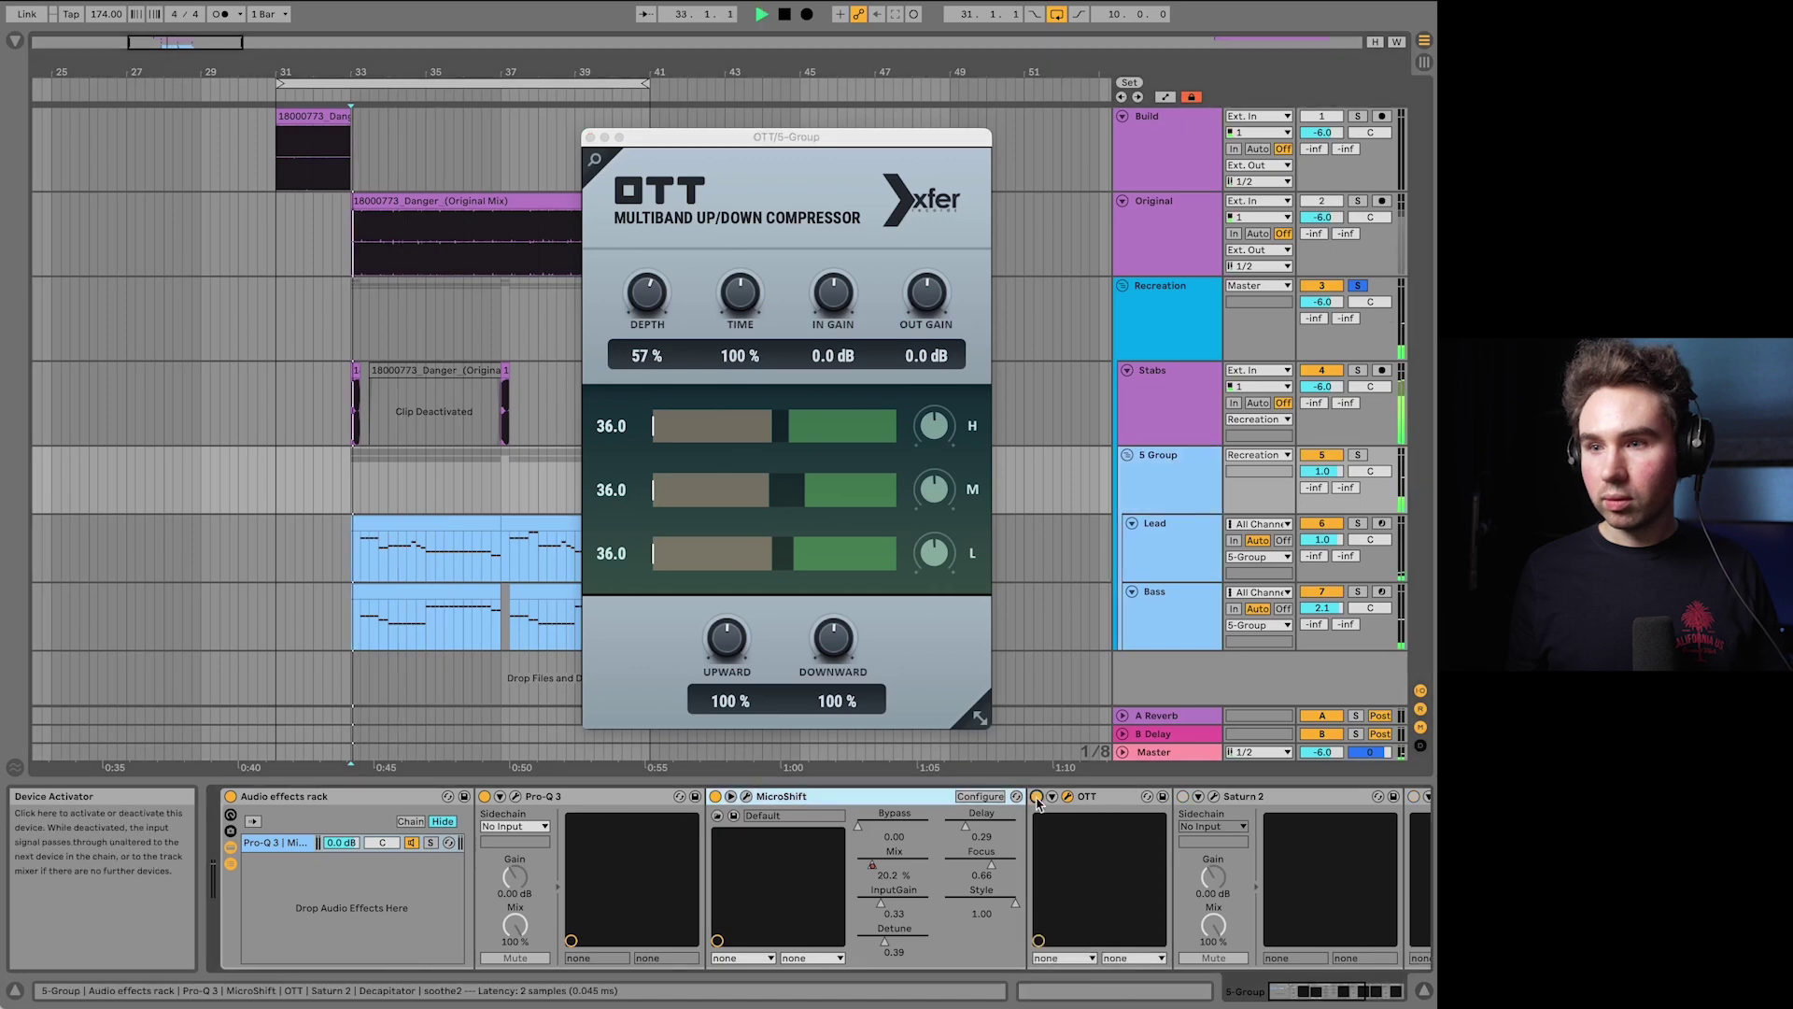
pyautogui.press('space')
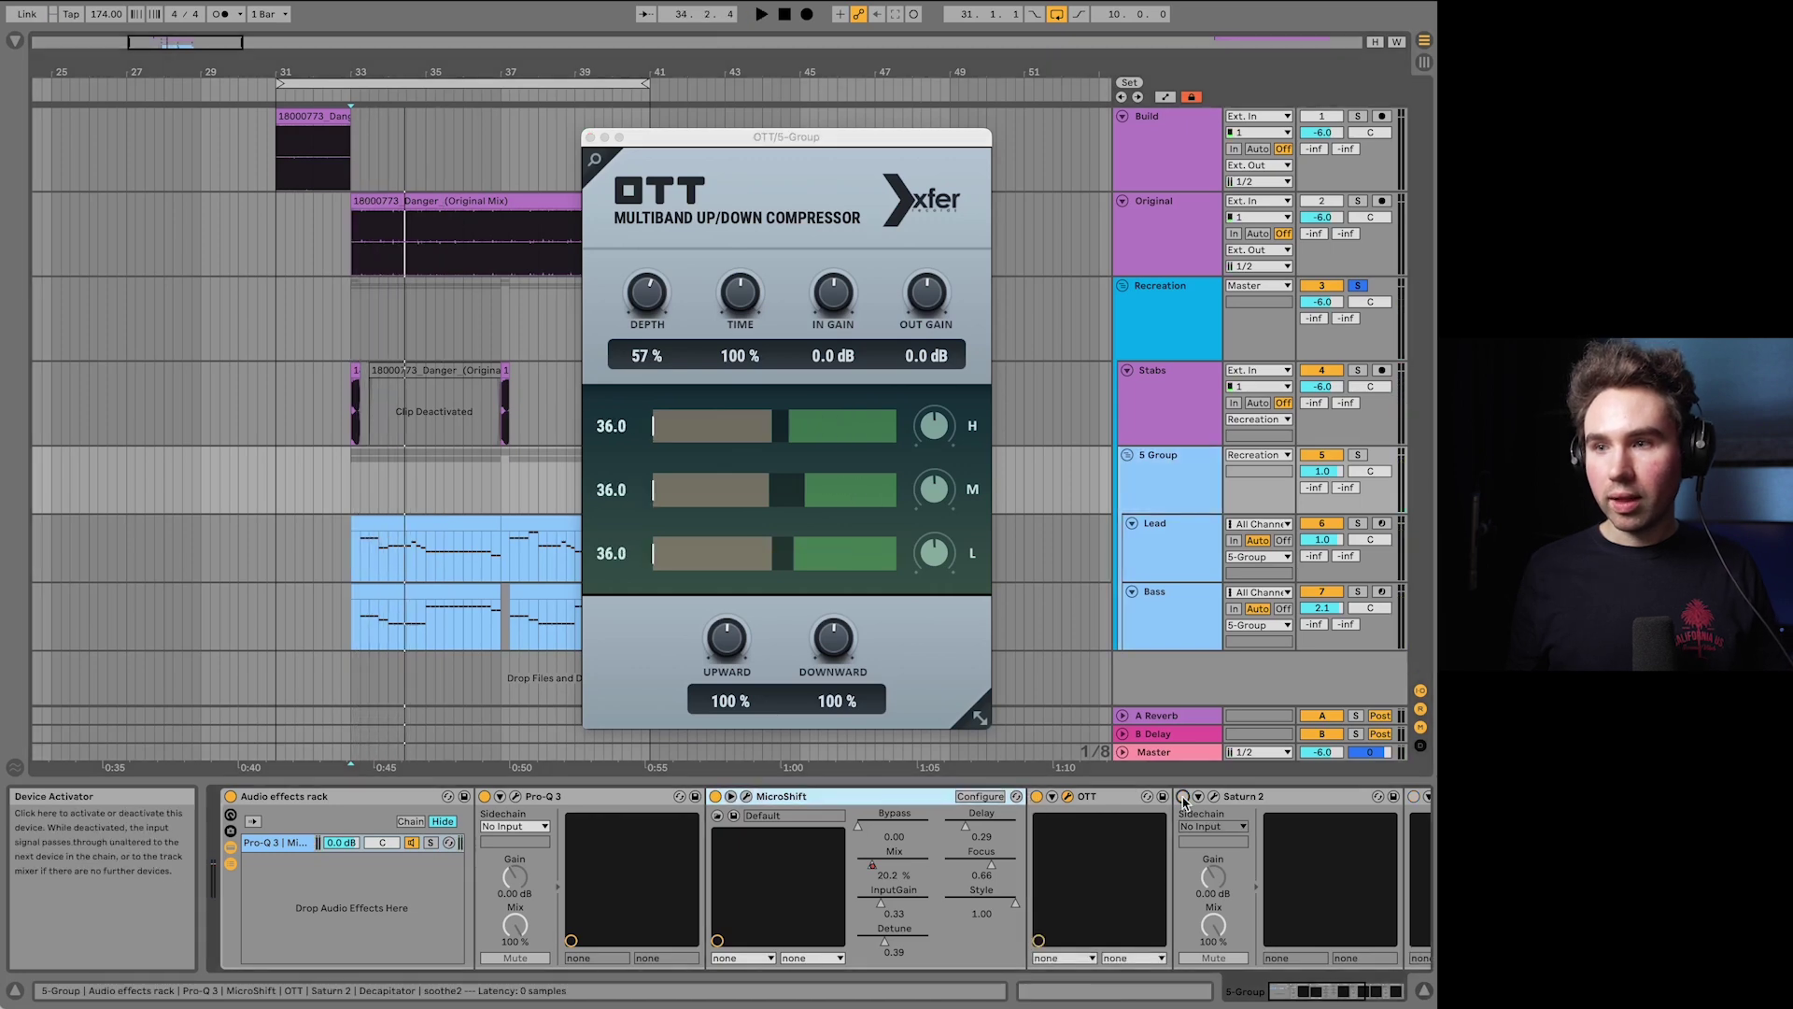
# Step: Enable the S-Group's Saturn 2 and examine the Warm Tape drive and level settings of its bands
pyautogui.click(1214, 796)
pyautogui.moveTo(1216, 565); pyautogui.dragTo(508, 299)
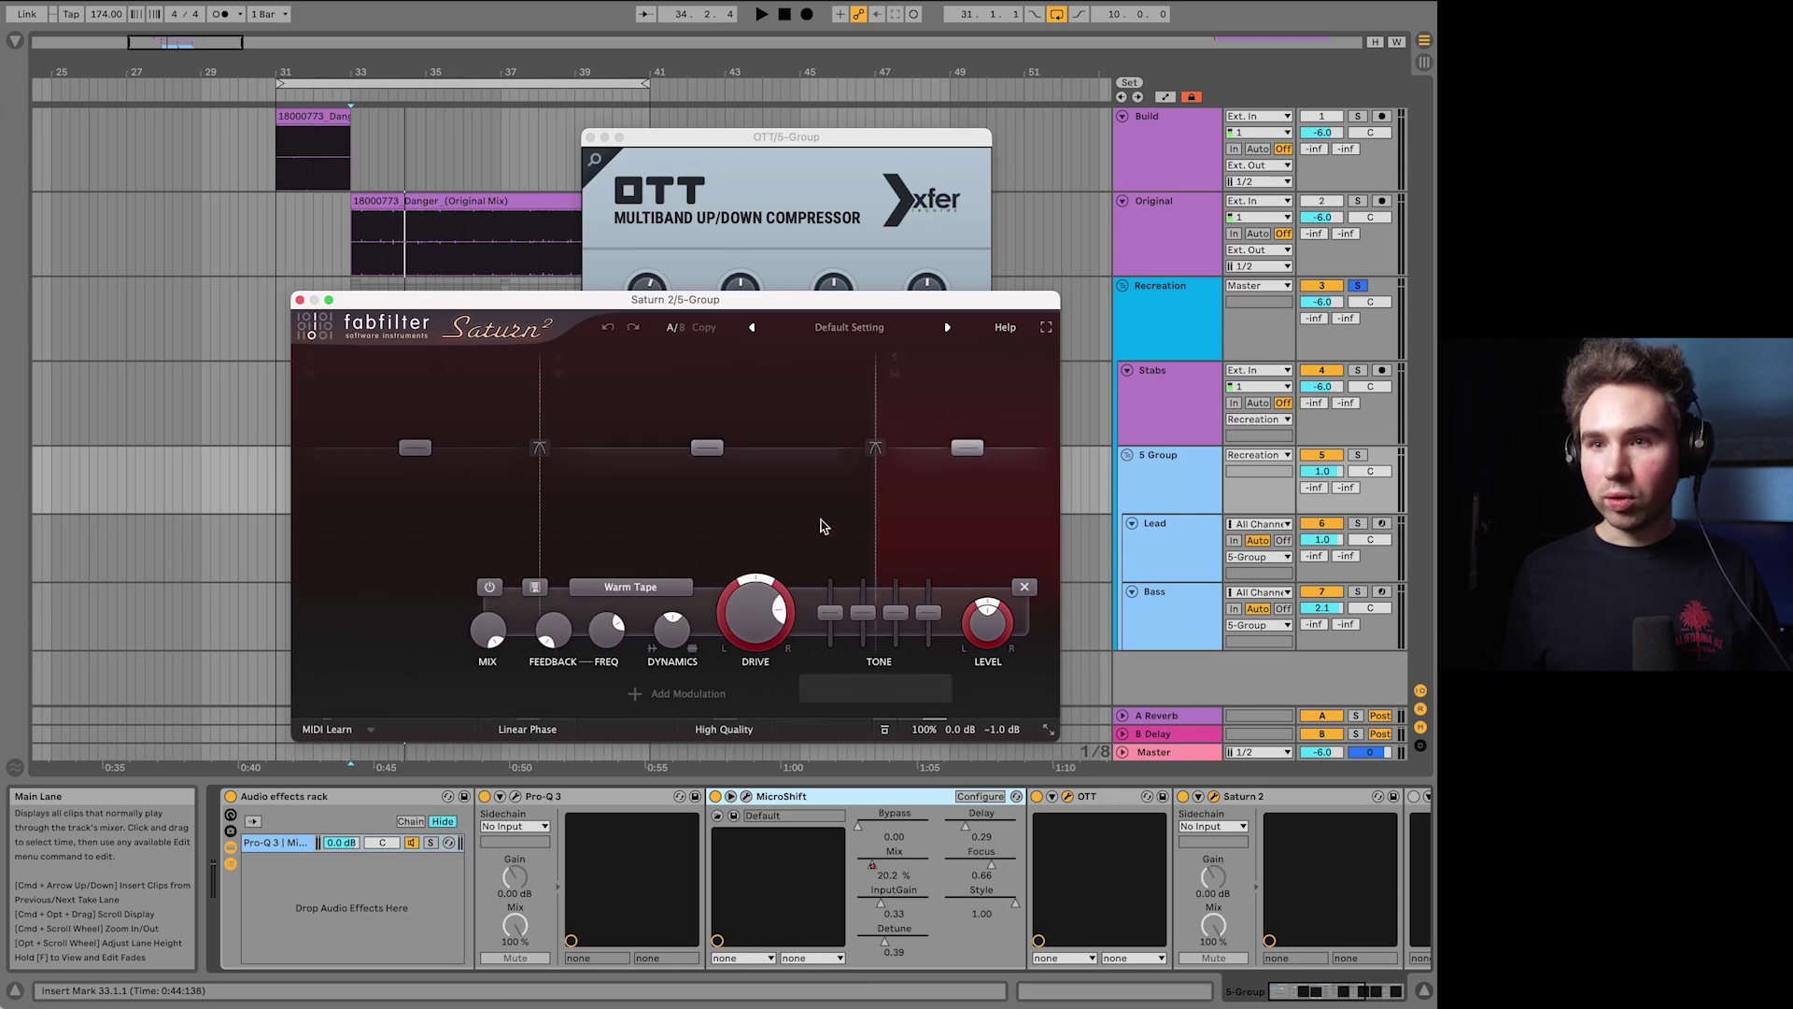
pyautogui.moveTo(710, 624)
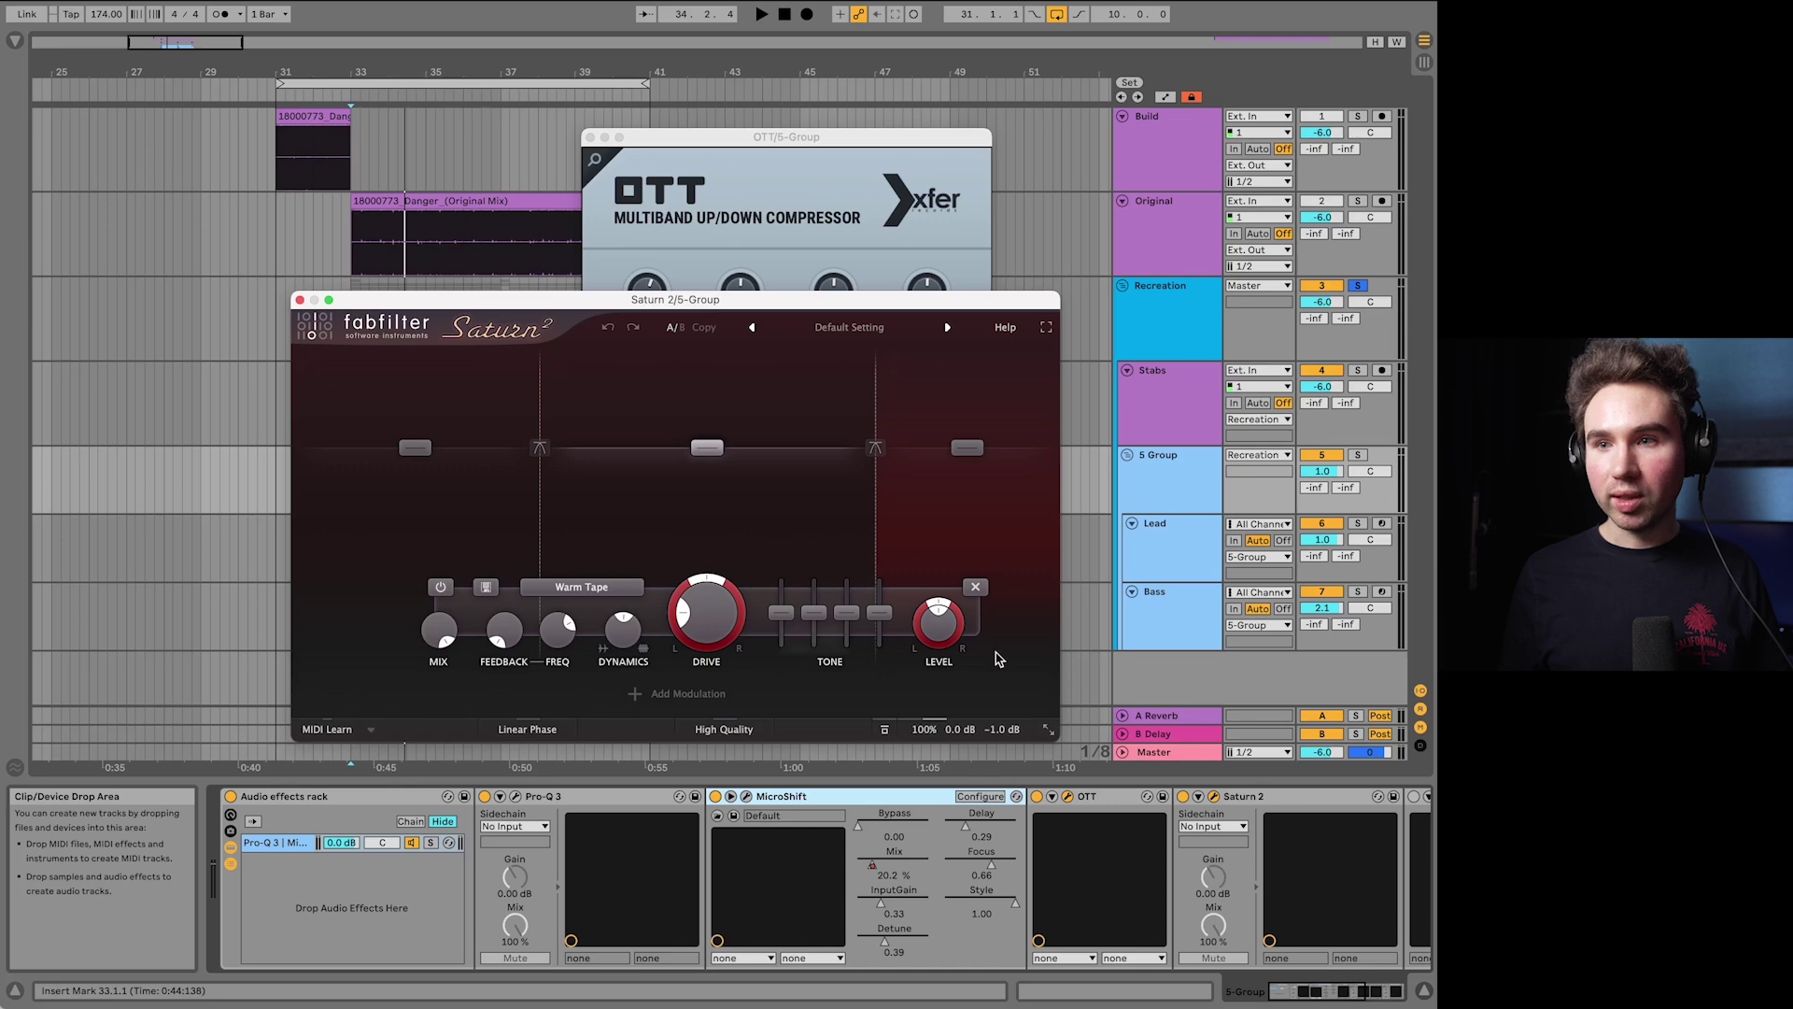
# Step: Enable Decapitator and soothe2 at the end of the S-Group's rack and check each one's settings
pyautogui.hscroll(5, 914, 882)
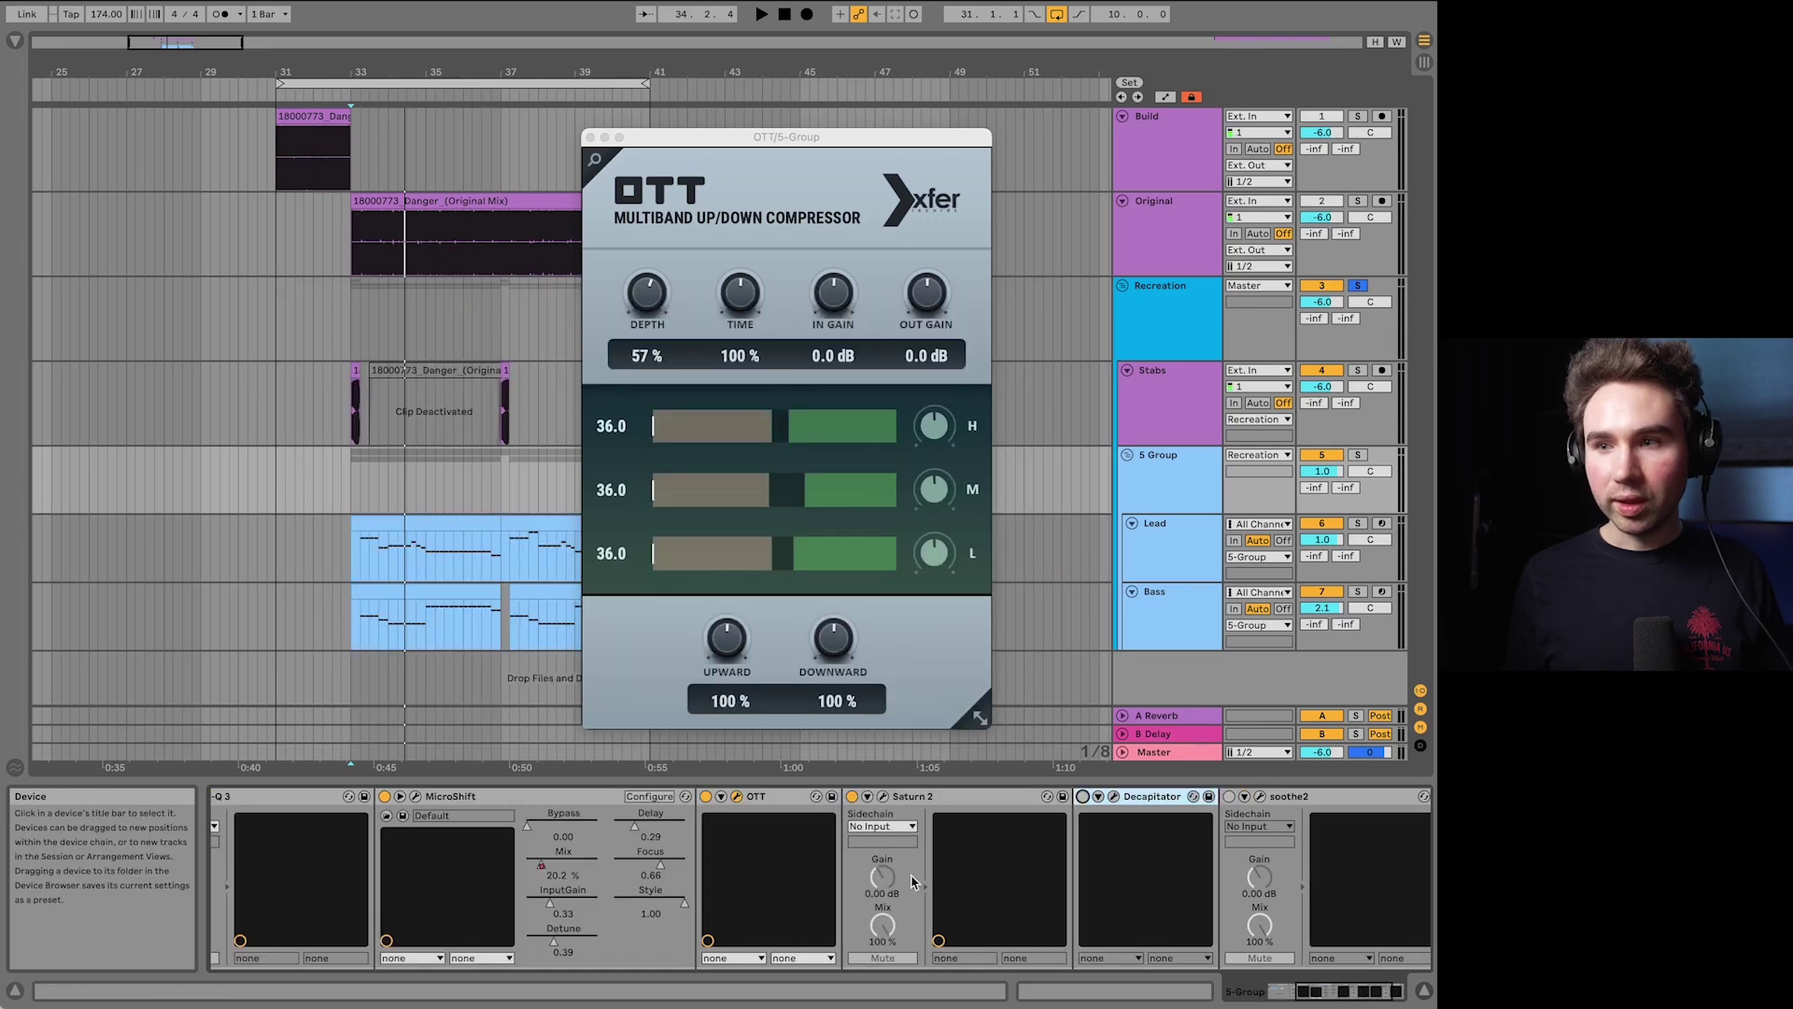
pyautogui.click(1114, 797)
pyautogui.moveTo(1074, 295); pyautogui.dragTo(648, 293)
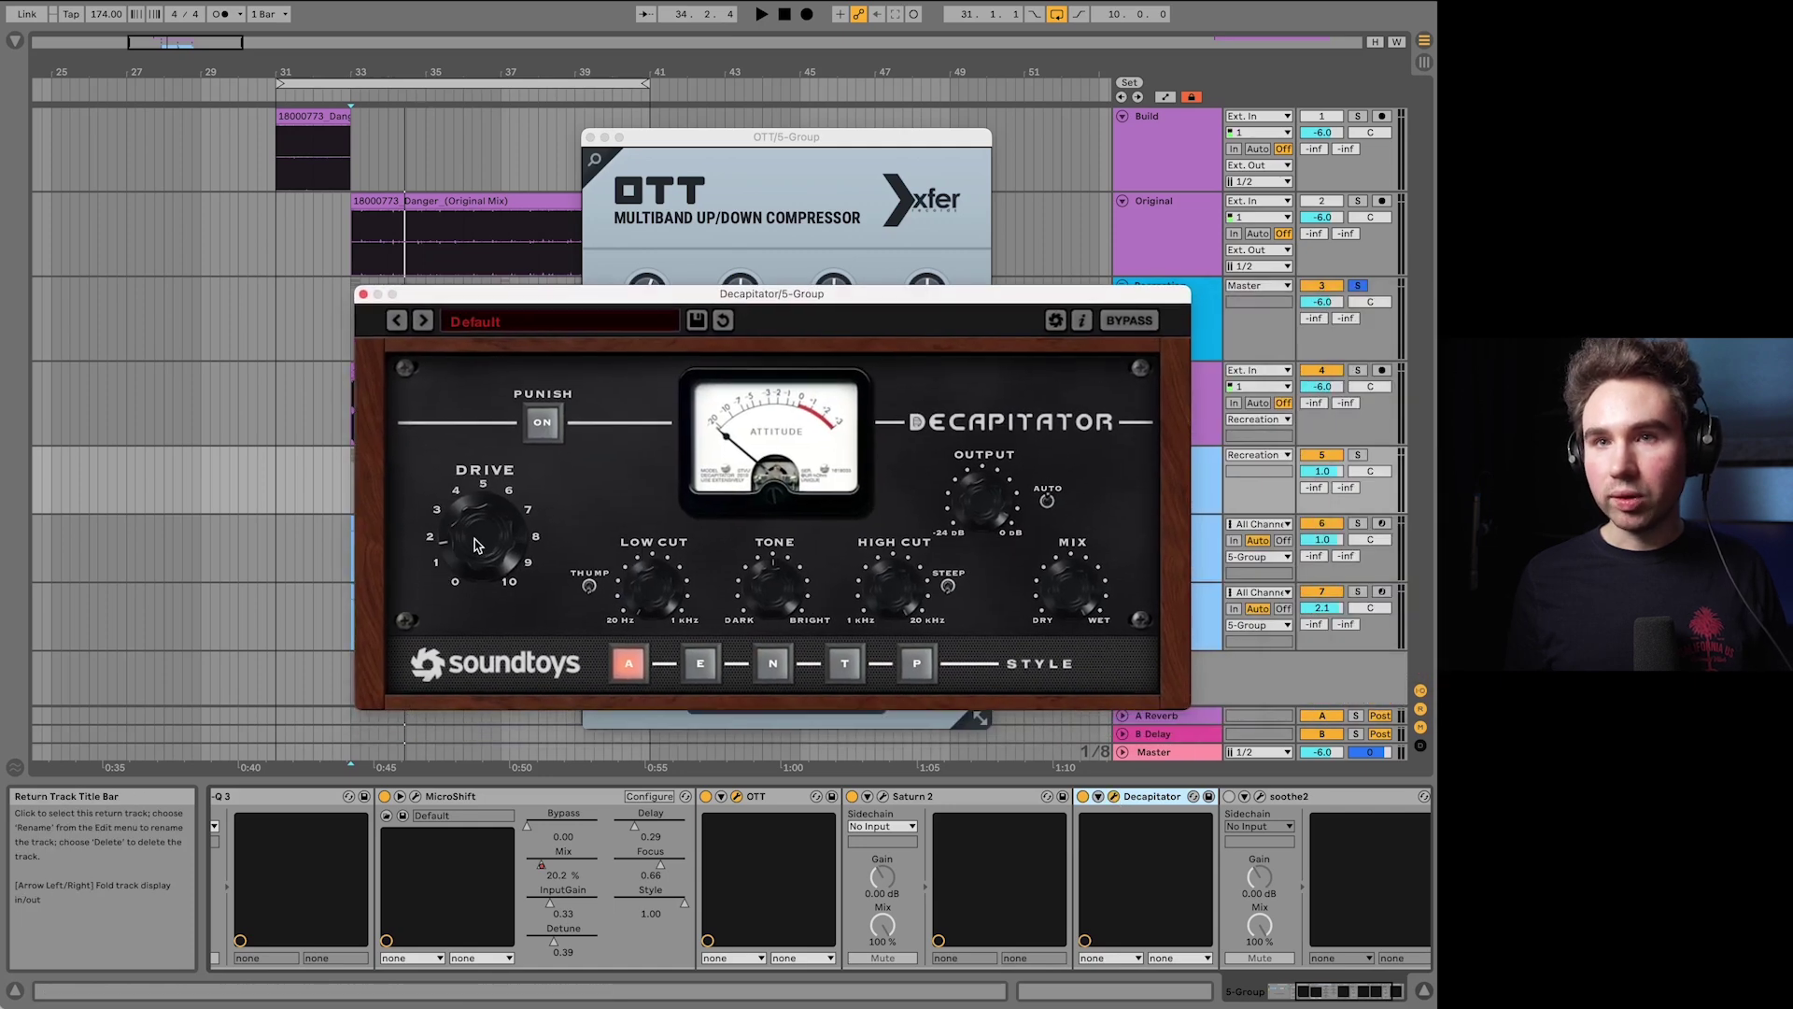
pyautogui.click(365, 296)
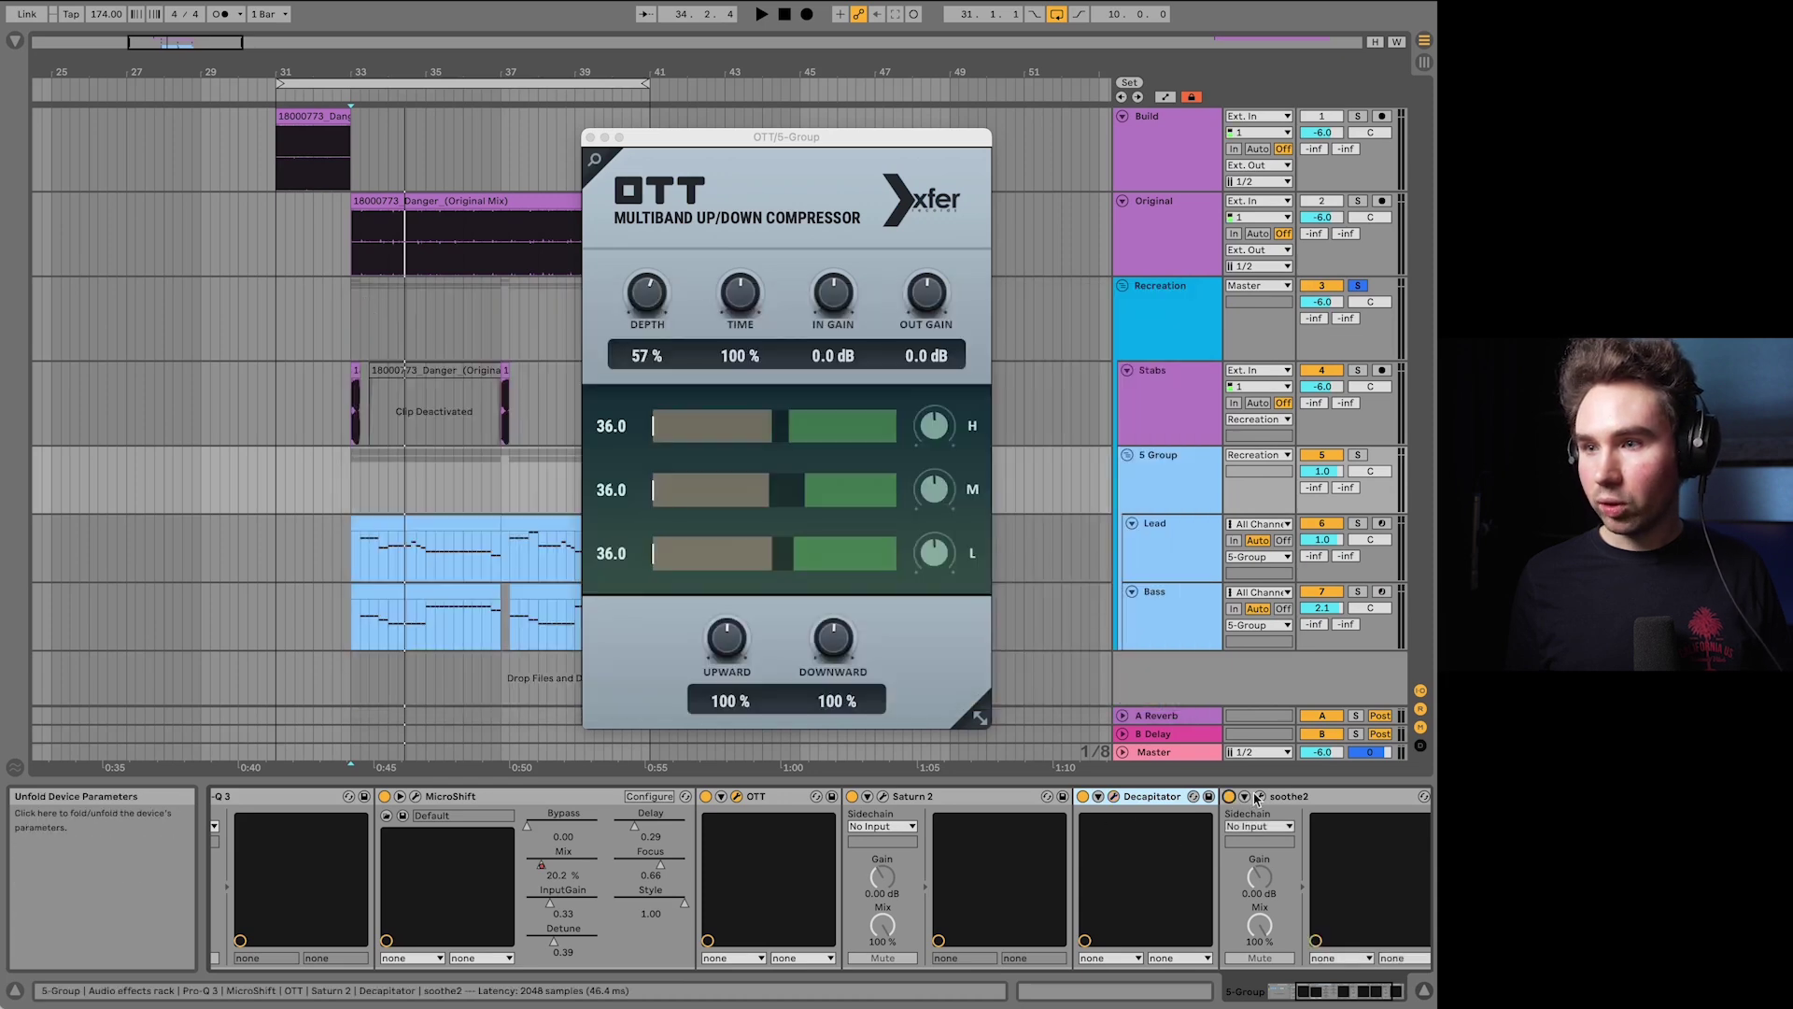
pyautogui.click(1259, 797)
pyautogui.moveTo(1078, 385); pyautogui.dragTo(785, 171)
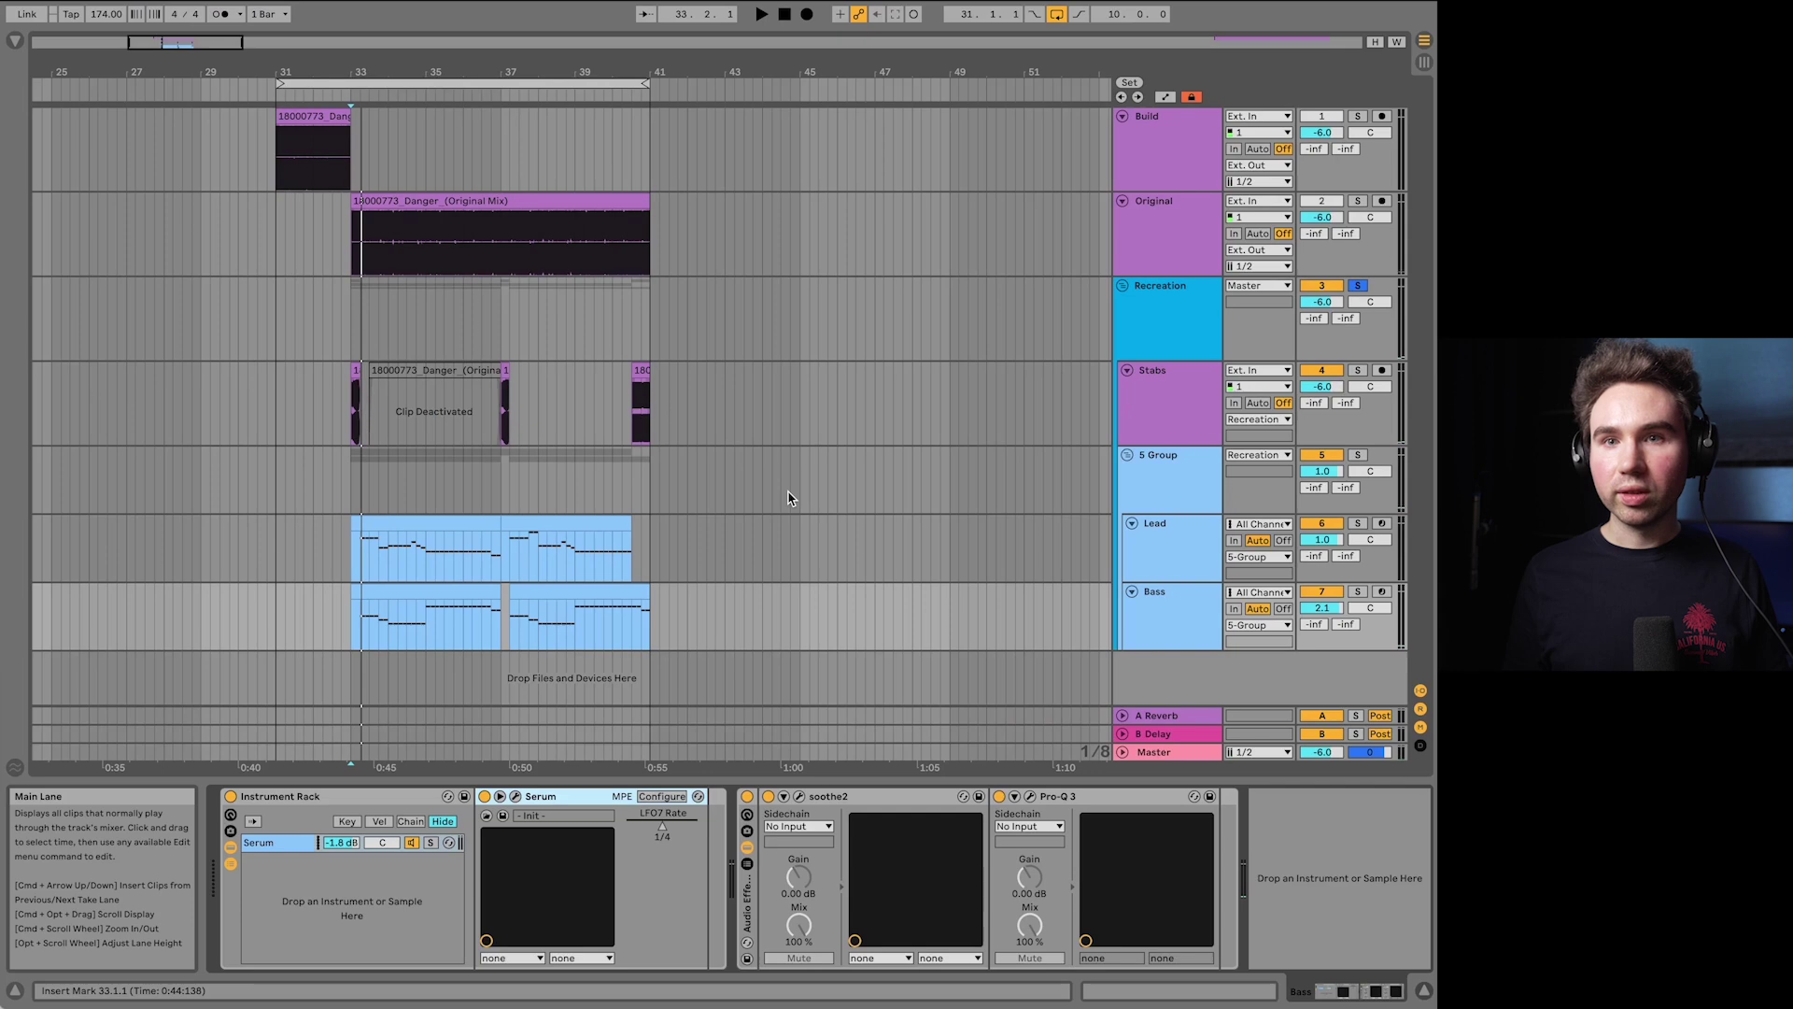
# Step: Set the Bass Serum chain volume to -7.0 dB and the Recreation group's volume to 6.0 dB while auditioning
pyautogui.press('space')
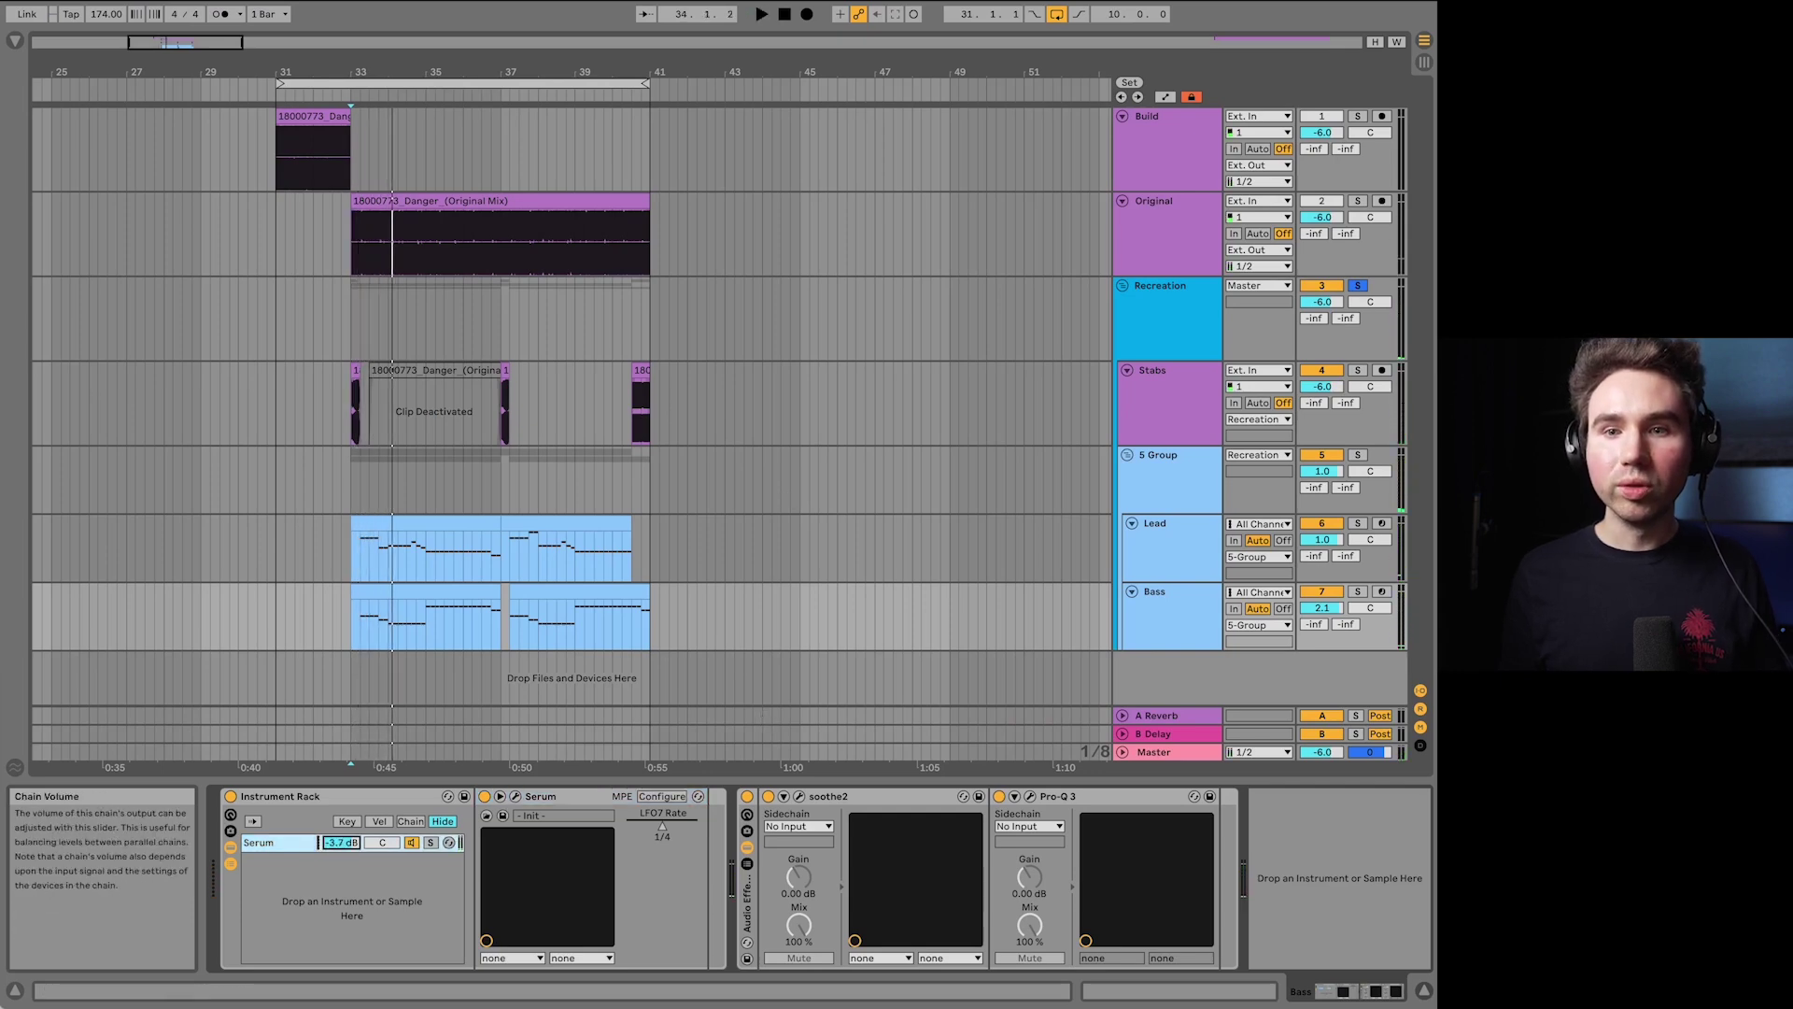
pyautogui.press('space')
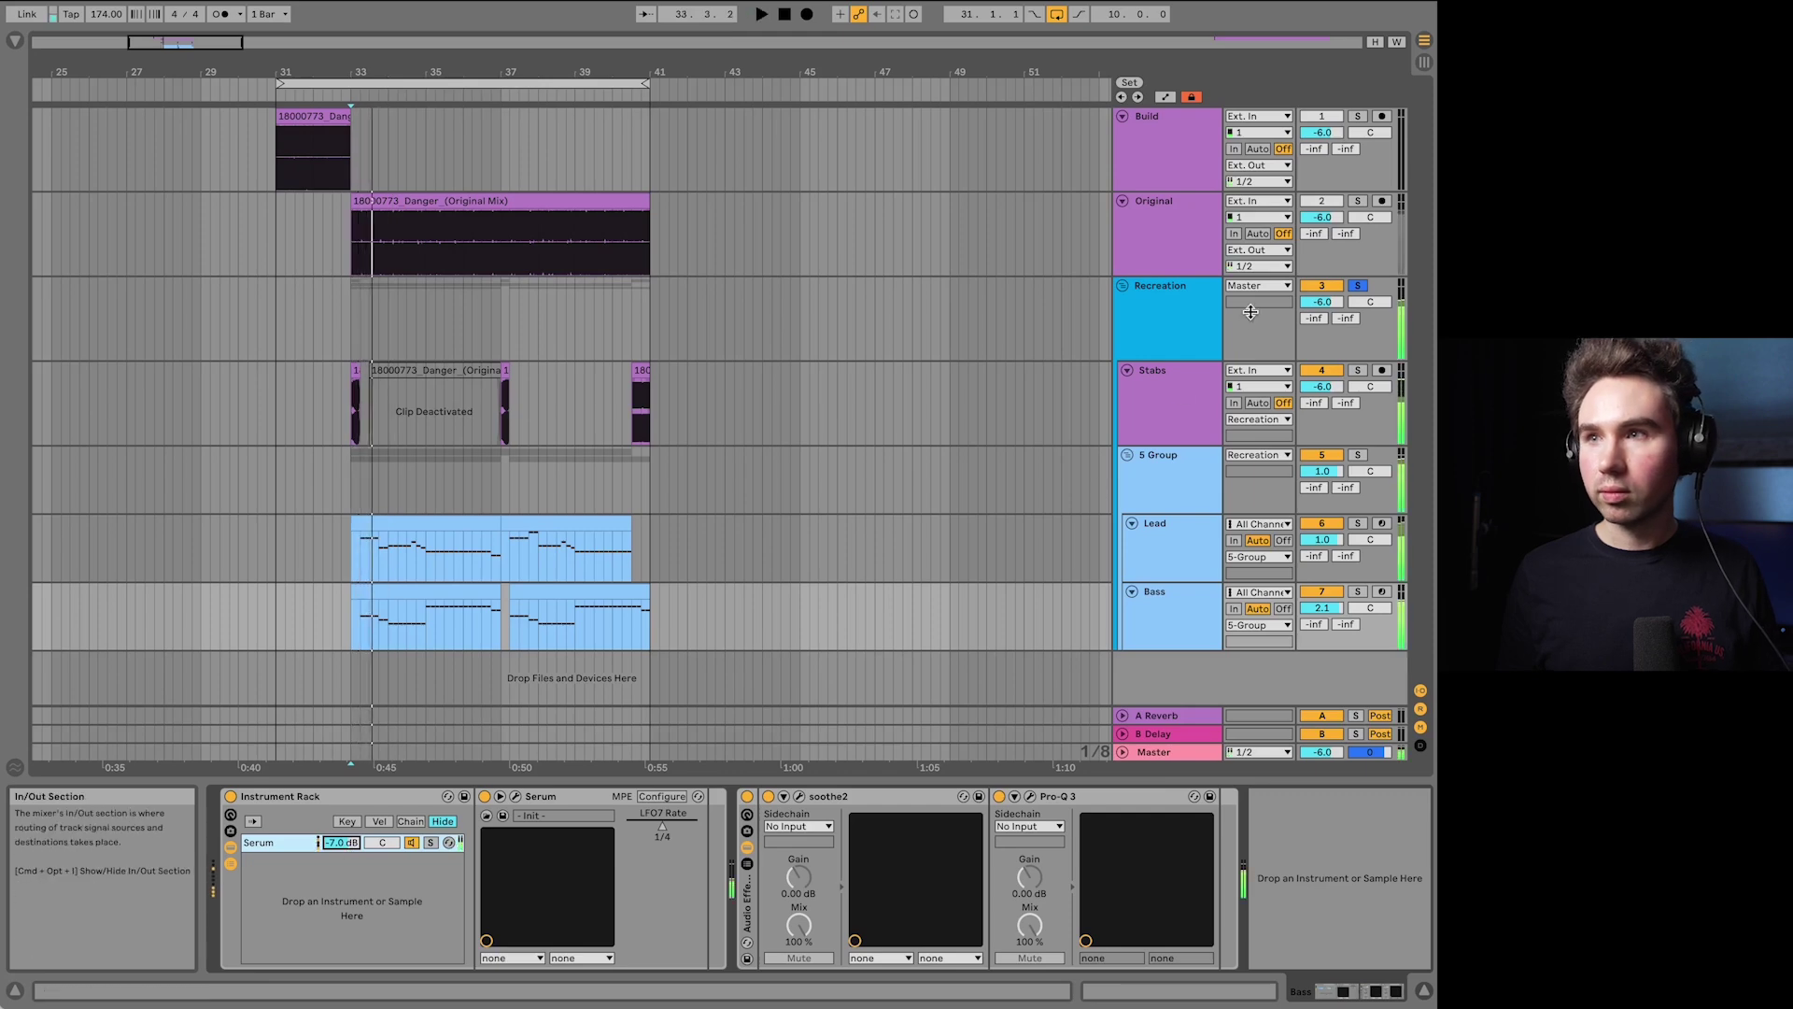
pyautogui.moveTo(1321, 303); pyautogui.dragTo(1305, 311)
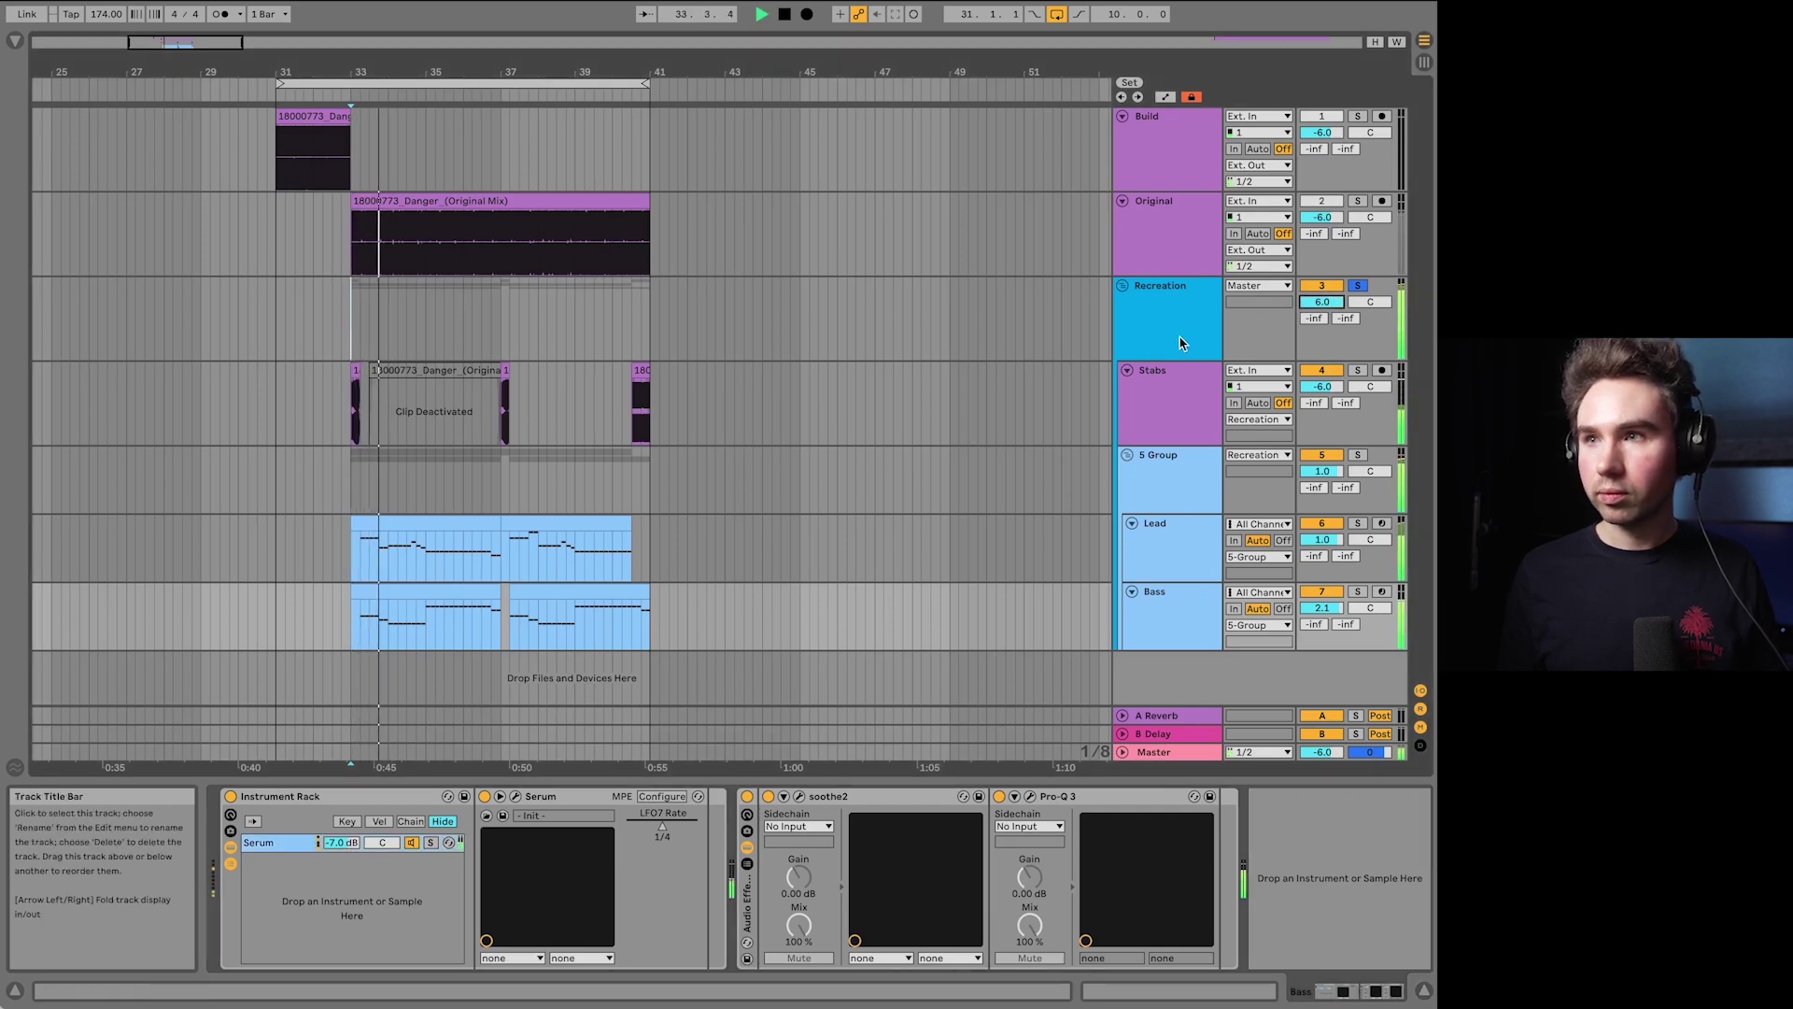
# Step: Set the Lead track's second Serum chain volume to -6.8 dB and the Bass track's Serum chain volume to -10.0 dB
pyautogui.click(1164, 537)
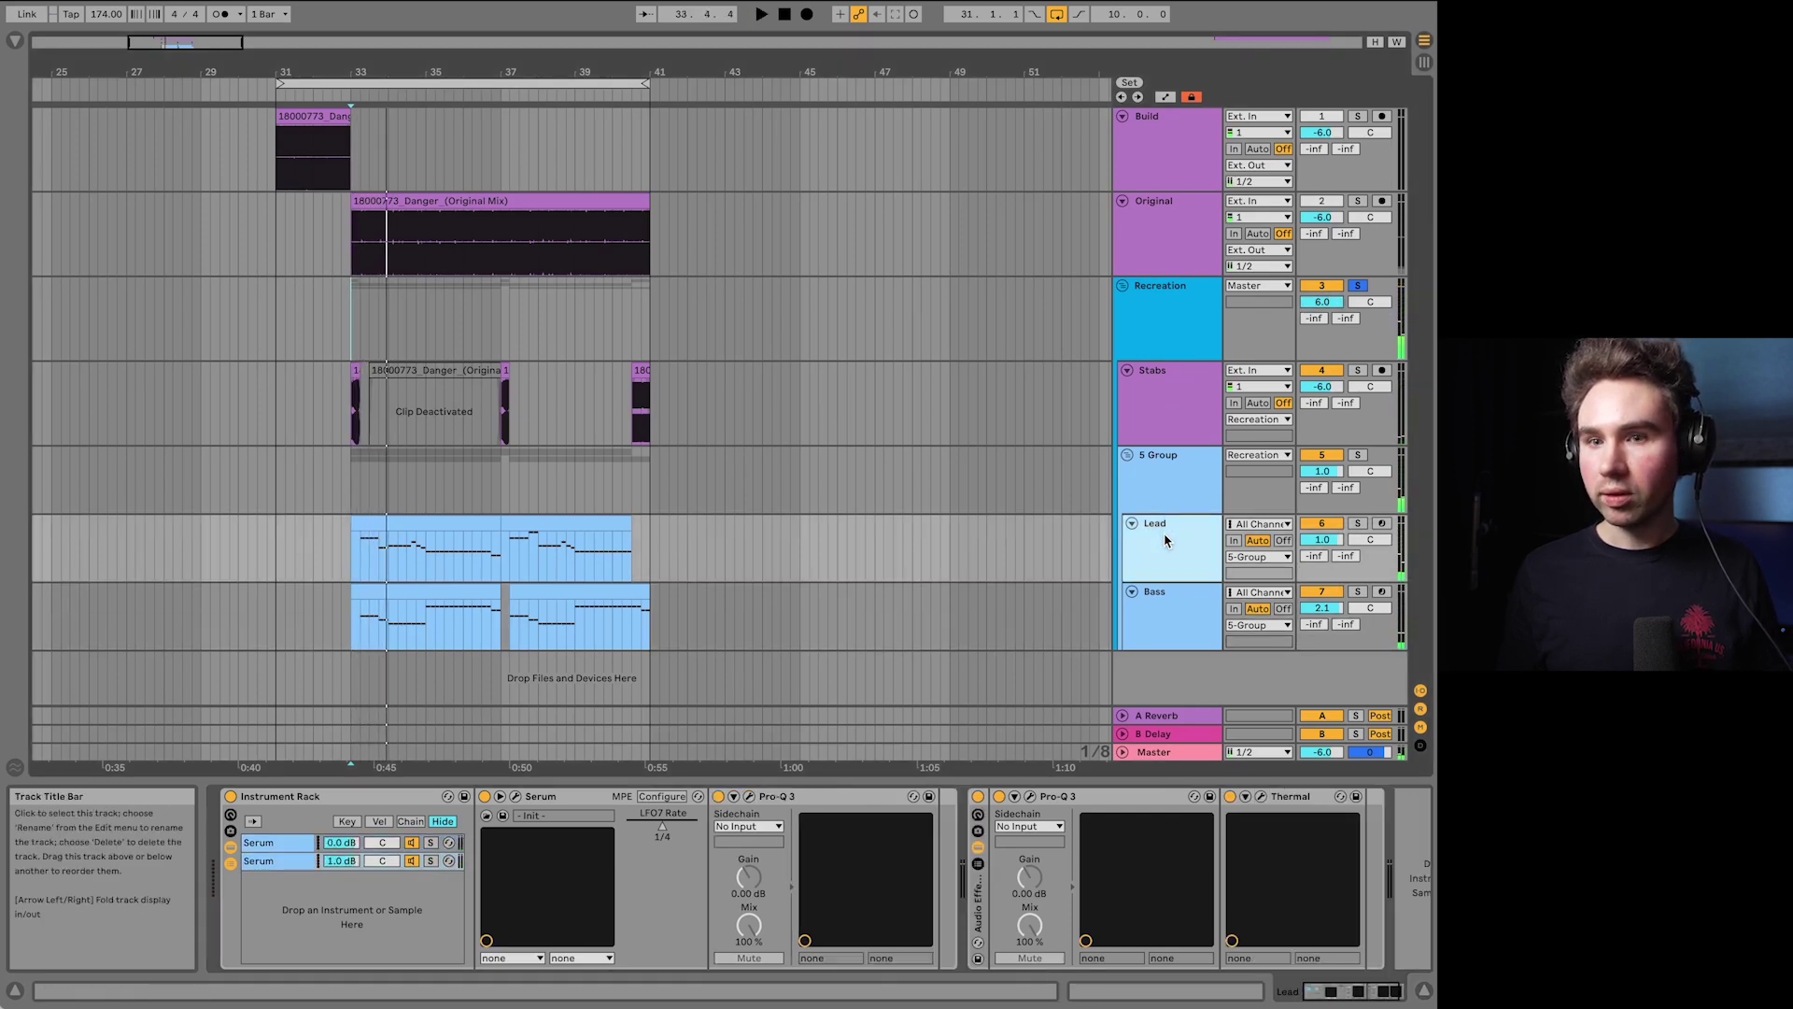
pyautogui.moveTo(341, 860); pyautogui.dragTo(340, 885)
pyautogui.press('space')
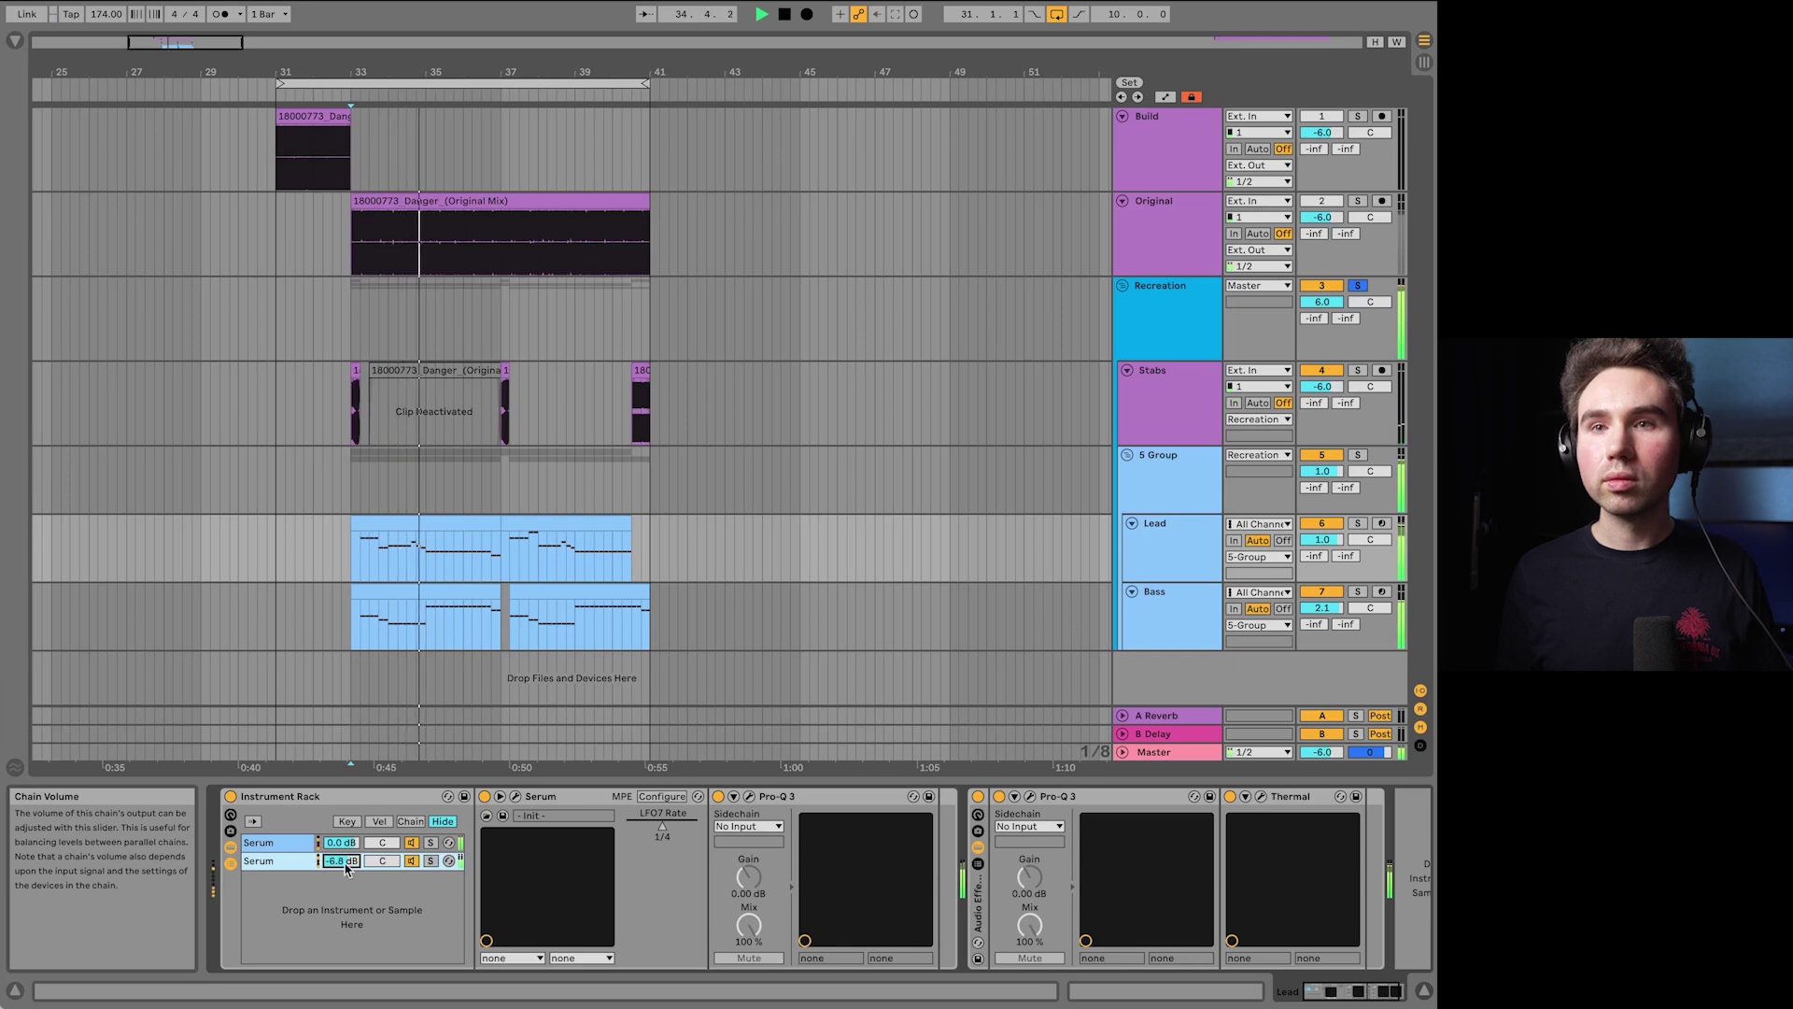
pyautogui.click(1169, 624)
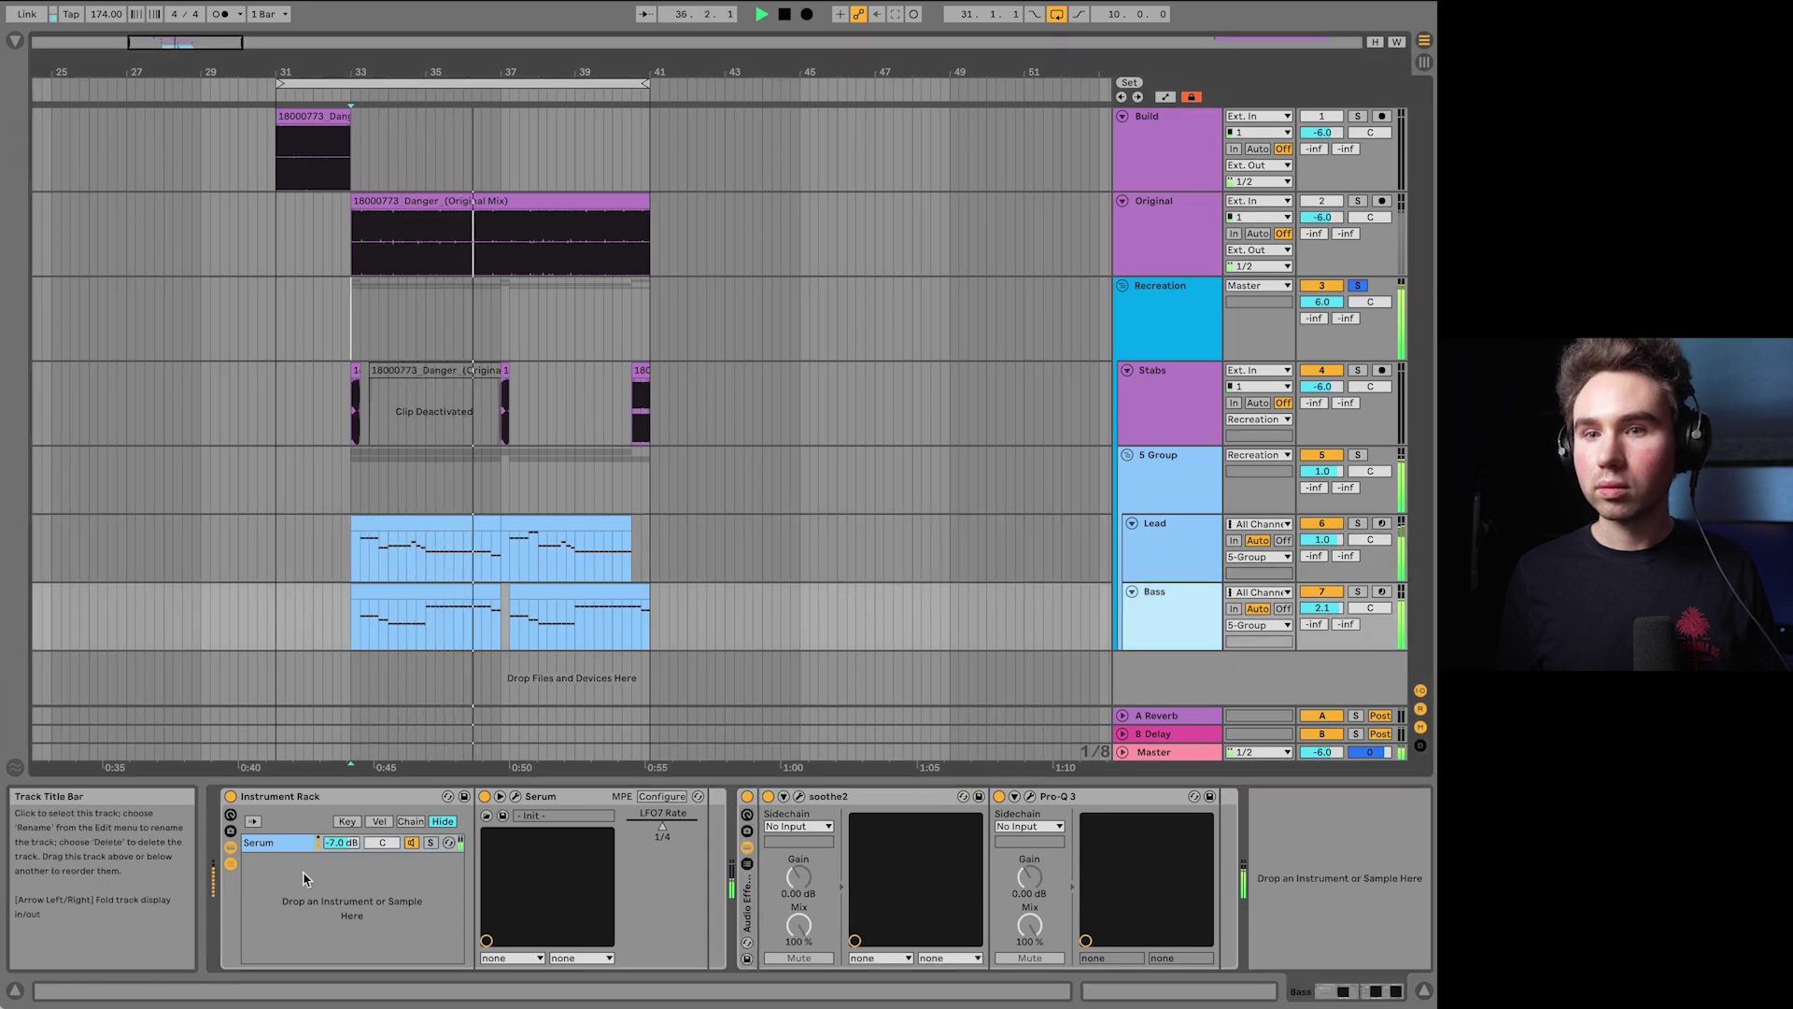
pyautogui.moveTo(341, 843); pyautogui.dragTo(341, 846)
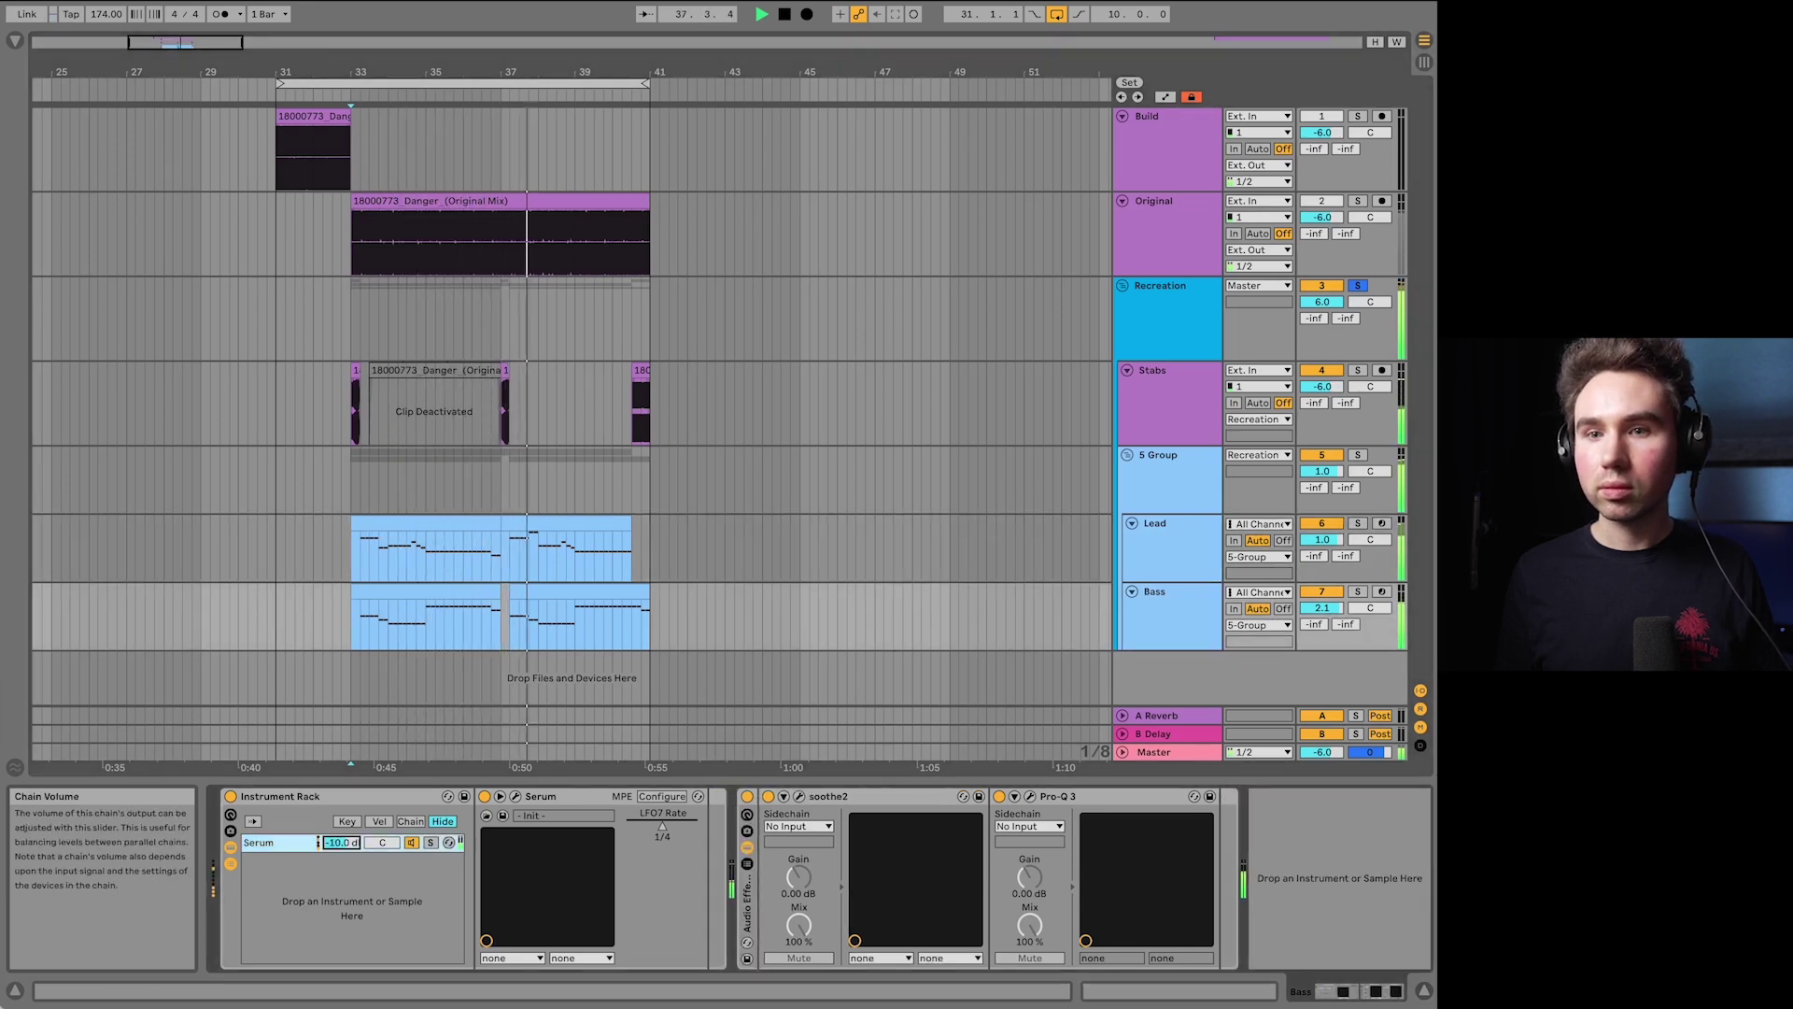
# Step: Select the S-Group and solo the Original and Recreation tracks in turn to compare their sound
pyautogui.click(1158, 752)
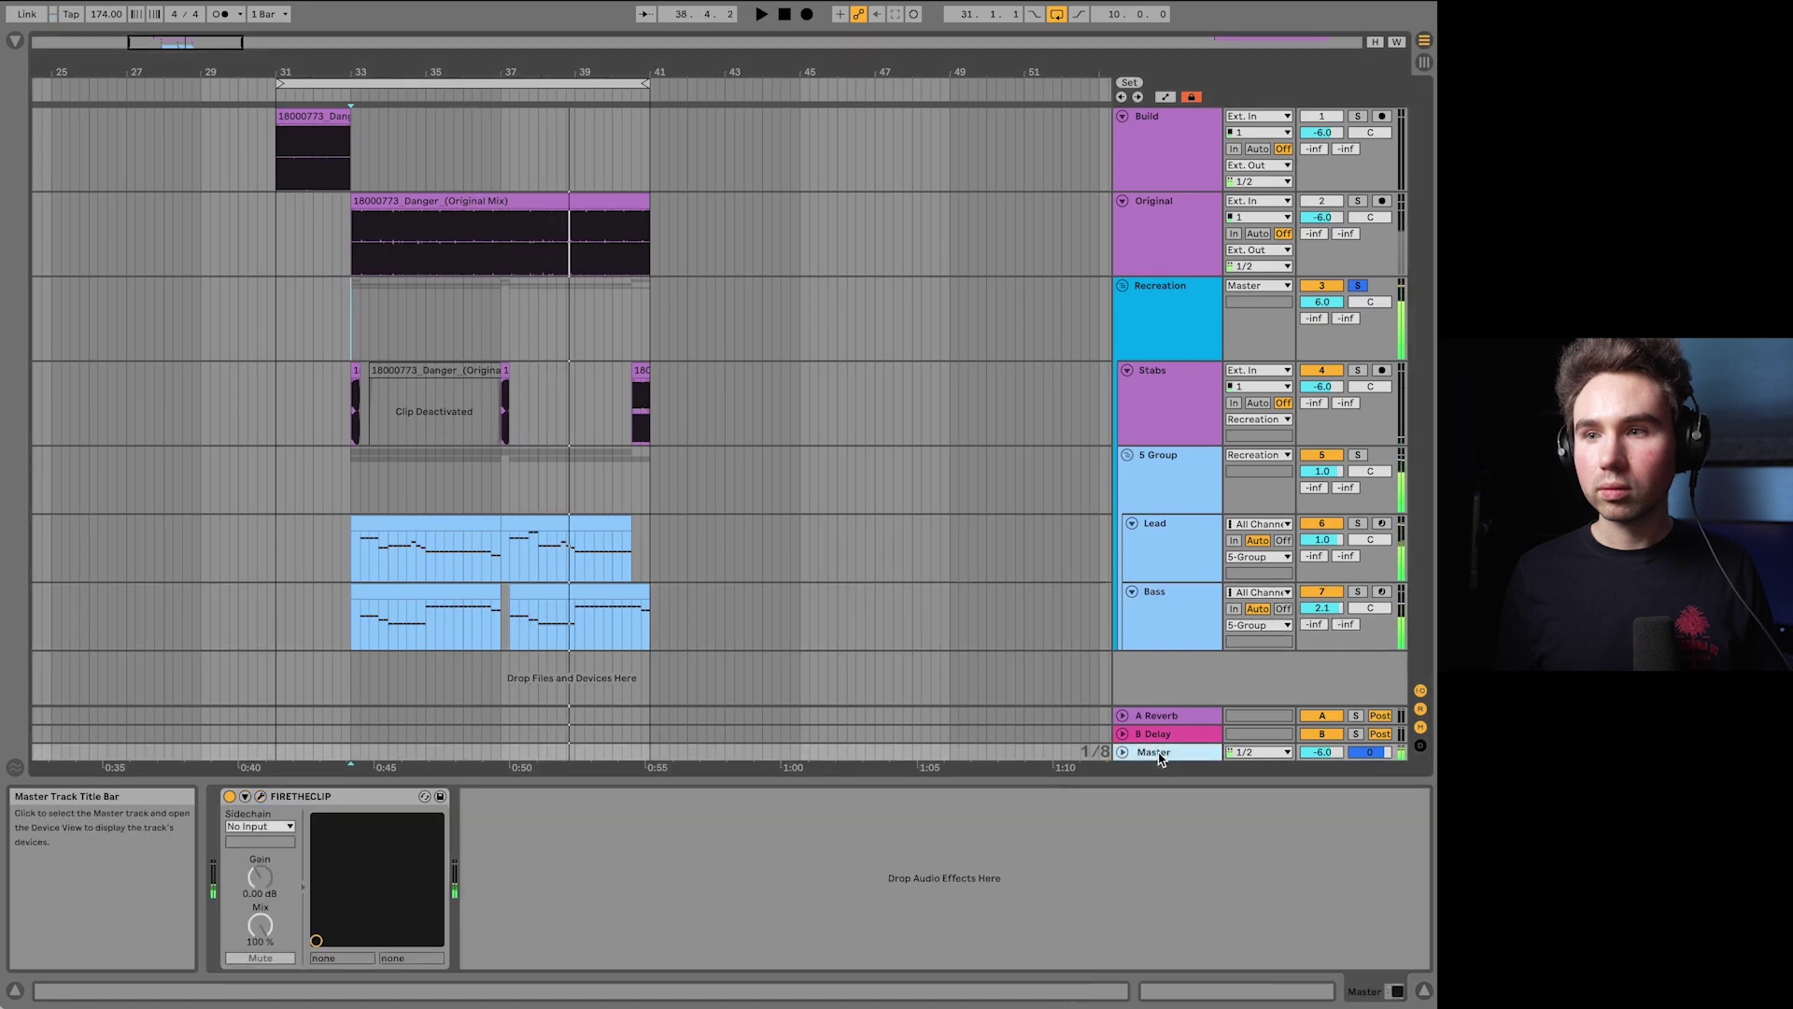
pyautogui.click(1173, 481)
pyautogui.click(1356, 202)
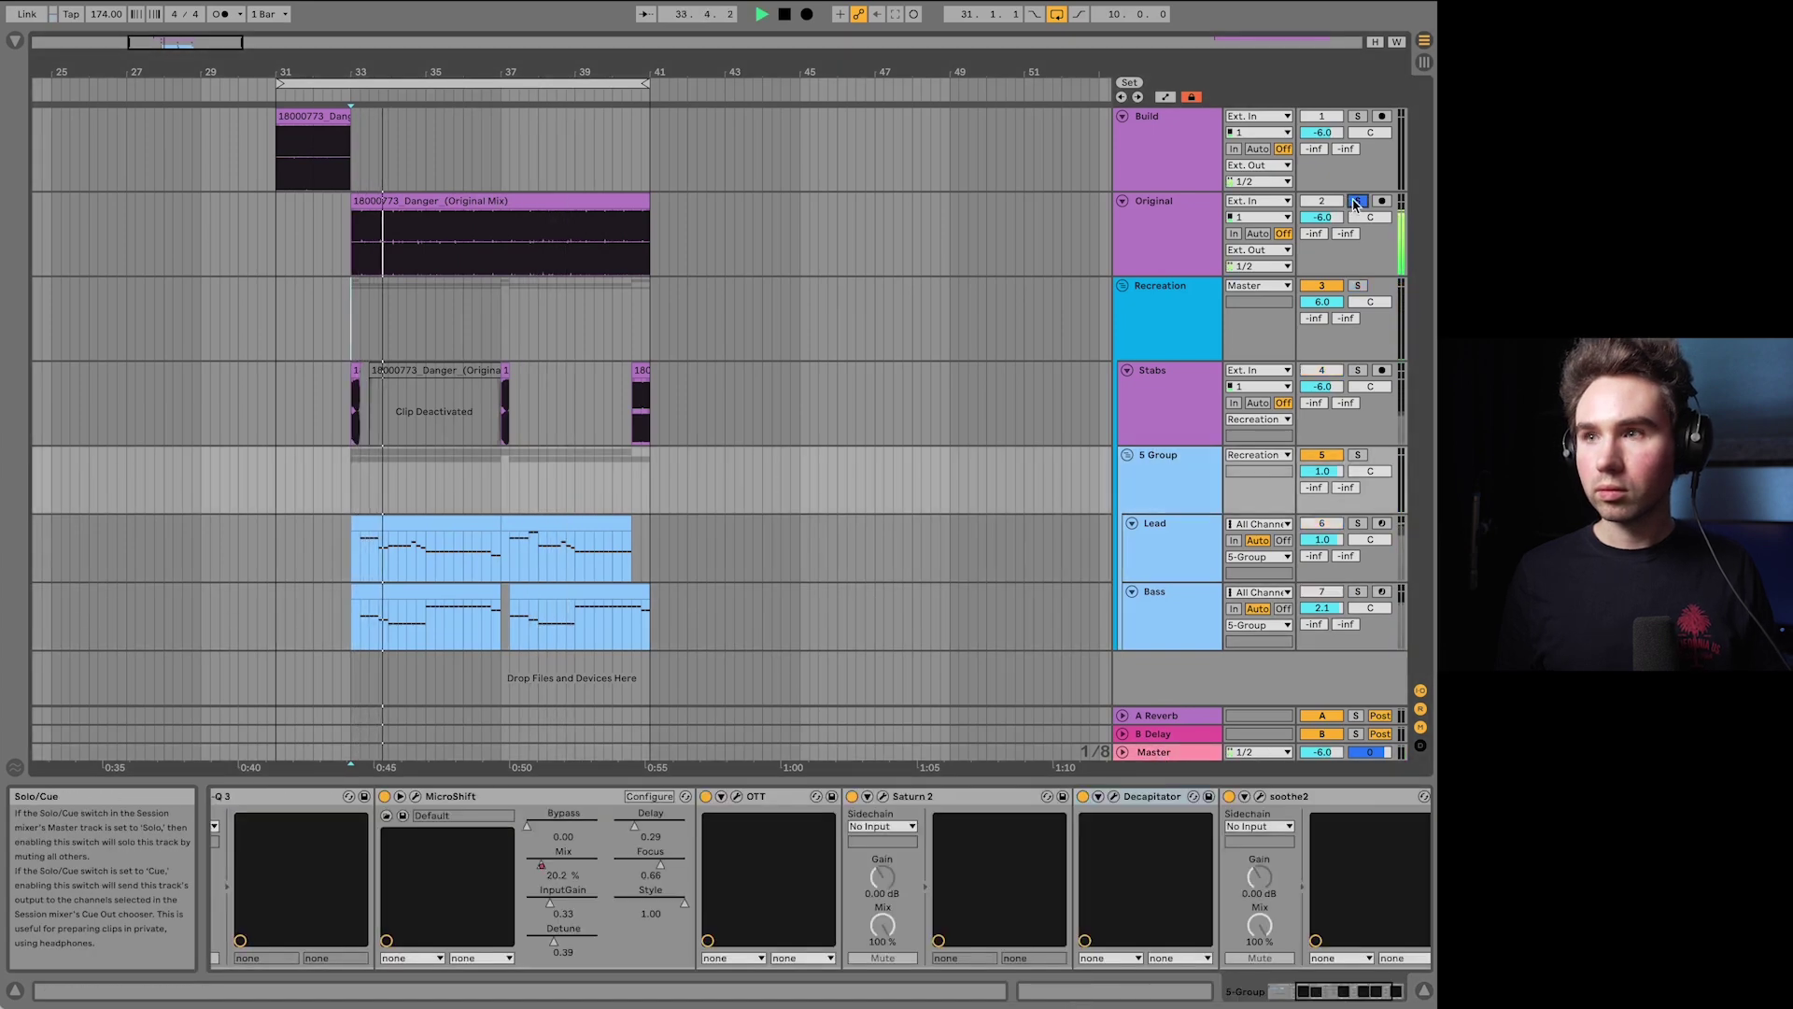
pyautogui.click(1358, 286)
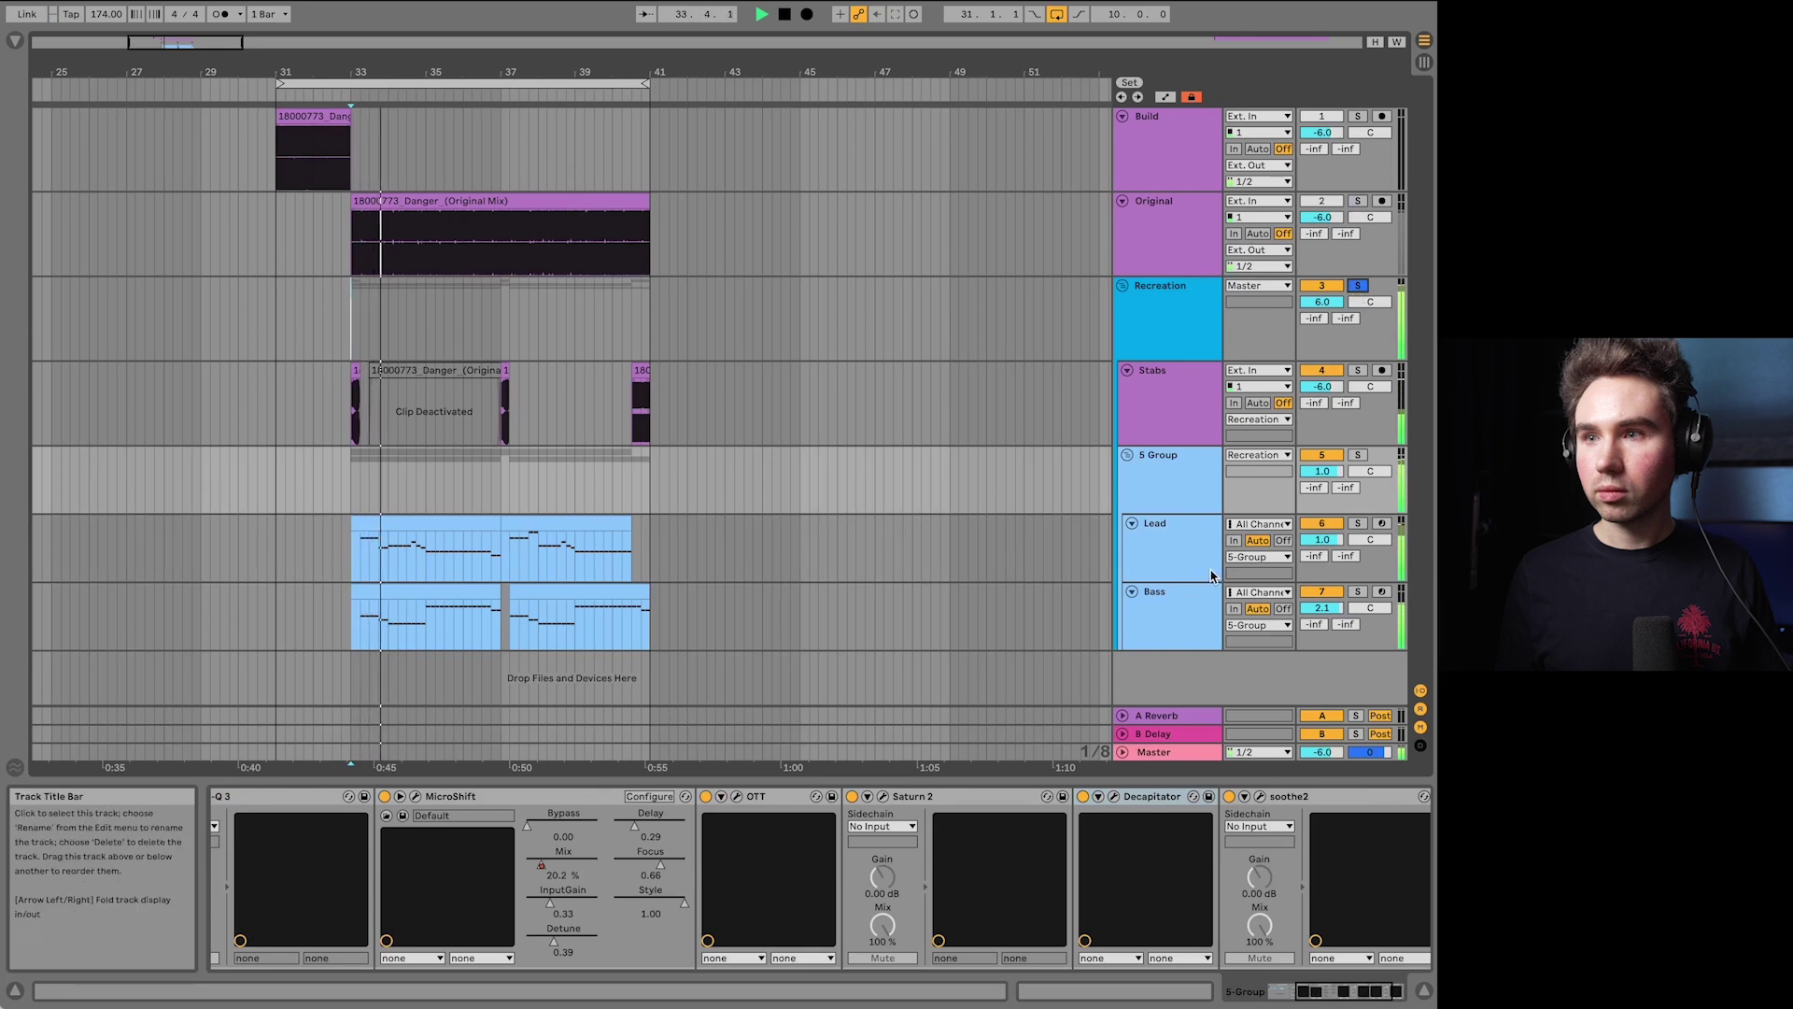
# Step: Place the insert marker at 33.1.1, the start of the Lead track's first clip
pyautogui.click(970, 619)
pyautogui.click(1216, 244)
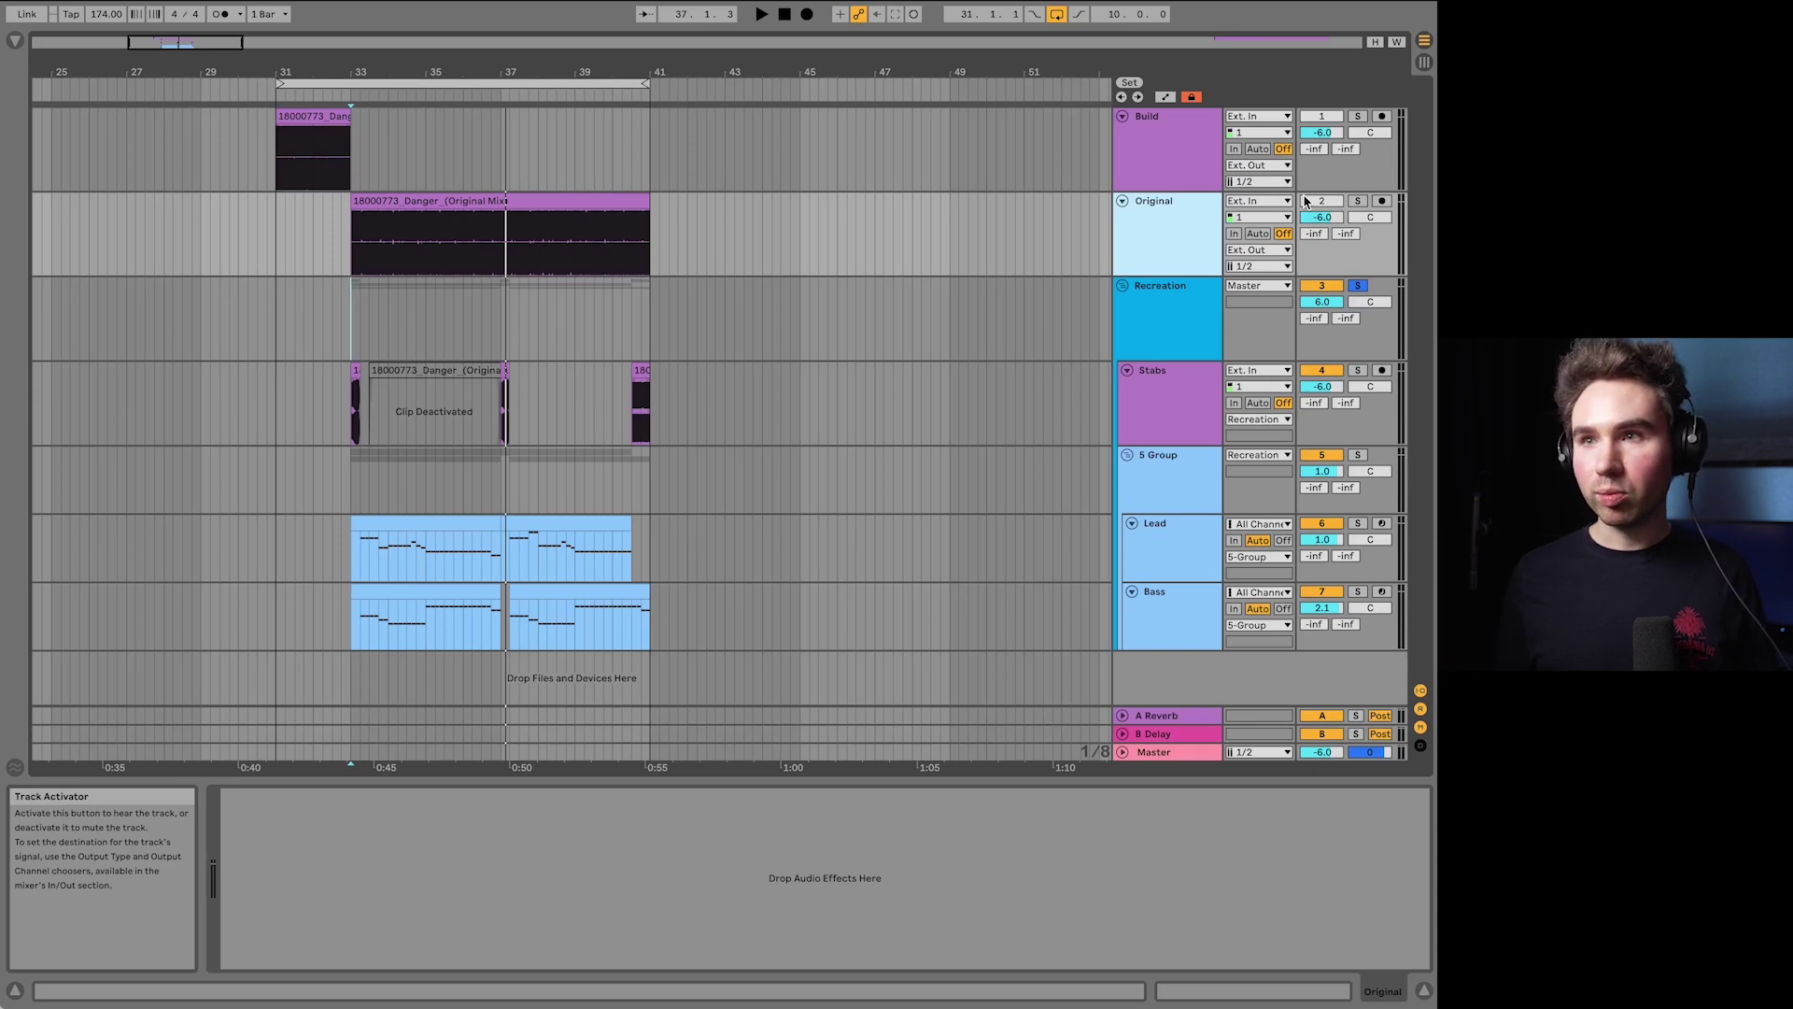
pyautogui.click(352, 492)
pyautogui.click(354, 570)
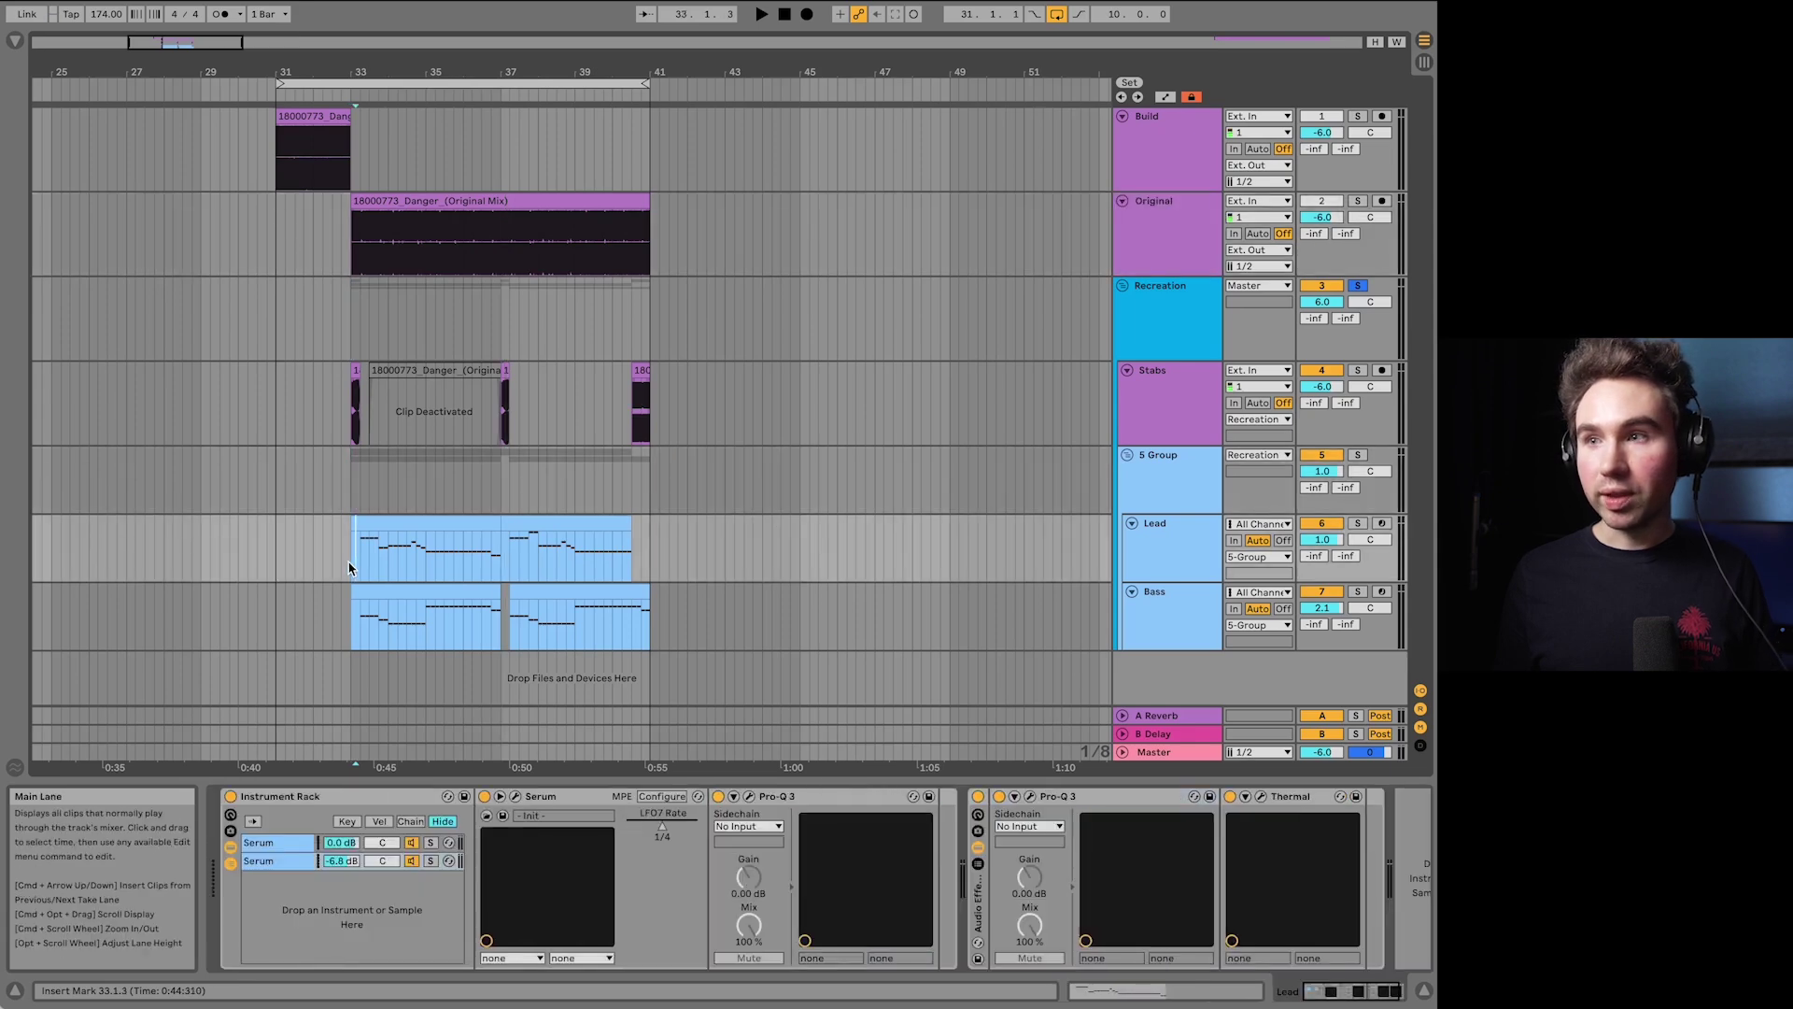
pyautogui.click(351, 563)
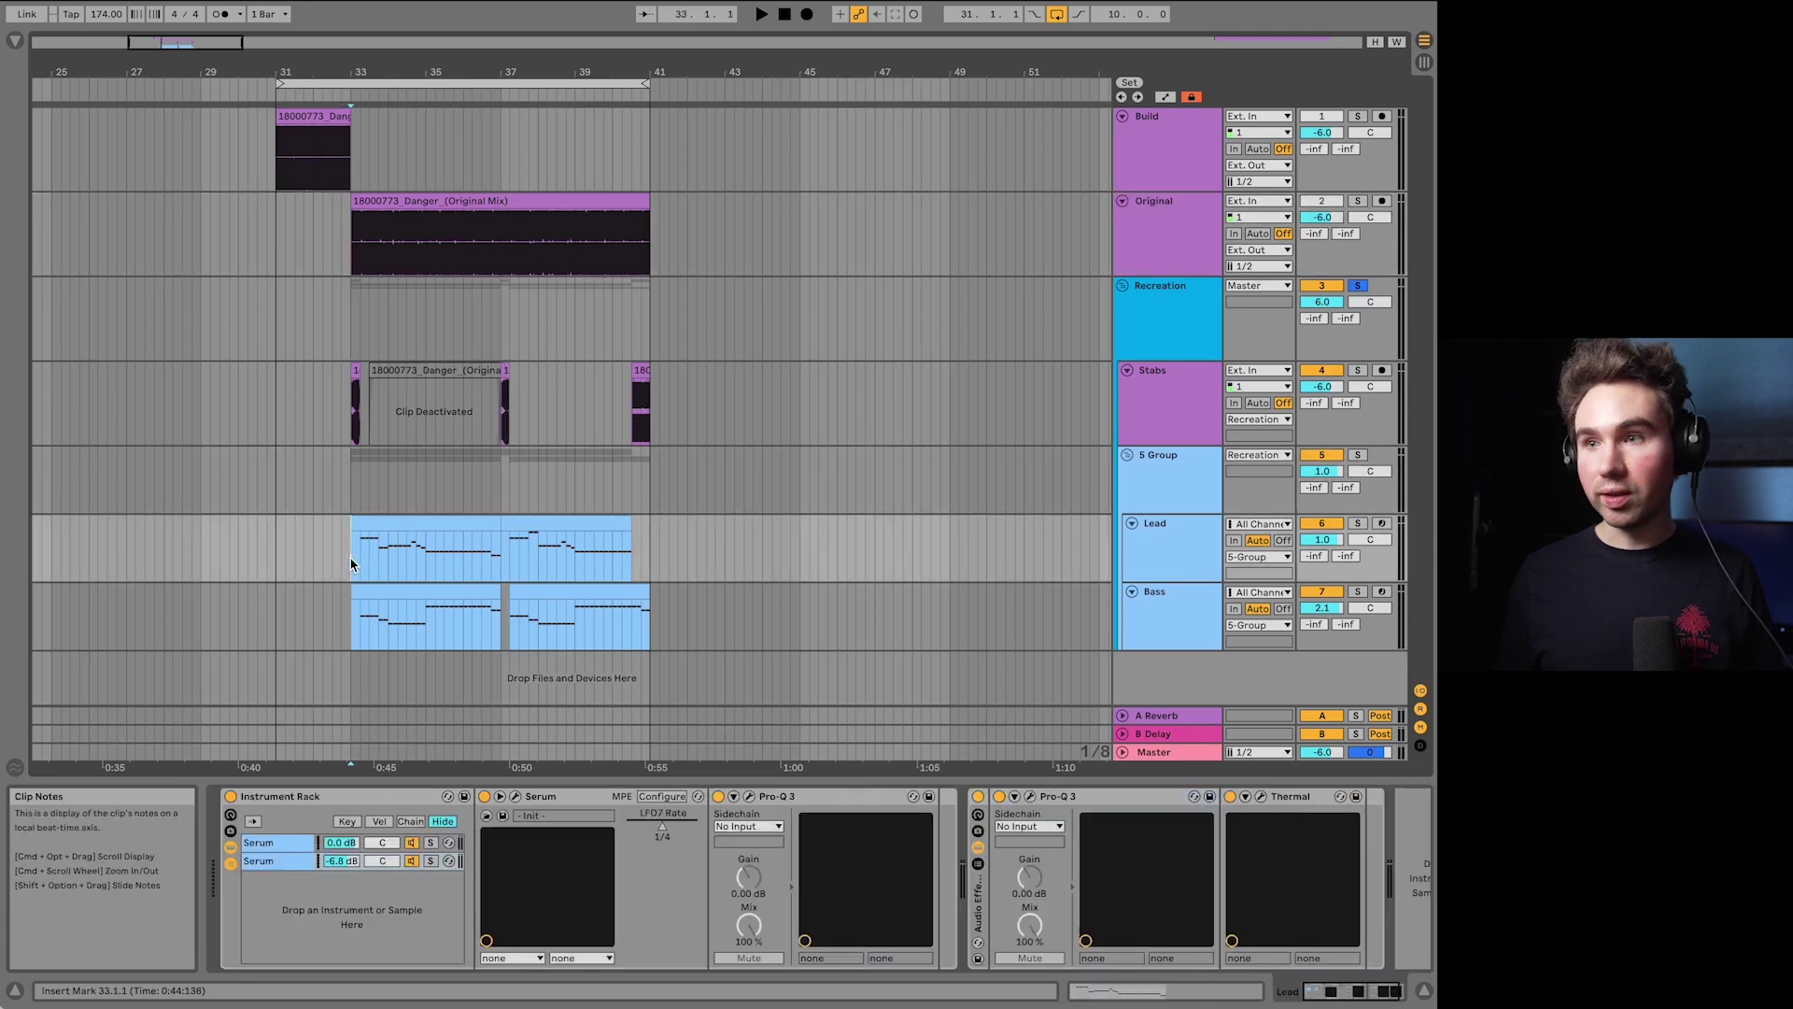